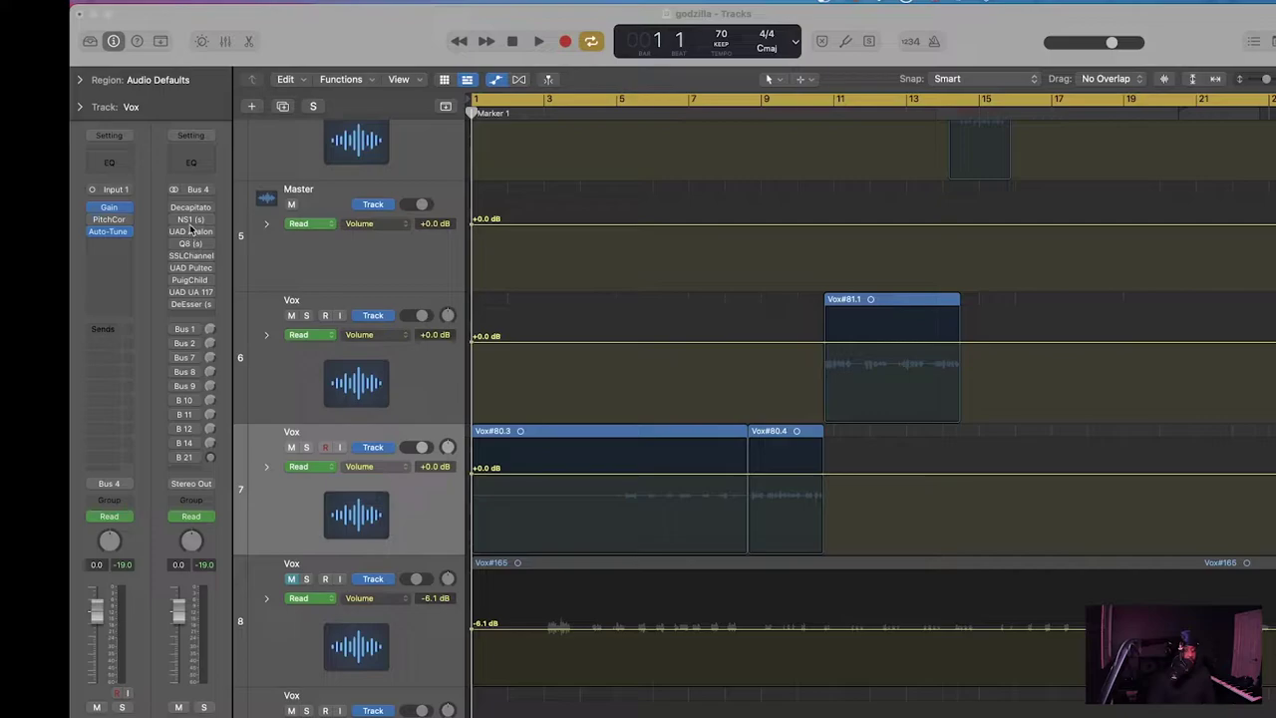
Step: Turn off cycle mode and play the full mix from bar 5 to about bar 13
{"action": "left_click", "coordinate": [658, 103]}
{"action": "left_click", "coordinate": [634, 108]}
{"action": "scroll", "coordinate": [693, 265], "scroll_direction": "up", "scroll_amount": 9}
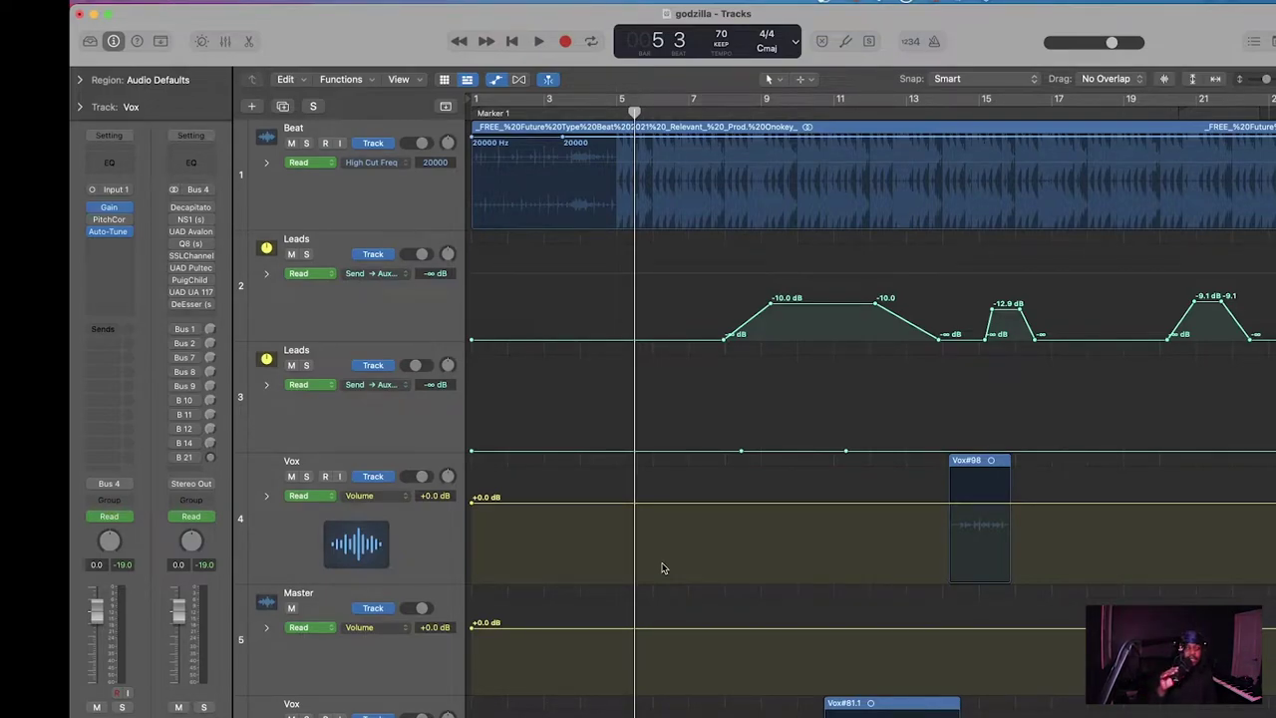
{"action": "key", "text": "space"}
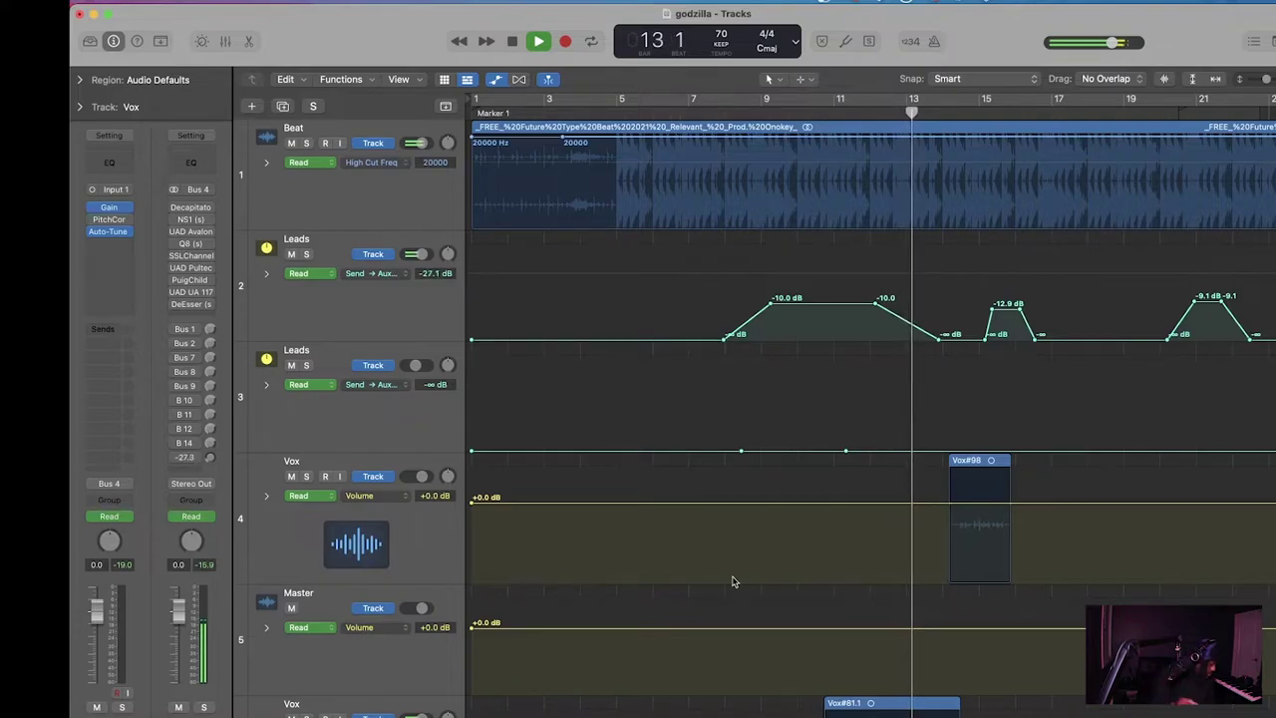
{"action": "key", "text": "space"}
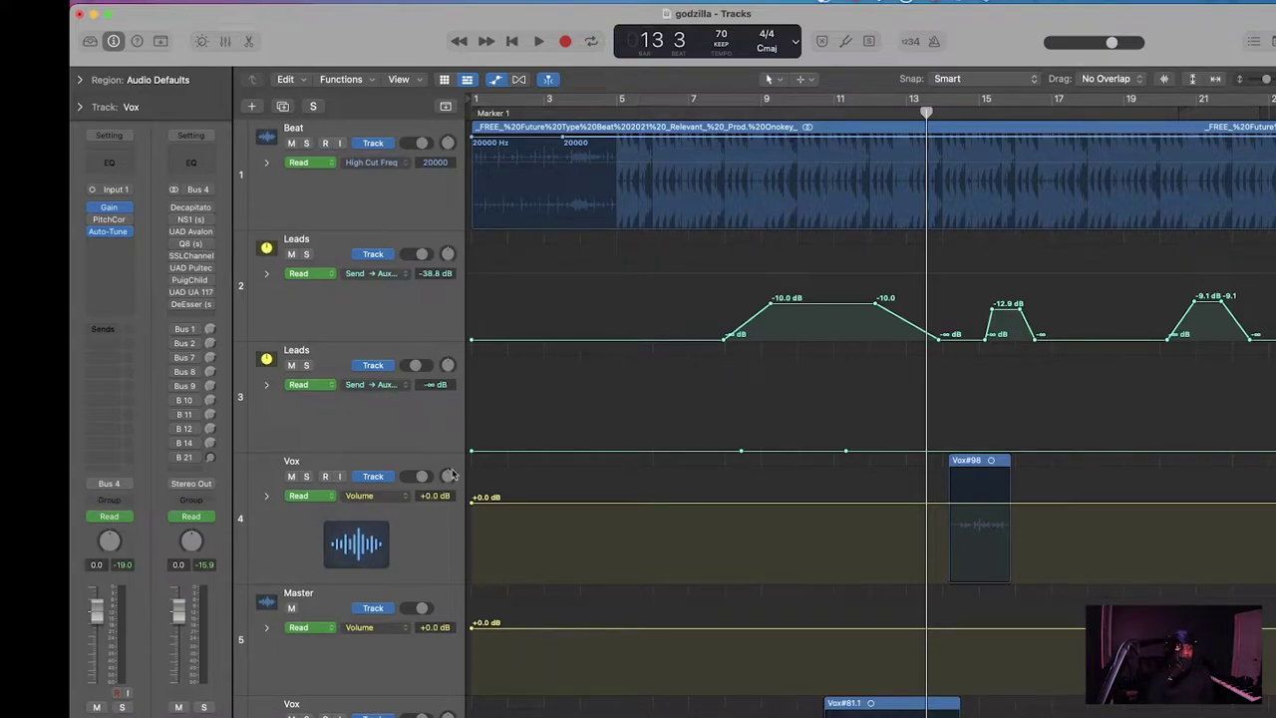
Step: Open the Decapitator on the Leads bus and slightly adjust its Drive amount
{"action": "left_click", "coordinate": [192, 208]}
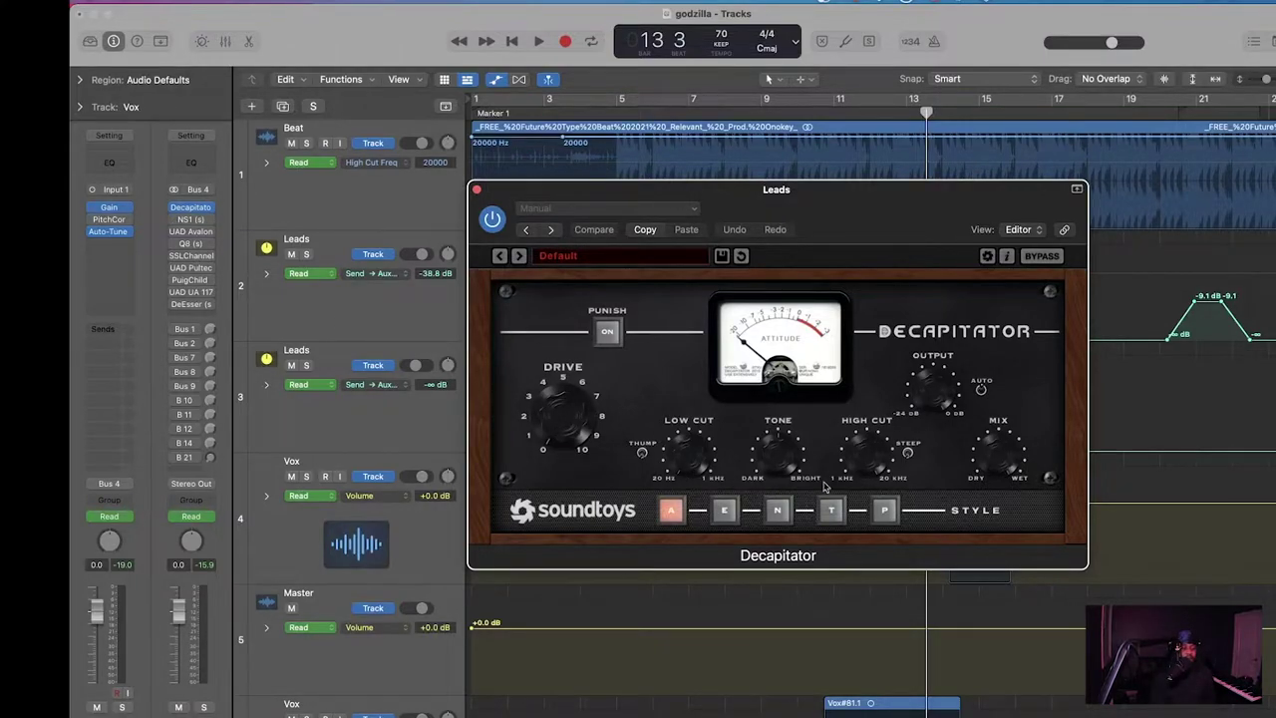
{"action": "left_click_drag", "start_coordinate": [901, 207], "coordinate": [890, 127]}
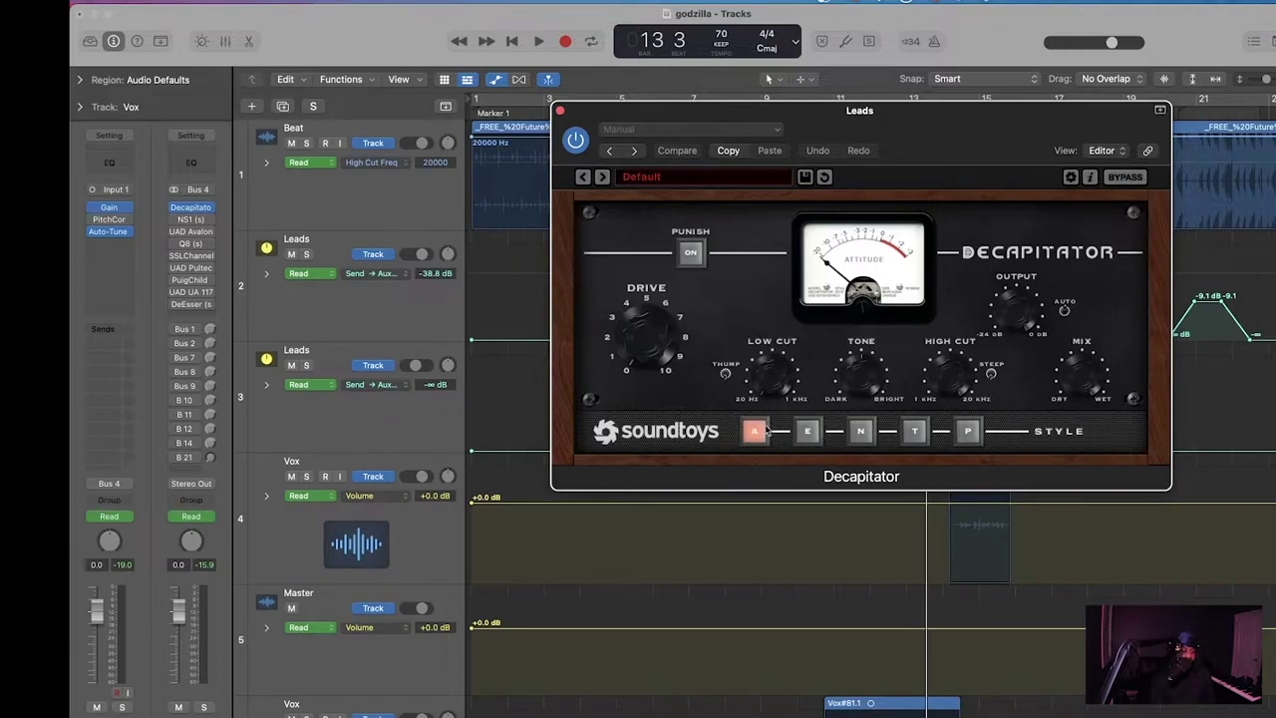
{"action": "left_click_drag", "start_coordinate": [650, 342], "coordinate": [651, 331]}
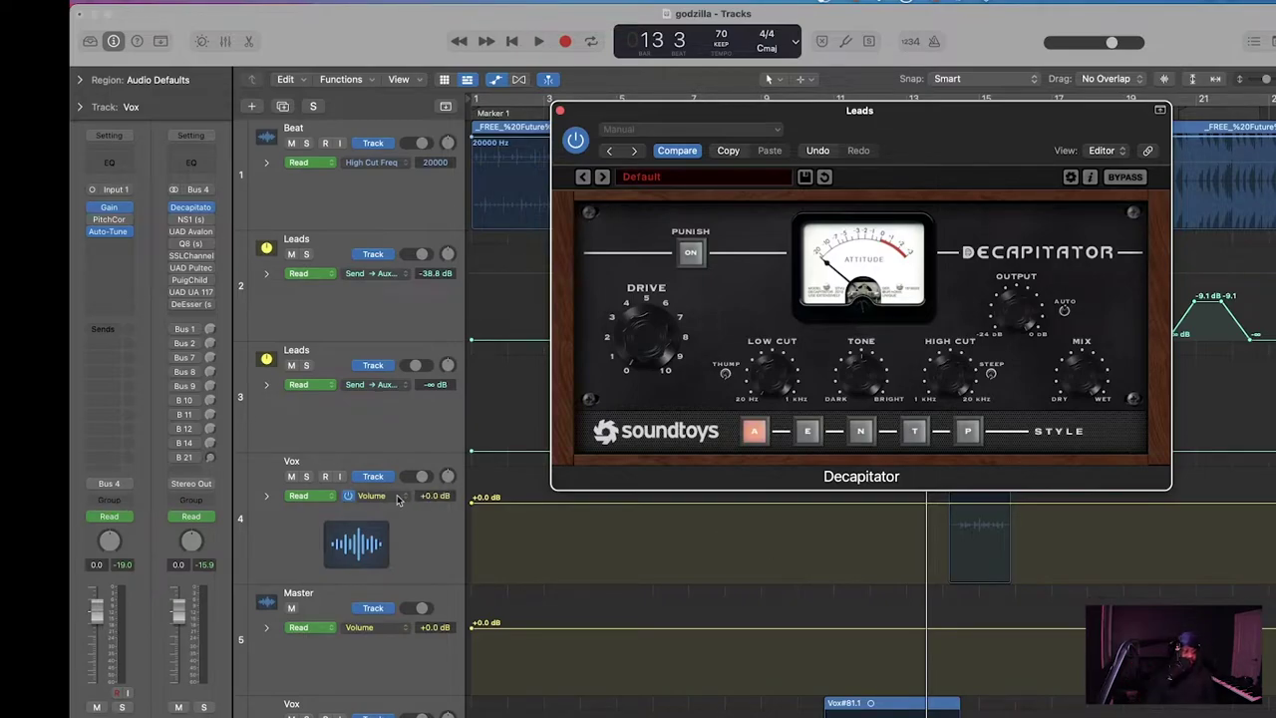
Step: Open the NS1 noise suppressor on the Leads bus and play from bar 10 to watch its reduction meter beside the Decapitator
{"action": "left_click", "coordinate": [188, 221]}
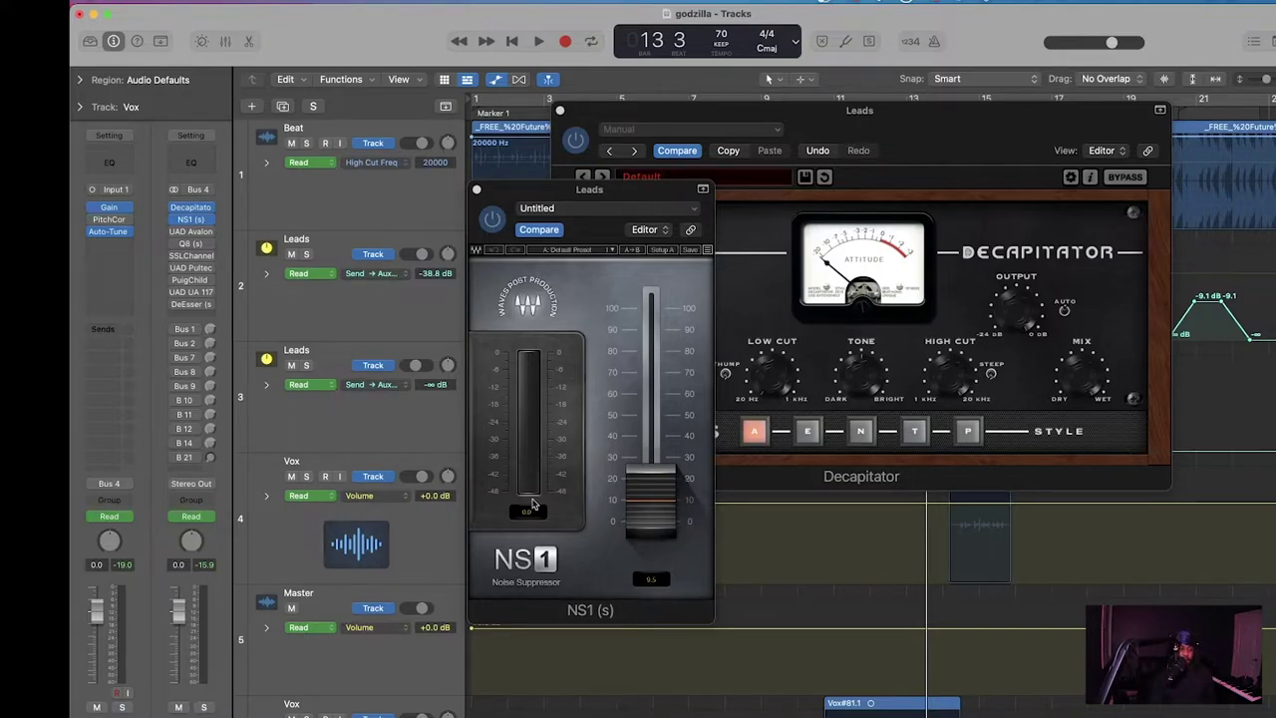
{"action": "left_click_drag", "start_coordinate": [716, 110], "coordinate": [915, 240]}
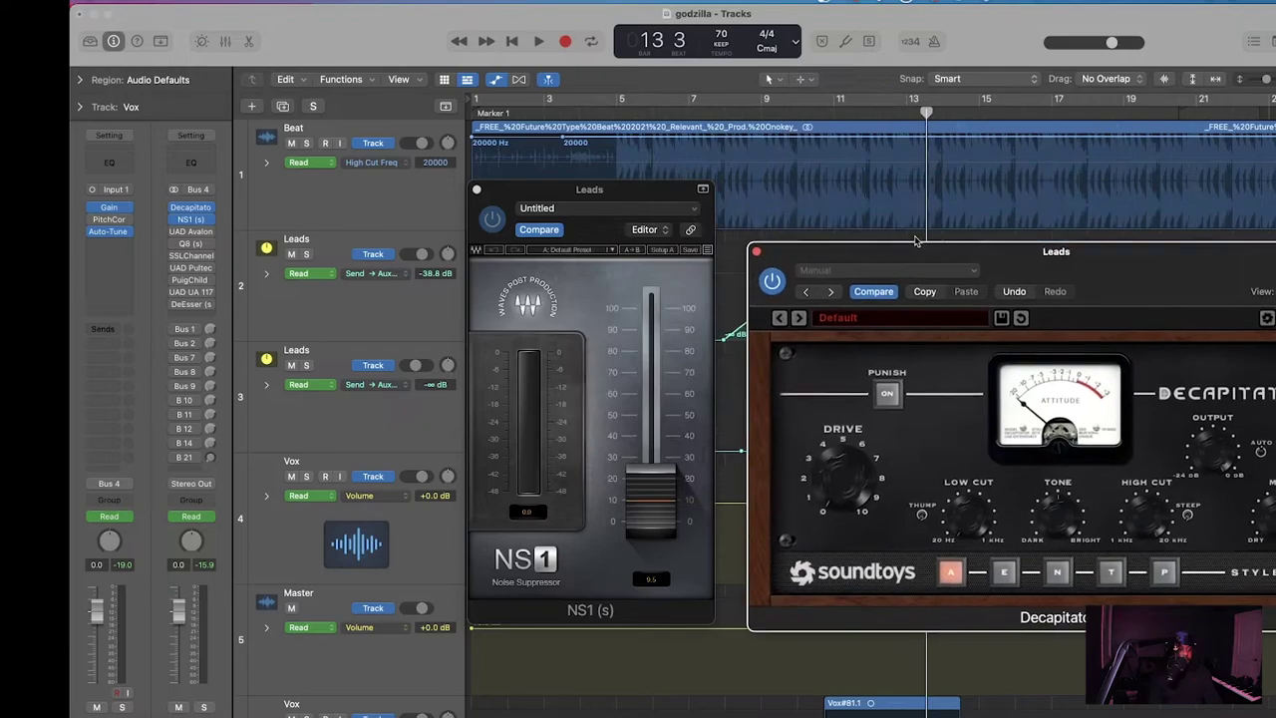
{"action": "left_click_drag", "start_coordinate": [668, 189], "coordinate": [637, 427]}
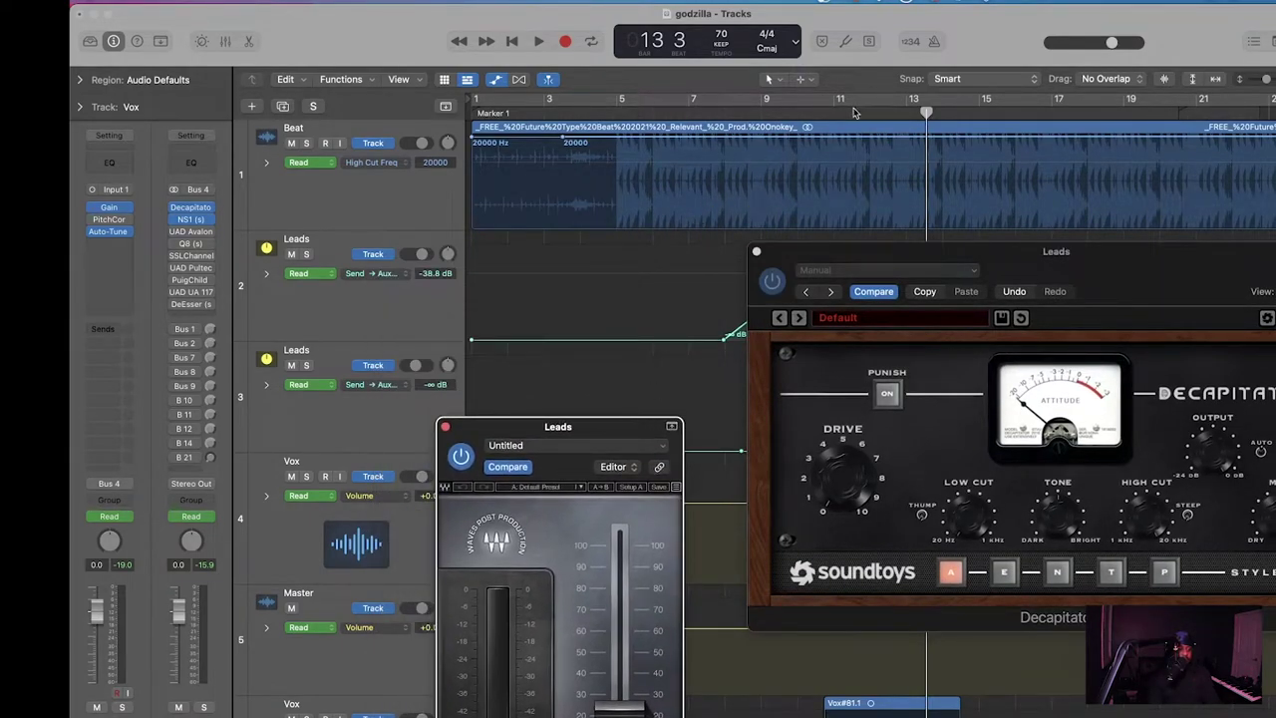
{"action": "left_click", "coordinate": [812, 114]}
{"action": "key", "text": "space"}
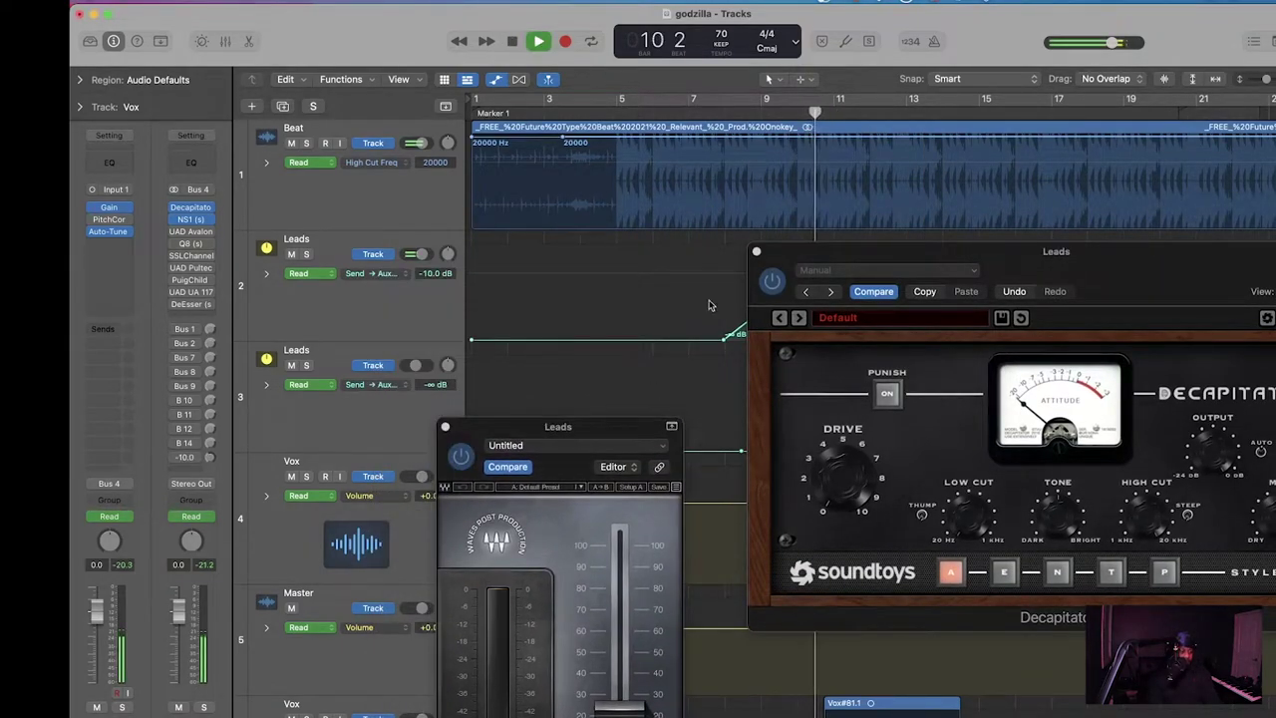
{"action": "left_click_drag", "start_coordinate": [612, 427], "coordinate": [643, 217]}
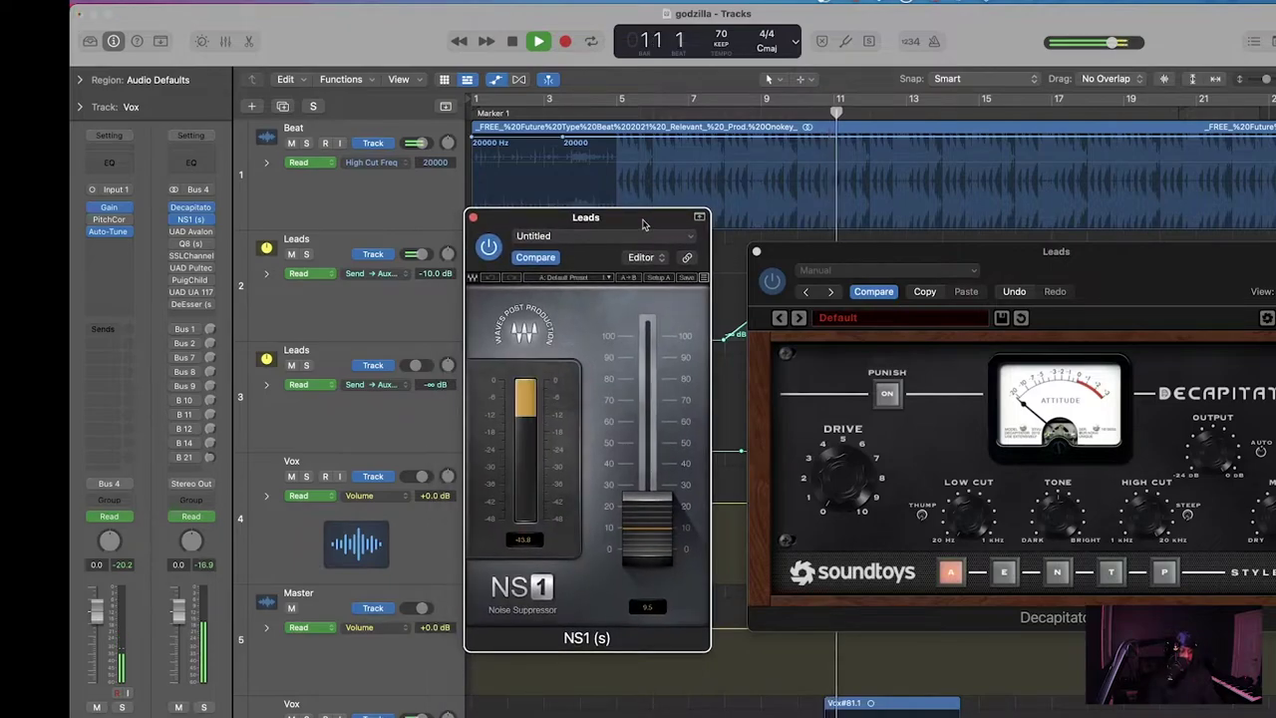
{"action": "left_click_drag", "start_coordinate": [1133, 252], "coordinate": [1045, 147]}
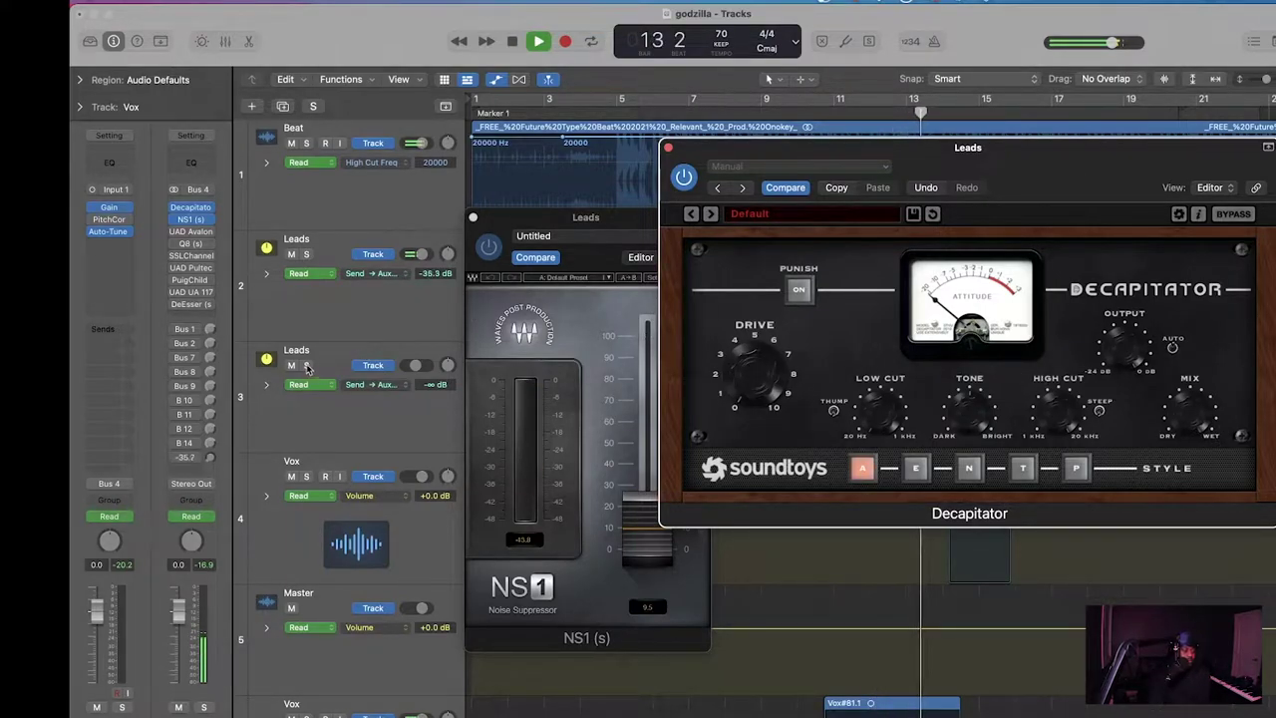
Step: Solo the upper Leads track, stop playback and open the UAD Avalon VT-737sp on its bus
{"action": "left_click", "coordinate": [306, 255]}
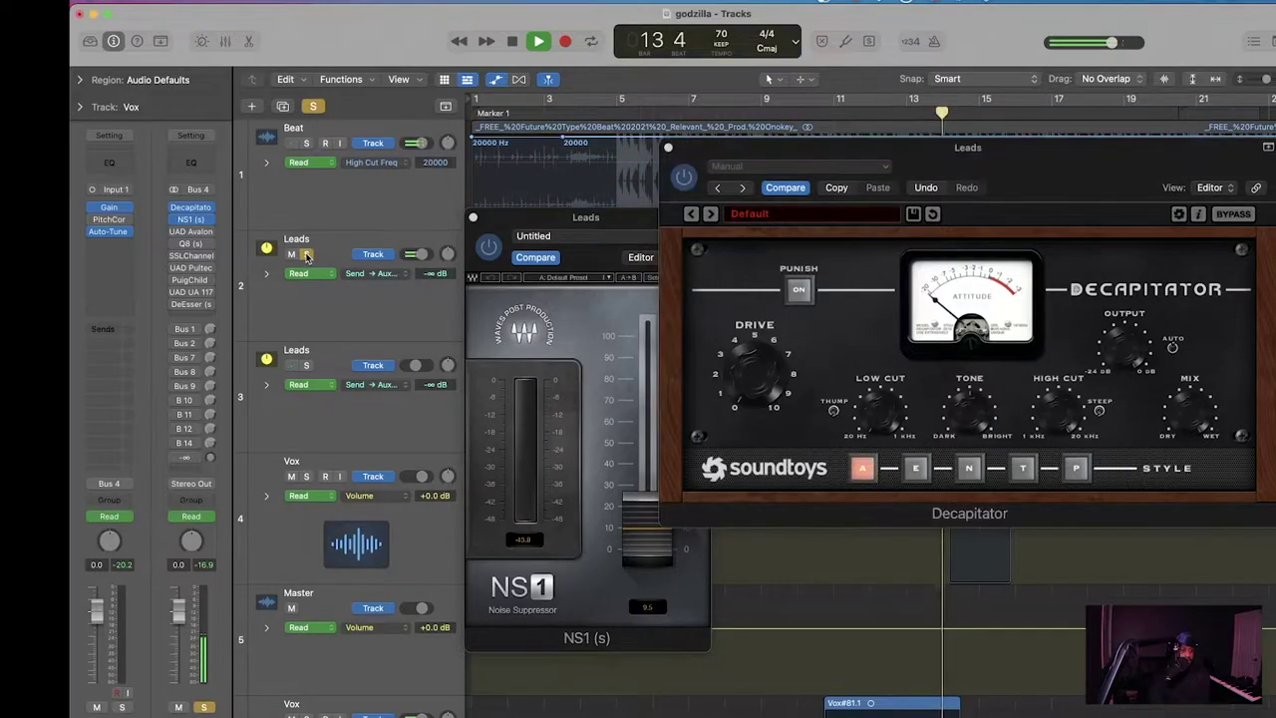
{"action": "key", "text": "space"}
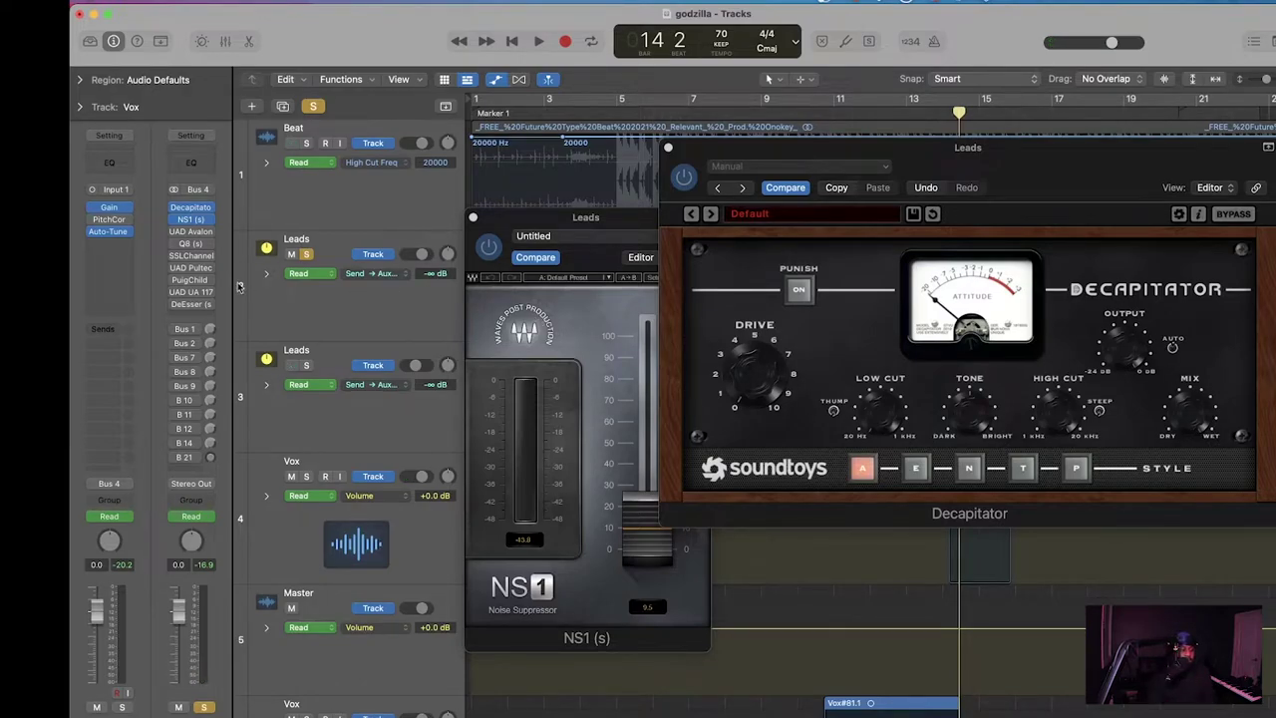
{"action": "left_click", "coordinate": [192, 232]}
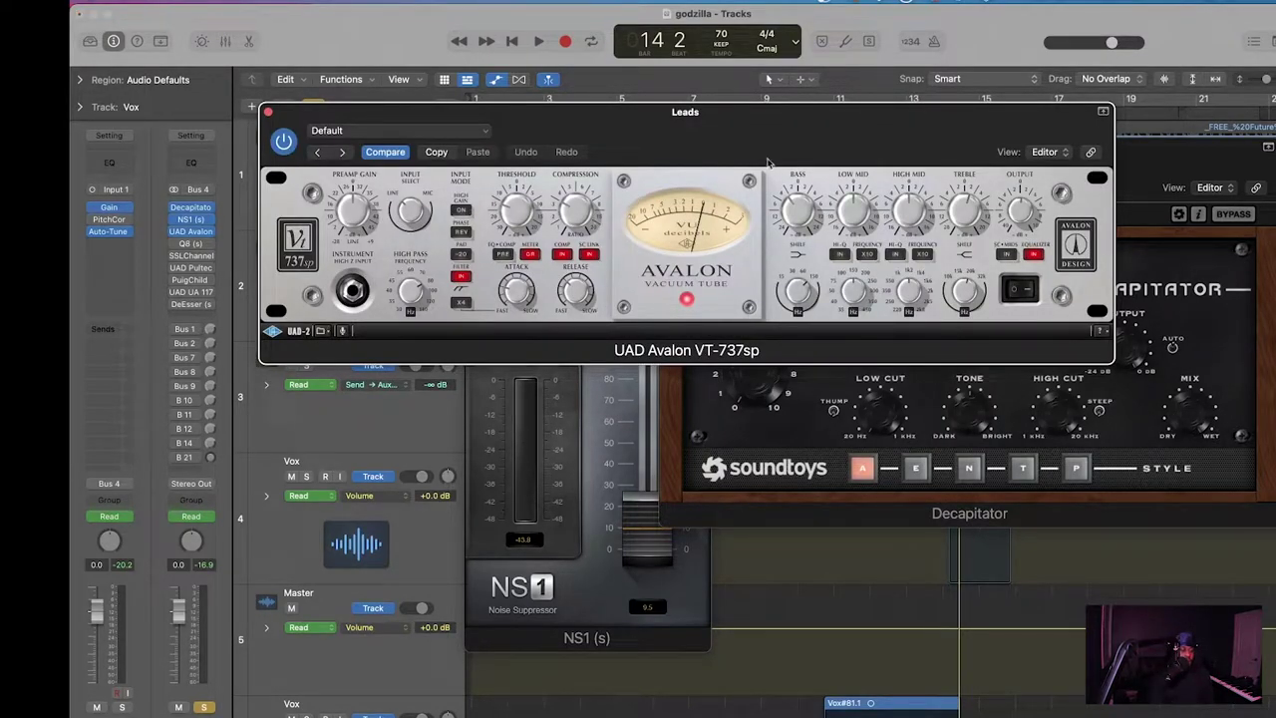
{"action": "left_click_drag", "start_coordinate": [810, 132], "coordinate": [890, 258]}
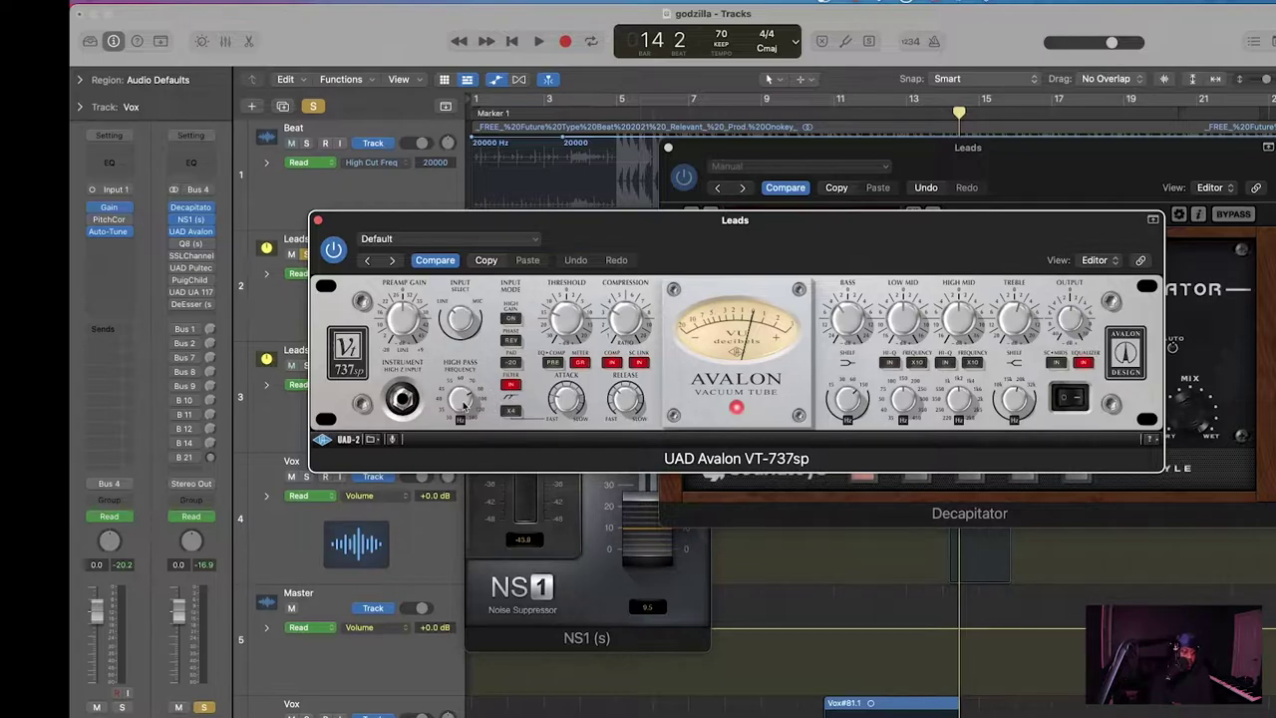
Step: Play the soloed Leads from bar 11 and compare the sound with the Avalon VT-737sp bypassed and enabled
{"action": "key", "text": "space"}
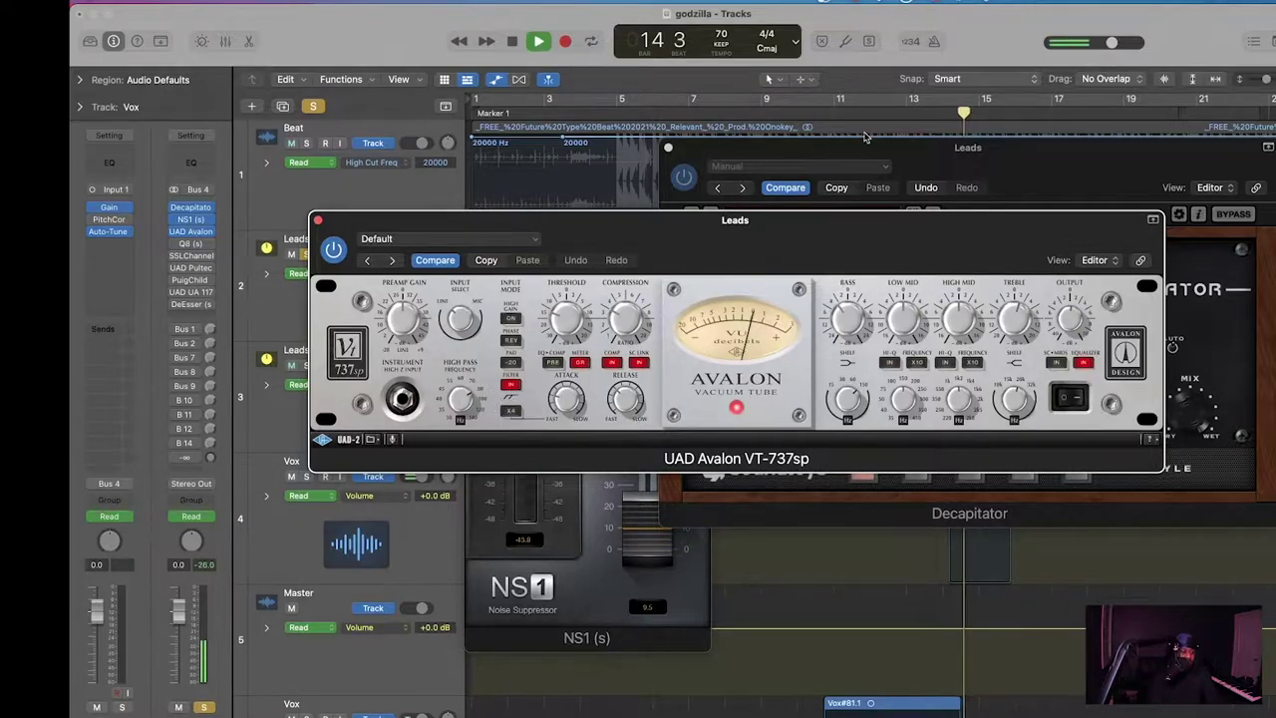
{"action": "left_click", "coordinate": [858, 112]}
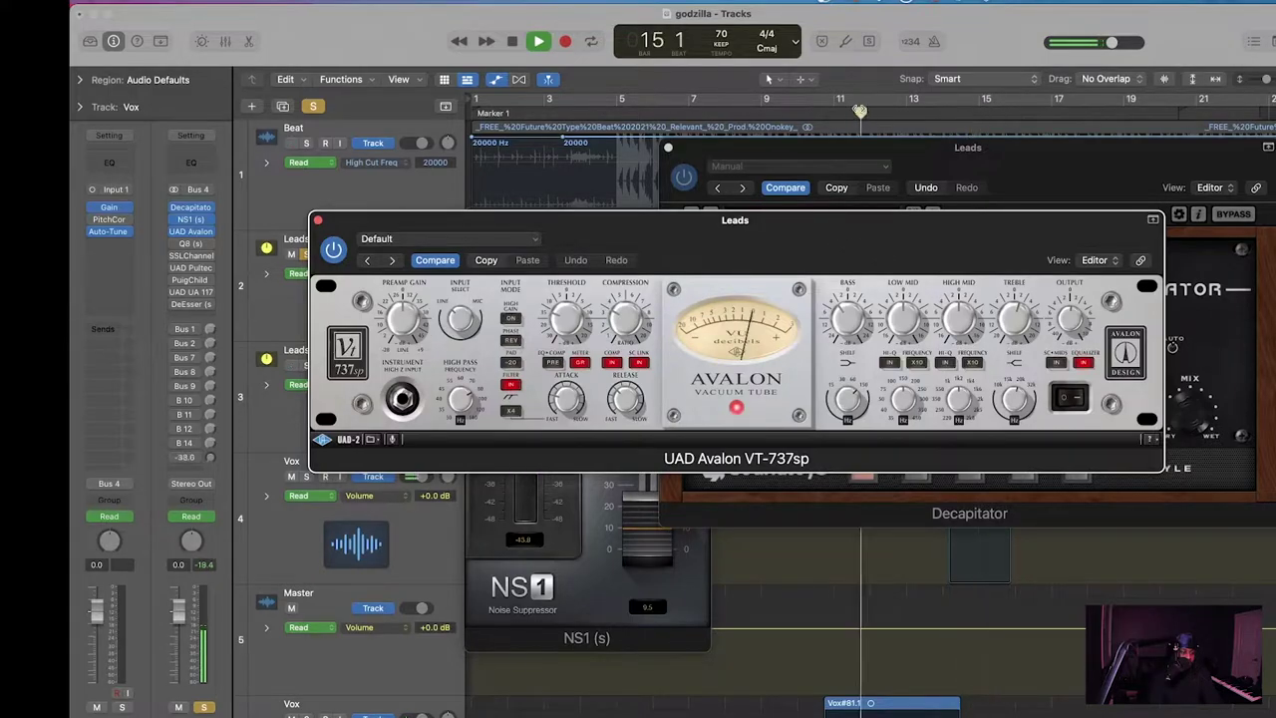
{"action": "left_click", "coordinate": [332, 252]}
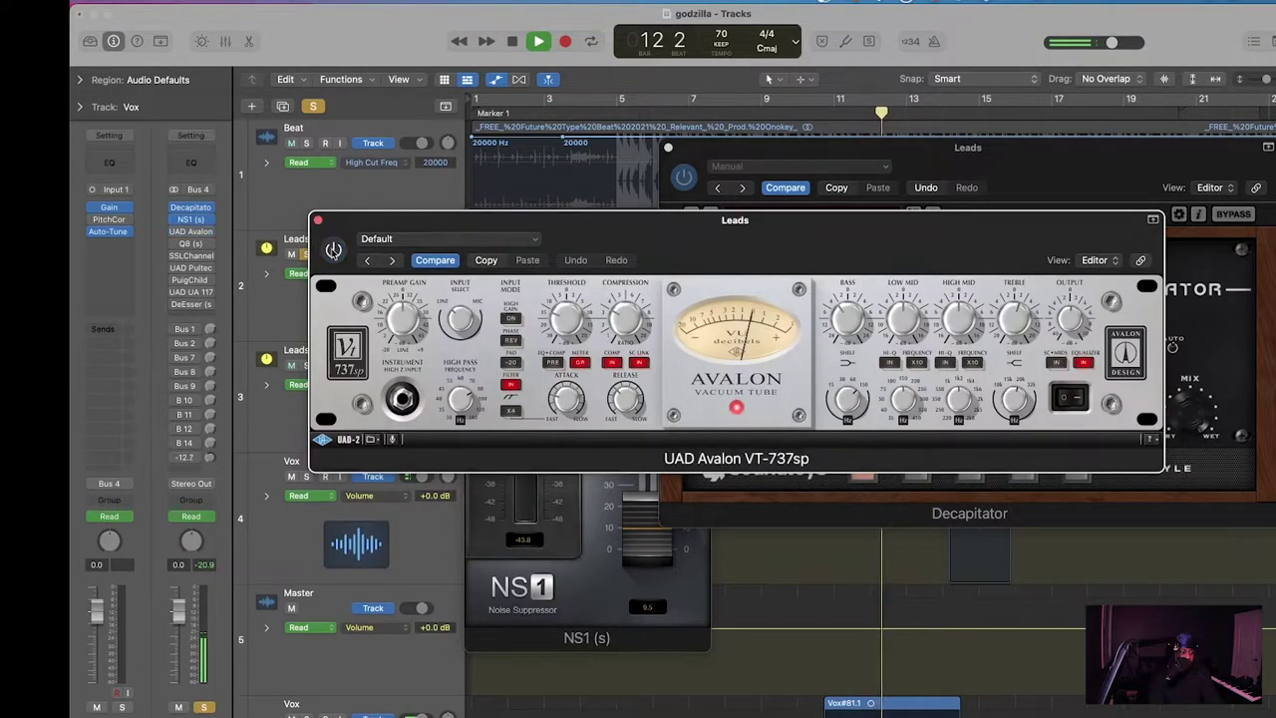
{"action": "left_click", "coordinate": [332, 253]}
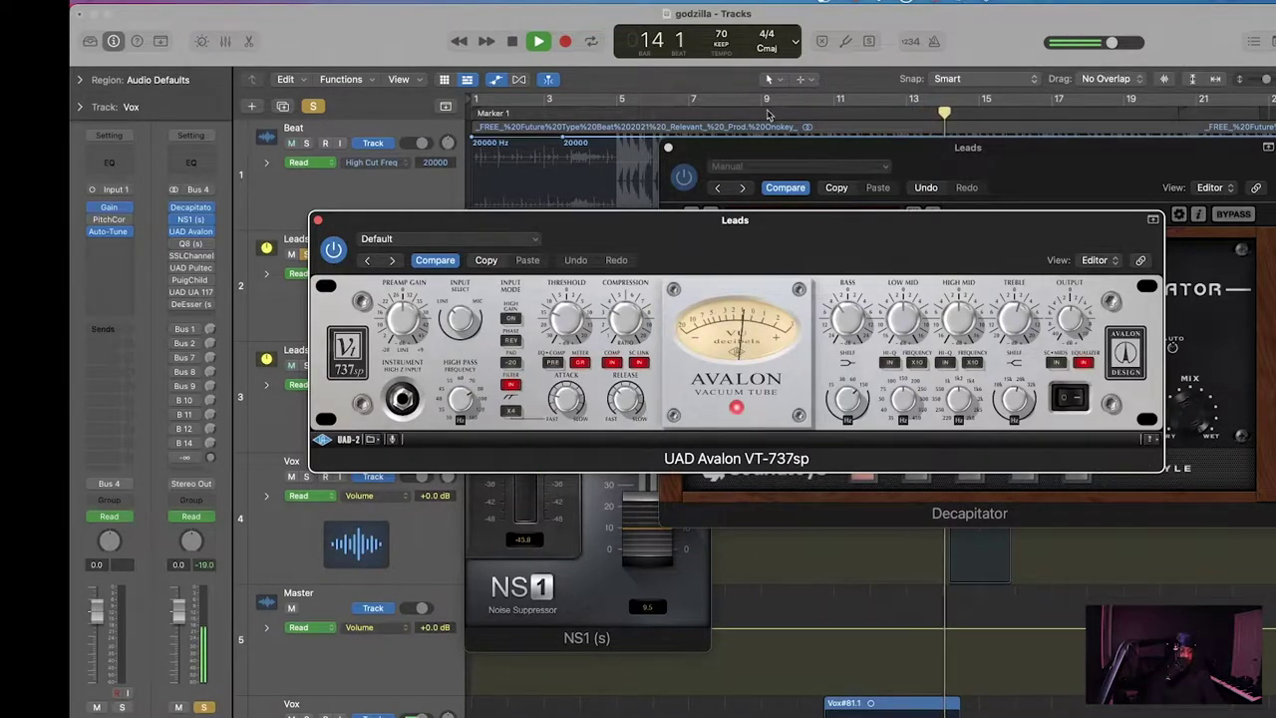
{"action": "key", "text": "space"}
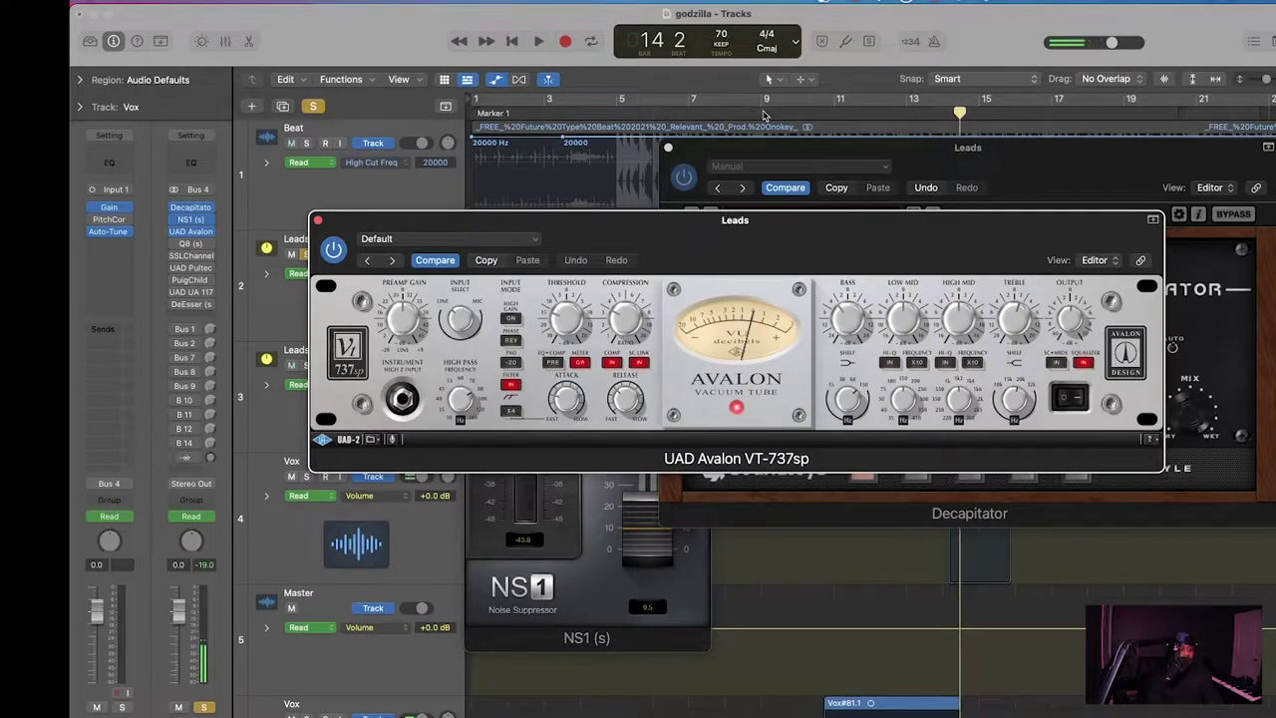
Step: Play from bar 5 with the Avalon VT-737sp bypassed, clear the solo and re-enable the plug-in to compare it in the mix
{"action": "left_click", "coordinate": [689, 114]}
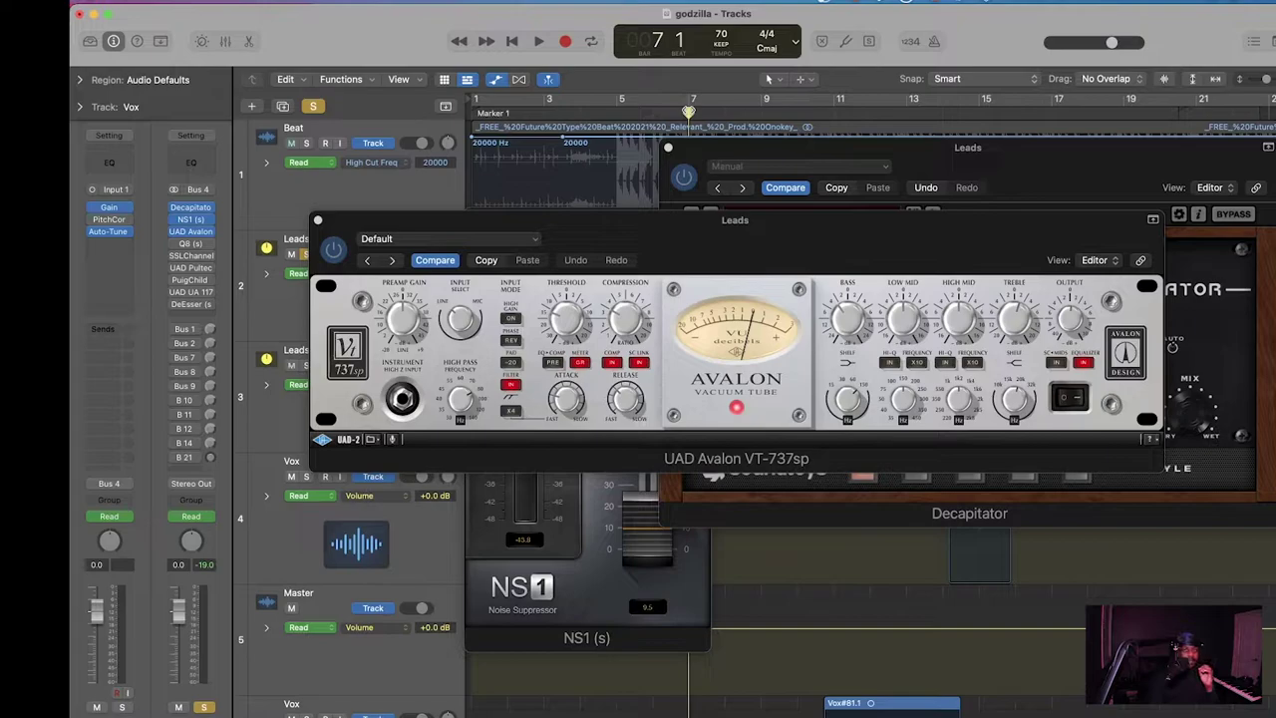
{"action": "left_click", "coordinate": [337, 251]}
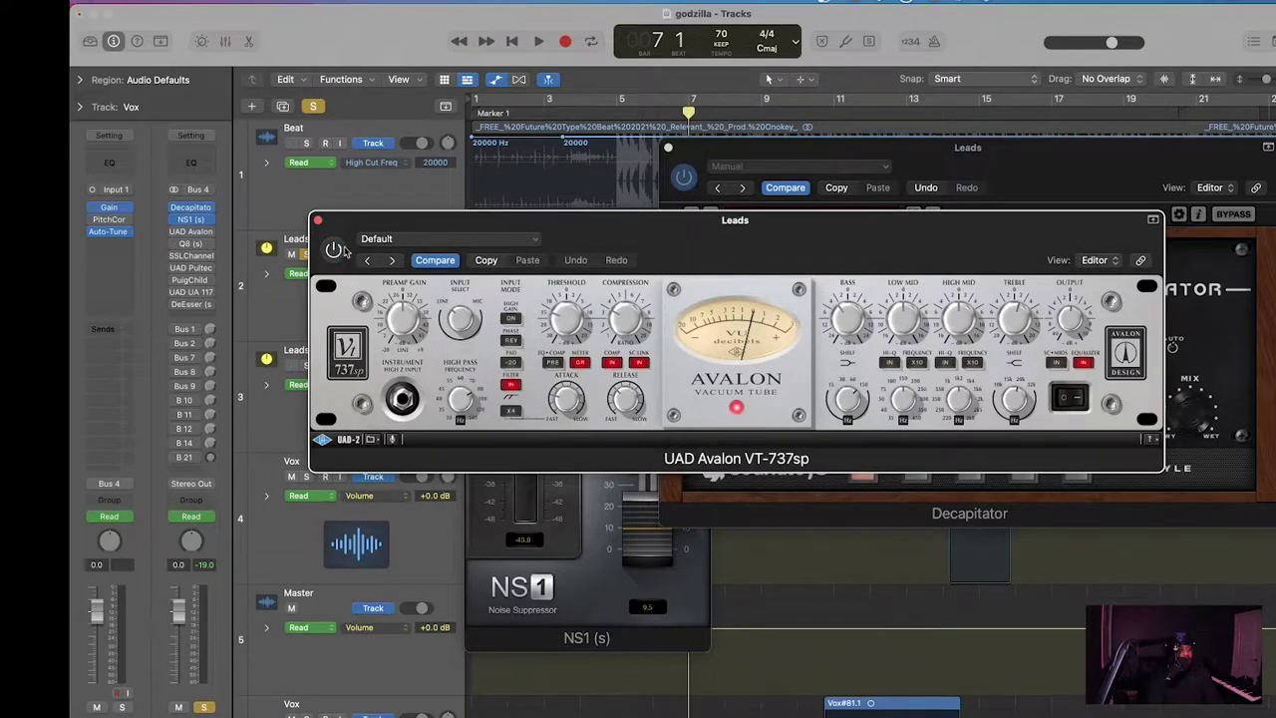
{"action": "left_click", "coordinate": [619, 112]}
{"action": "key", "text": "space"}
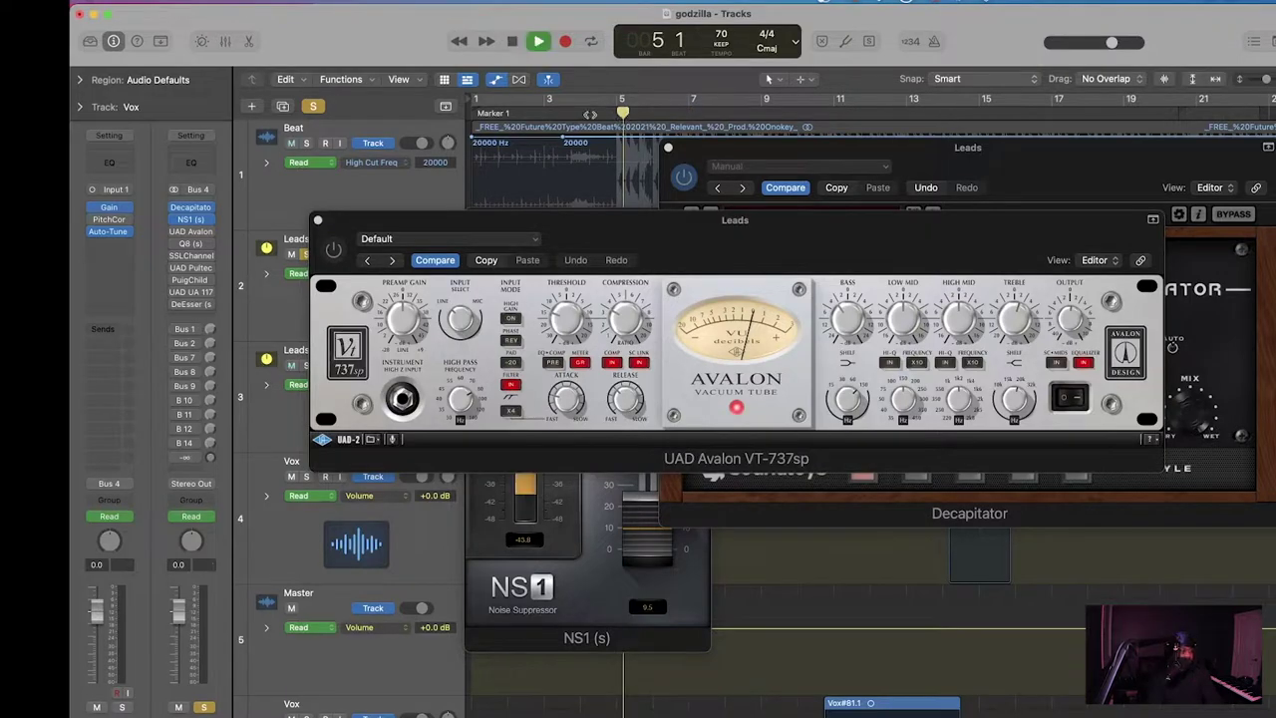
{"action": "left_click", "coordinate": [319, 107]}
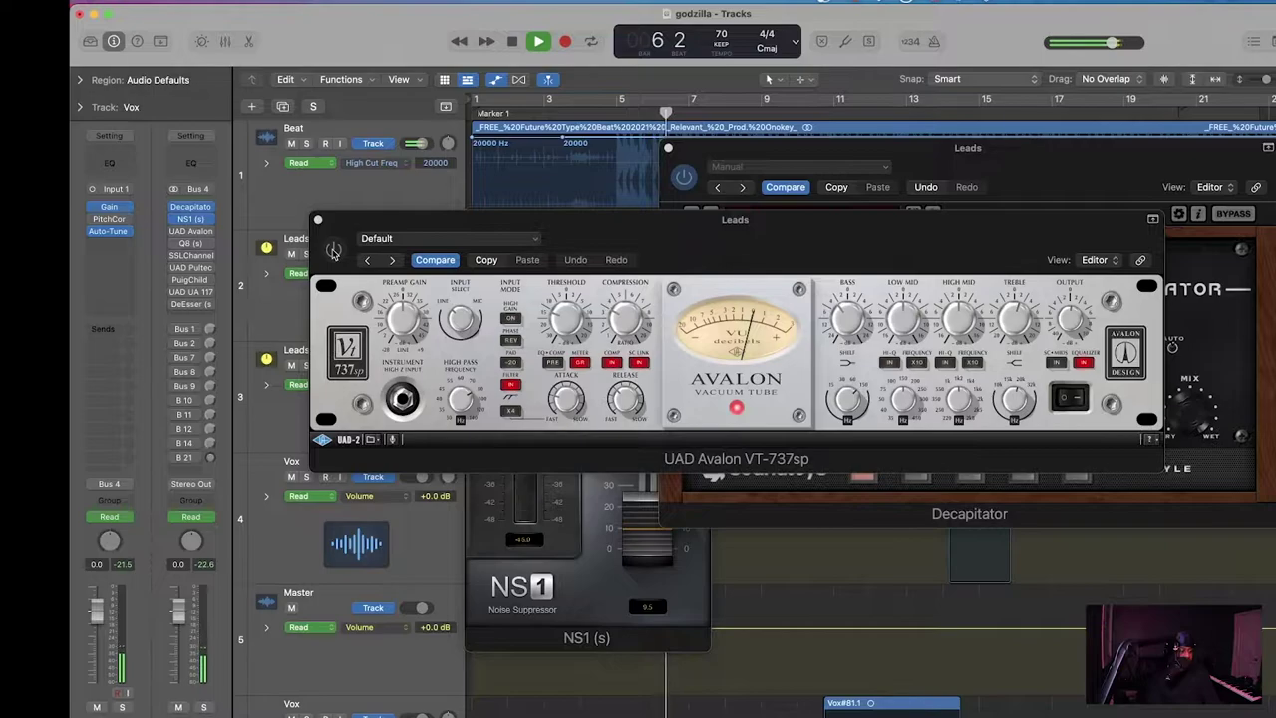
{"action": "left_click", "coordinate": [333, 251]}
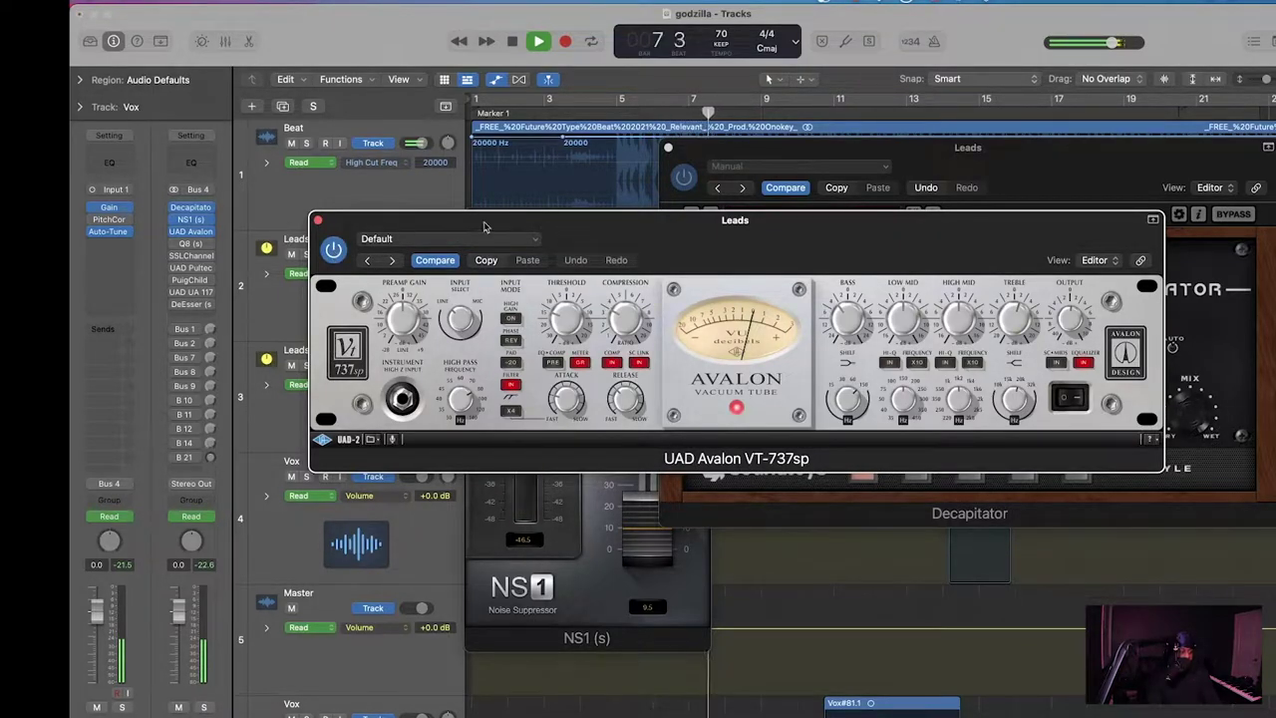
{"action": "left_click_drag", "start_coordinate": [483, 227], "coordinate": [719, 127]}
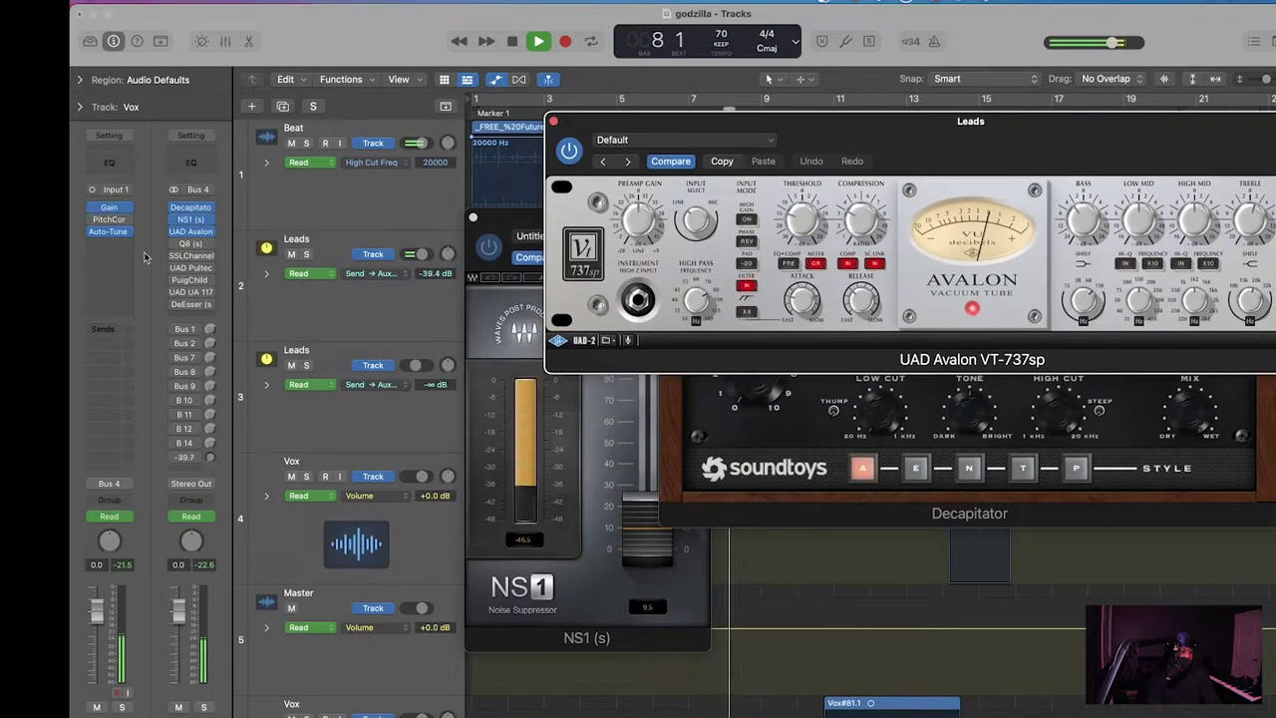
Step: Briefly solo the Leads, compare the full mix with the Avalon VT-737sp bypassed and enabled, and stop playback
{"action": "left_click", "coordinate": [306, 255]}
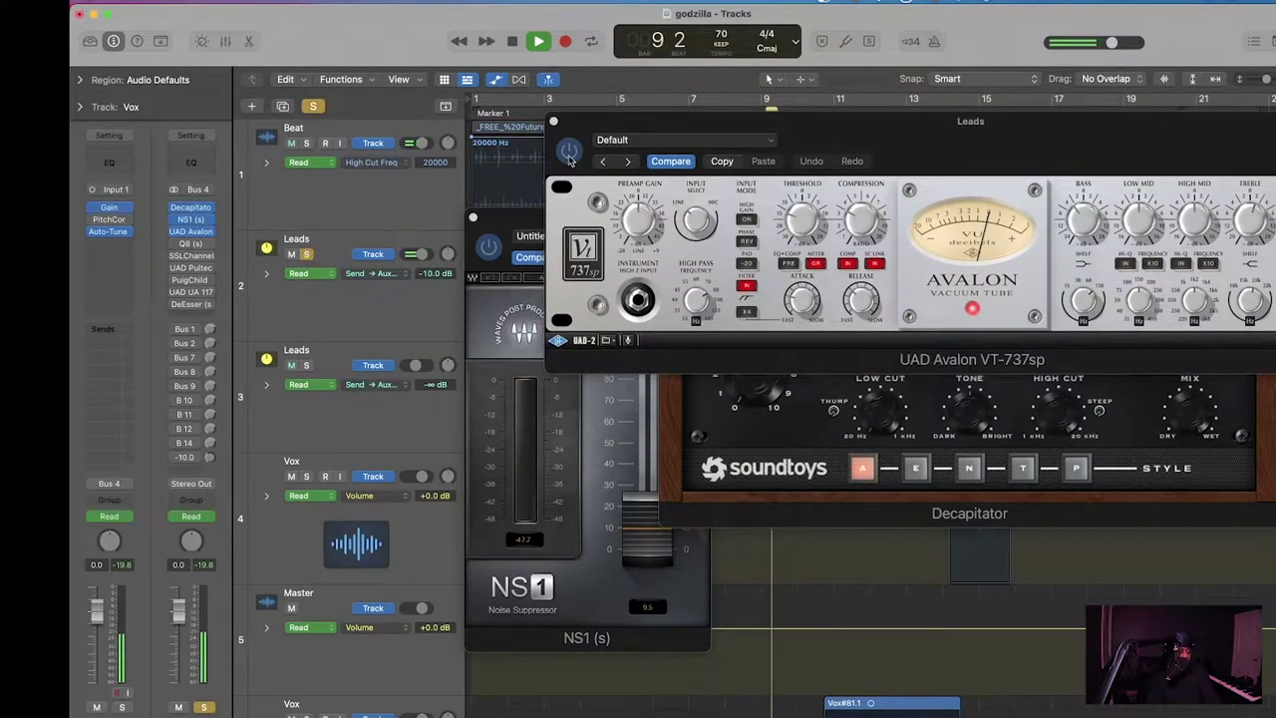
{"action": "left_click", "coordinate": [306, 254]}
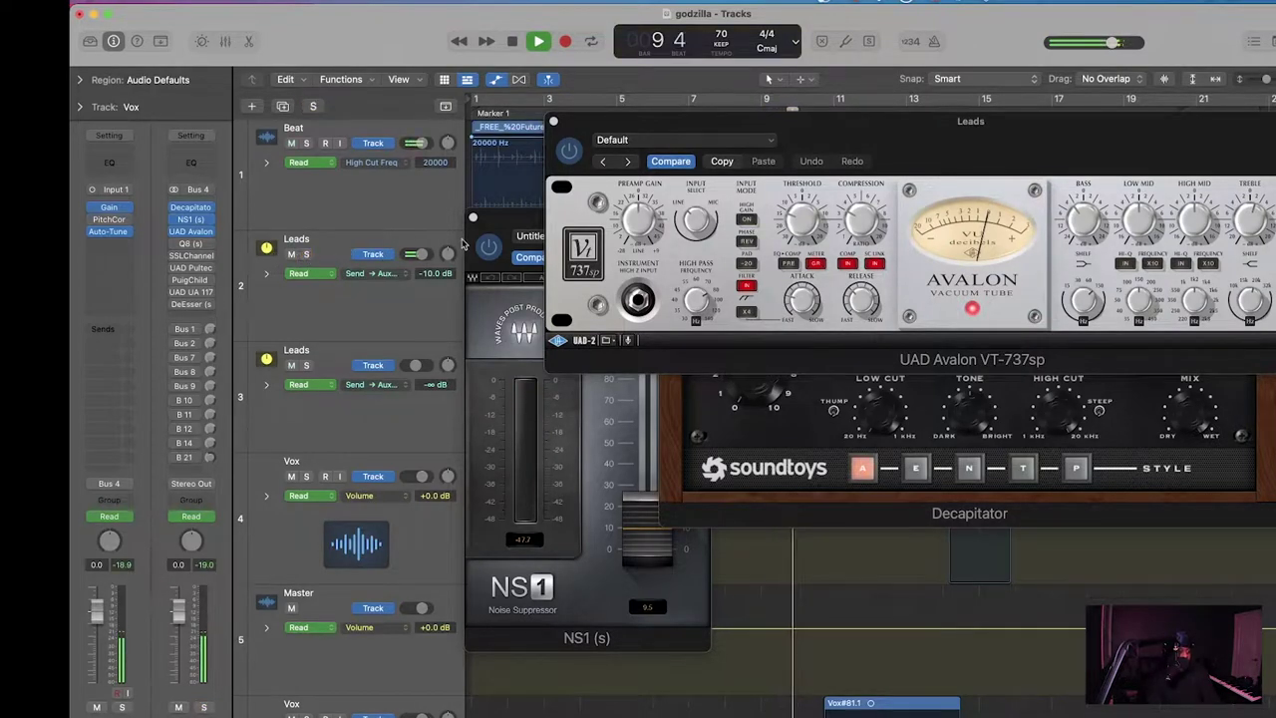
{"action": "left_click", "coordinate": [569, 149]}
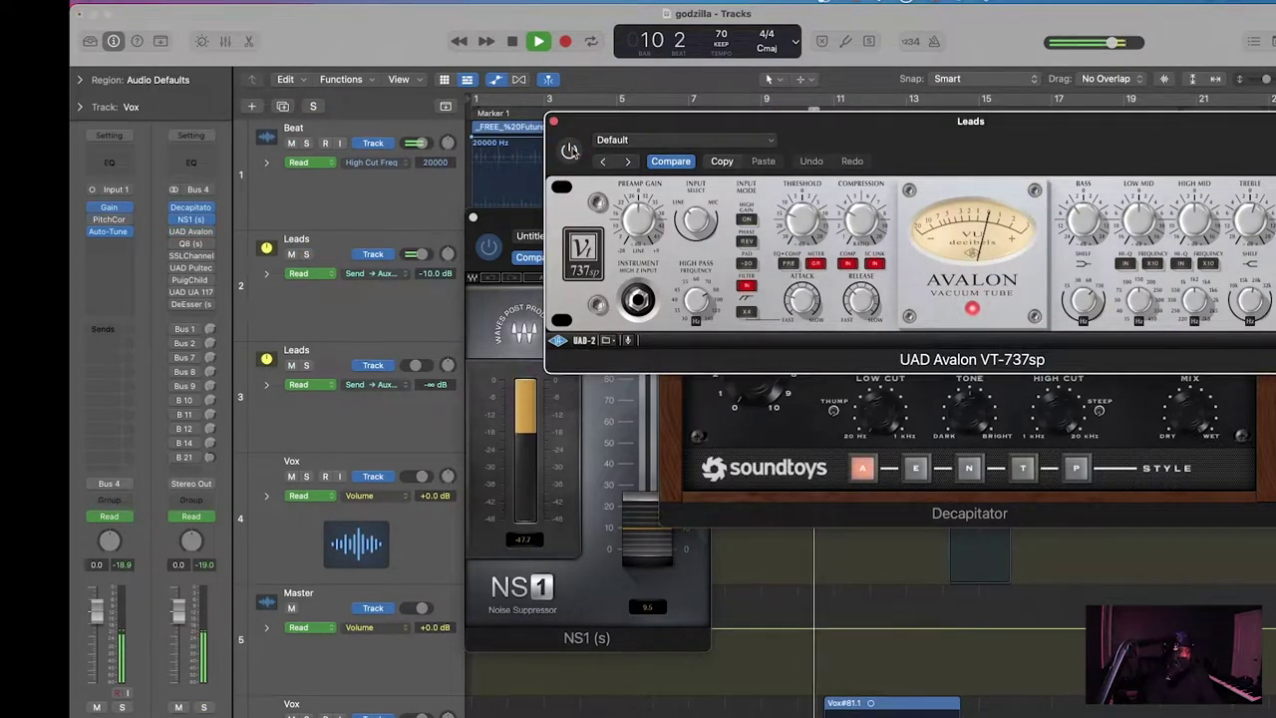
{"action": "left_click", "coordinate": [569, 149]}
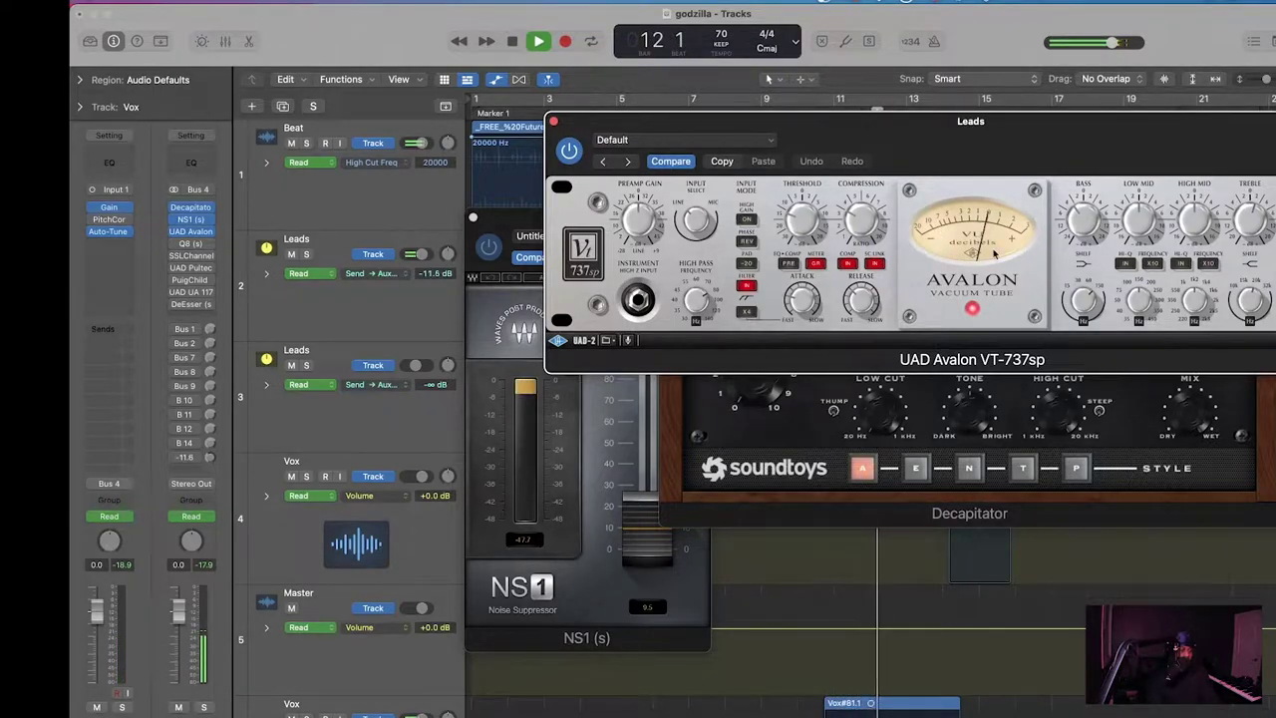
{"action": "key", "text": "space"}
Step: Open the Q8 equalizer on the Leads bus and close the Avalon VT-737sp window
{"action": "left_click_drag", "start_coordinate": [1160, 152], "coordinate": [934, 168]}
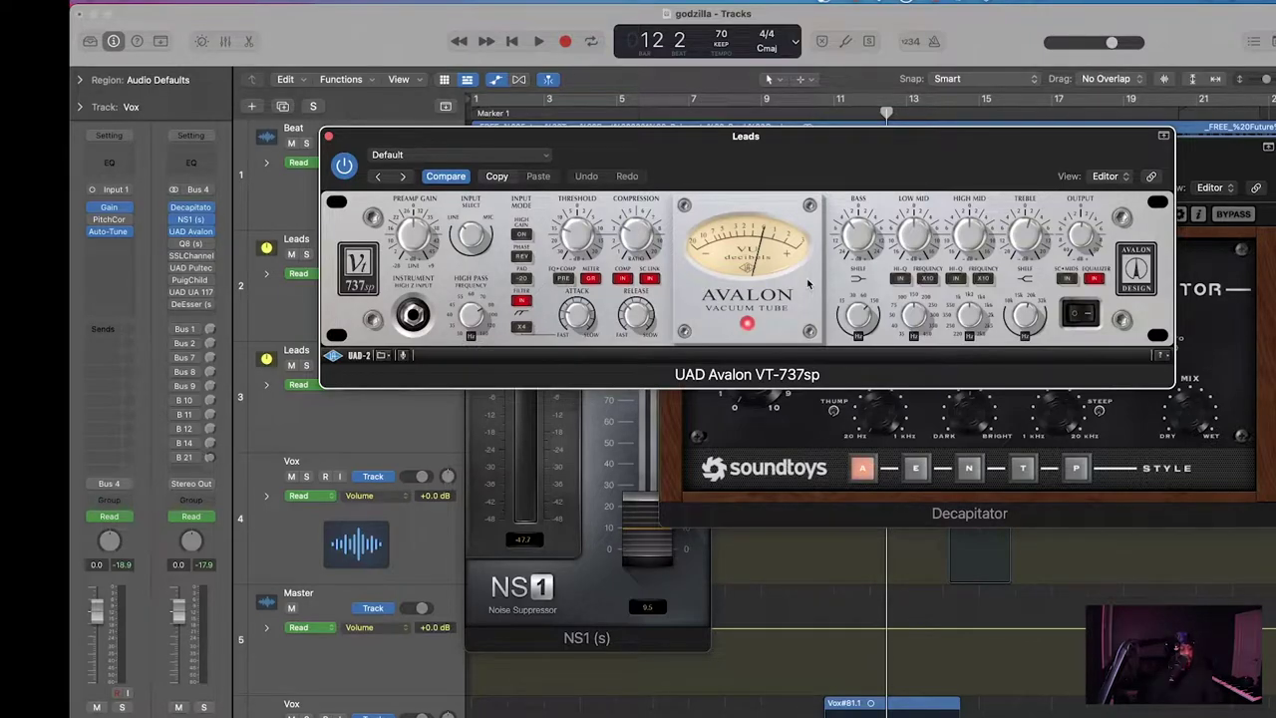
{"action": "left_click", "coordinate": [174, 246]}
{"action": "left_click", "coordinate": [191, 245]}
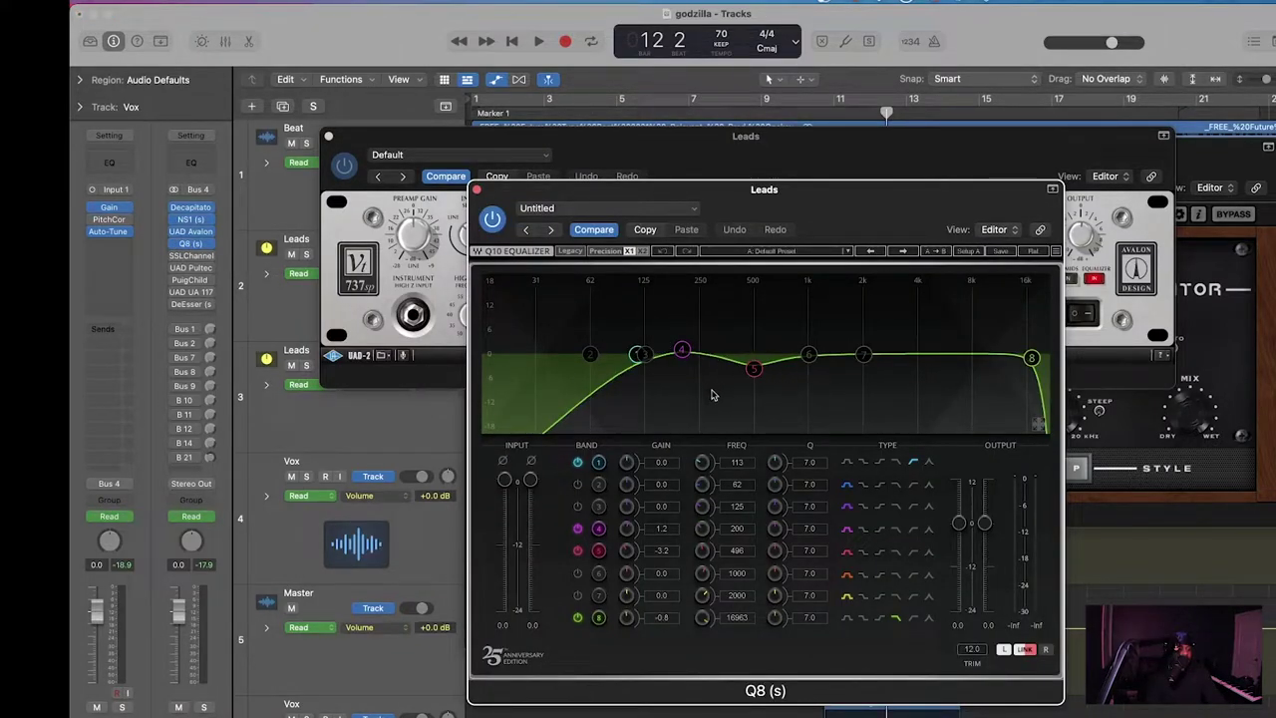
{"action": "left_click", "coordinate": [658, 173]}
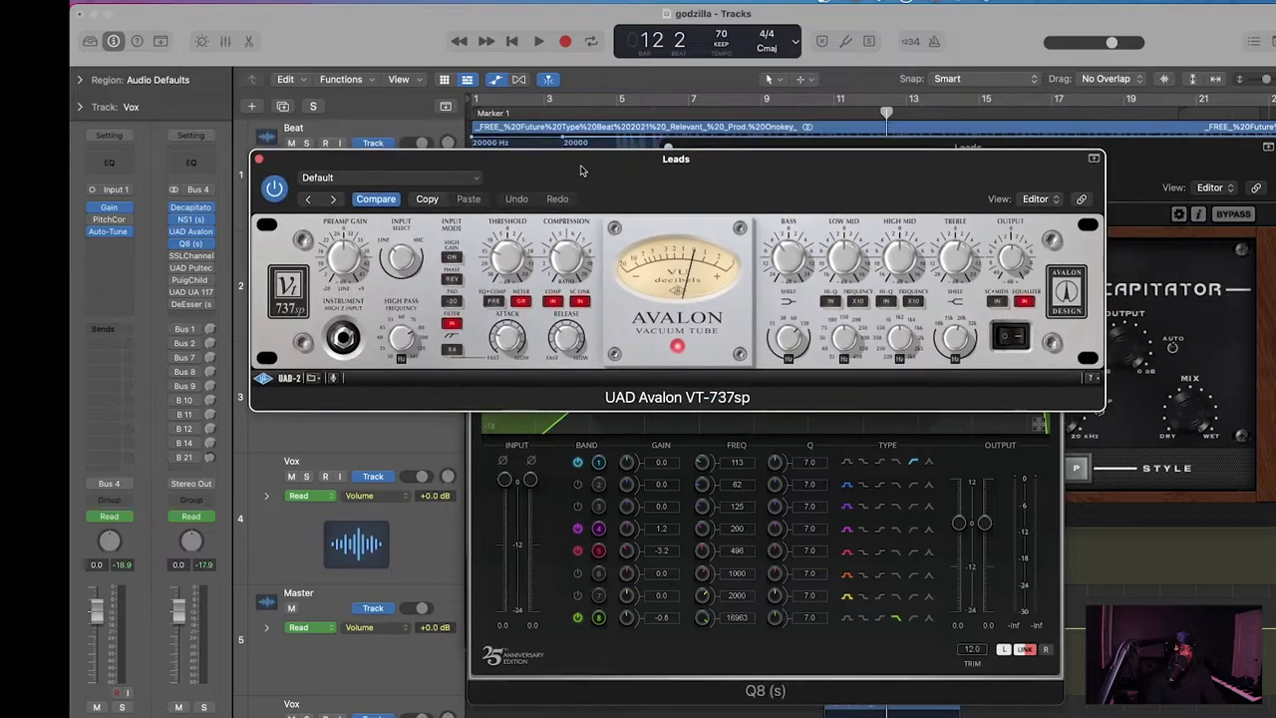
{"action": "left_click", "coordinate": [258, 160]}
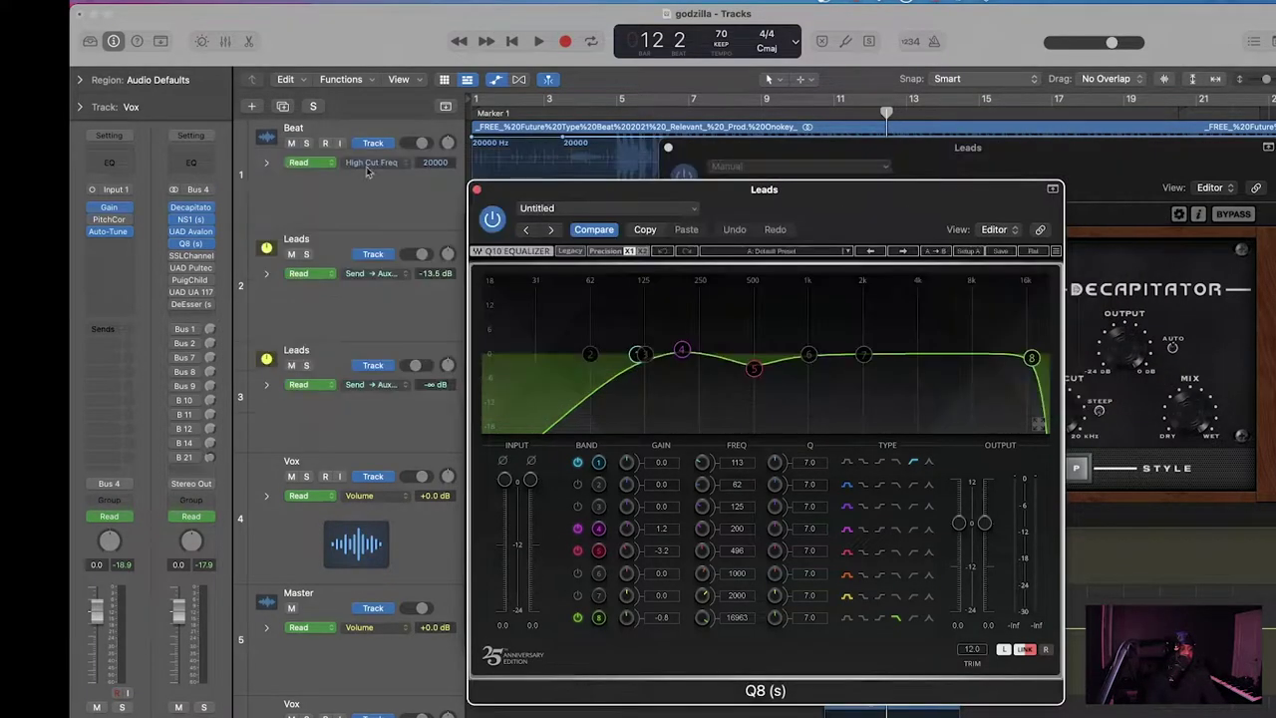
Step: Play the full mix from bar 7 to hear the Leads with the Q8 equalizer, and stop playback
{"action": "left_click", "coordinate": [708, 116]}
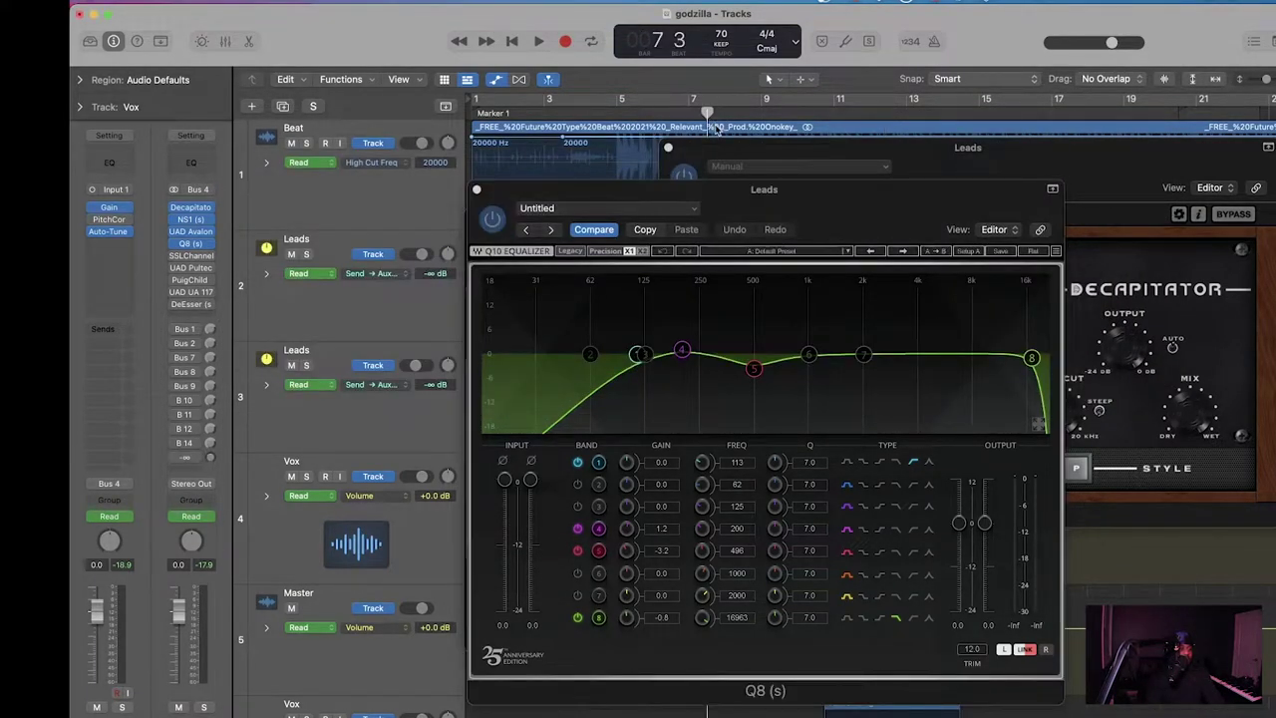
{"action": "key", "text": "space"}
{"action": "key", "text": "space"}
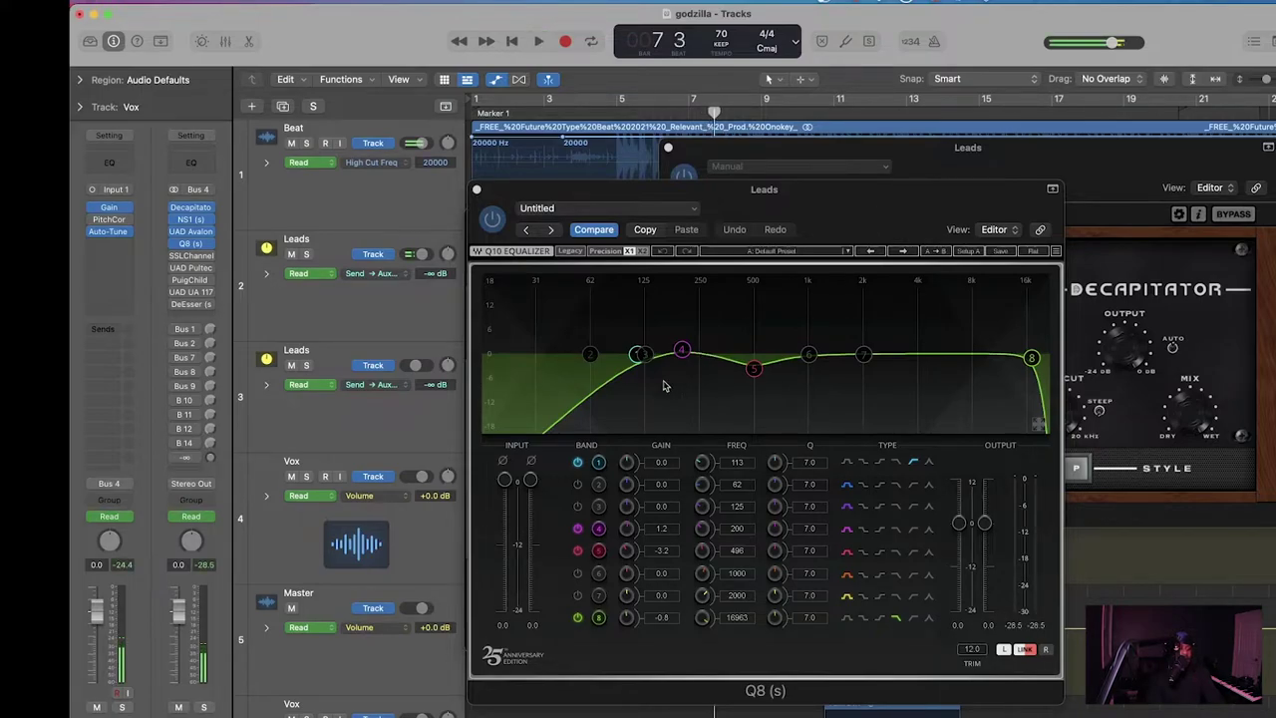
{"action": "key", "text": "space"}
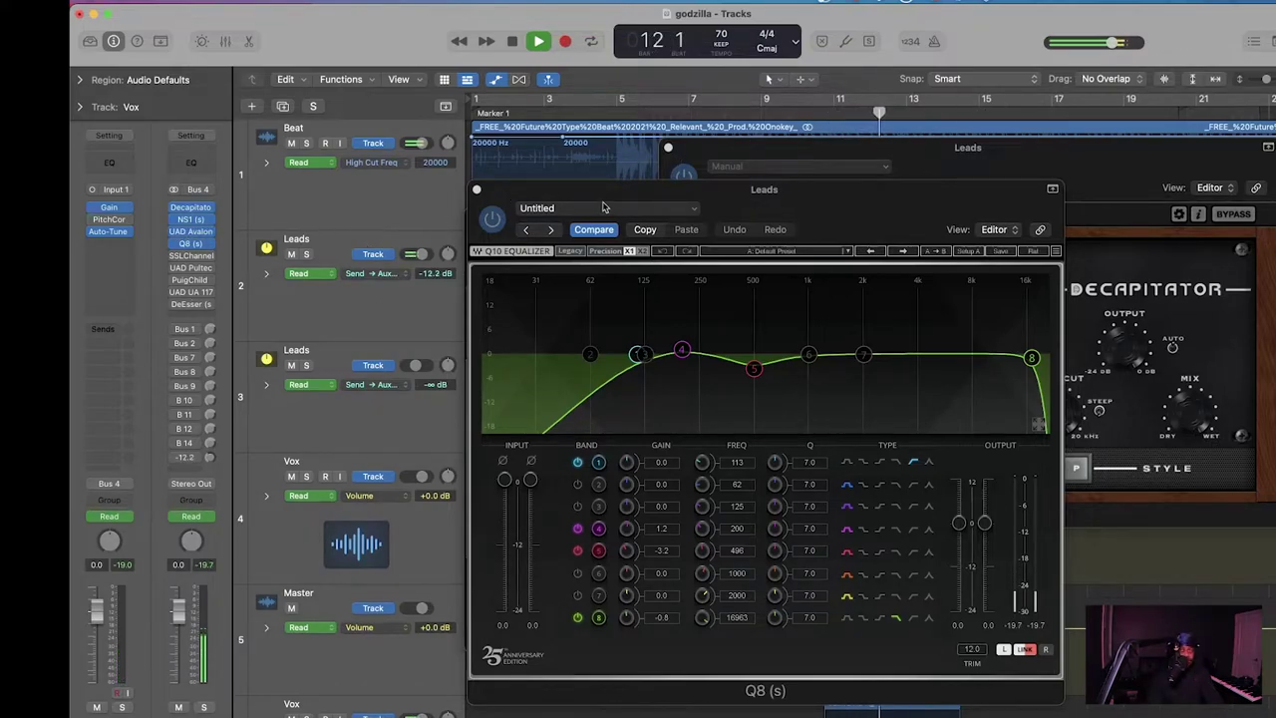
{"action": "key", "text": "space"}
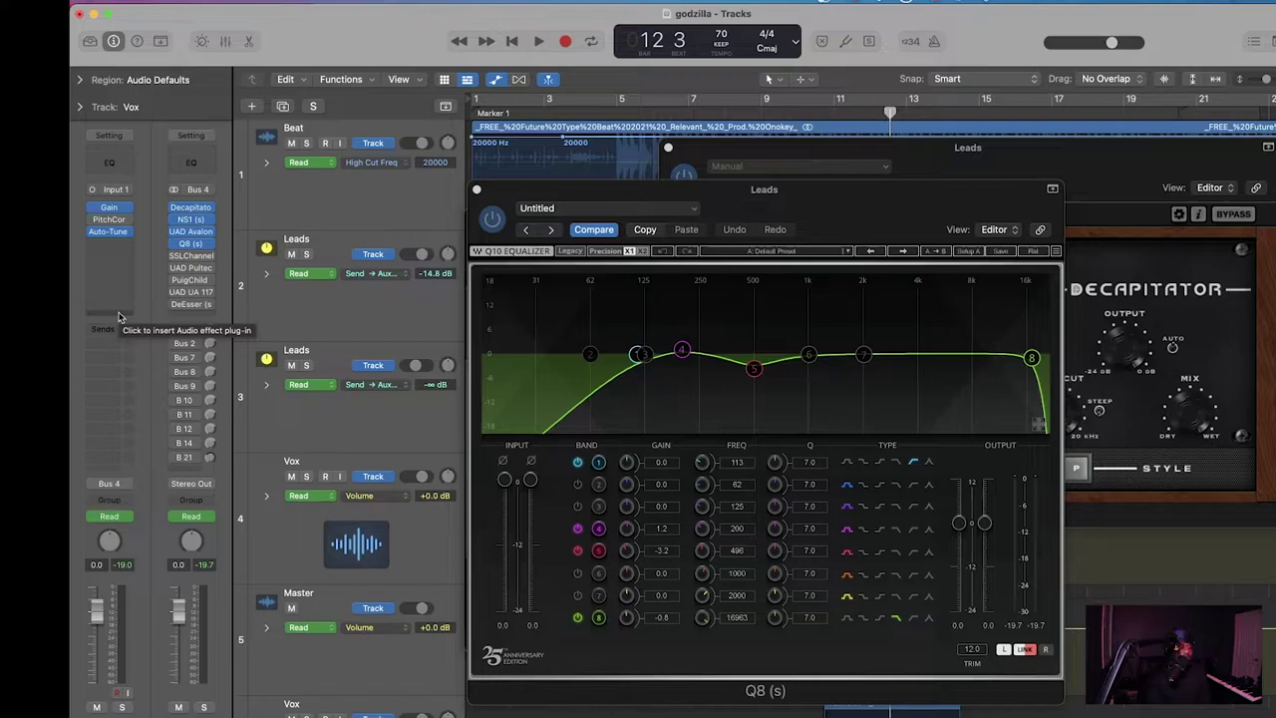
Step: Enable and open the SSLChannel on the Leads bus, turn on Split and set its high-pass filter to about 75 Hz
{"action": "left_click", "coordinate": [192, 257]}
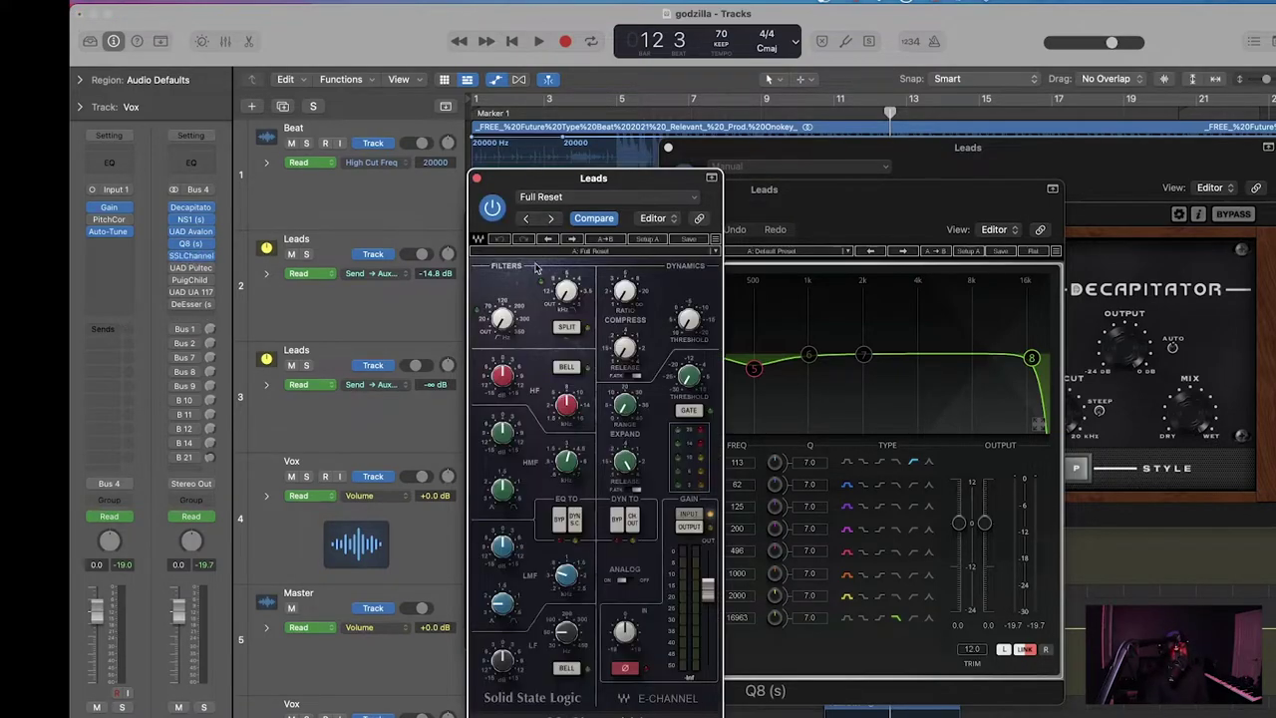
{"action": "left_click_drag", "start_coordinate": [615, 177], "coordinate": [595, 133]}
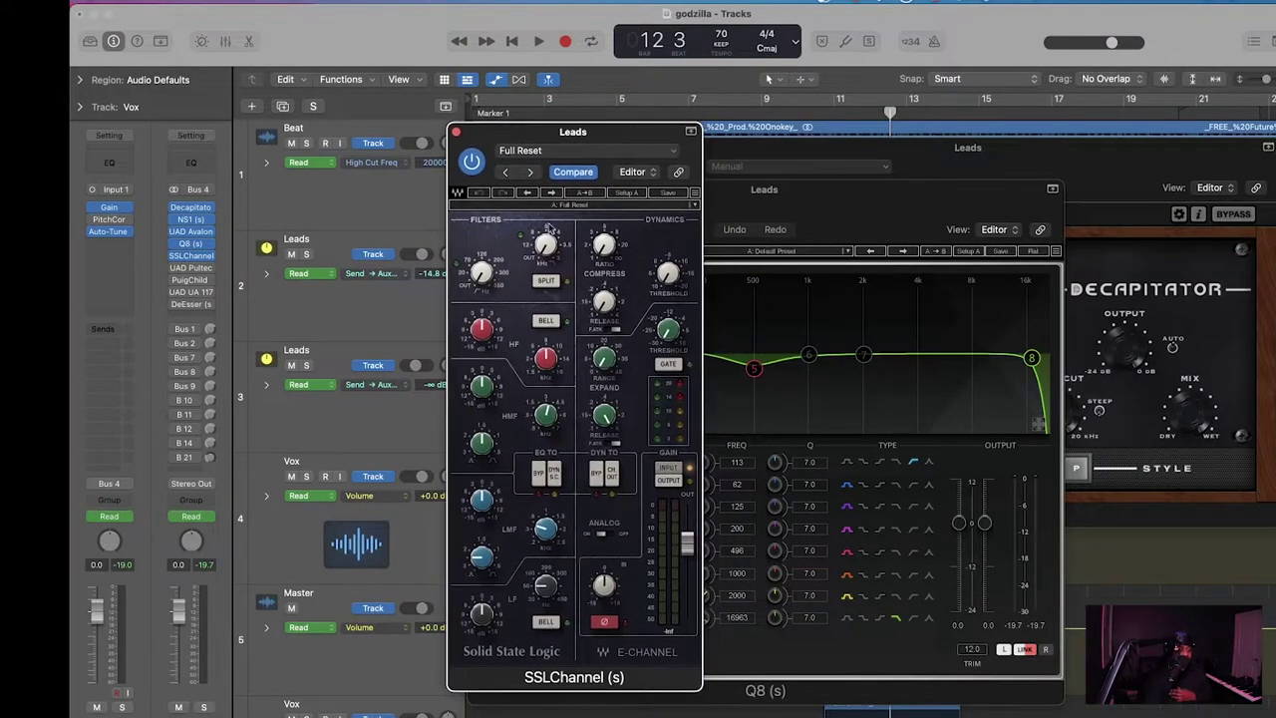
{"action": "left_click", "coordinate": [543, 284]}
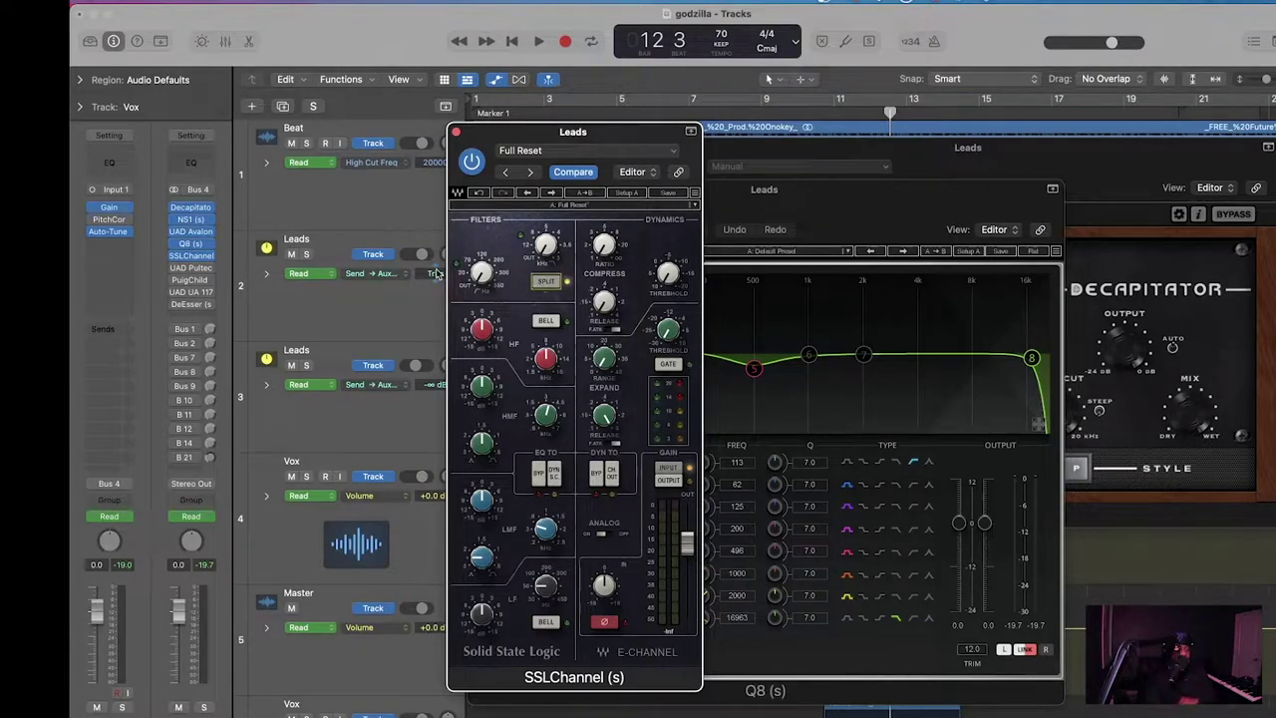
{"action": "left_click_drag", "start_coordinate": [483, 277], "coordinate": [483, 269]}
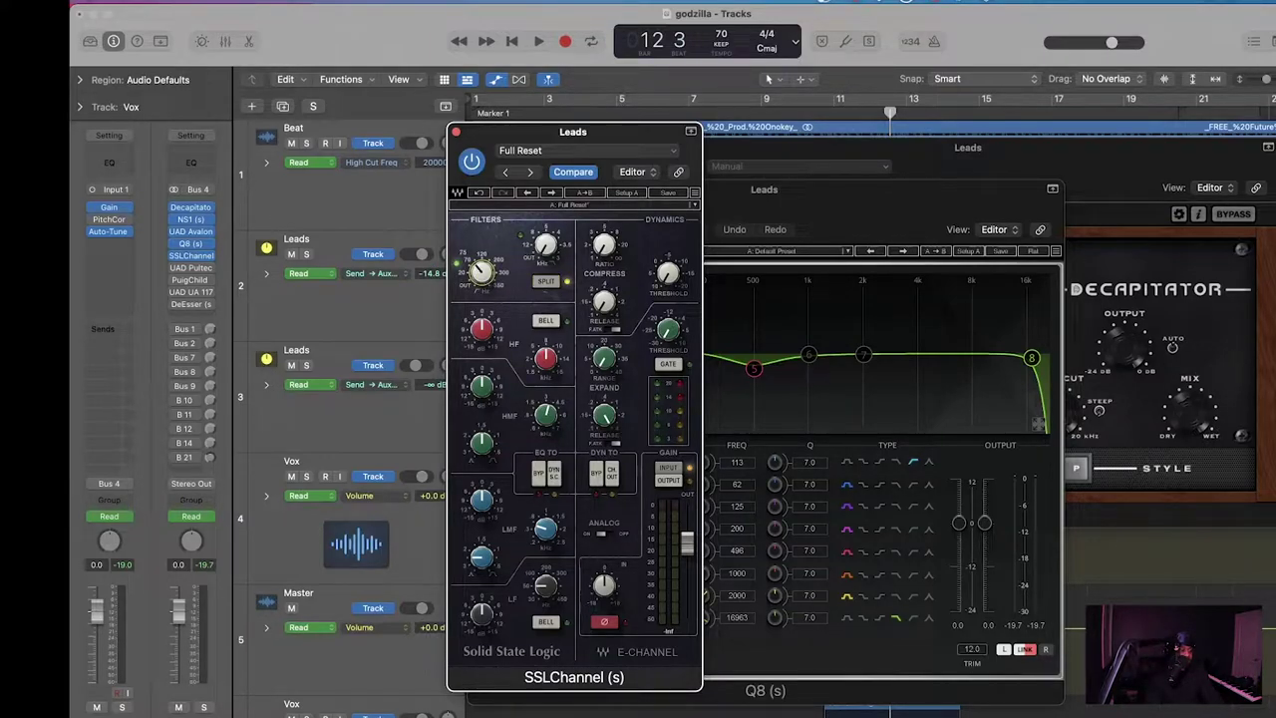
Step: Play the mix to hear the SSLChannel filter, stop, and return the playhead to bar 7
{"action": "key", "text": "space"}
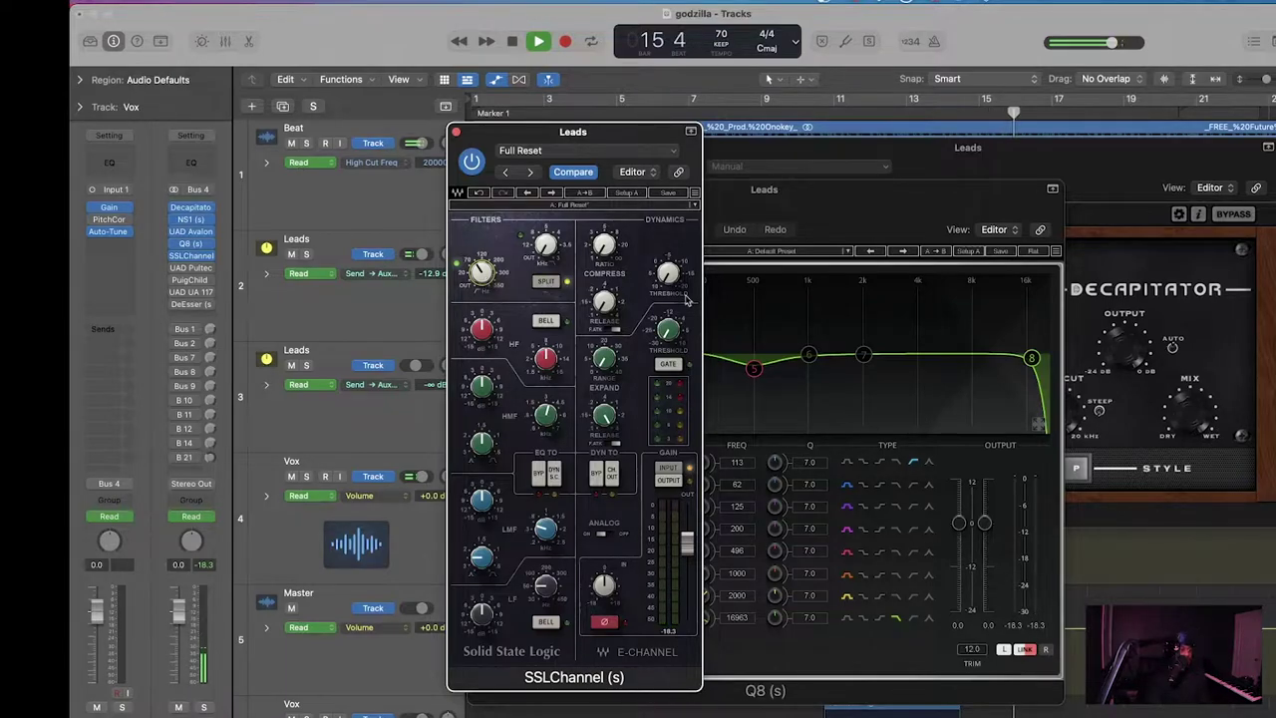
{"action": "key", "text": "space"}
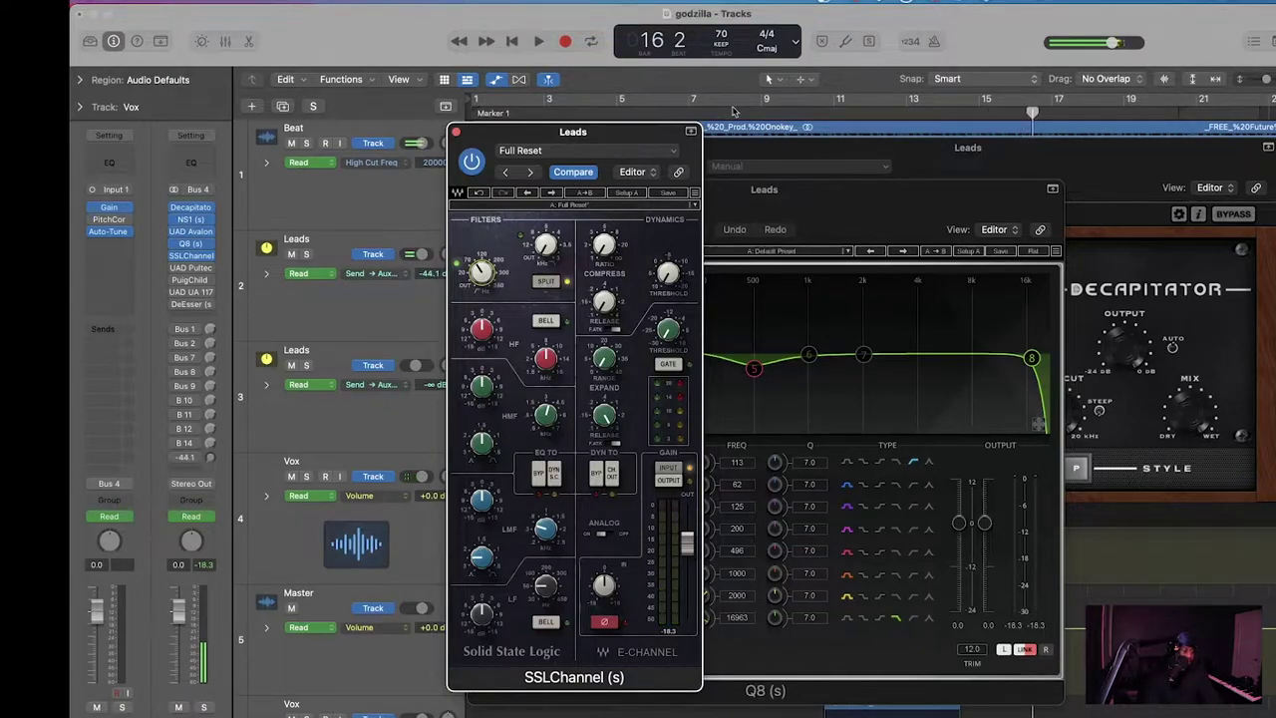
{"action": "left_click", "coordinate": [698, 110]}
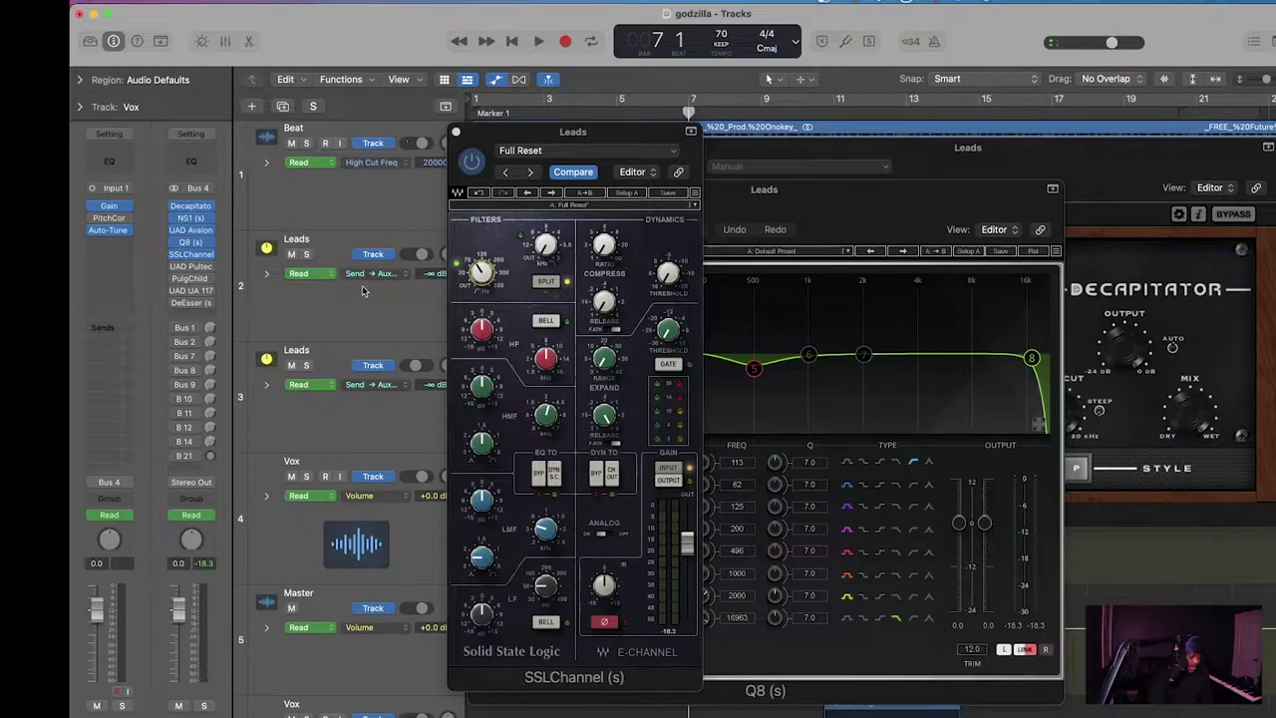
{"action": "left_click", "coordinate": [482, 269]}
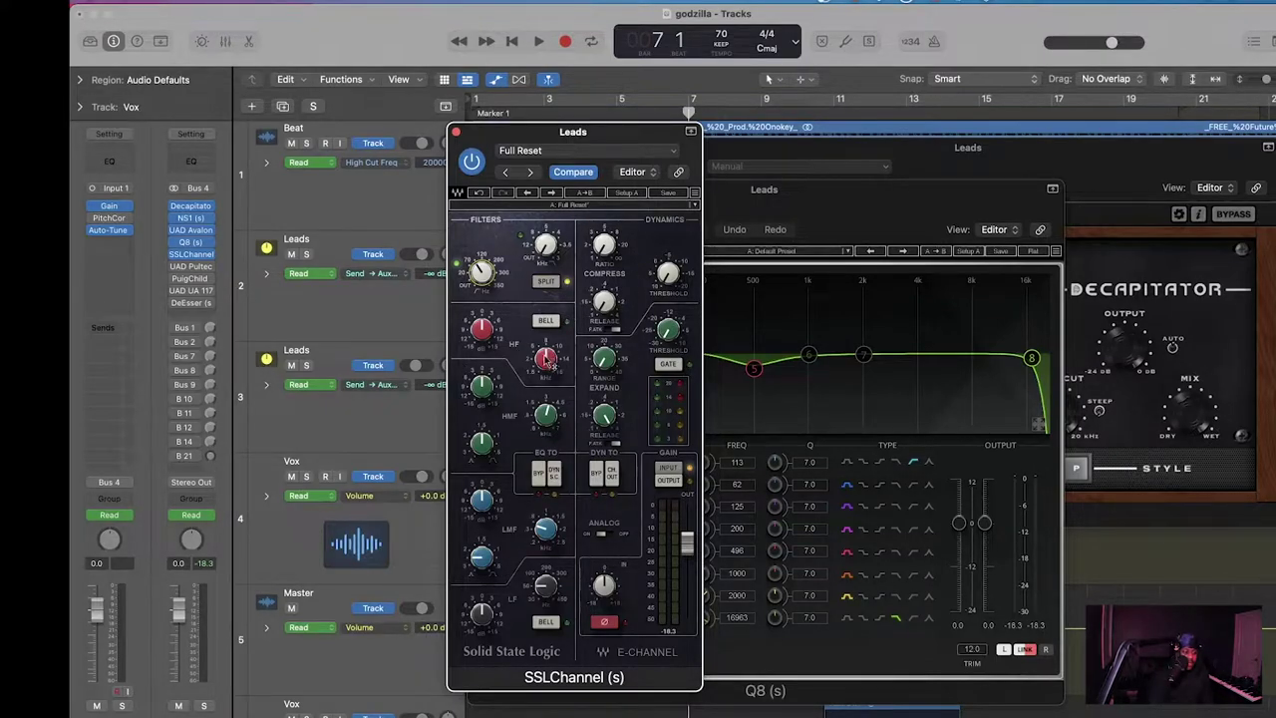
Step: Solo the Leads, play from bar 11, and raise the SSLChannel's HF gain and HF frequency by ear before stopping
{"action": "left_click", "coordinate": [307, 255]}
{"action": "left_click", "coordinate": [858, 110]}
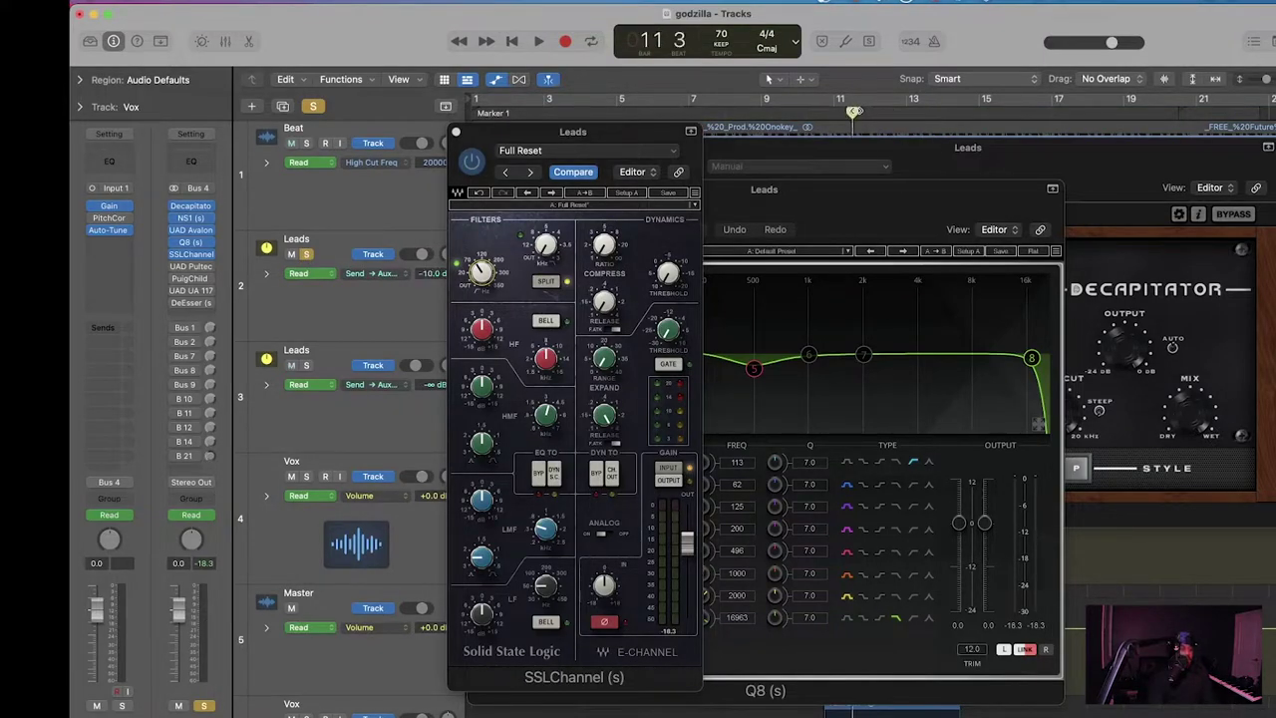
{"action": "key", "text": "space"}
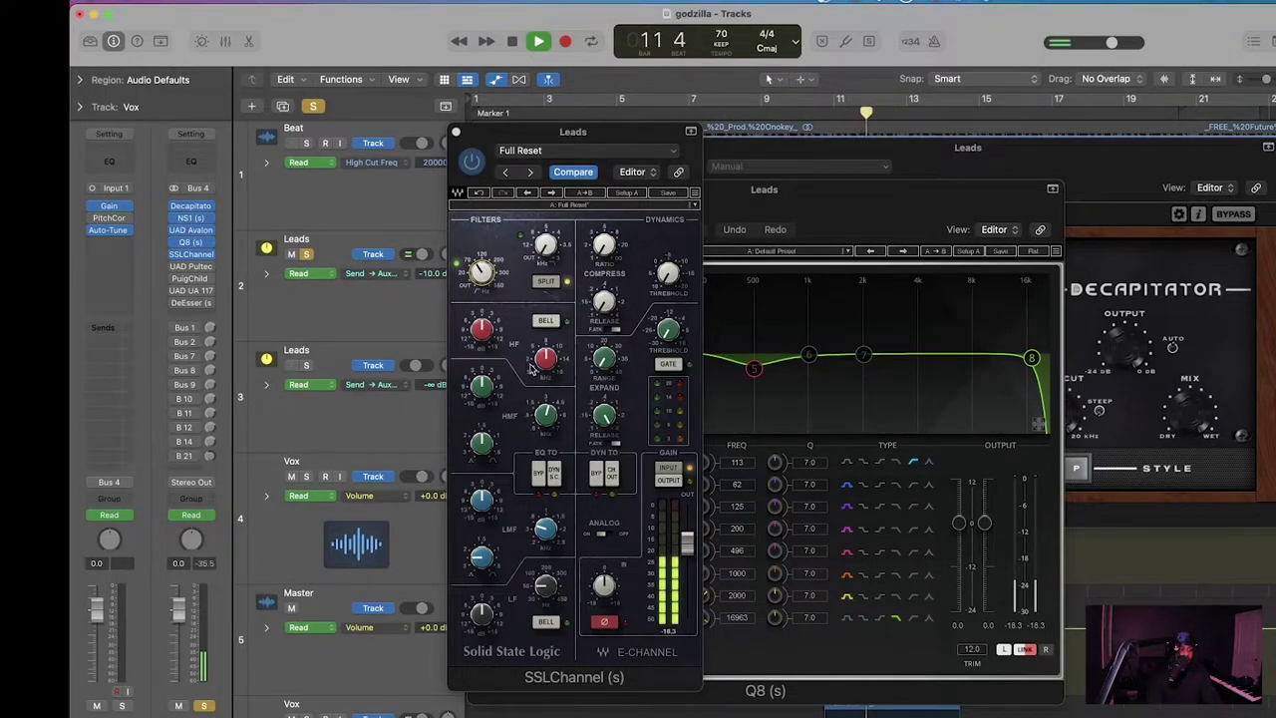
{"action": "left_click_drag", "start_coordinate": [482, 329], "coordinate": [481, 307]}
{"action": "left_click_drag", "start_coordinate": [546, 359], "coordinate": [545, 342]}
{"action": "key", "text": "space"}
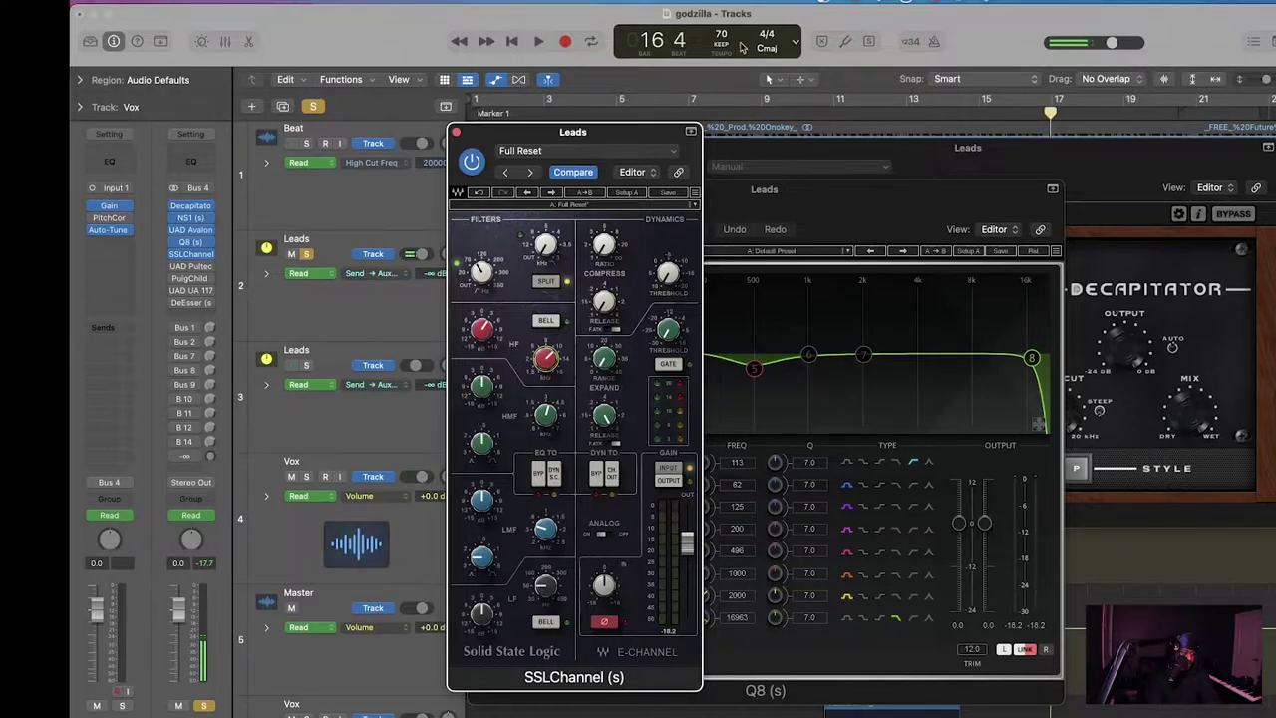
Step: Play from bar 8 with the solo cleared and fine-tune the SSLChannel's HF gain to 3.4 dB in the mix
{"action": "left_click", "coordinate": [725, 116]}
{"action": "key", "text": "space"}
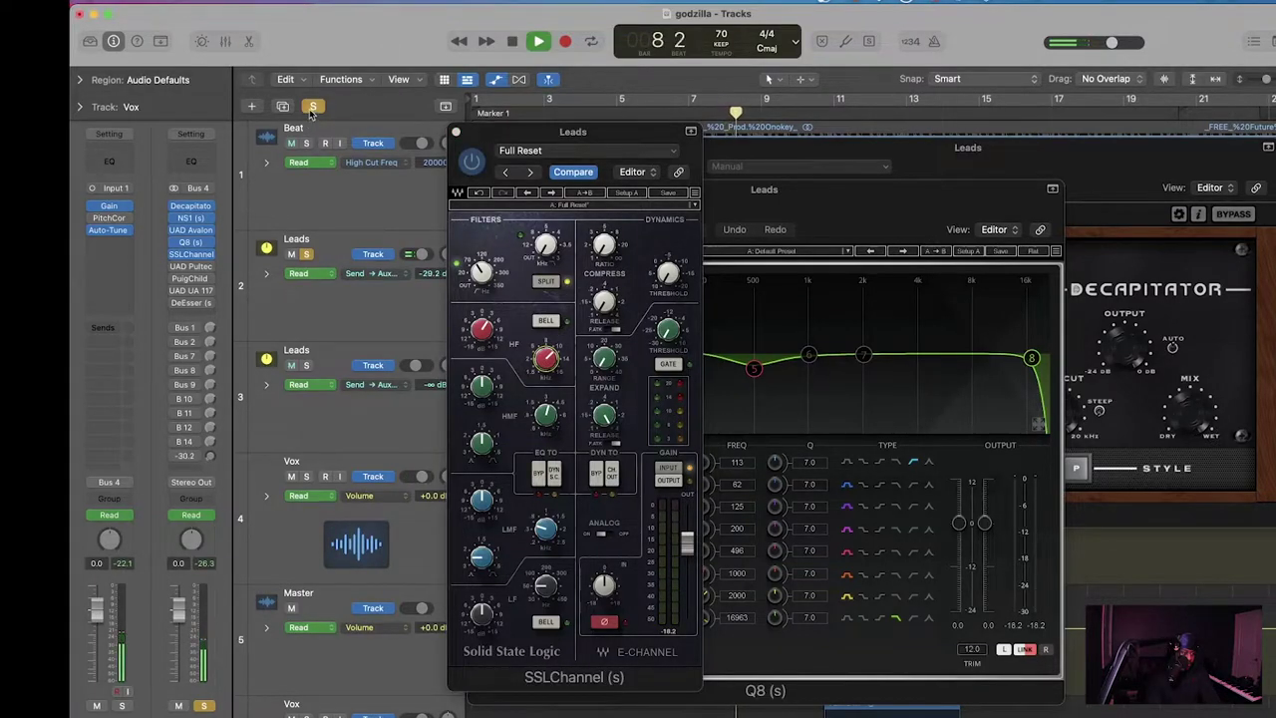
{"action": "left_click_drag", "start_coordinate": [481, 330], "coordinate": [481, 326]}
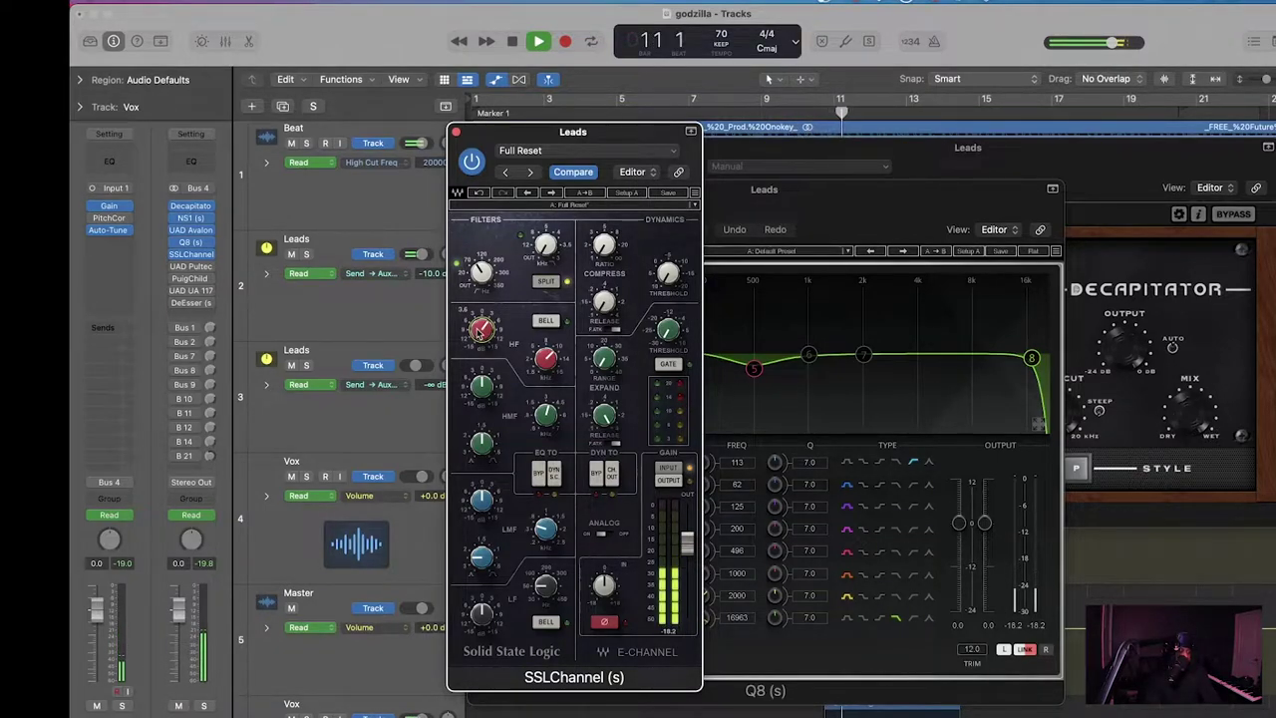
{"action": "left_click_drag", "start_coordinate": [478, 332], "coordinate": [478, 333]}
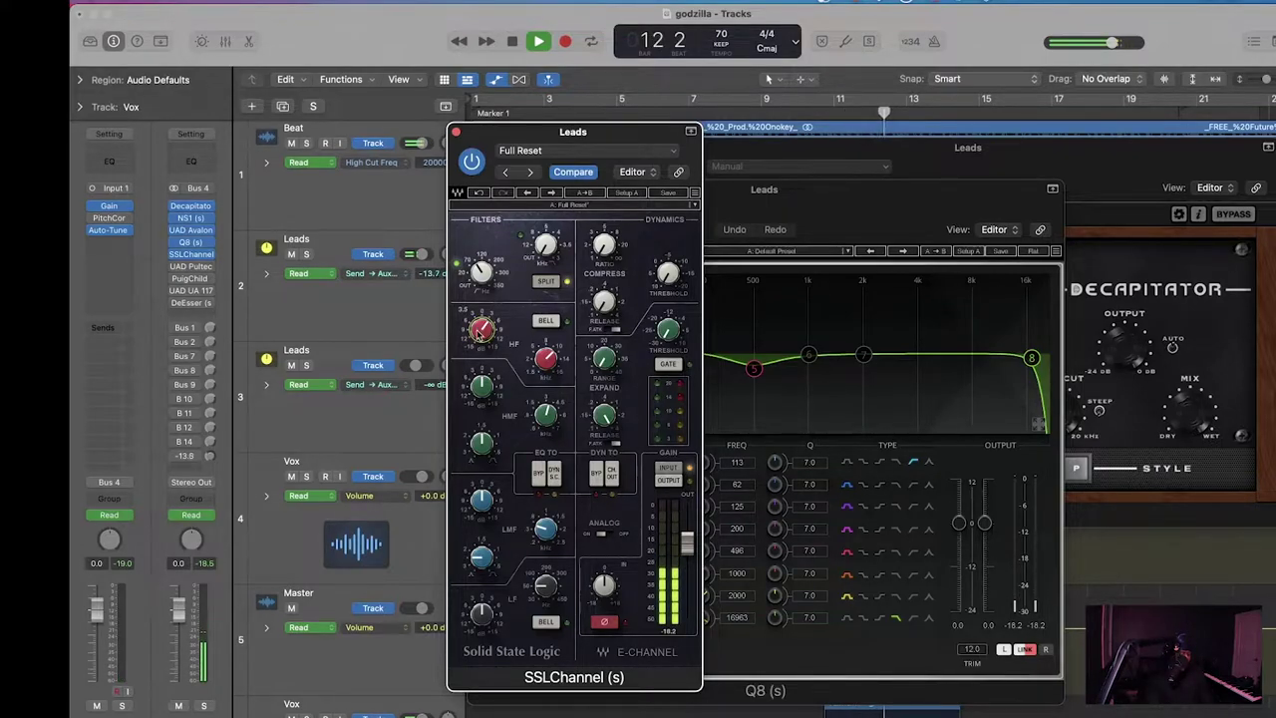
{"action": "key", "text": "space"}
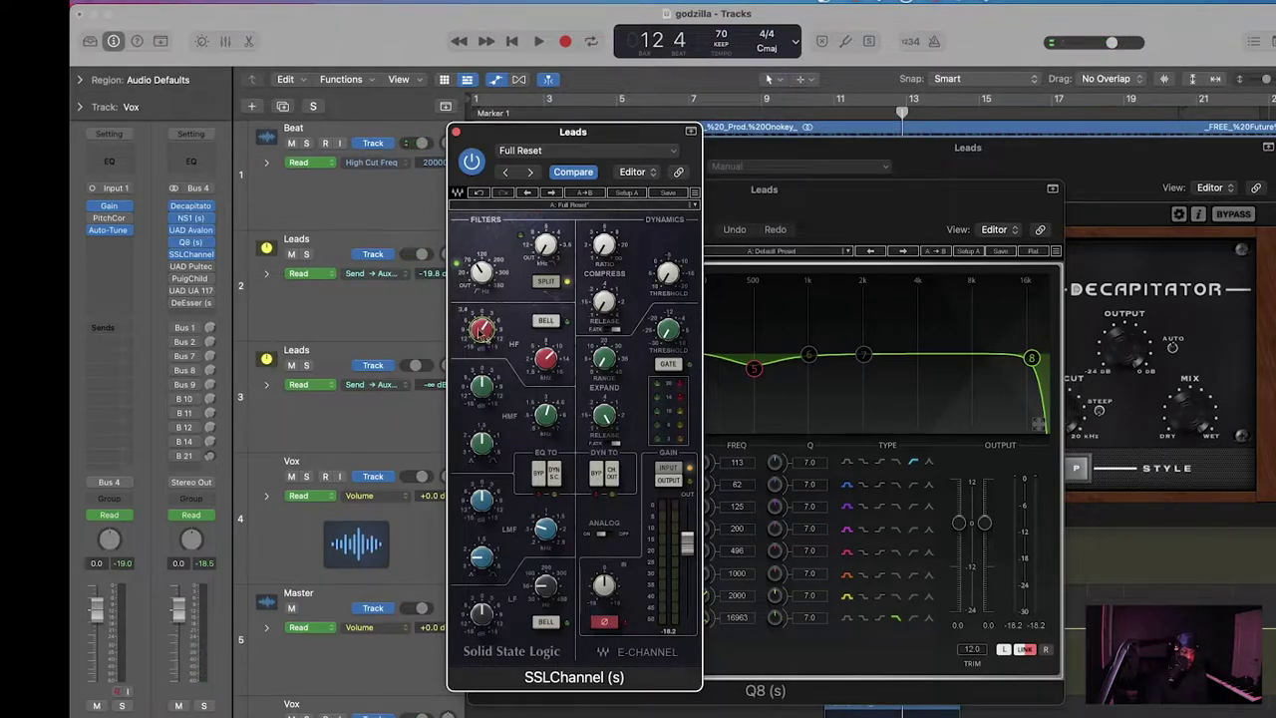
Step: Touch up the SSLChannel's HF band and compare the playing mix with the plug-in bypassed and enabled
{"action": "left_click_drag", "start_coordinate": [547, 358], "coordinate": [485, 331]}
{"action": "left_click_drag", "start_coordinate": [595, 129], "coordinate": [629, 292]}
{"action": "key", "text": "space"}
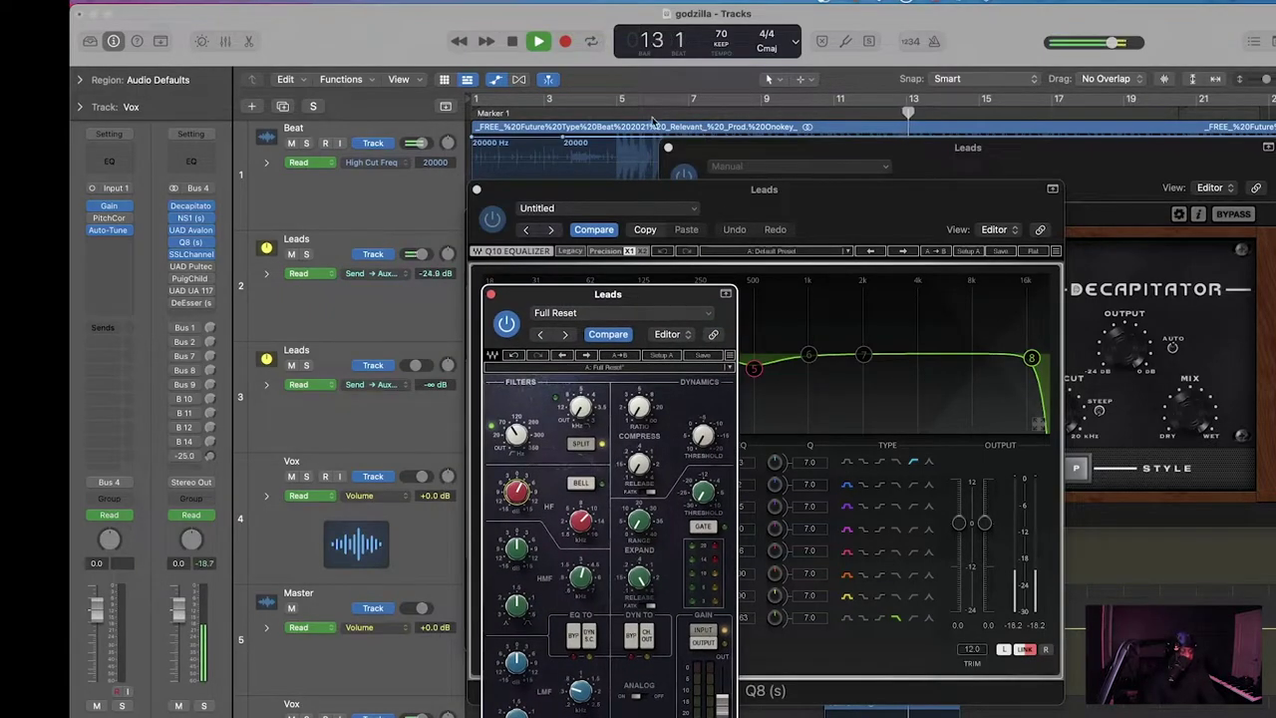
{"action": "left_click_drag", "start_coordinate": [524, 494], "coordinate": [525, 492]}
{"action": "left_click", "coordinate": [507, 325]}
{"action": "left_click", "coordinate": [510, 327]}
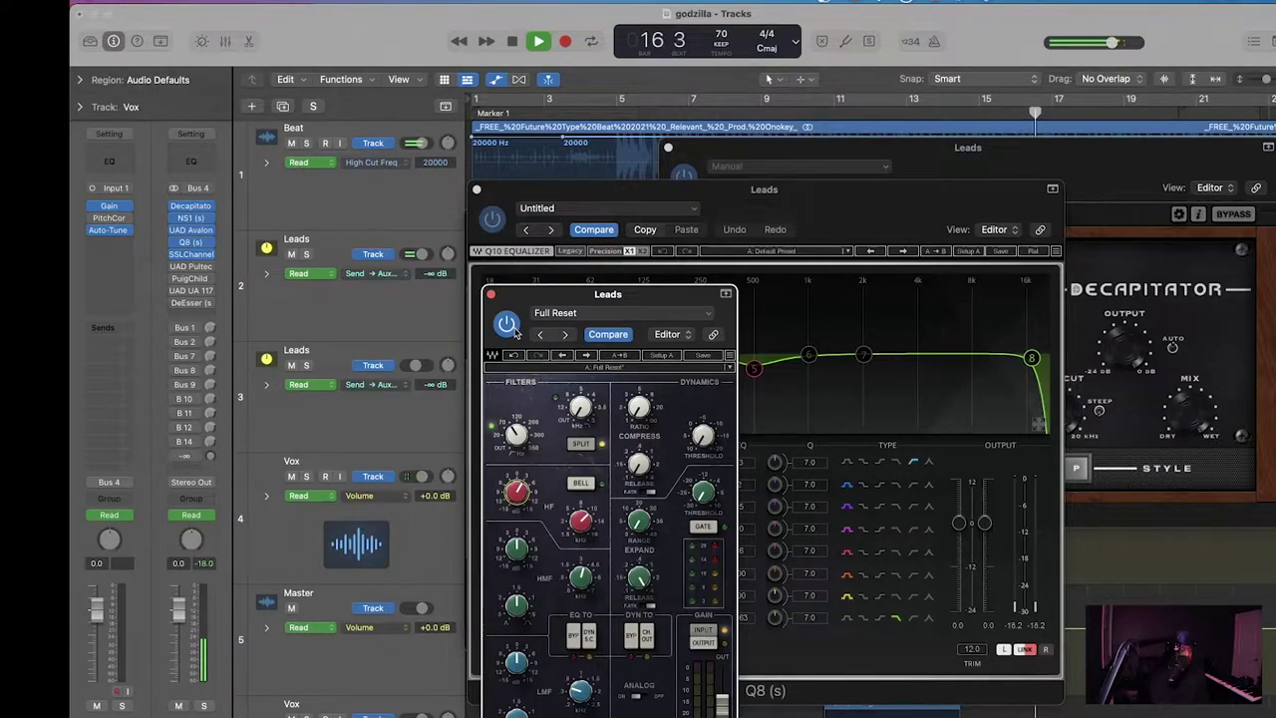
{"action": "key", "text": "space"}
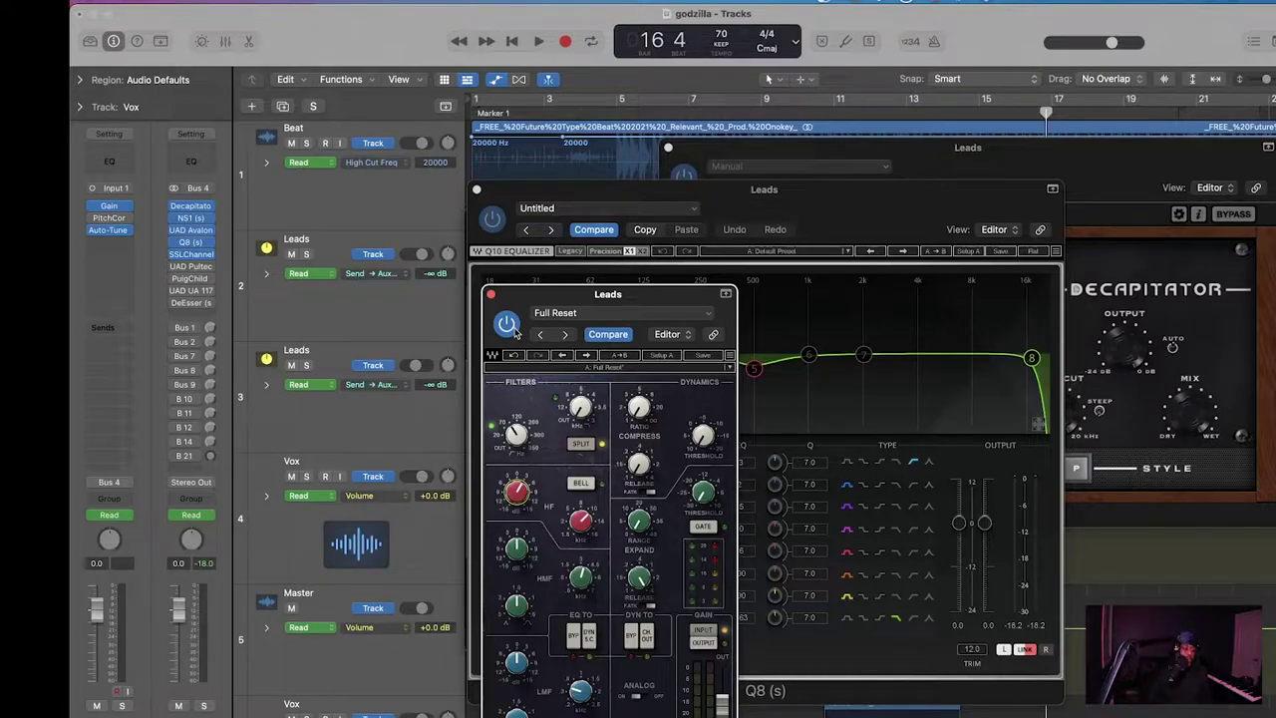
Step: Select the Leads track, enable its Bus 2 send and open the Doubler2 plug-in on that aux
{"action": "left_click", "coordinate": [344, 319]}
{"action": "left_click", "coordinate": [103, 339]}
{"action": "left_click", "coordinate": [103, 343]}
{"action": "left_click", "coordinate": [104, 344]}
{"action": "left_click", "coordinate": [103, 344]}
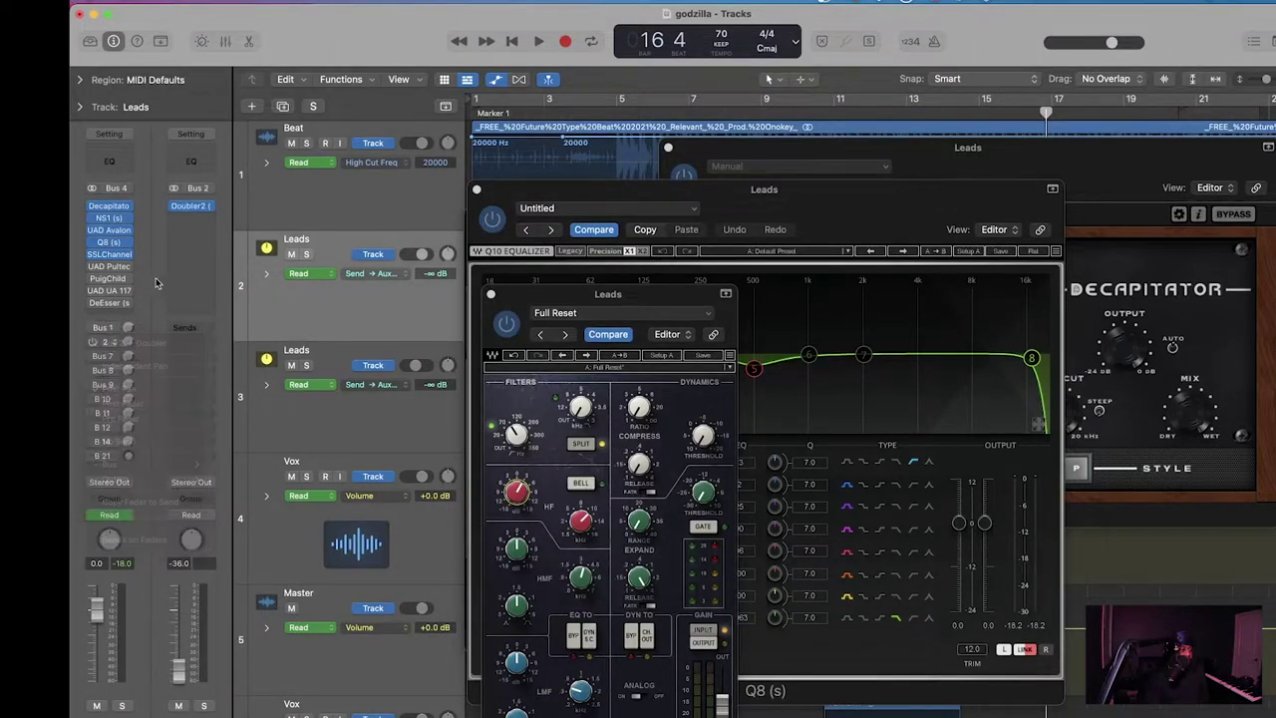
{"action": "left_click", "coordinate": [191, 207]}
{"action": "left_click_drag", "start_coordinate": [826, 210], "coordinate": [826, 191]}
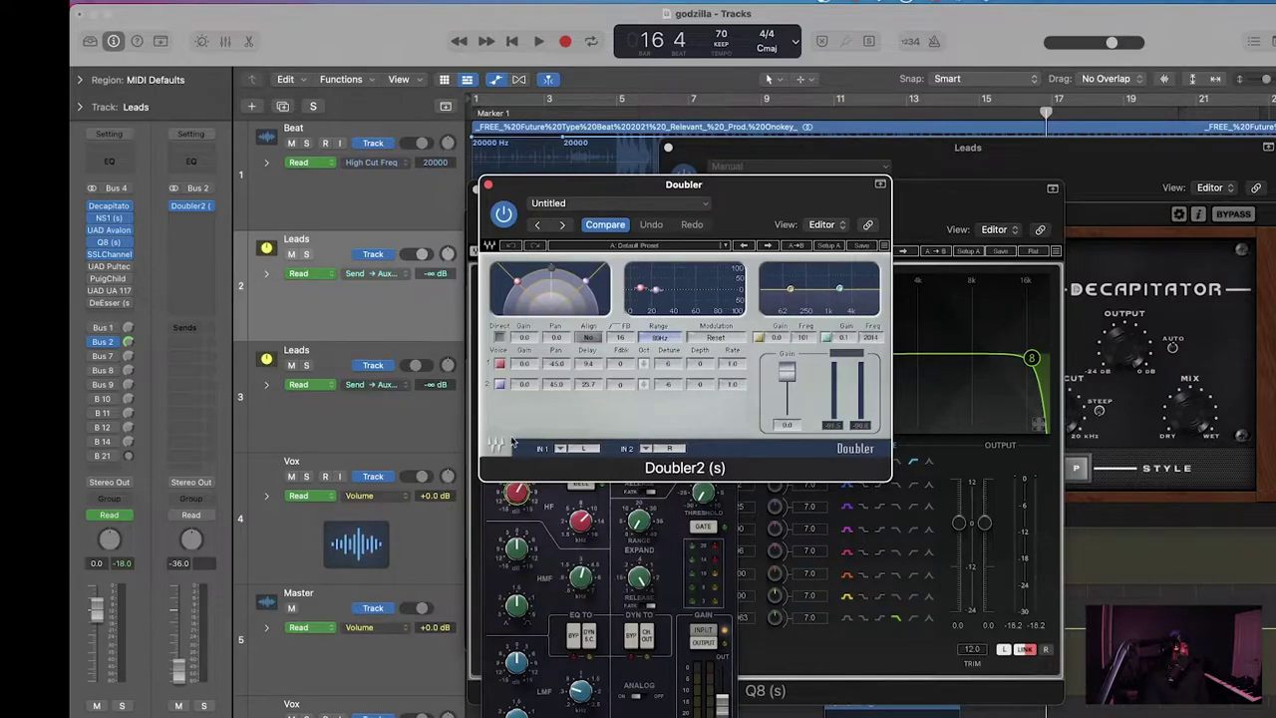
Step: Enable the Leads' Bus 7 send and open the H-Delay on the Delay 1/8 D aux
{"action": "left_click", "coordinate": [99, 357]}
{"action": "left_click", "coordinate": [268, 267]}
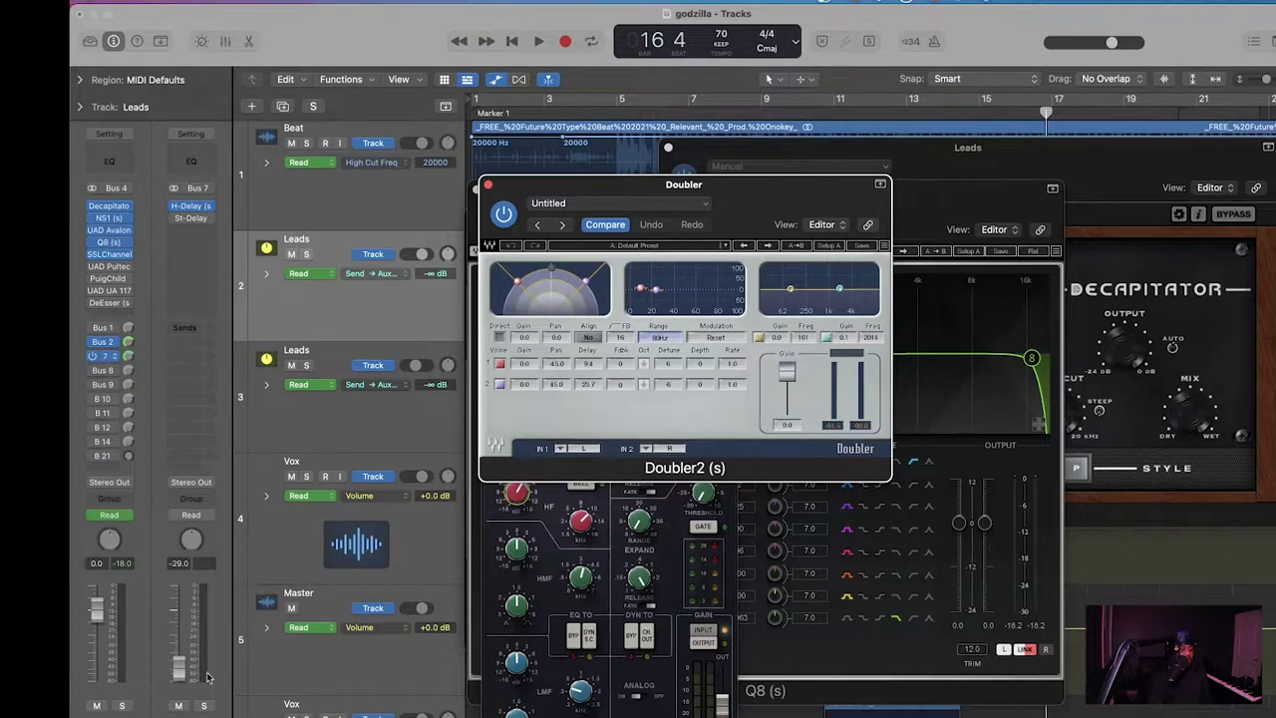
{"action": "left_click", "coordinate": [196, 206]}
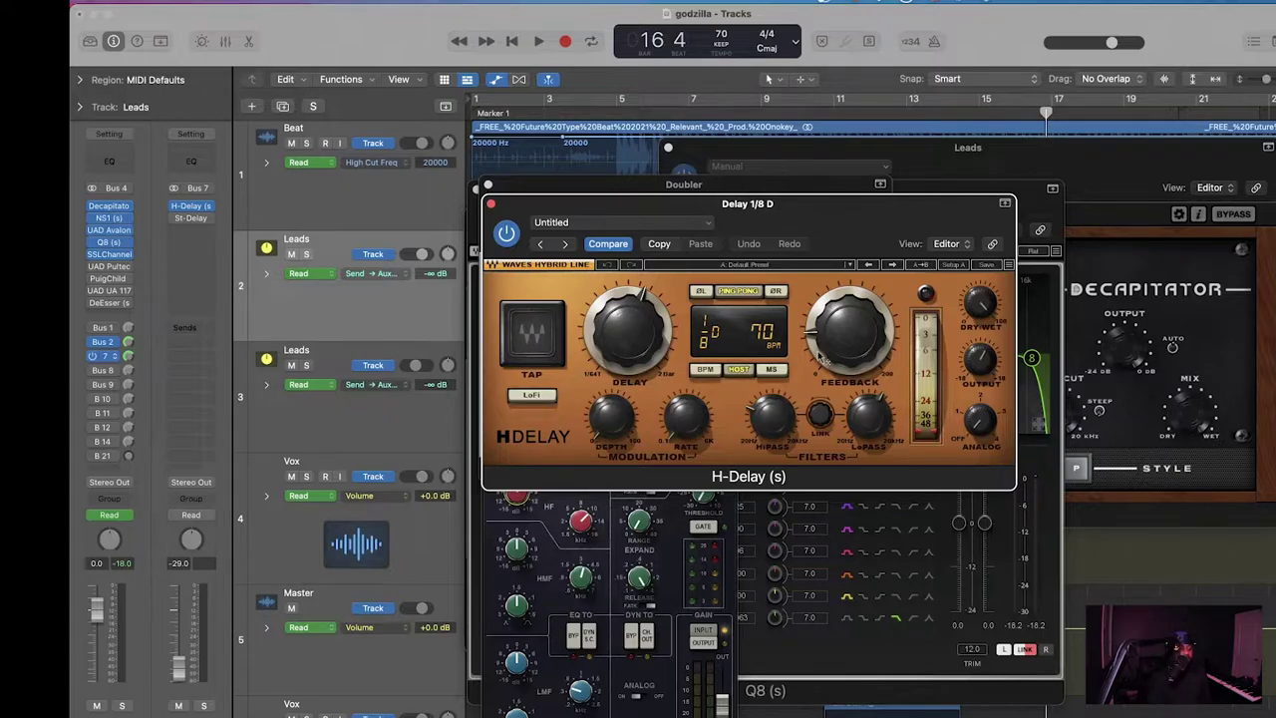
Step: Enable the Leads' Bus 8 send to Verb and open the active H-Reverb on that aux
{"action": "left_click", "coordinate": [104, 371]}
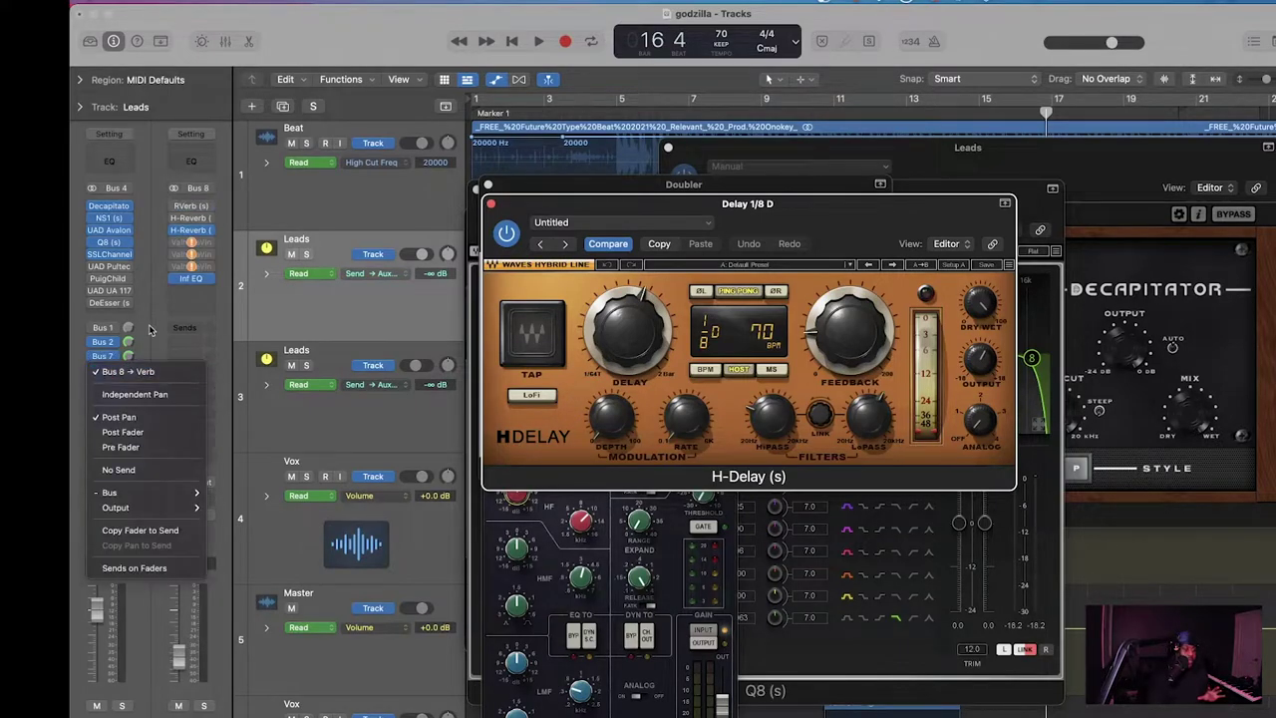
{"action": "left_click", "coordinate": [104, 373]}
{"action": "left_click", "coordinate": [192, 230]}
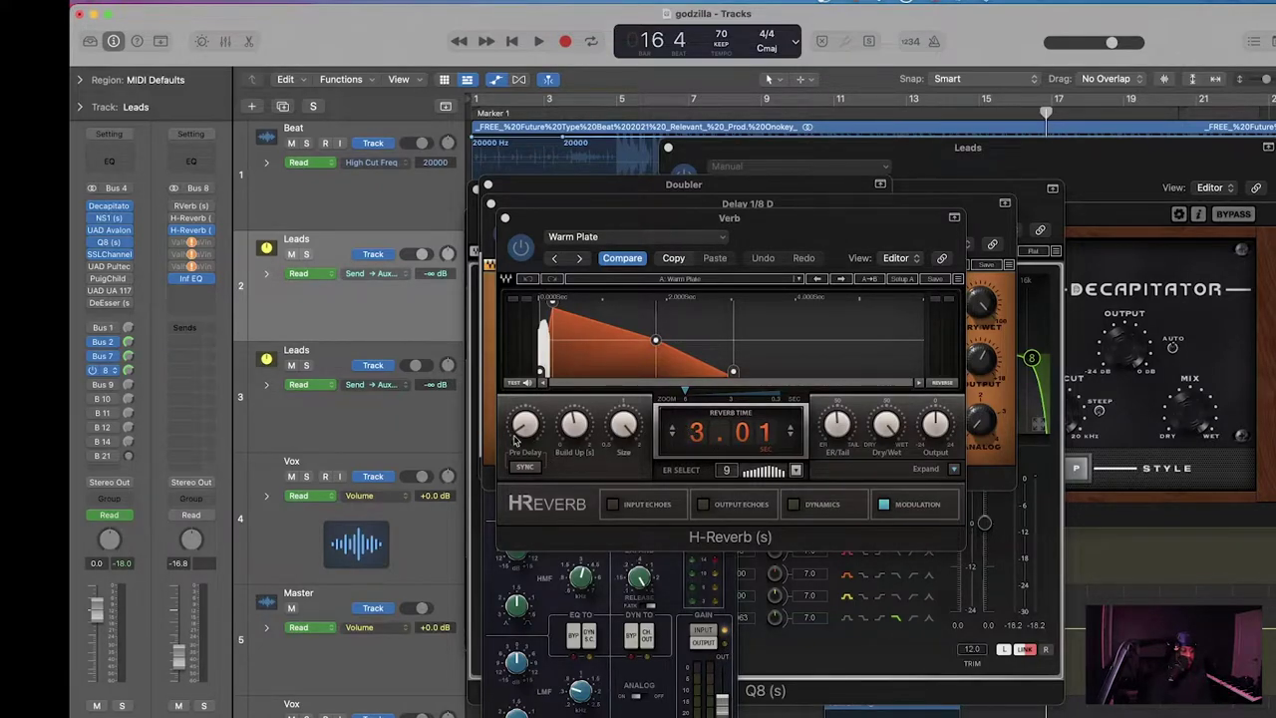
Step: Enable the Leads' Bus 9 send to the 1/4 delay and check the destination of the Bus 10 send
{"action": "left_click", "coordinate": [99, 385]}
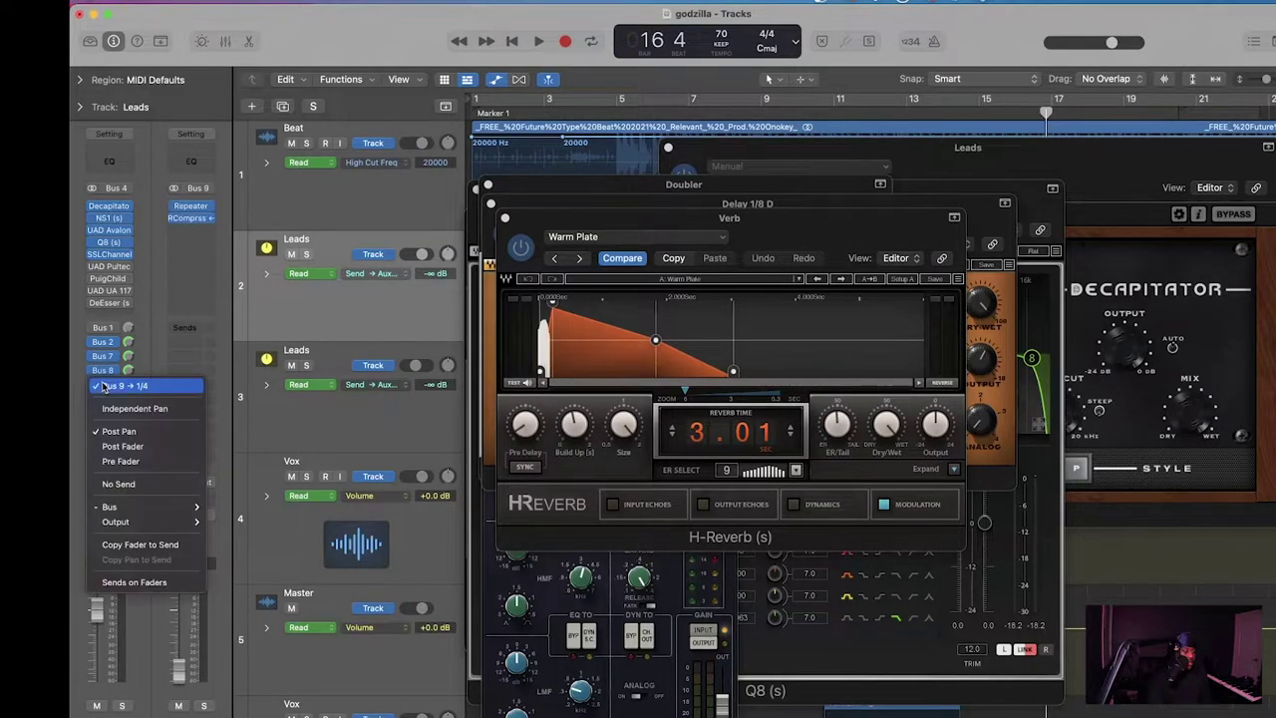
{"action": "left_click", "coordinate": [158, 318]}
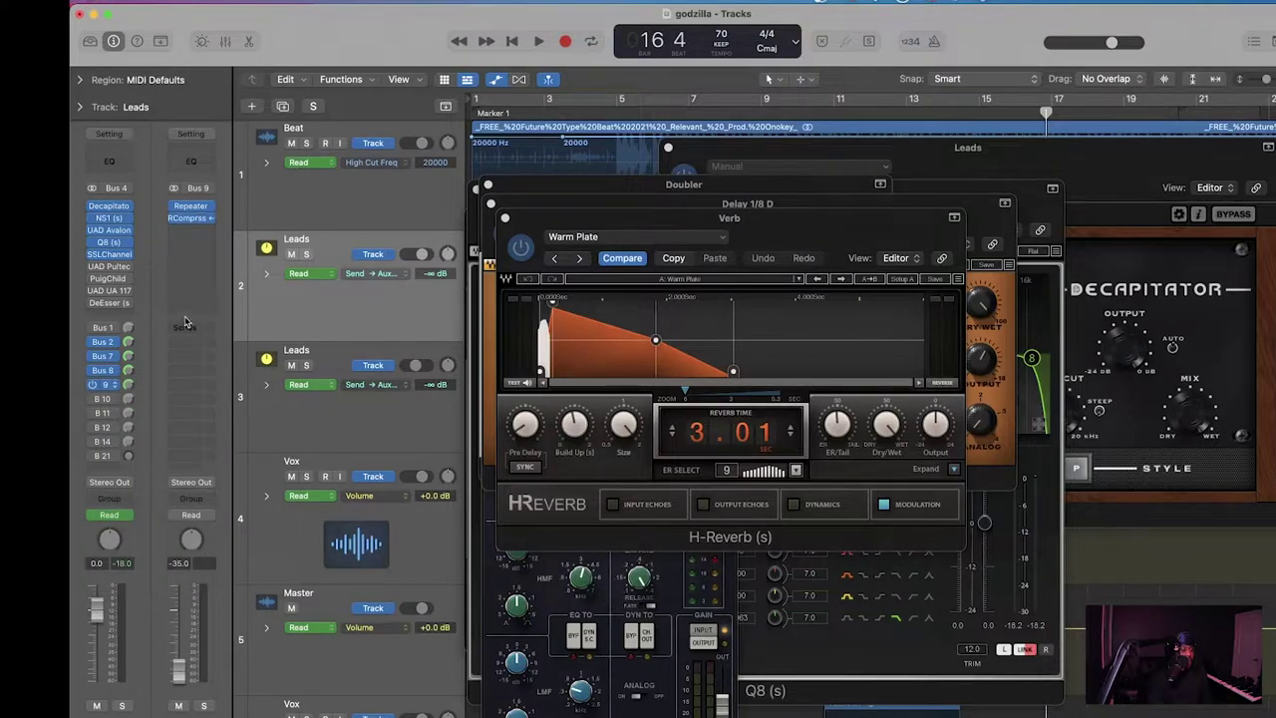
{"action": "left_click", "coordinate": [101, 399]}
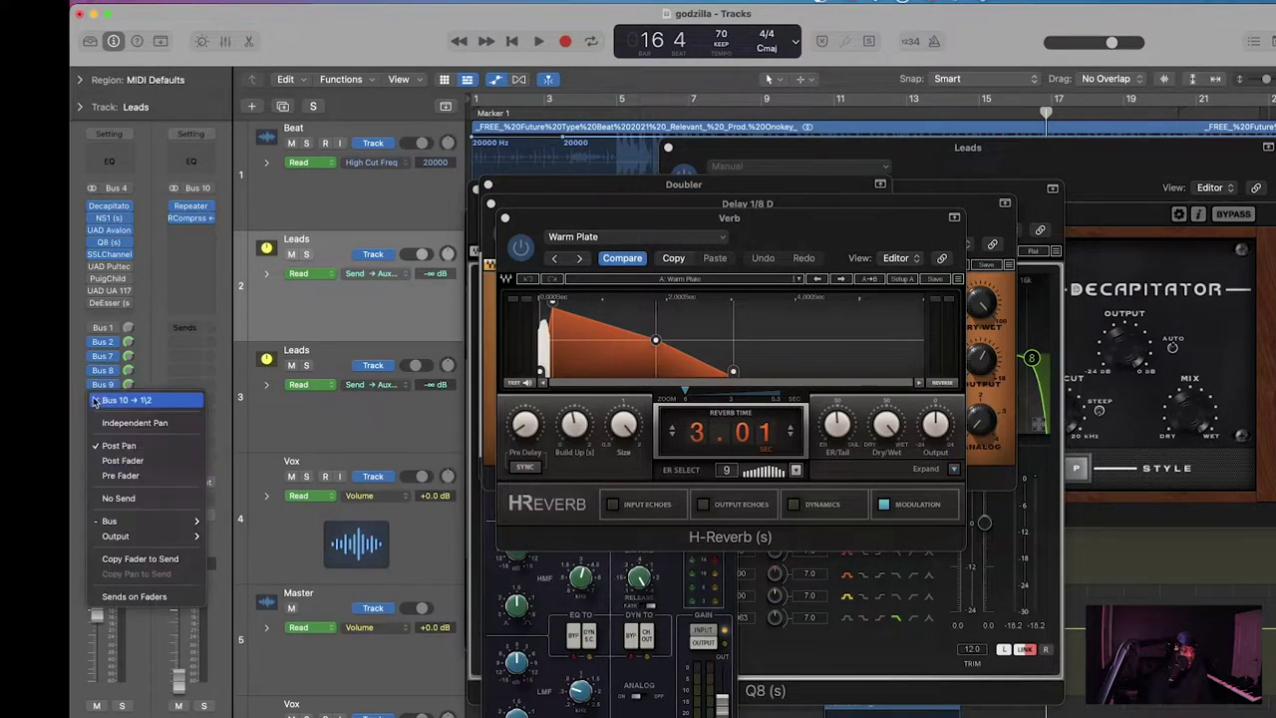
{"action": "left_click", "coordinate": [88, 399]}
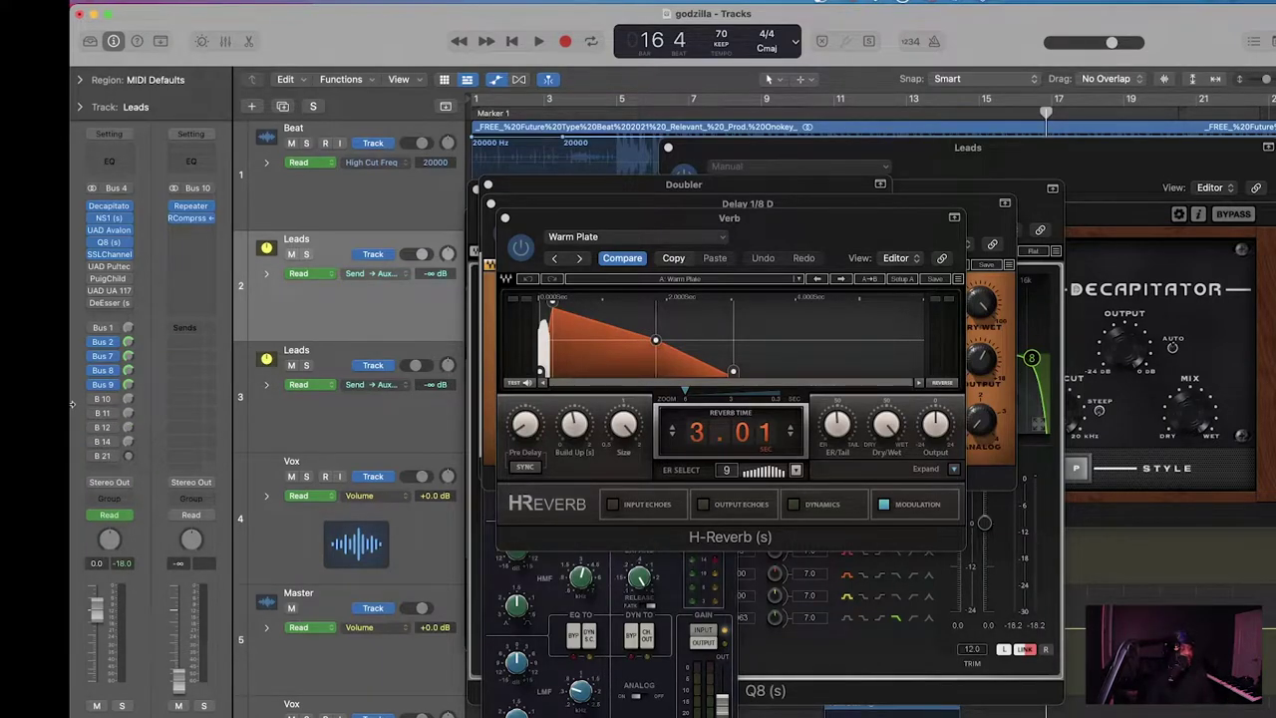
Step: Close the H-Reverb, H-Delay, Doubler2, Q8 and NS1 windows and move the SSLChannel window clear of the tracks
{"action": "left_click", "coordinate": [507, 218]}
{"action": "left_click", "coordinate": [490, 204]}
{"action": "left_click", "coordinate": [487, 186]}
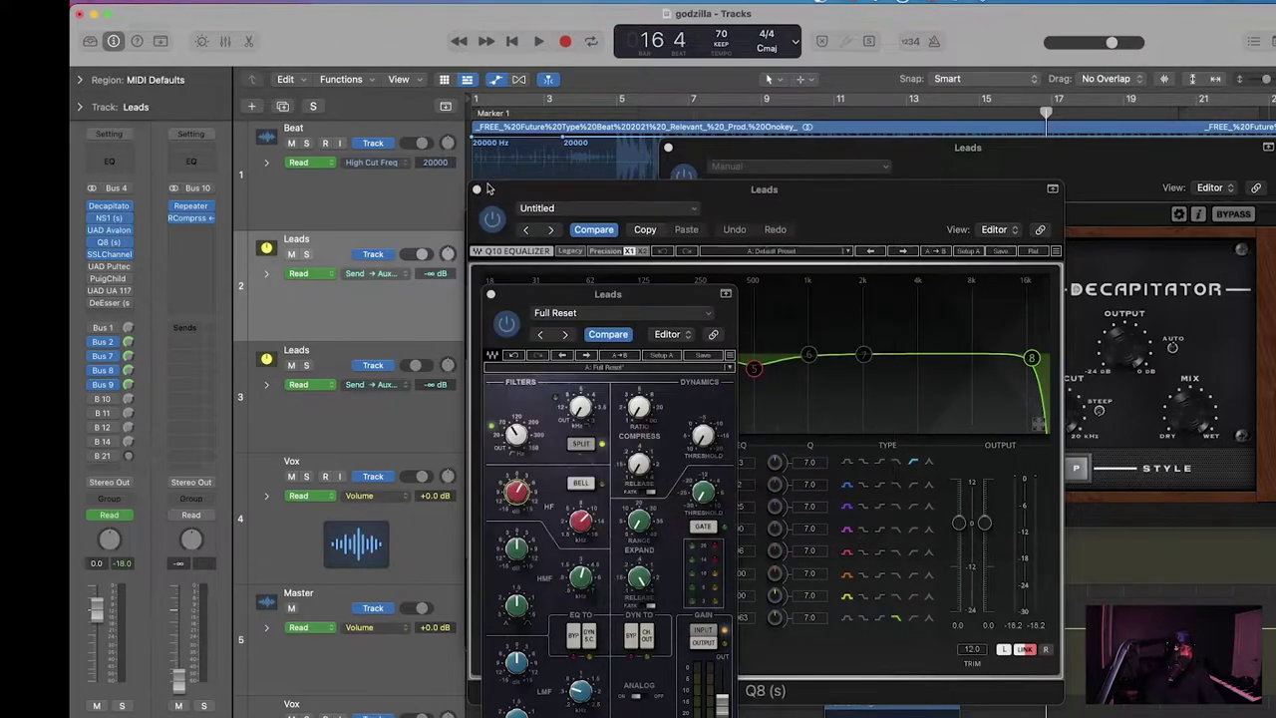
{"action": "left_click", "coordinate": [479, 189]}
{"action": "left_click_drag", "start_coordinate": [628, 289], "coordinate": [800, 212]}
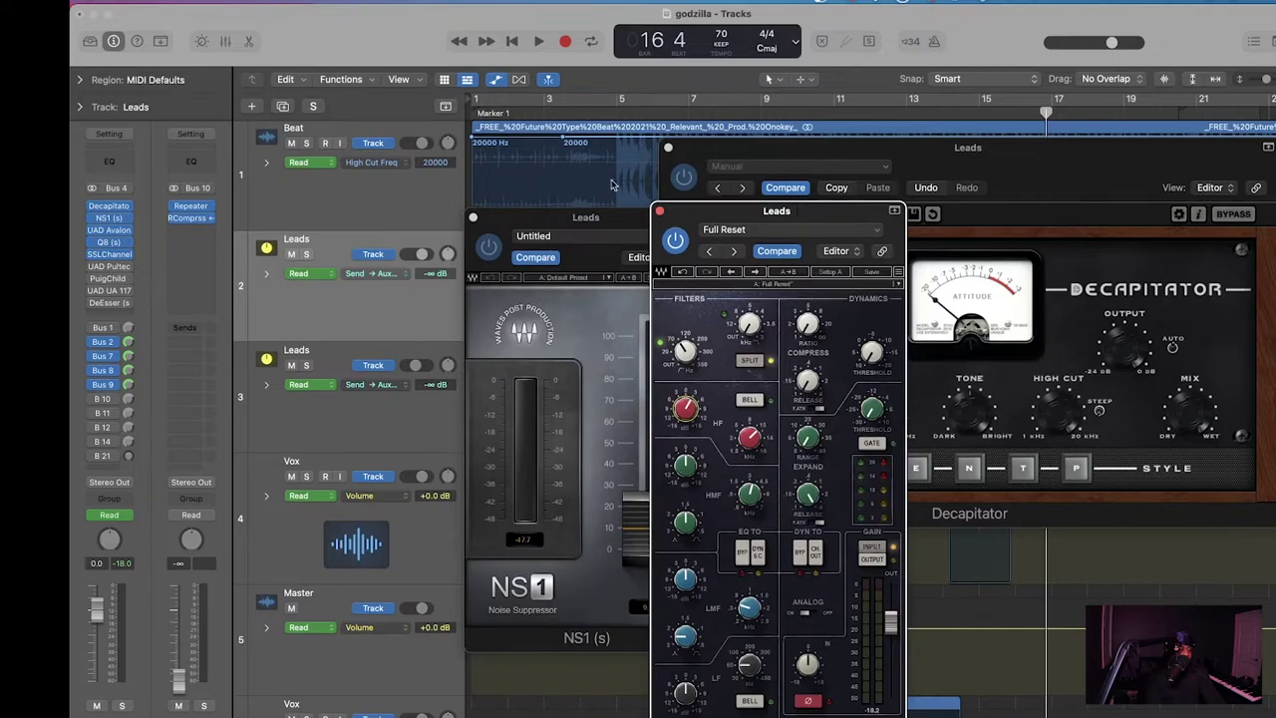
{"action": "left_click", "coordinate": [473, 219]}
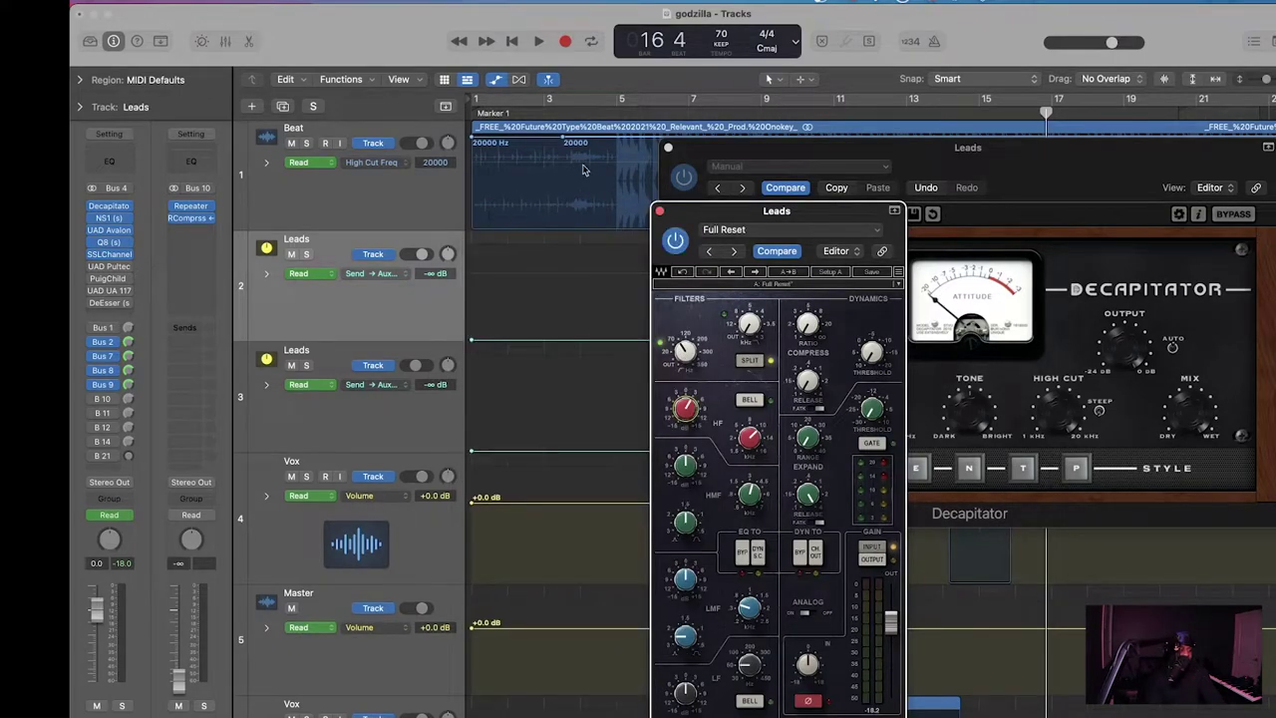
Step: Close the Decapitator window, move the SSLChannel window off the Leads tracks, and audition the mix from bar 10
{"action": "left_click", "coordinate": [668, 149]}
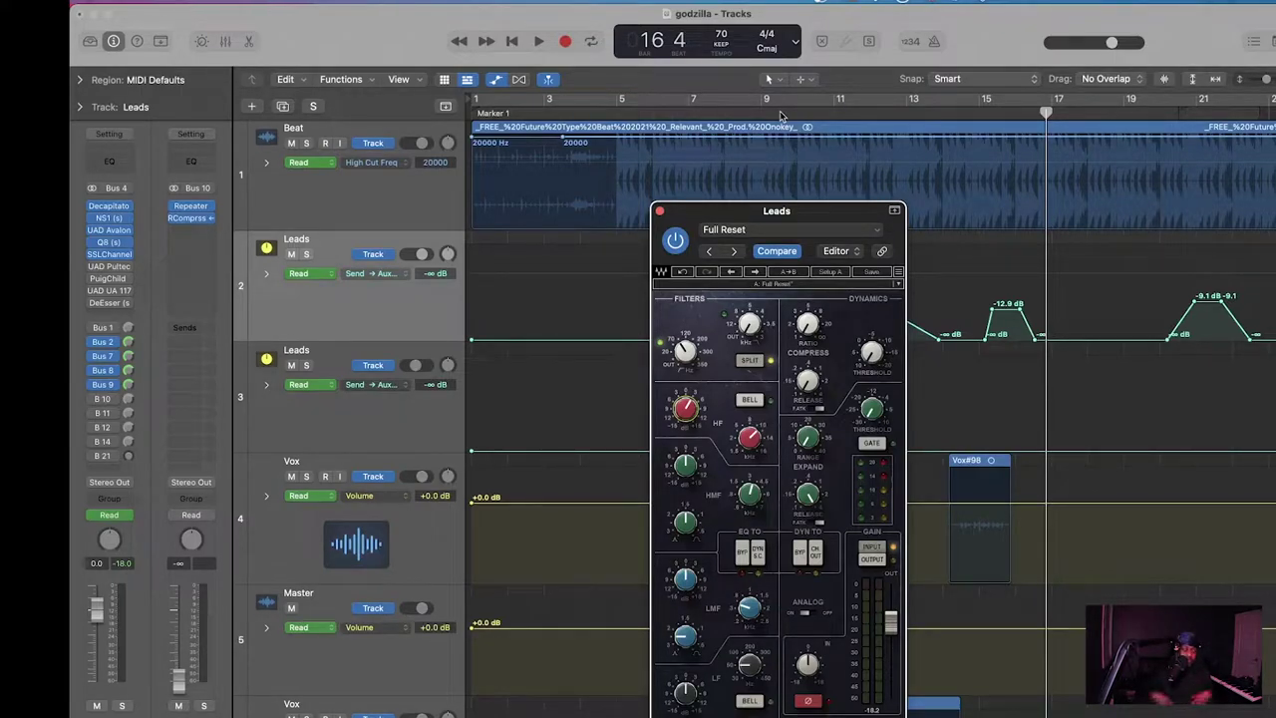
{"action": "left_click", "coordinate": [780, 111]}
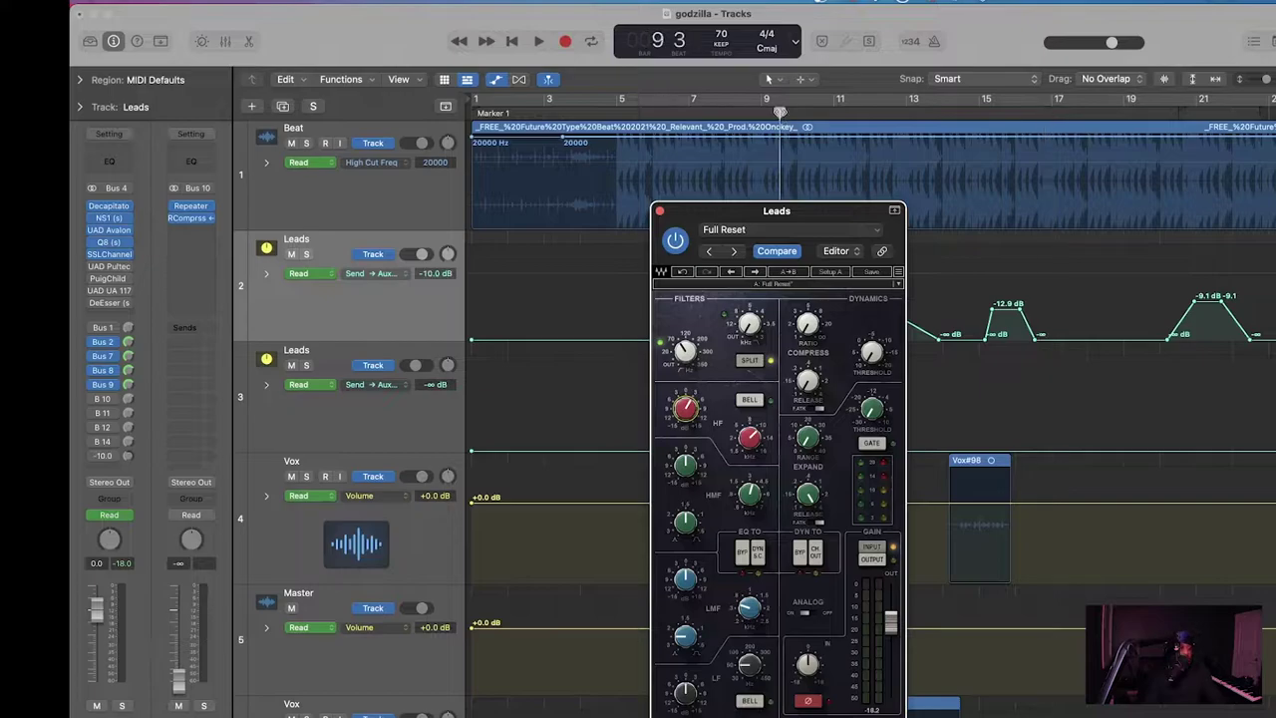
{"action": "left_click", "coordinate": [807, 115]}
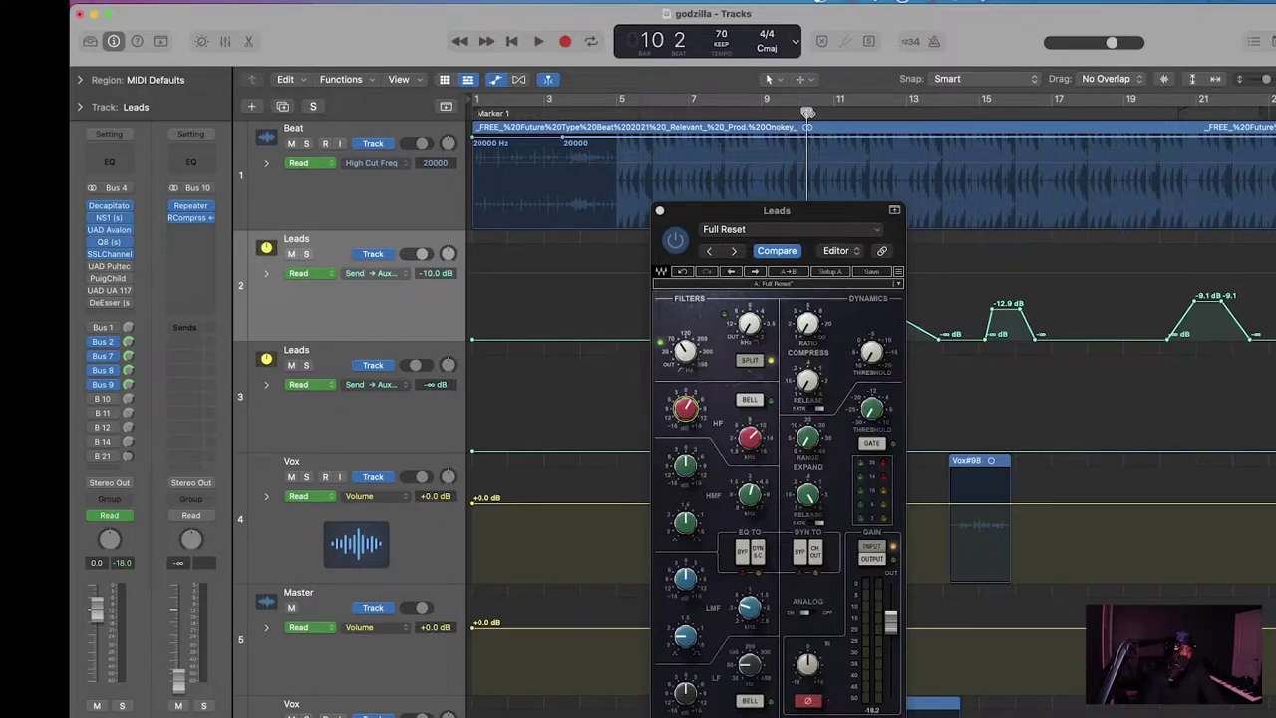
{"action": "left_click_drag", "start_coordinate": [813, 213], "coordinate": [773, 90]}
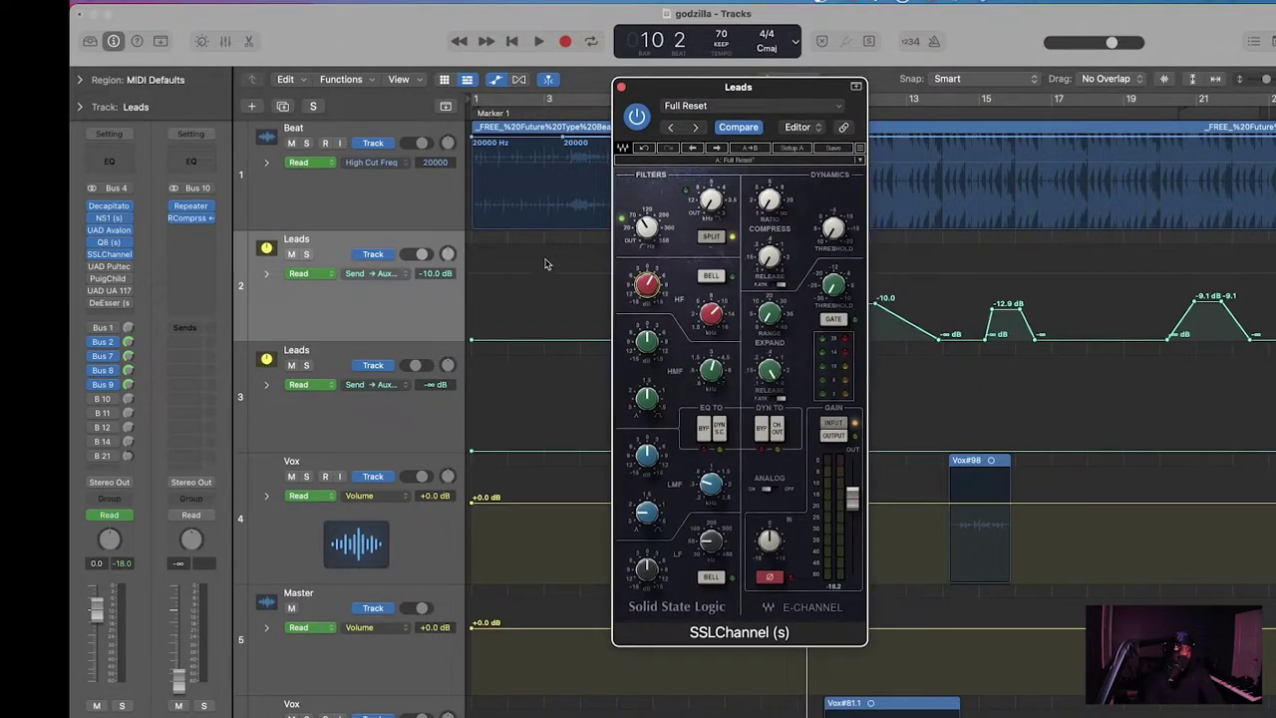
{"action": "key", "text": "space"}
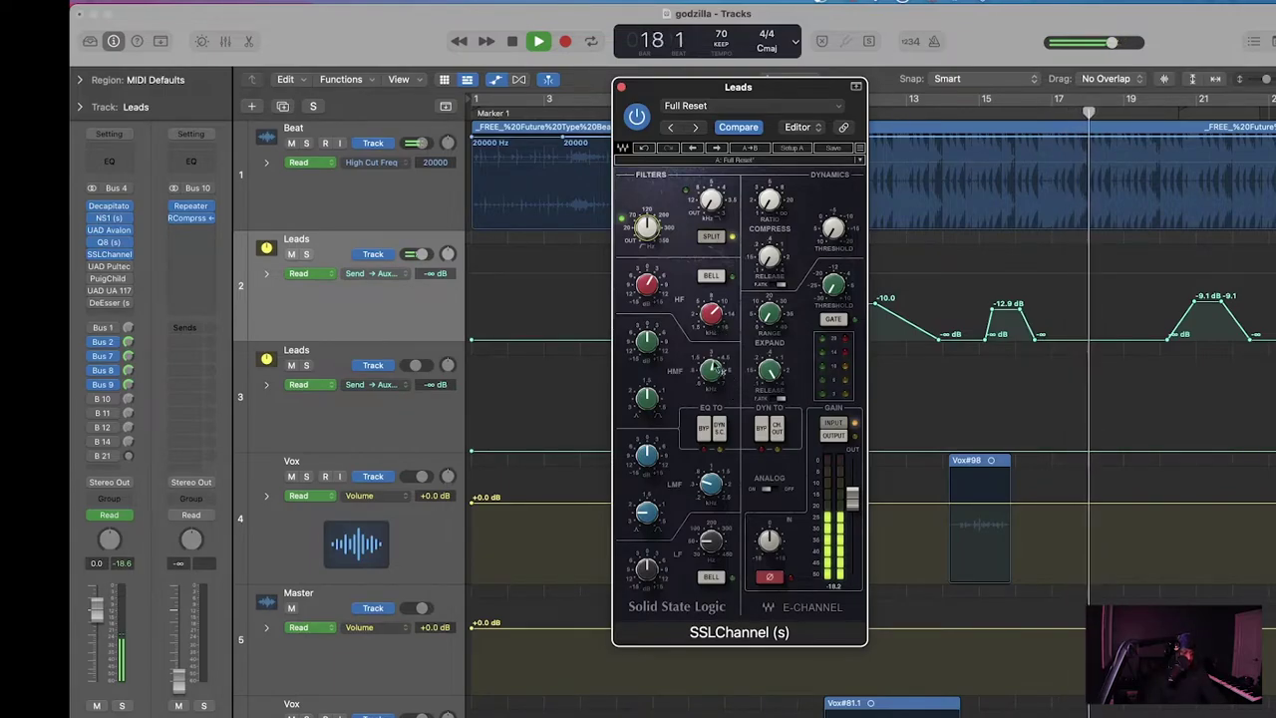
{"action": "key", "text": "space"}
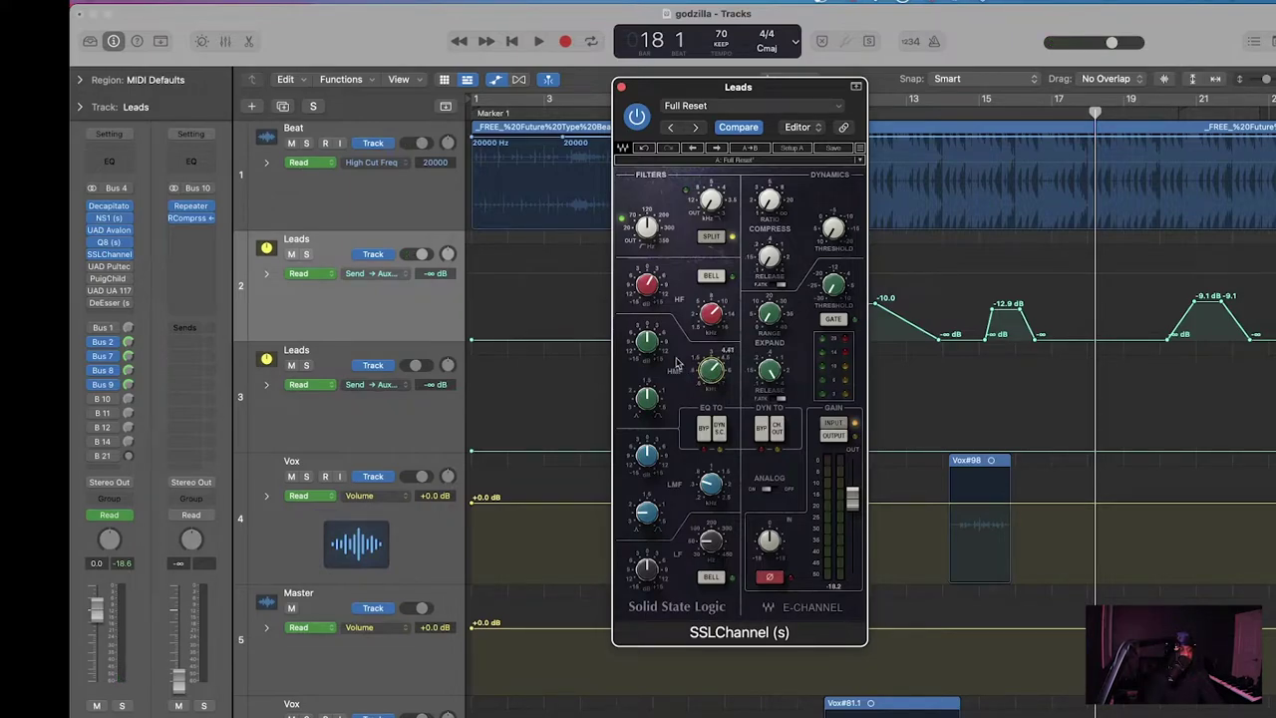
Step: Solo the Leads bus during playback and set the SSLChannel HMF to about 4.4 kHz with a 3.1 dB boost
{"action": "key", "text": "space"}
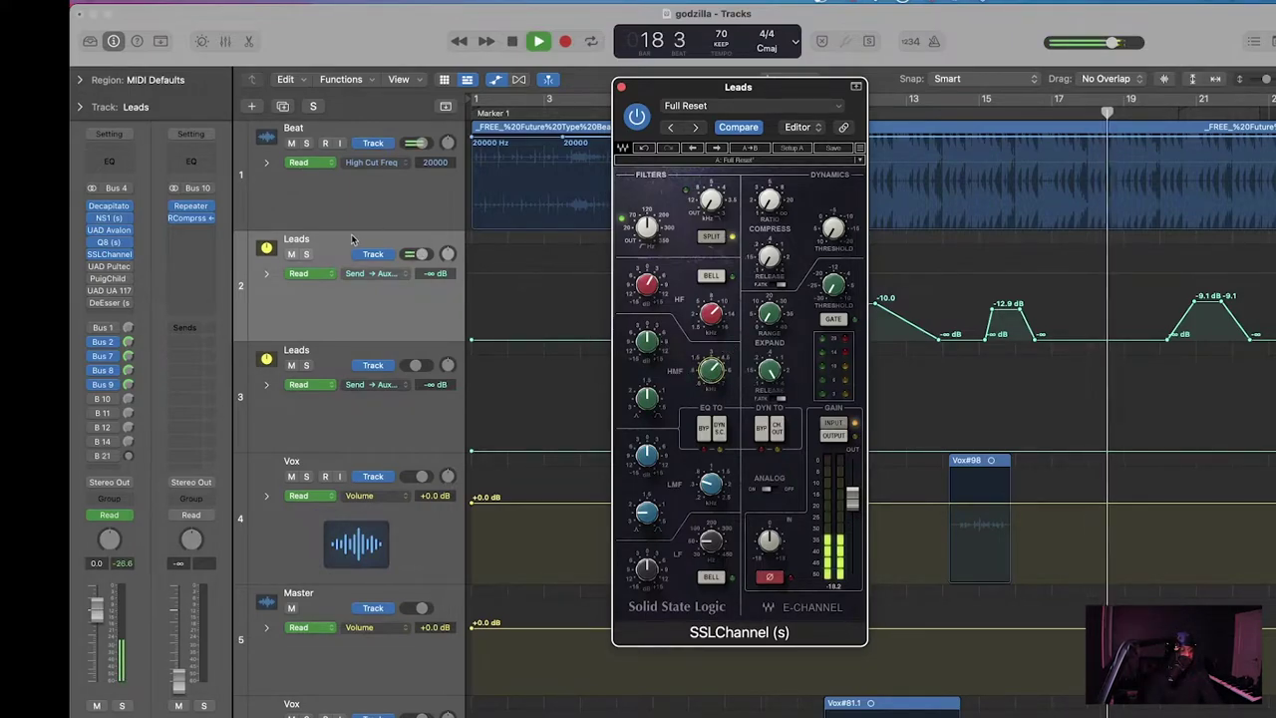
{"action": "left_click", "coordinate": [307, 254]}
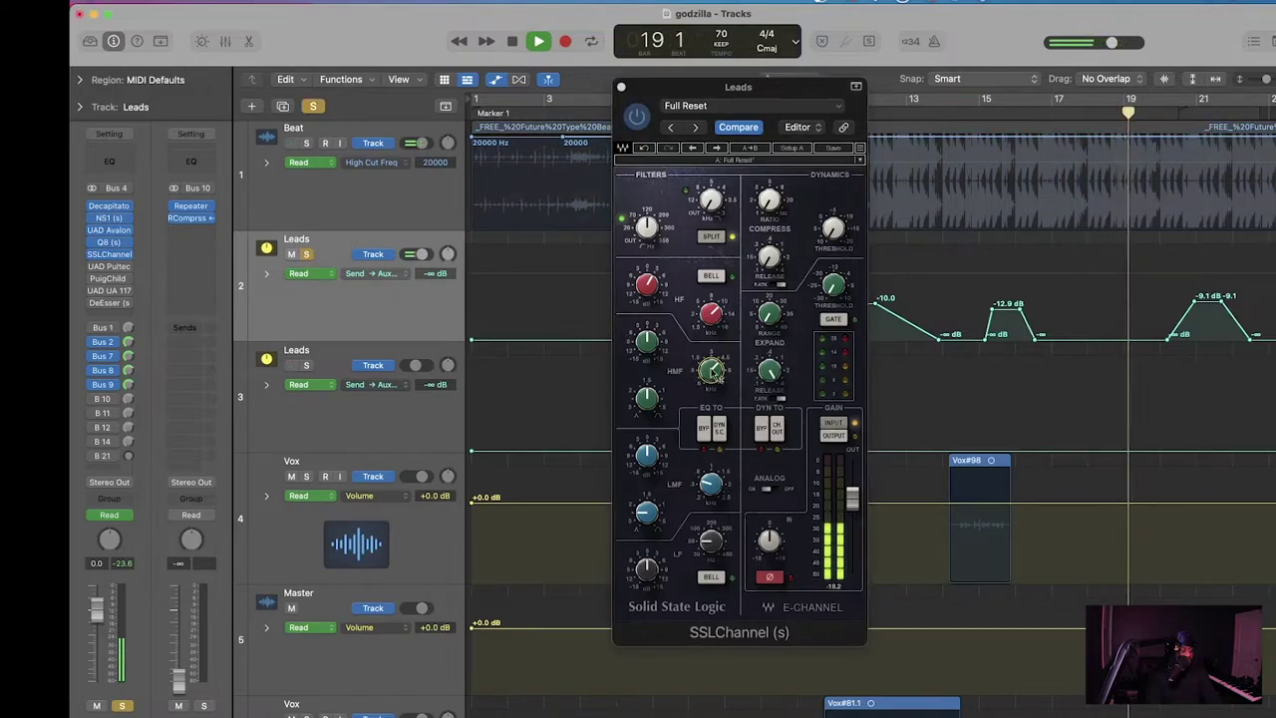
{"action": "left_click", "coordinate": [712, 371]}
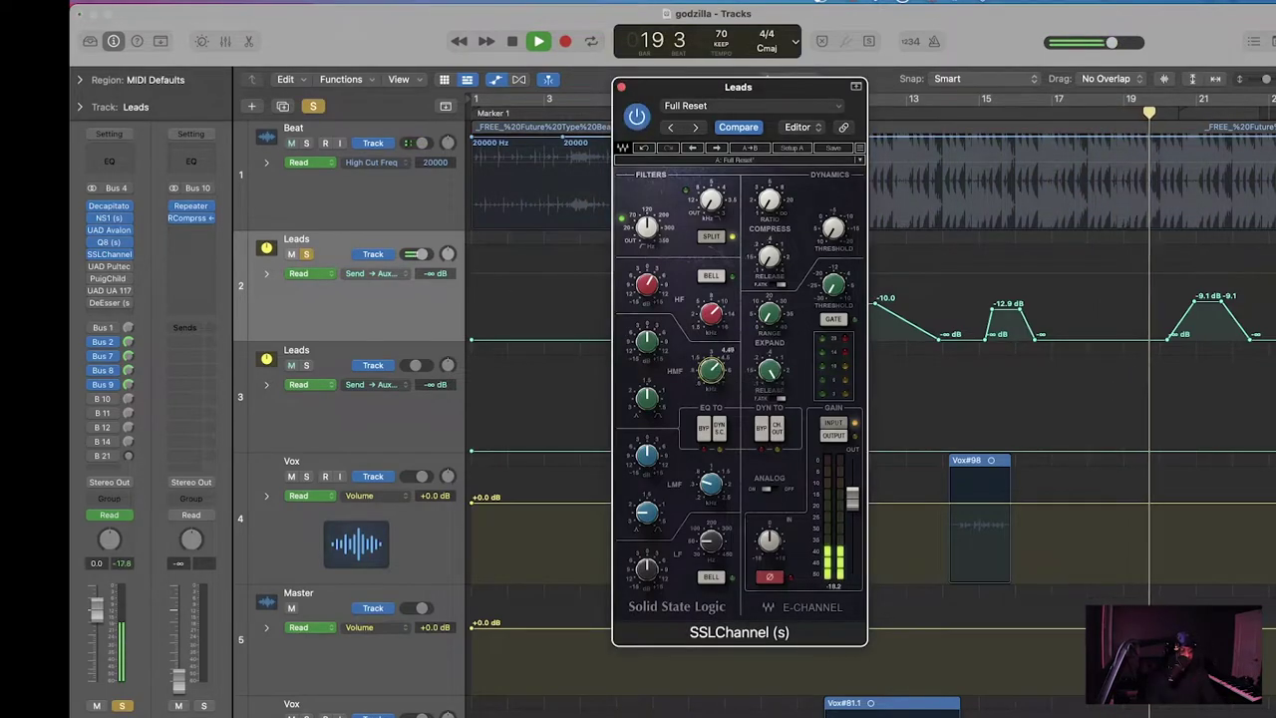
{"action": "left_click_drag", "start_coordinate": [712, 371], "coordinate": [712, 374]}
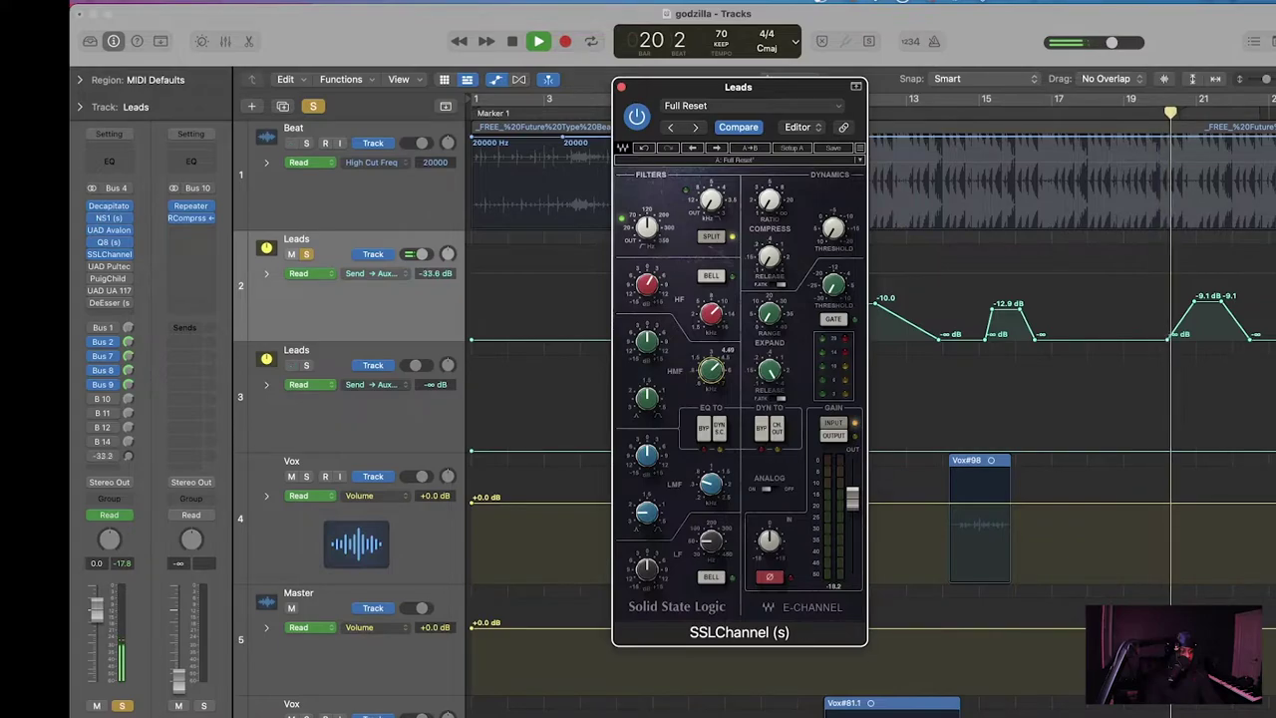
{"action": "left_click_drag", "start_coordinate": [645, 344], "coordinate": [645, 334]}
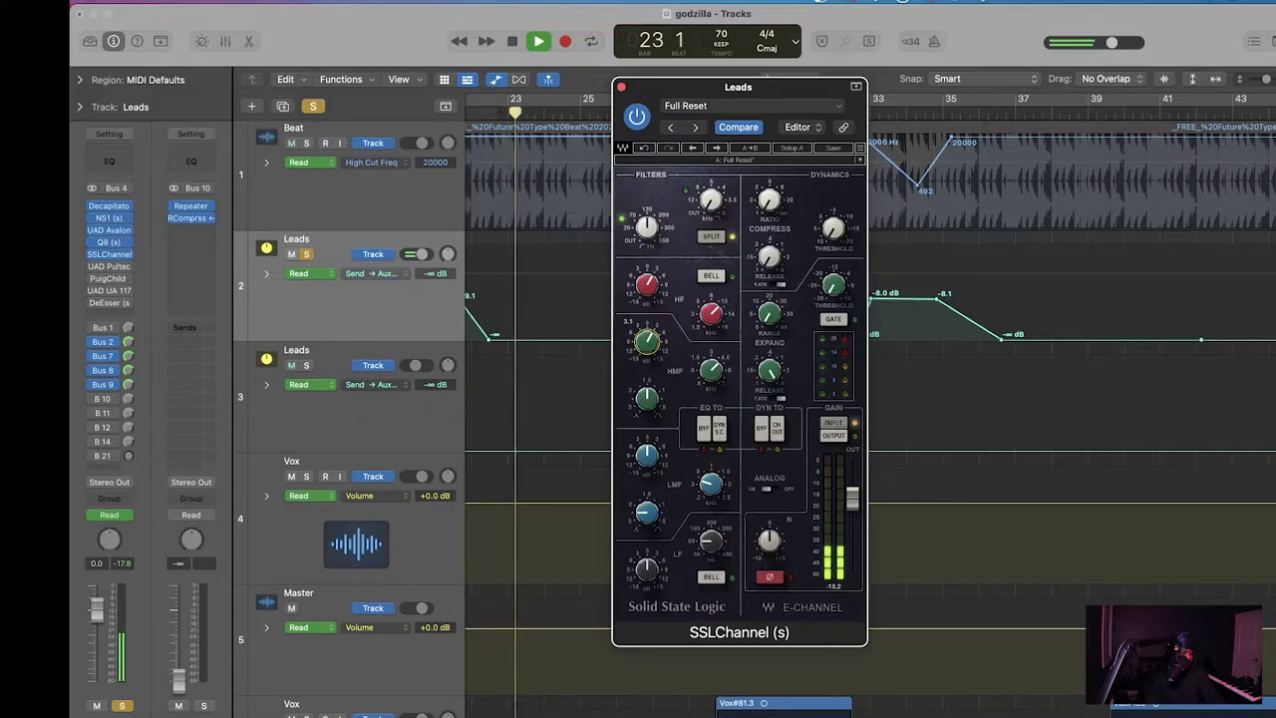
Step: Compare the soloed Leads with the SSLChannel bypassed and enabled, and stop playback
{"action": "left_click", "coordinate": [638, 117]}
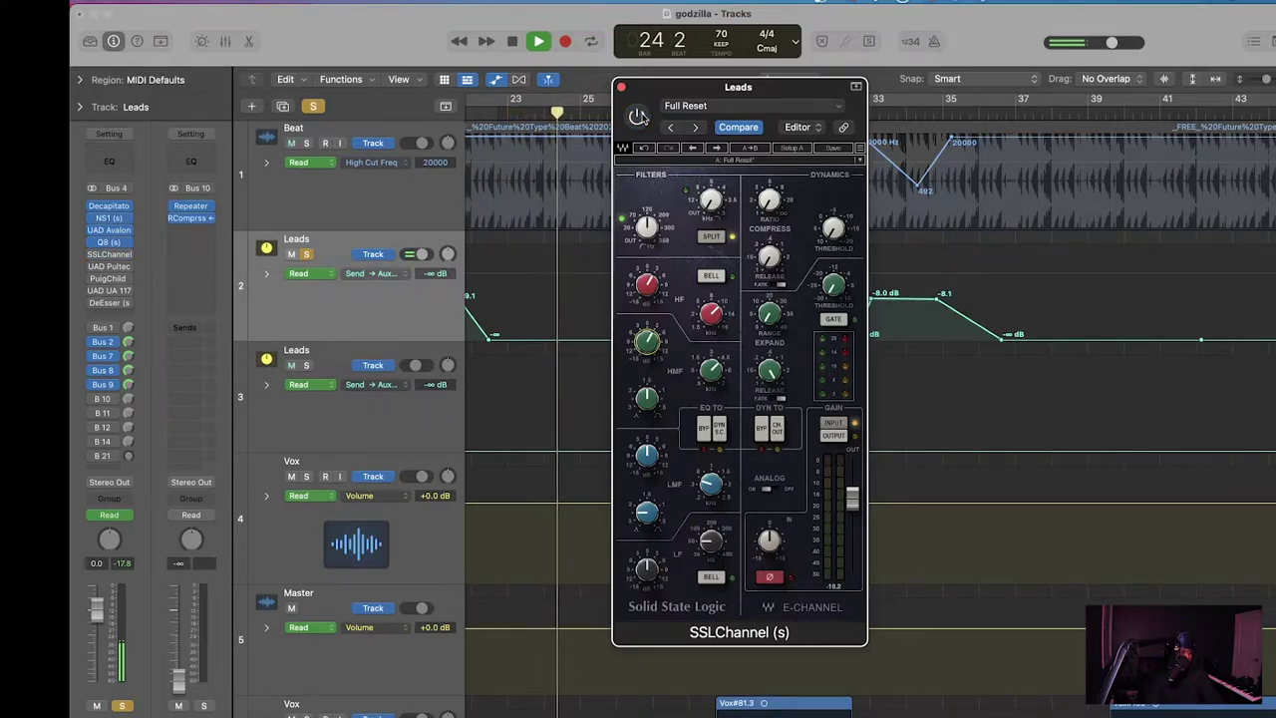
{"action": "left_click", "coordinate": [638, 116]}
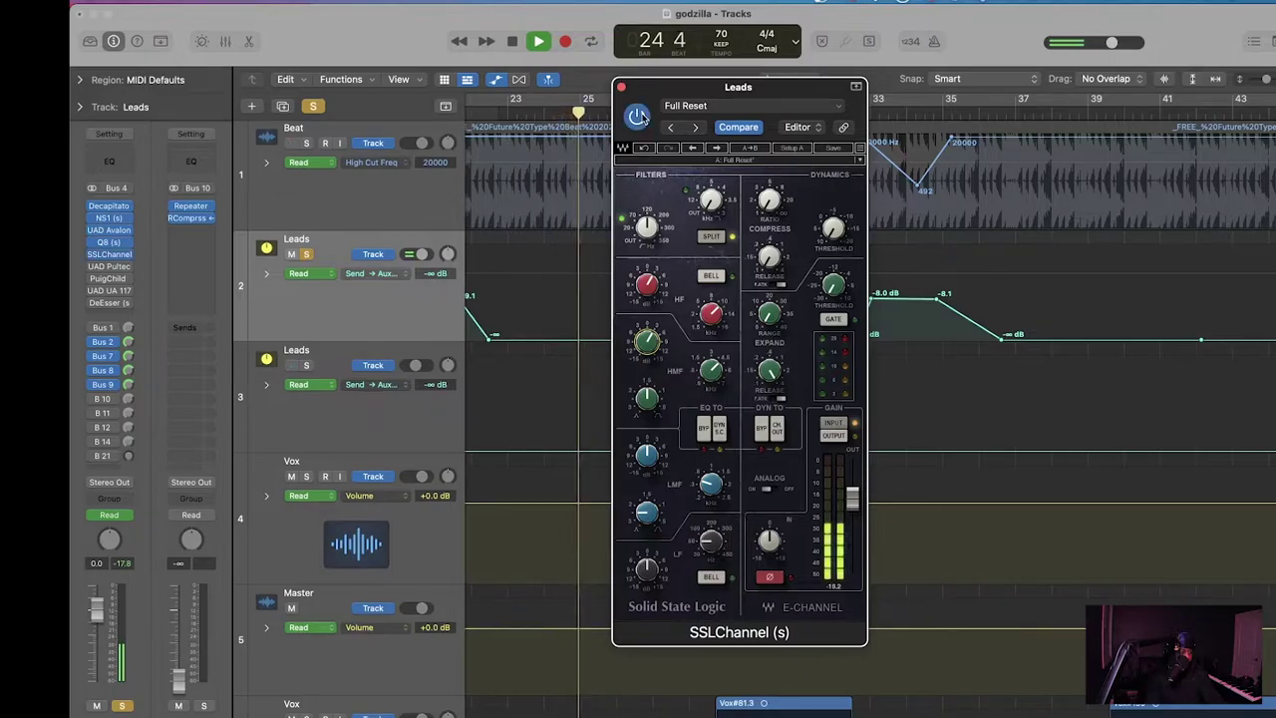
{"action": "key", "text": "space"}
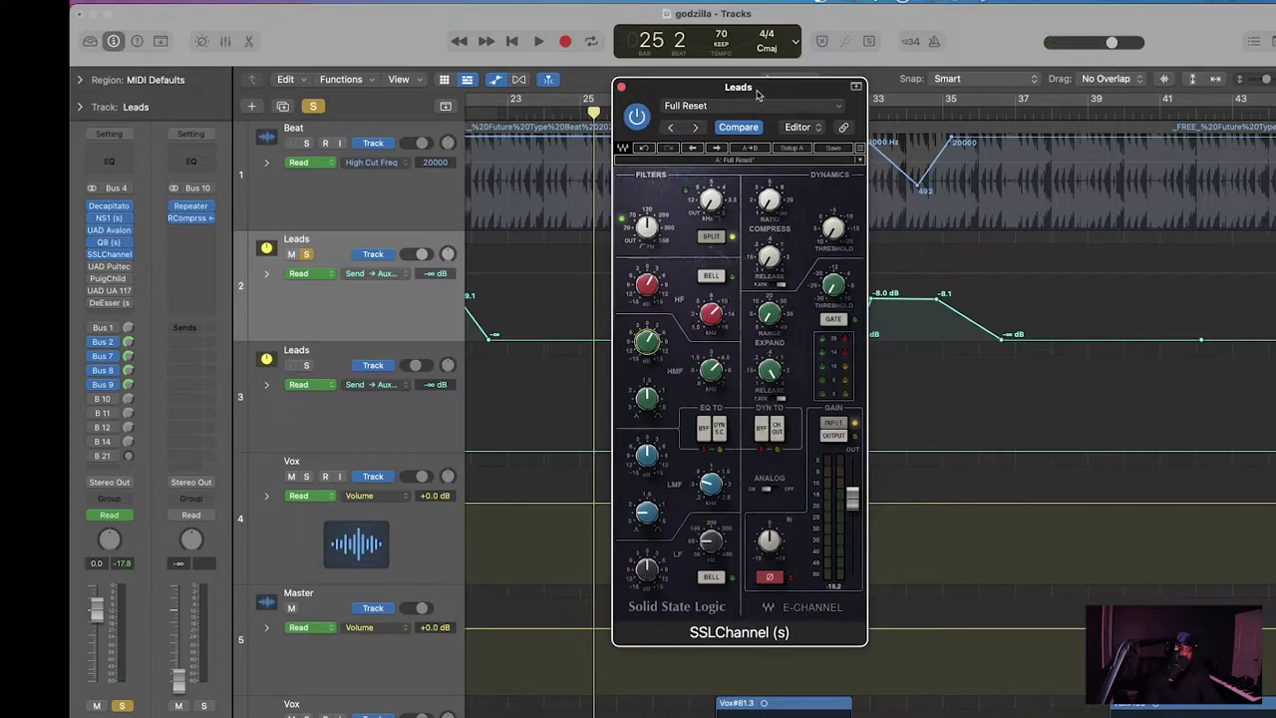
Step: Move the SSLChannel window clear of the timeline and compare it bypassed and enabled on the soloed Leads from bar 27
{"action": "left_click_drag", "start_coordinate": [758, 93], "coordinate": [947, 108]}
{"action": "left_click", "coordinate": [725, 118]}
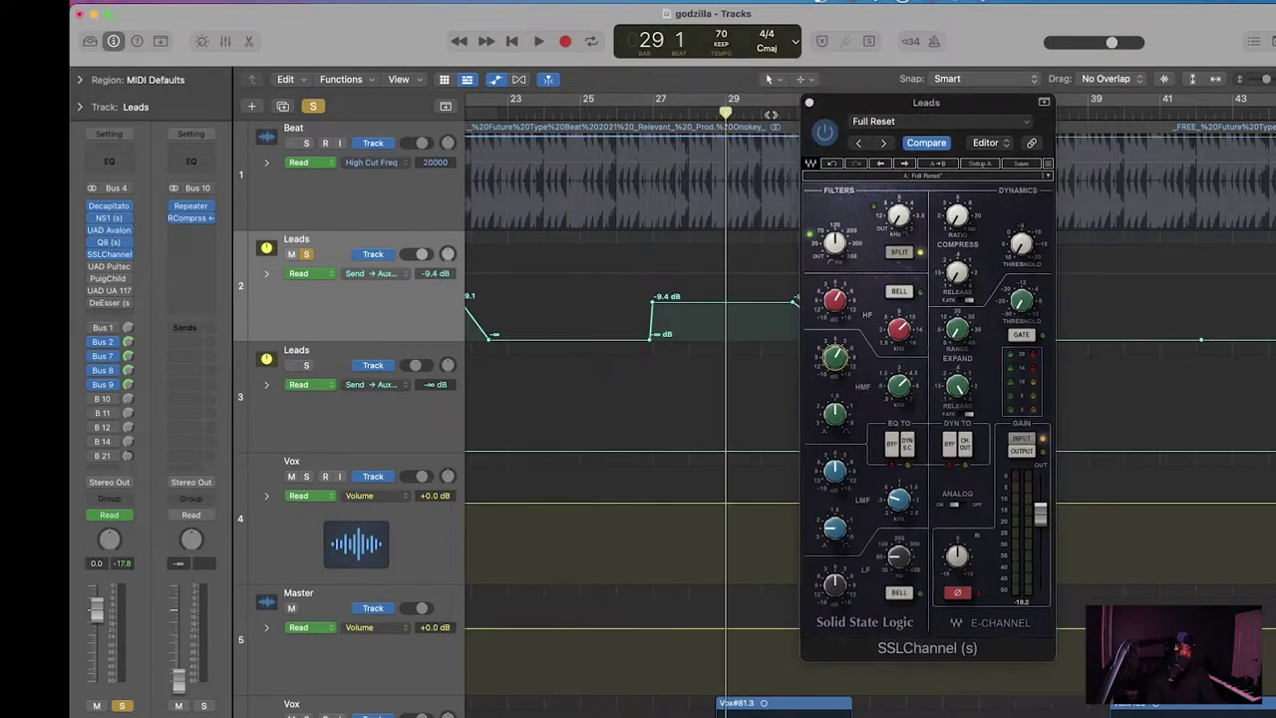
{"action": "left_click", "coordinate": [825, 136]}
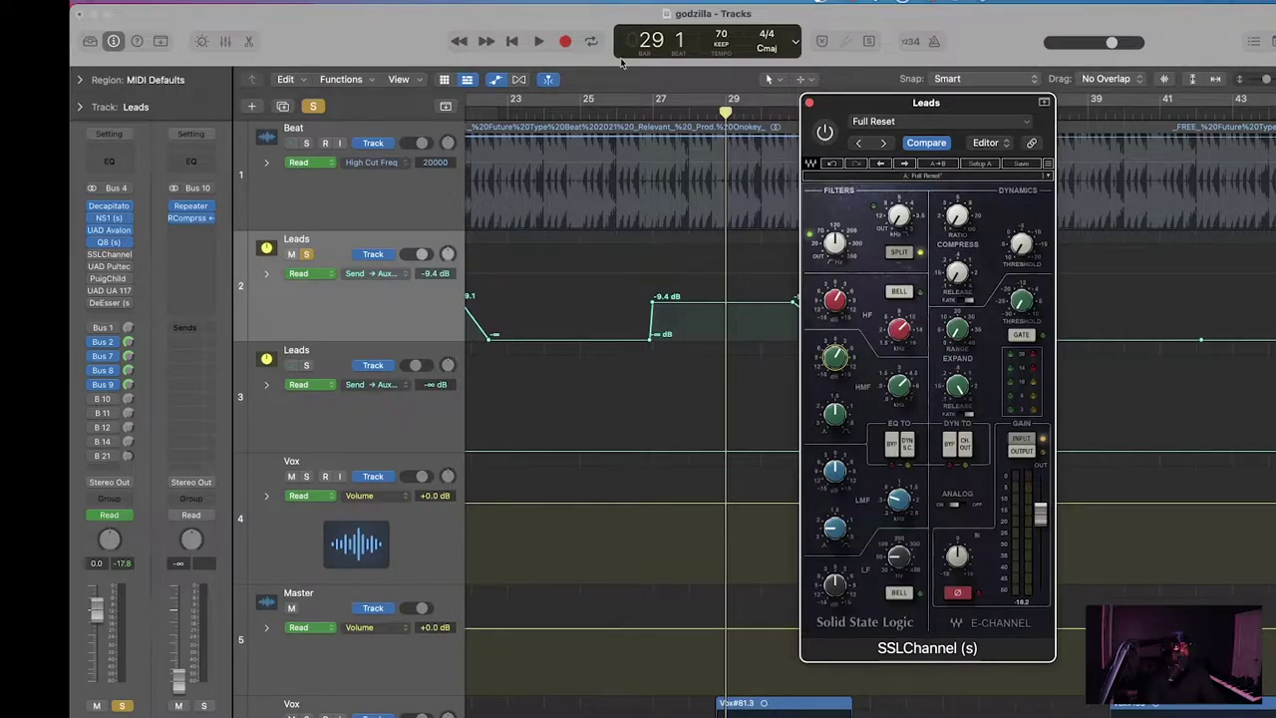
{"action": "left_click", "coordinate": [656, 113]}
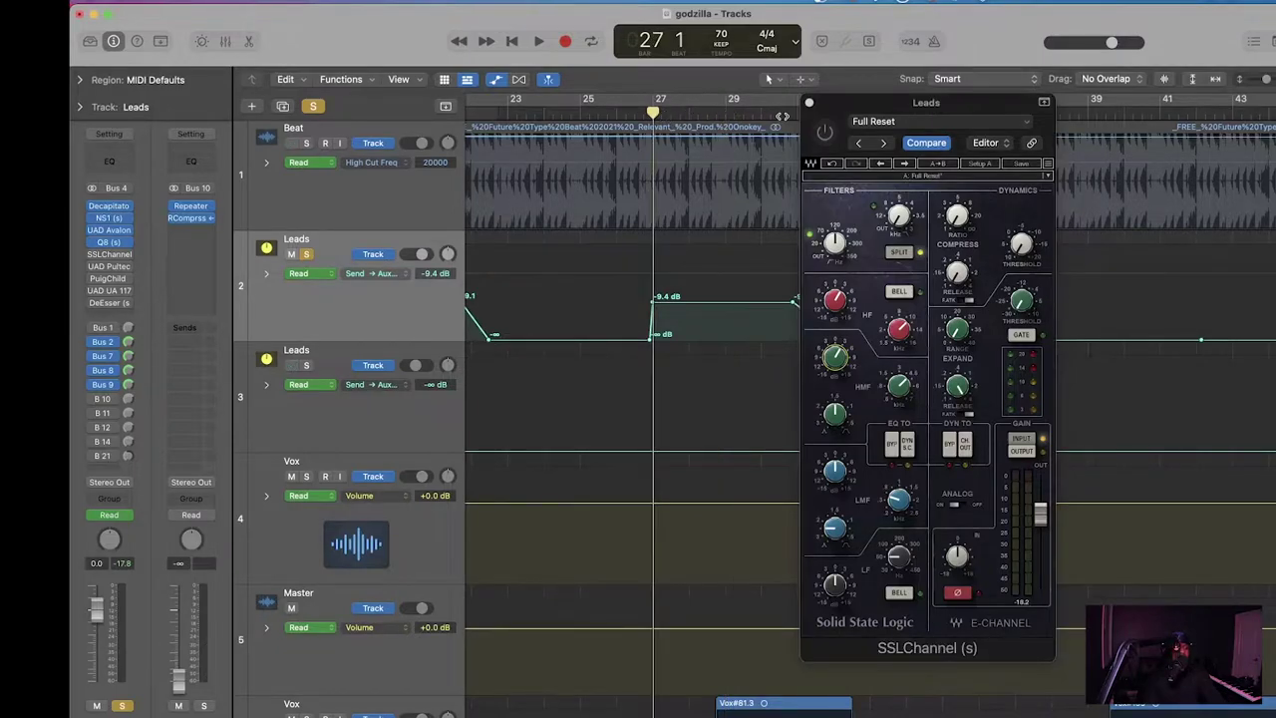
{"action": "key", "text": "space"}
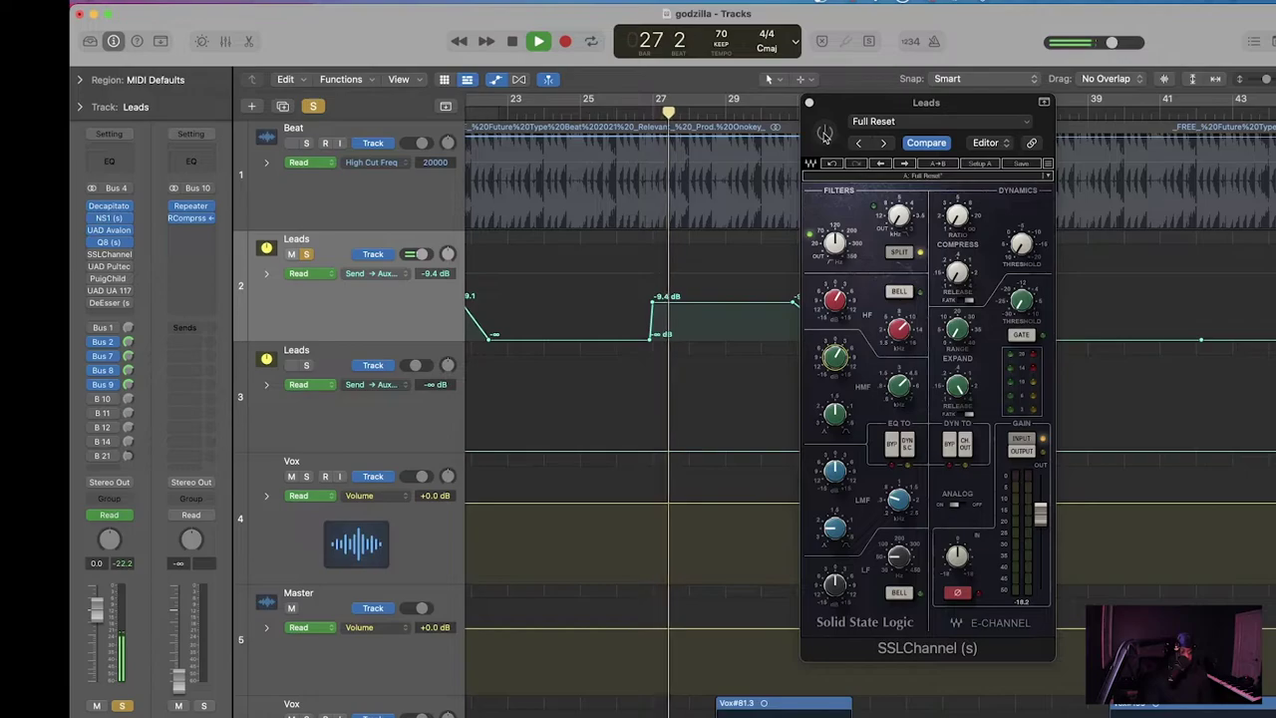
{"action": "left_click", "coordinate": [825, 135]}
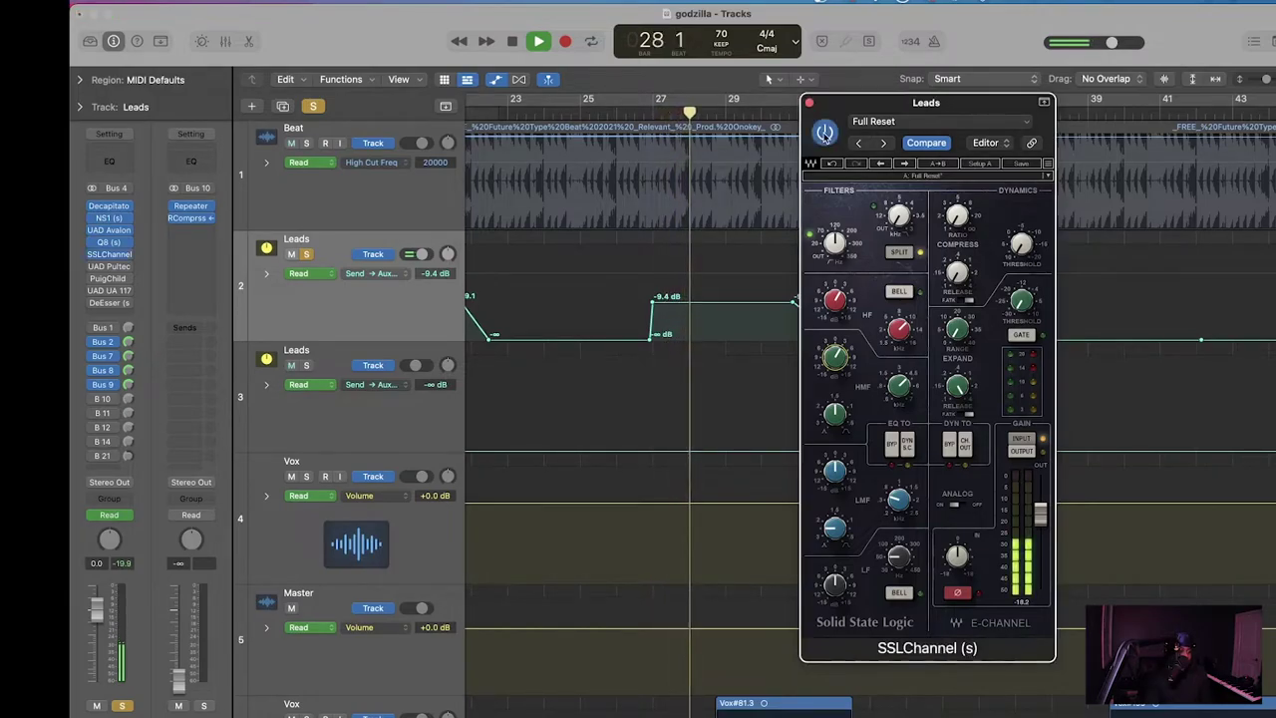
Step: Clear the solo, replay the mix from around bar 26, and set the SSLChannel LMF frequency to about 1.2 kHz
{"action": "left_click", "coordinate": [312, 106]}
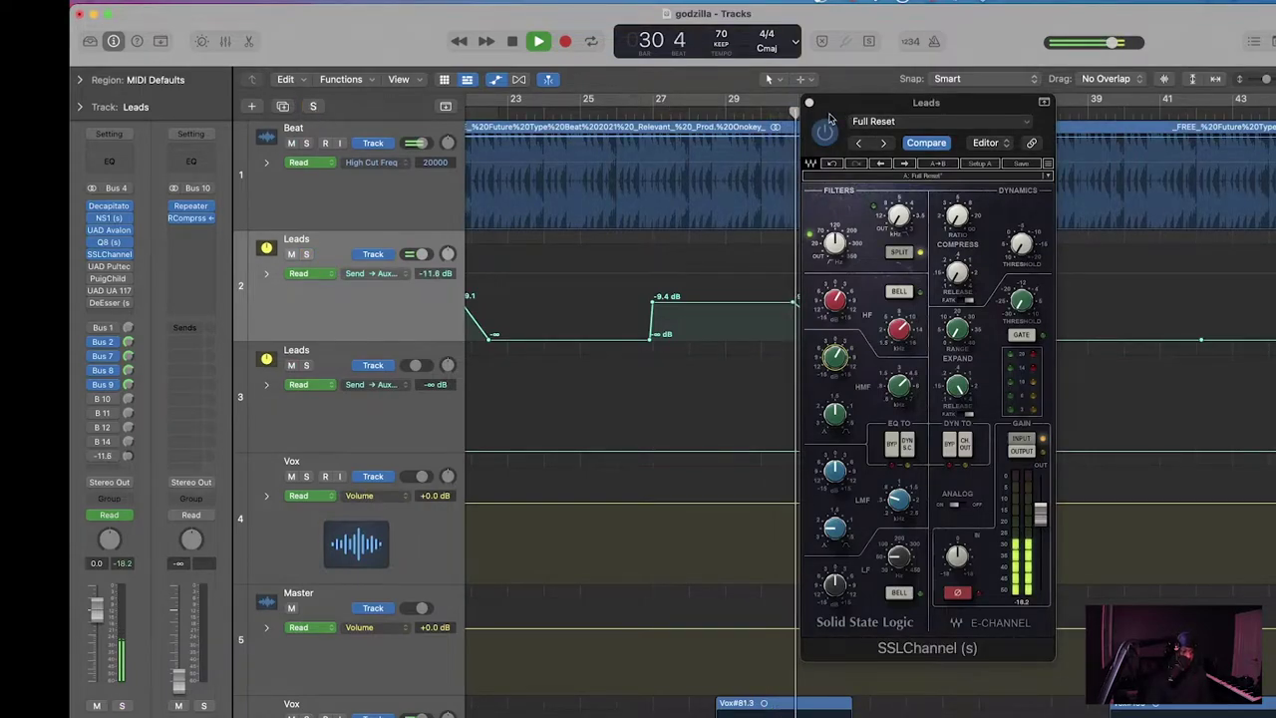
{"action": "left_click", "coordinate": [615, 115]}
{"action": "left_click_drag", "start_coordinate": [899, 500], "coordinate": [899, 466]}
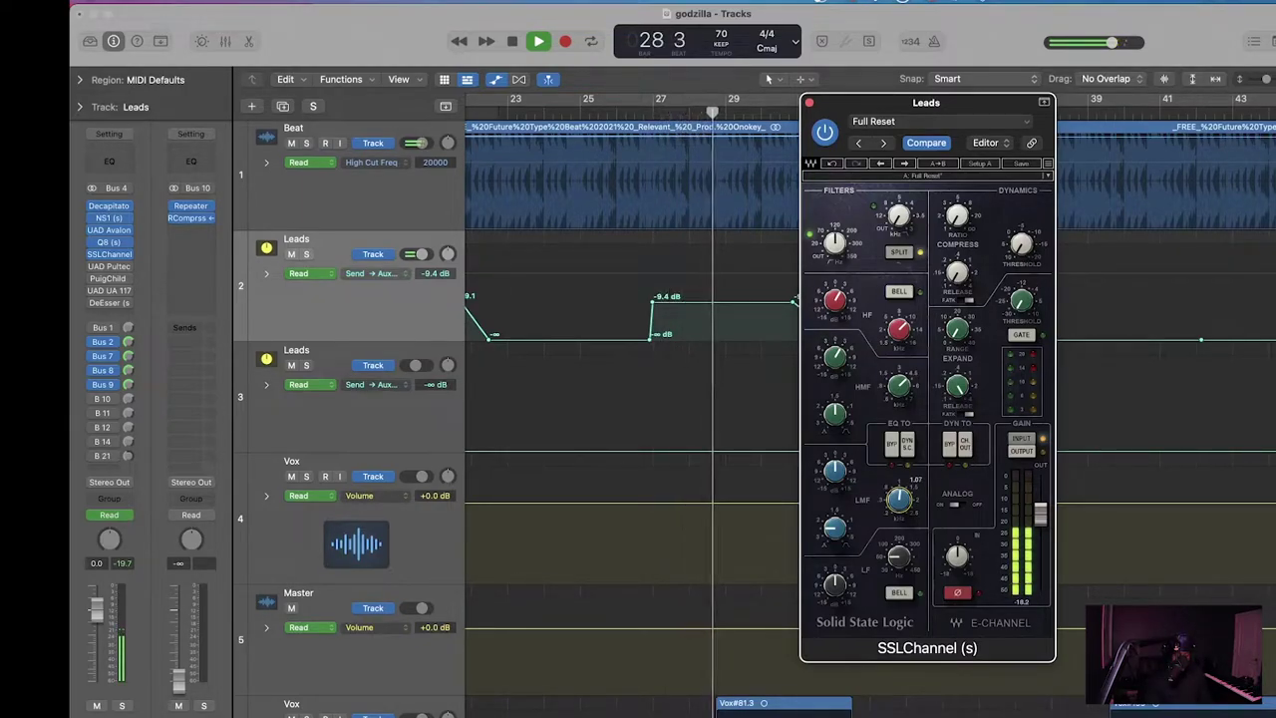
{"action": "left_click_drag", "start_coordinate": [899, 499], "coordinate": [906, 506]}
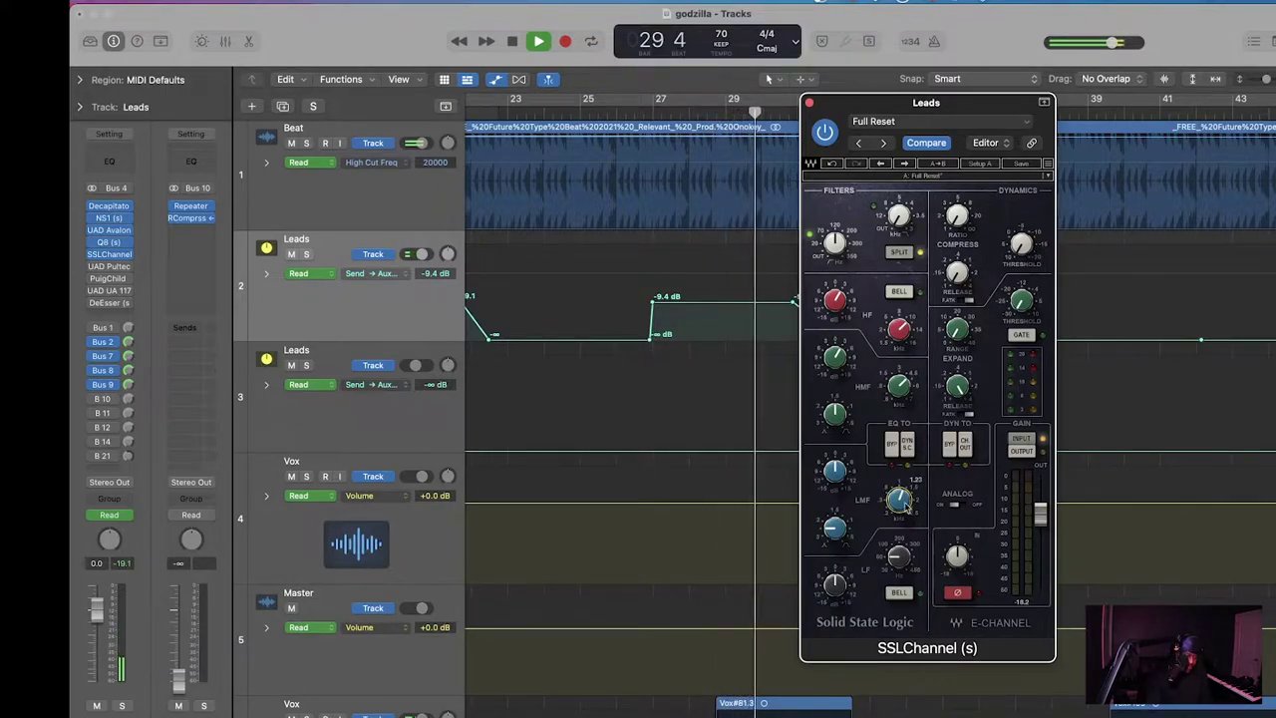
Step: Sweep the SSLChannel LMF gain up to 18 dB and back down, settling on a small boost
{"action": "left_click_drag", "start_coordinate": [835, 472], "coordinate": [836, 410]}
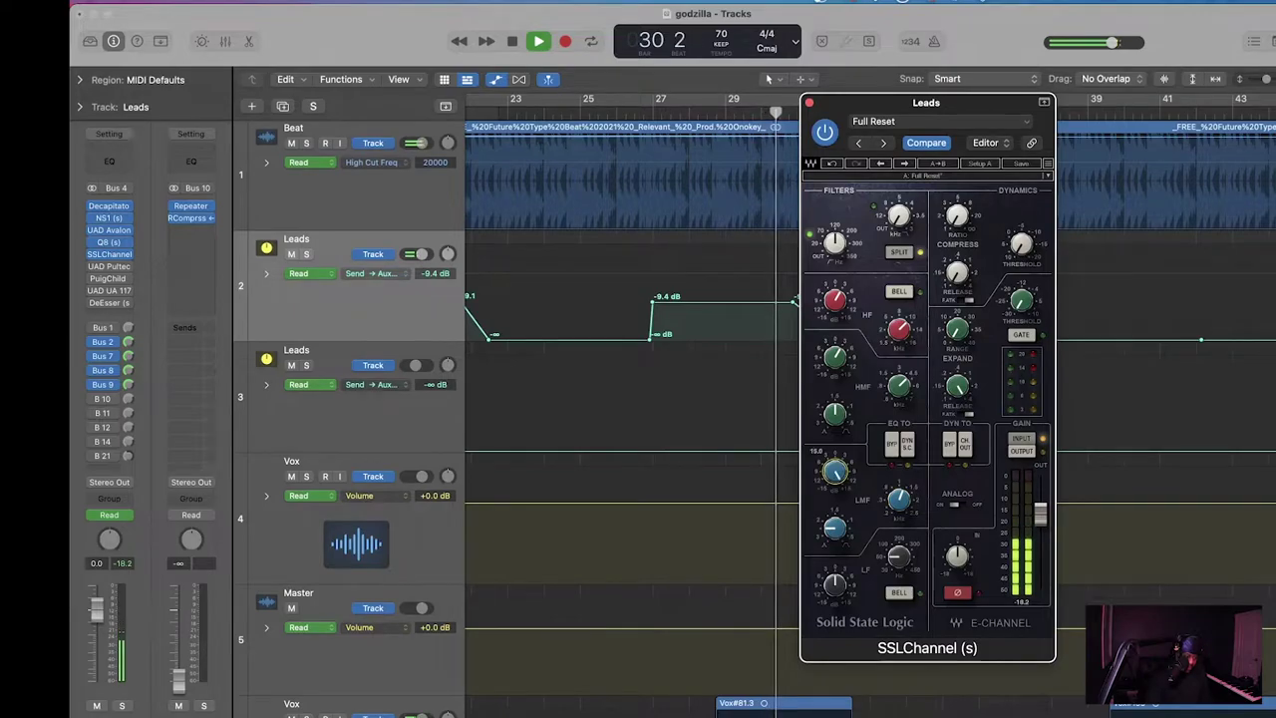
{"action": "left_click_drag", "start_coordinate": [836, 472], "coordinate": [836, 558]}
{"action": "left_click_drag", "start_coordinate": [836, 472], "coordinate": [835, 448]}
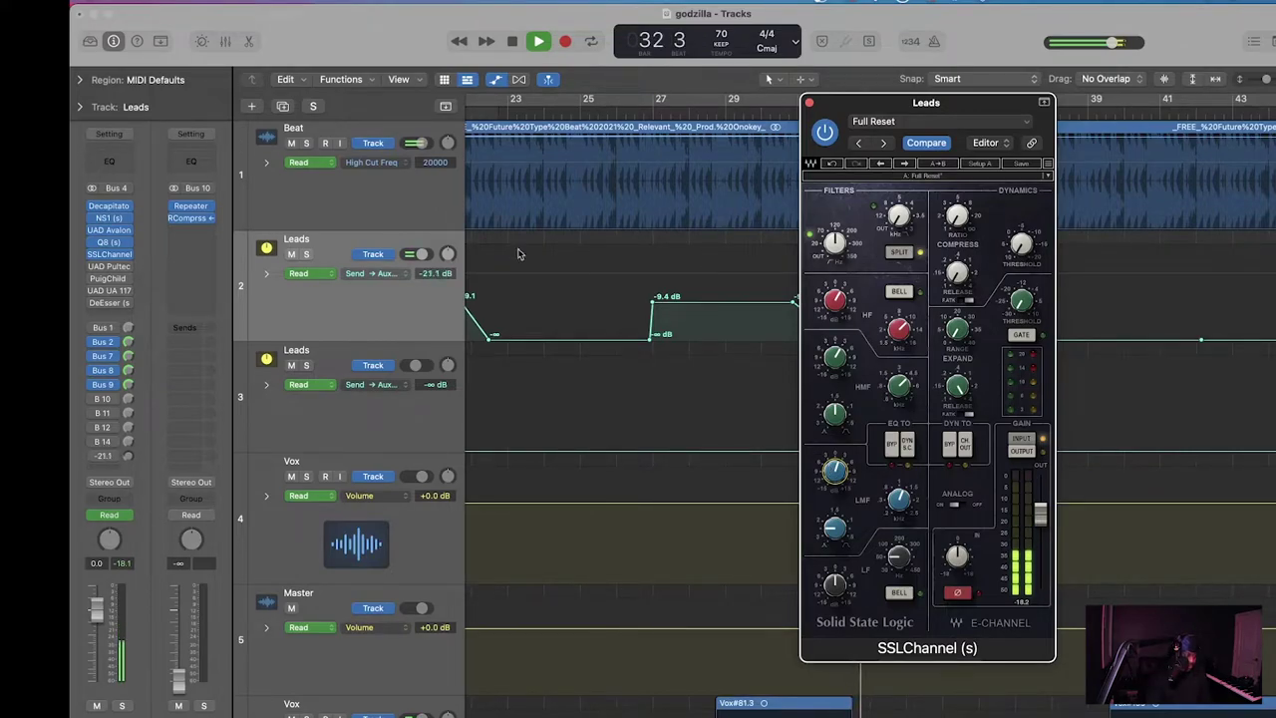
Step: Solo the Leads bus, replay from bar 26, and turn down the SSLChannel HMF Q knob
{"action": "left_click", "coordinate": [307, 254]}
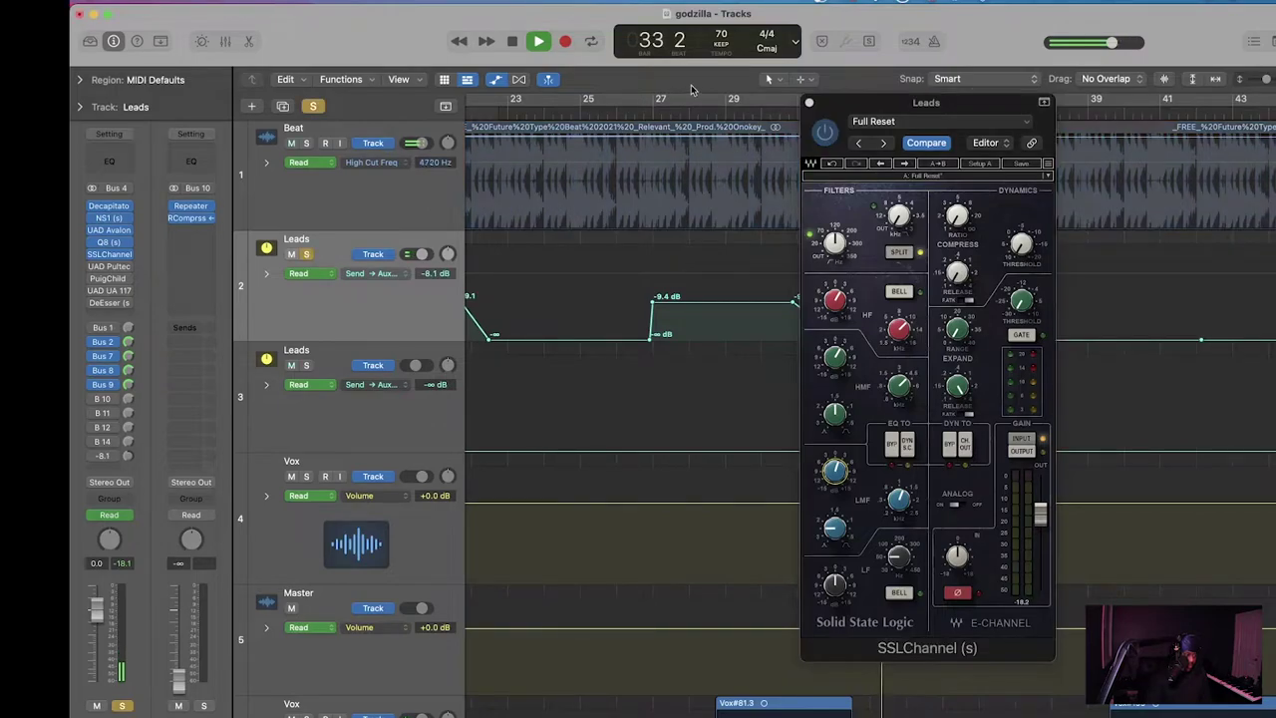
{"action": "left_click", "coordinate": [623, 112]}
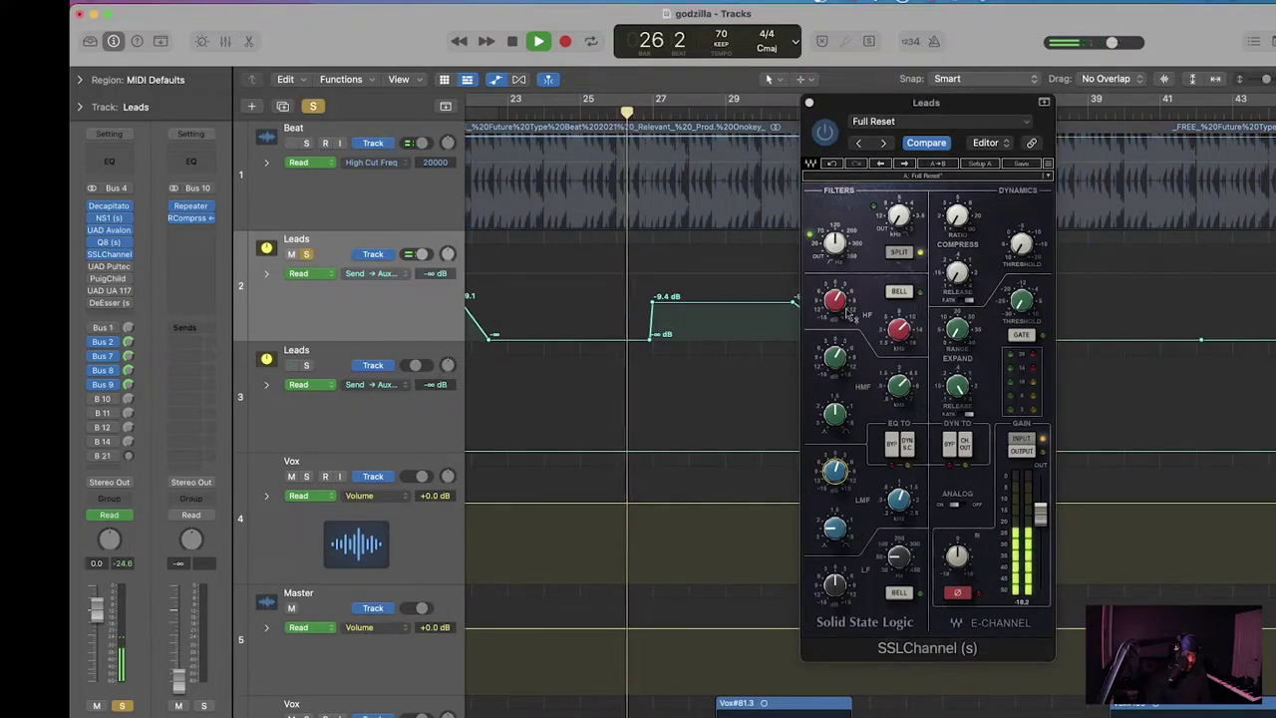
{"action": "left_click", "coordinate": [840, 365]}
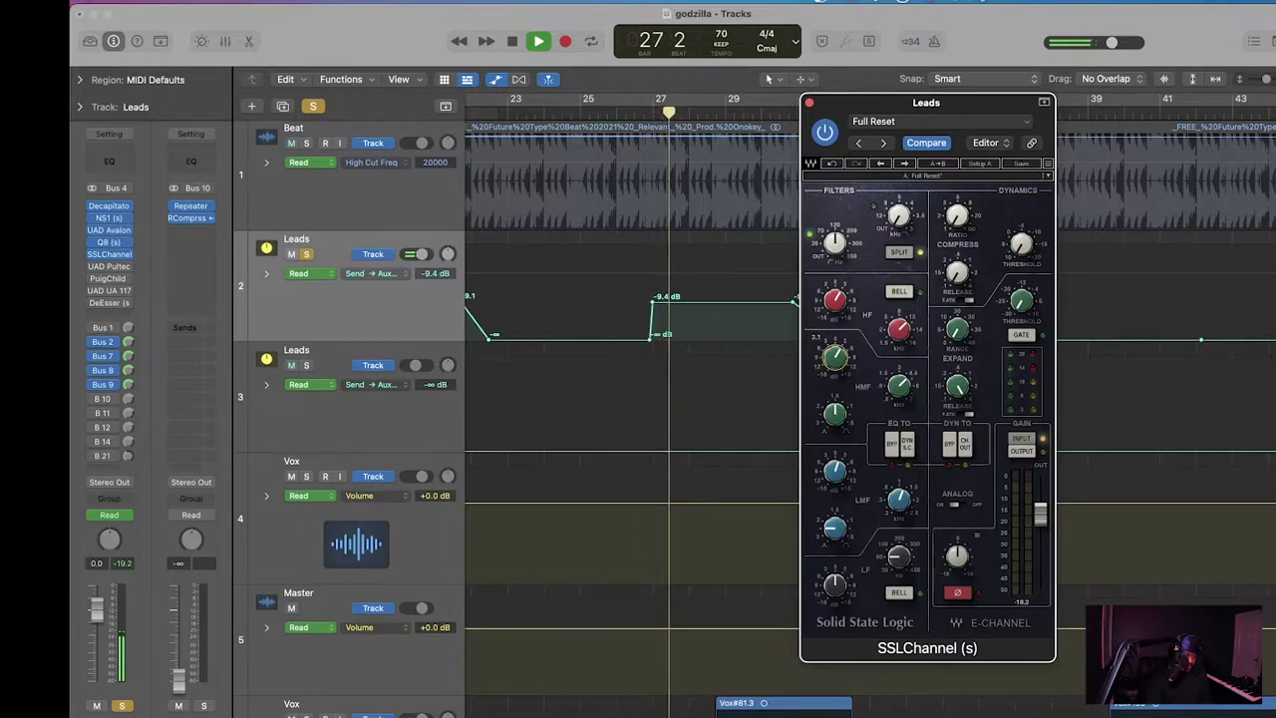
{"action": "left_click_drag", "start_coordinate": [845, 420], "coordinate": [846, 441]}
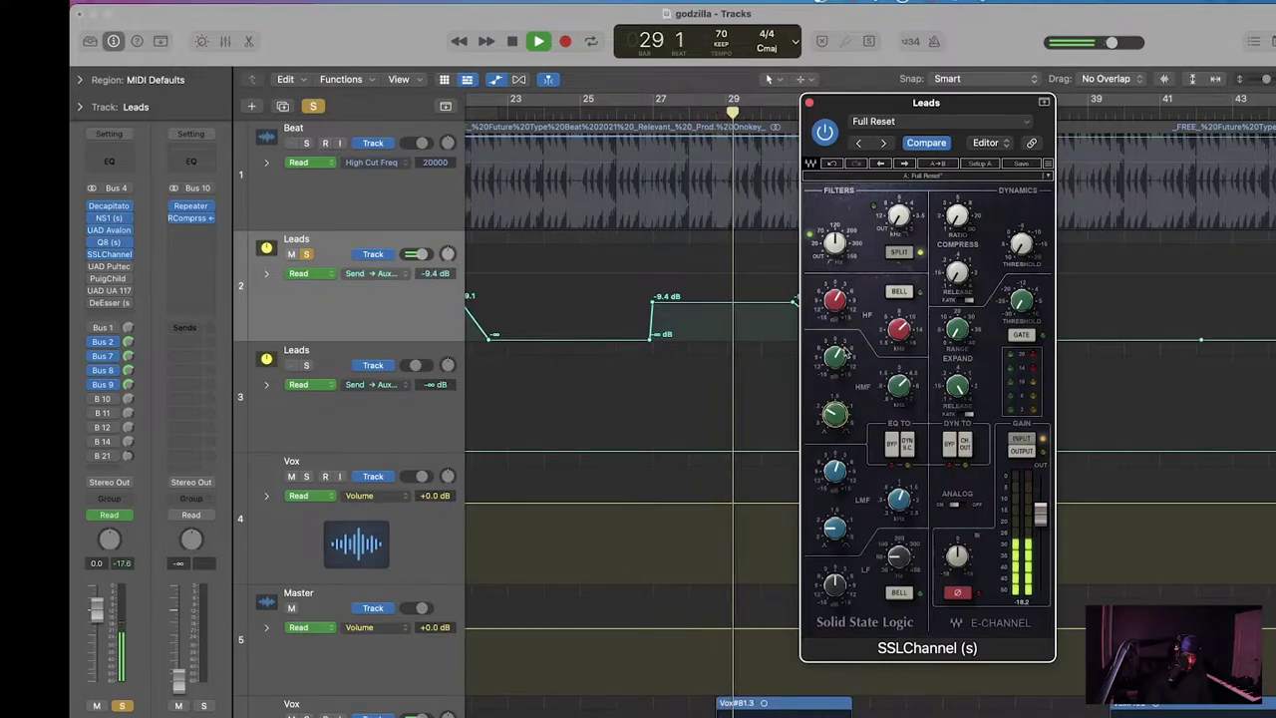
Step: Audition a deep SSLChannel HMF cut on the soloed Leads and set the HMF gain to a 3.3 dB boost
{"action": "left_click_drag", "start_coordinate": [836, 356], "coordinate": [836, 381]}
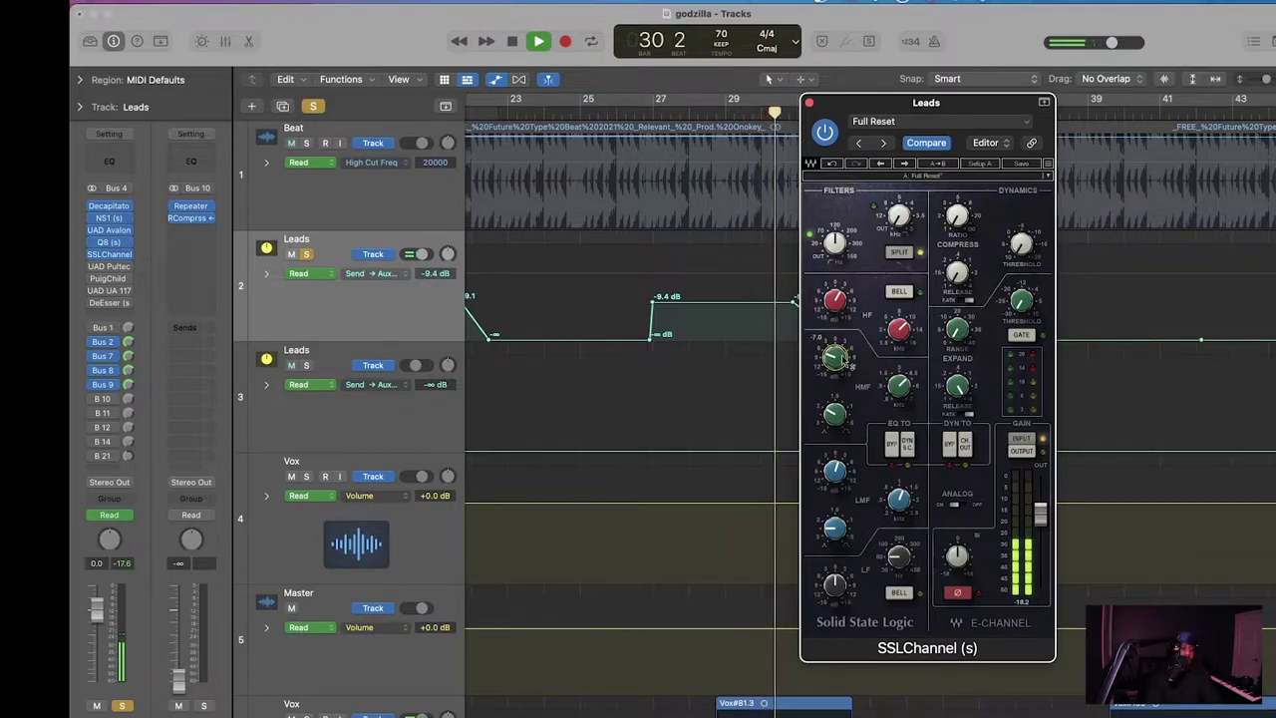
{"action": "key", "text": "space"}
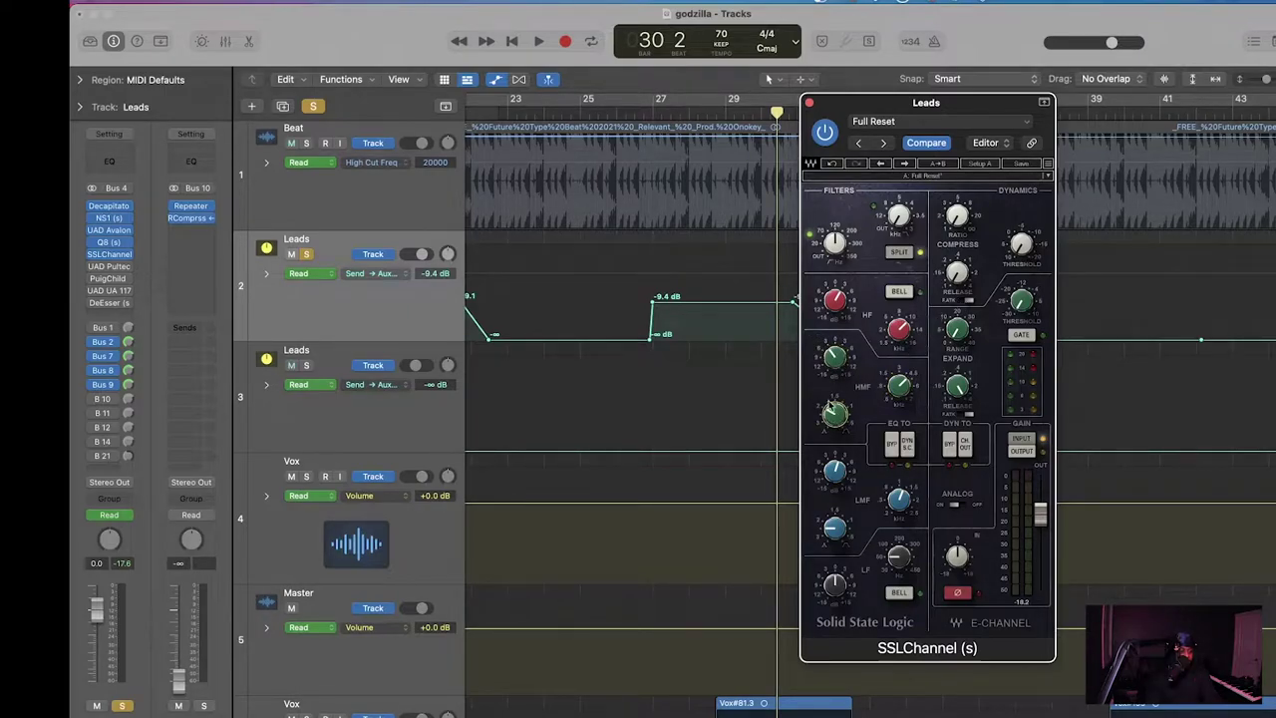
{"action": "key", "text": "space"}
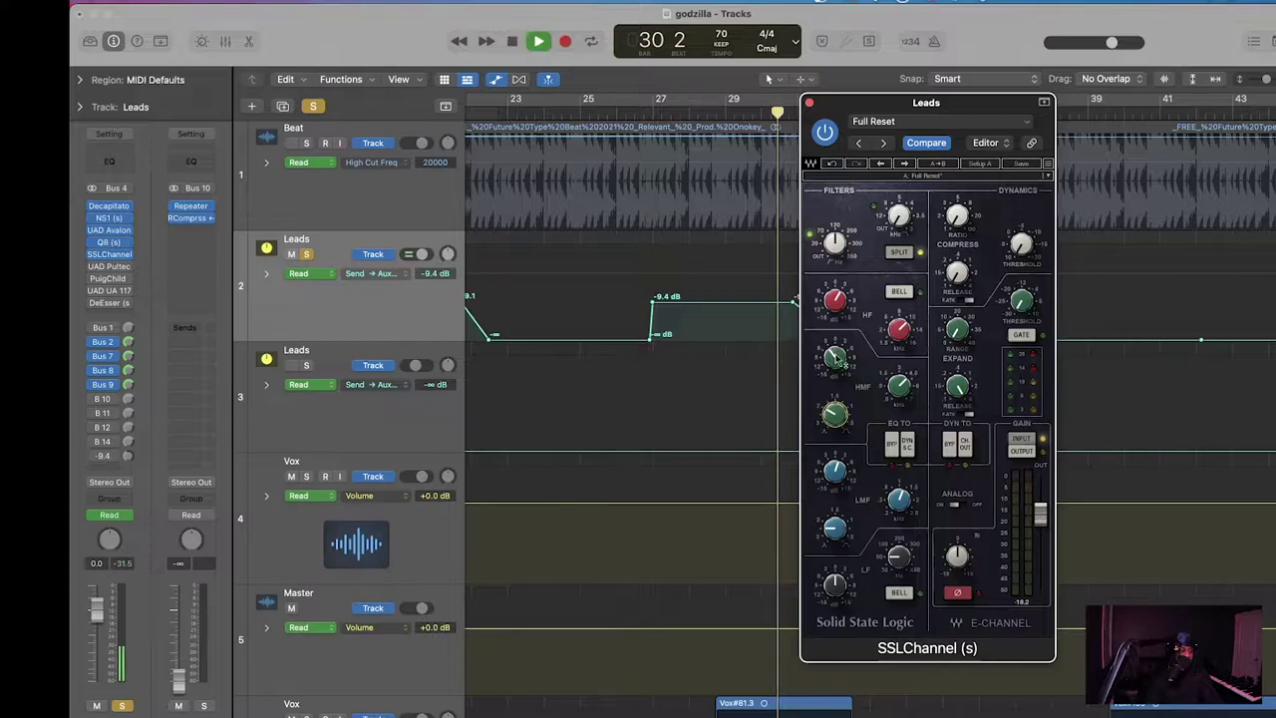
{"action": "left_click_drag", "start_coordinate": [836, 358], "coordinate": [836, 341]}
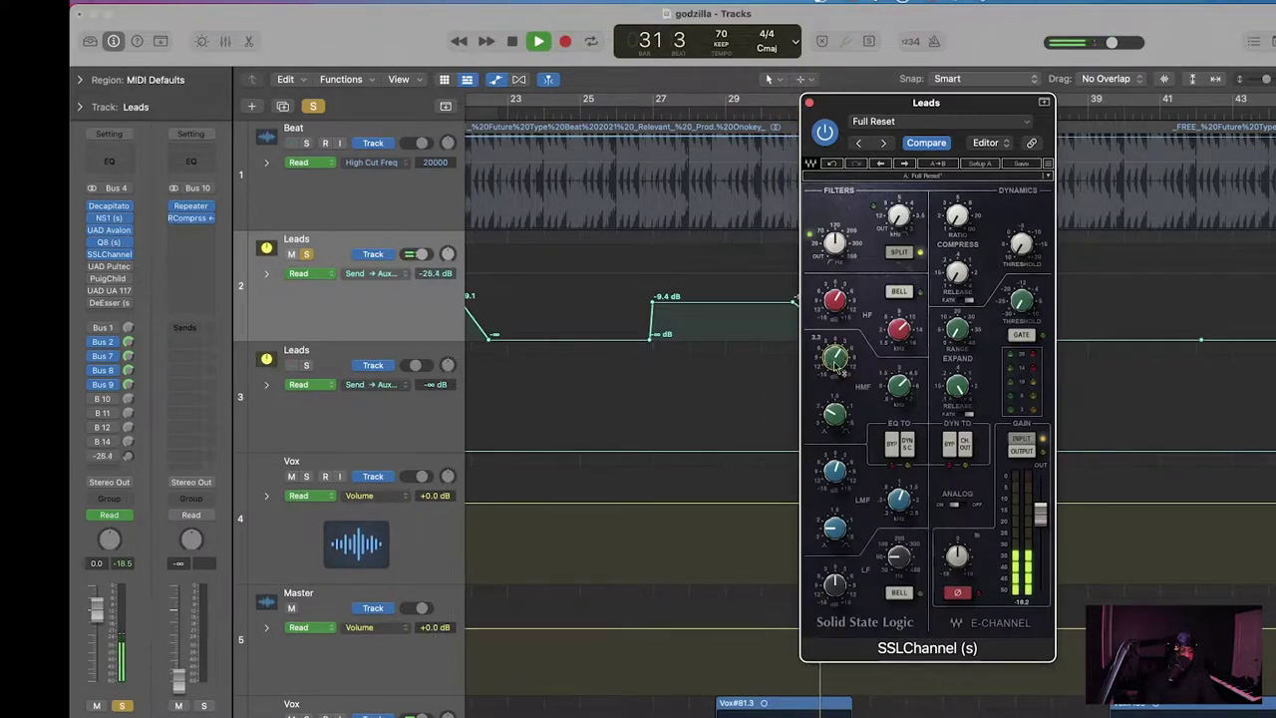
{"action": "left_click_drag", "start_coordinate": [845, 363], "coordinate": [844, 361]}
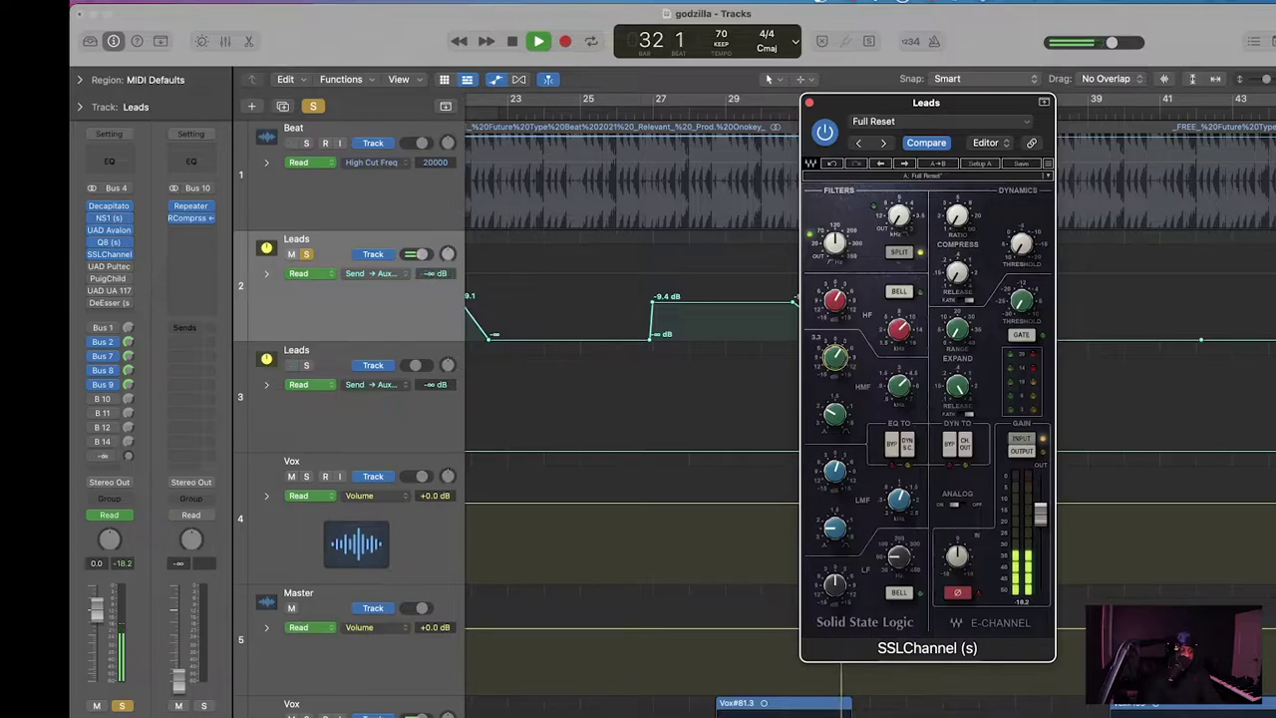
{"action": "key", "text": "space"}
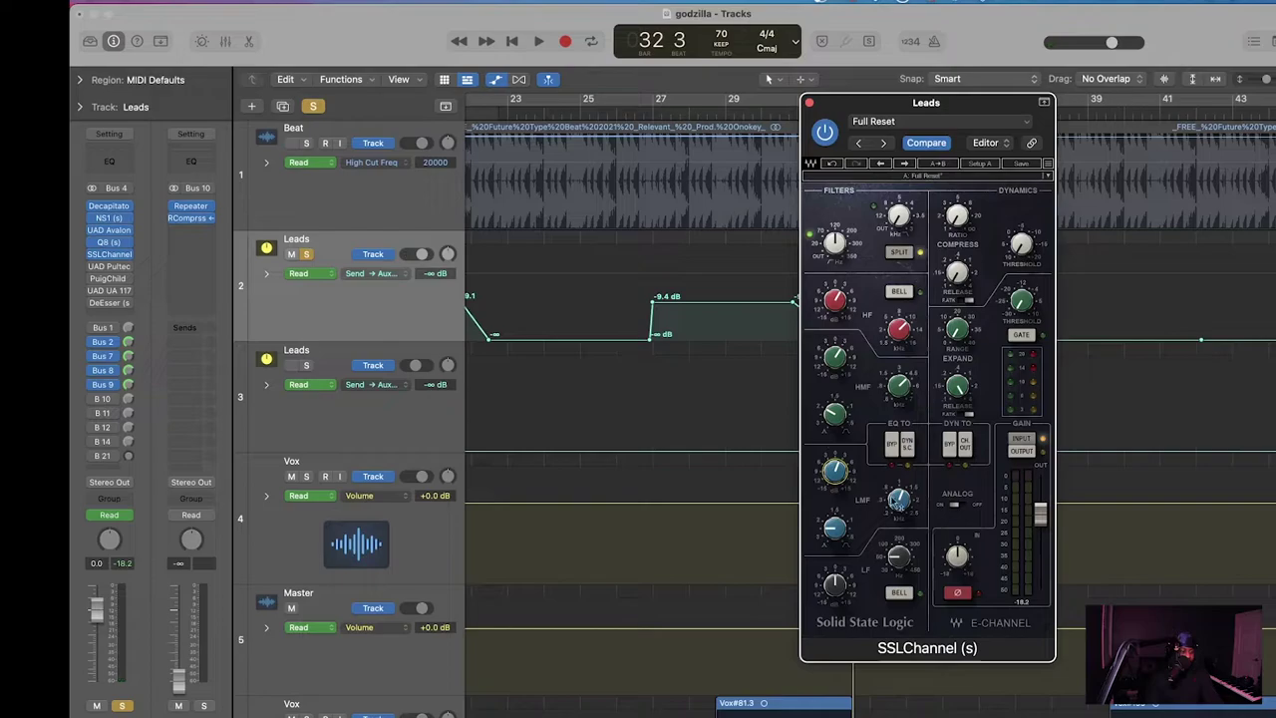
{"action": "key", "text": "space"}
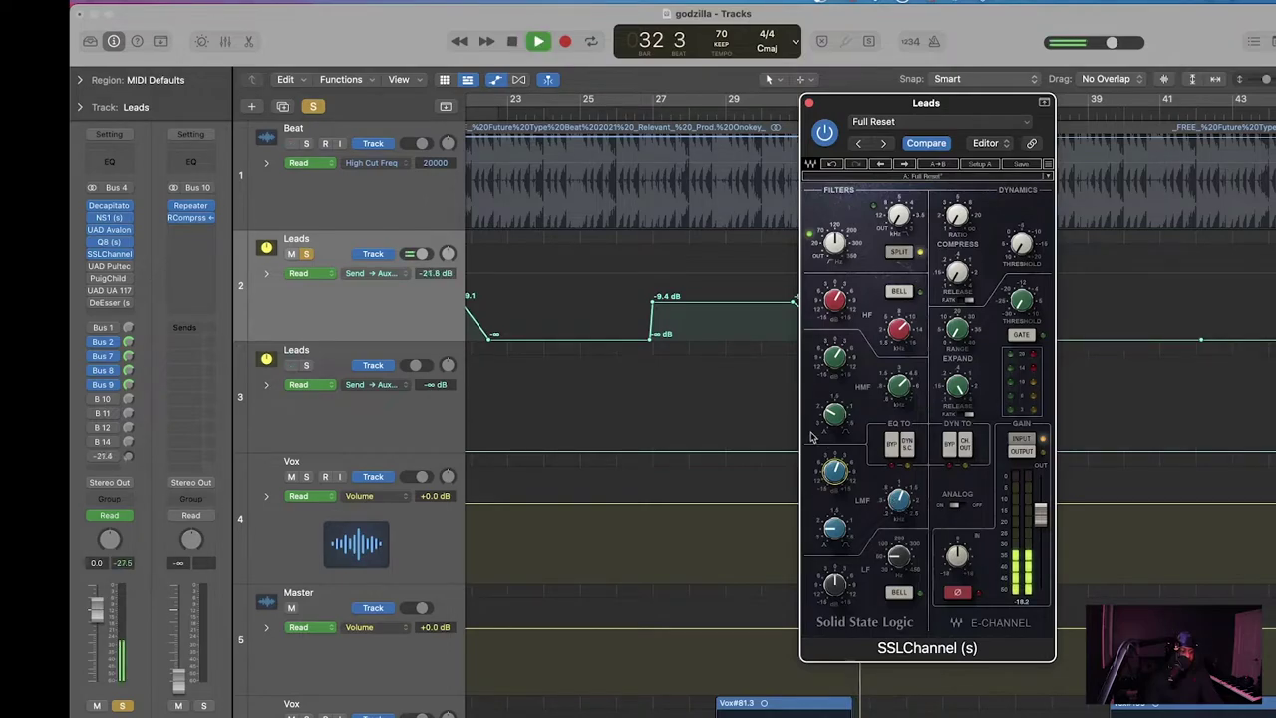
Step: Clear the Leads solo, replay the mix from around bar 26, and set the SSLChannel LF frequency to about 298 Hz
{"action": "left_click", "coordinate": [616, 116]}
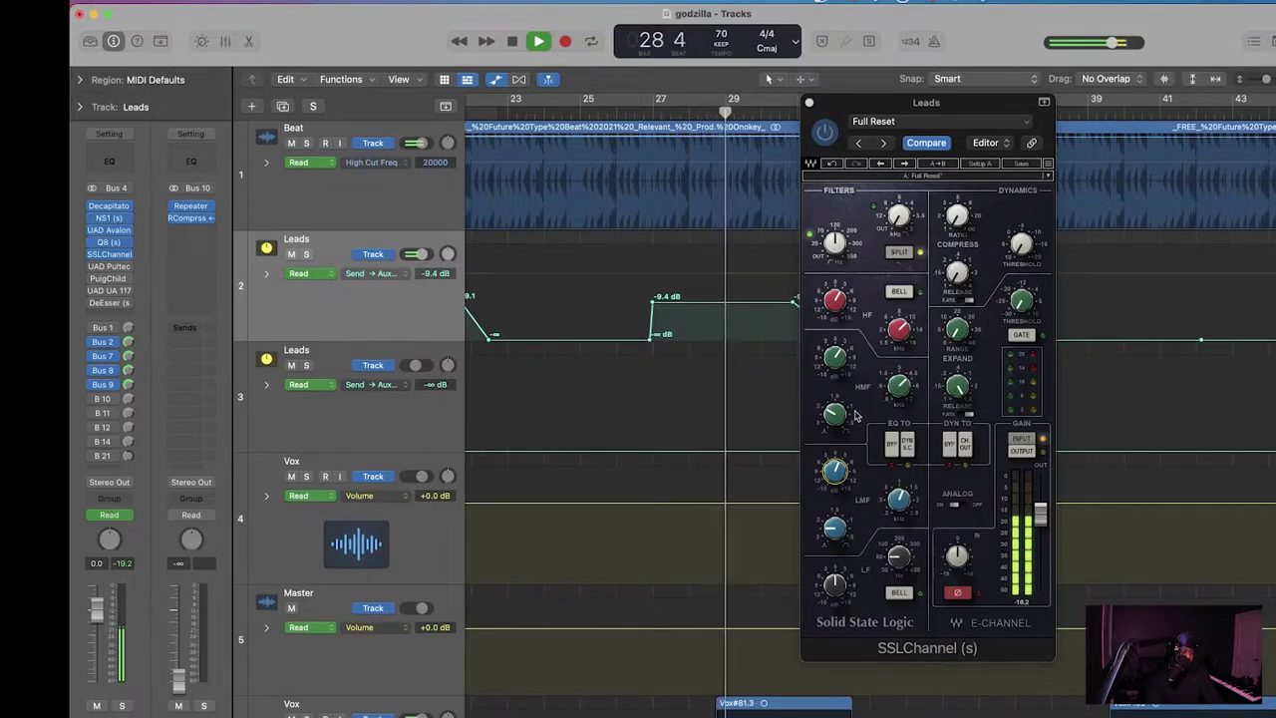
{"action": "key", "text": "space"}
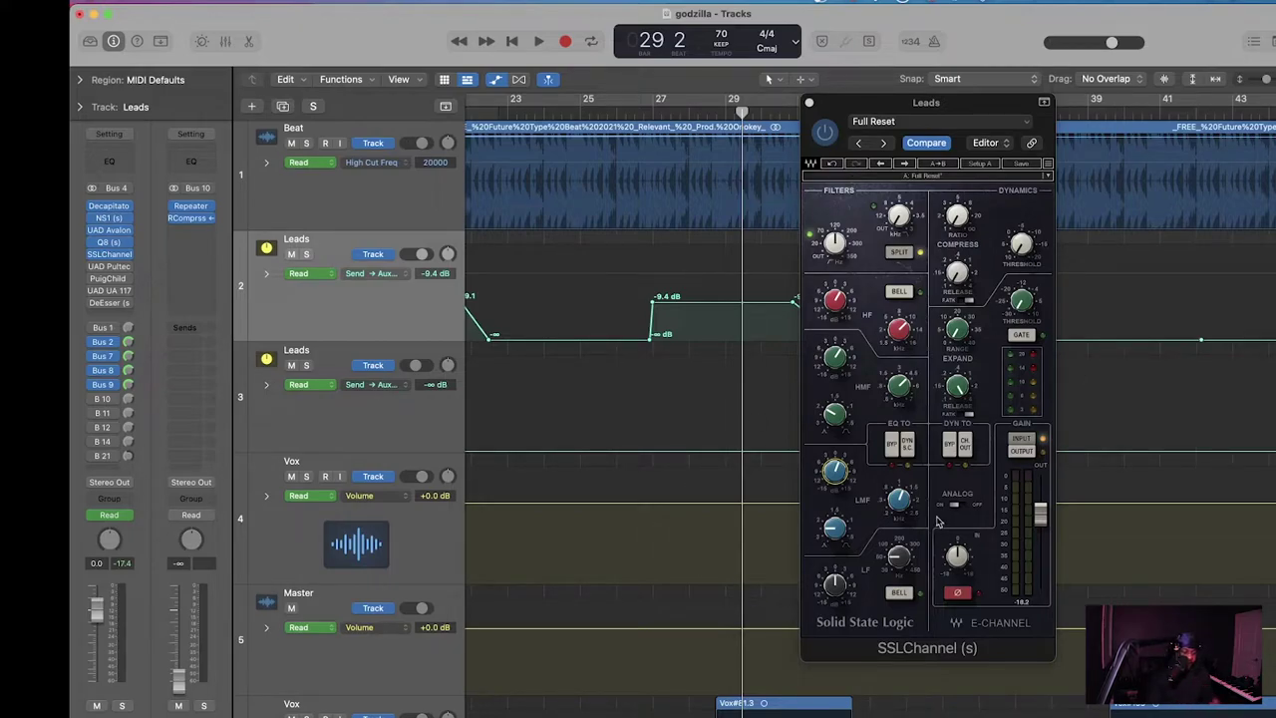
{"action": "left_click_drag", "start_coordinate": [902, 560], "coordinate": [902, 556]}
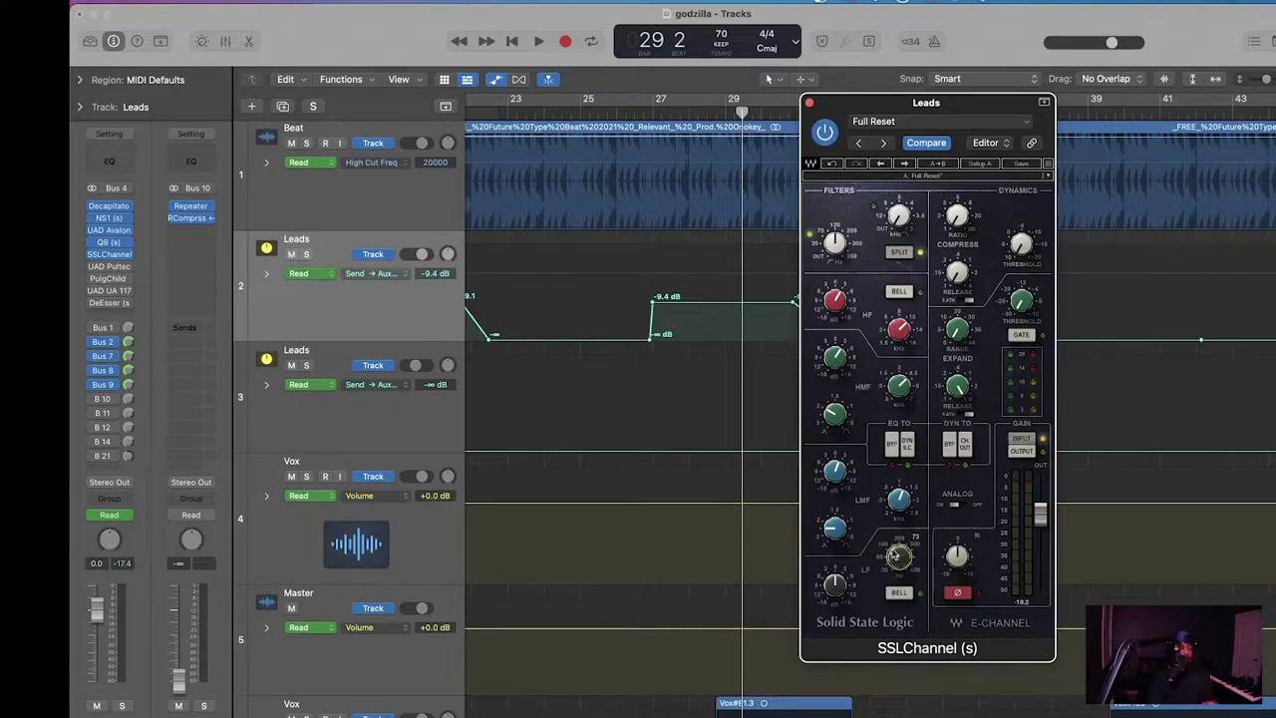
{"action": "left_click", "coordinate": [668, 113]}
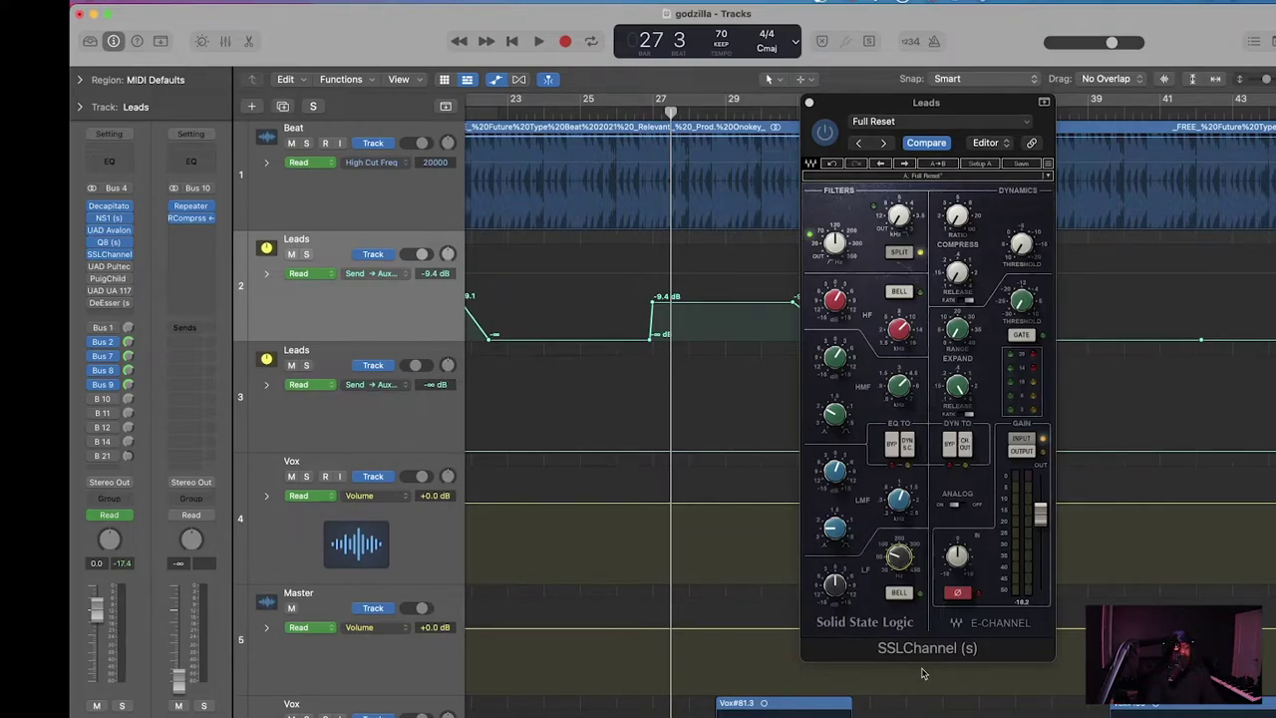
{"action": "left_click", "coordinate": [898, 559]}
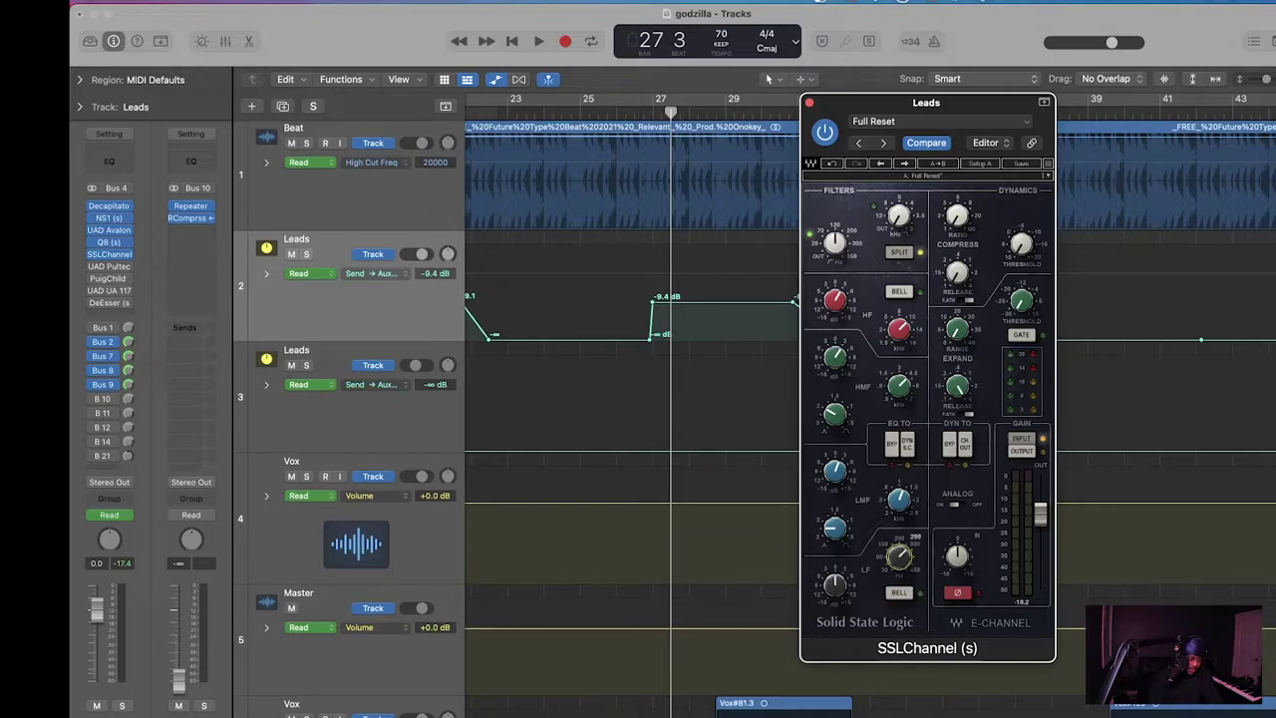
Step: Cut the SSLChannel LF gain to -2.0 dB and lower it slightly further while replaying the earlier verse from about bar 8
{"action": "key", "text": "space"}
{"action": "left_click_drag", "start_coordinate": [835, 578], "coordinate": [836, 590]}
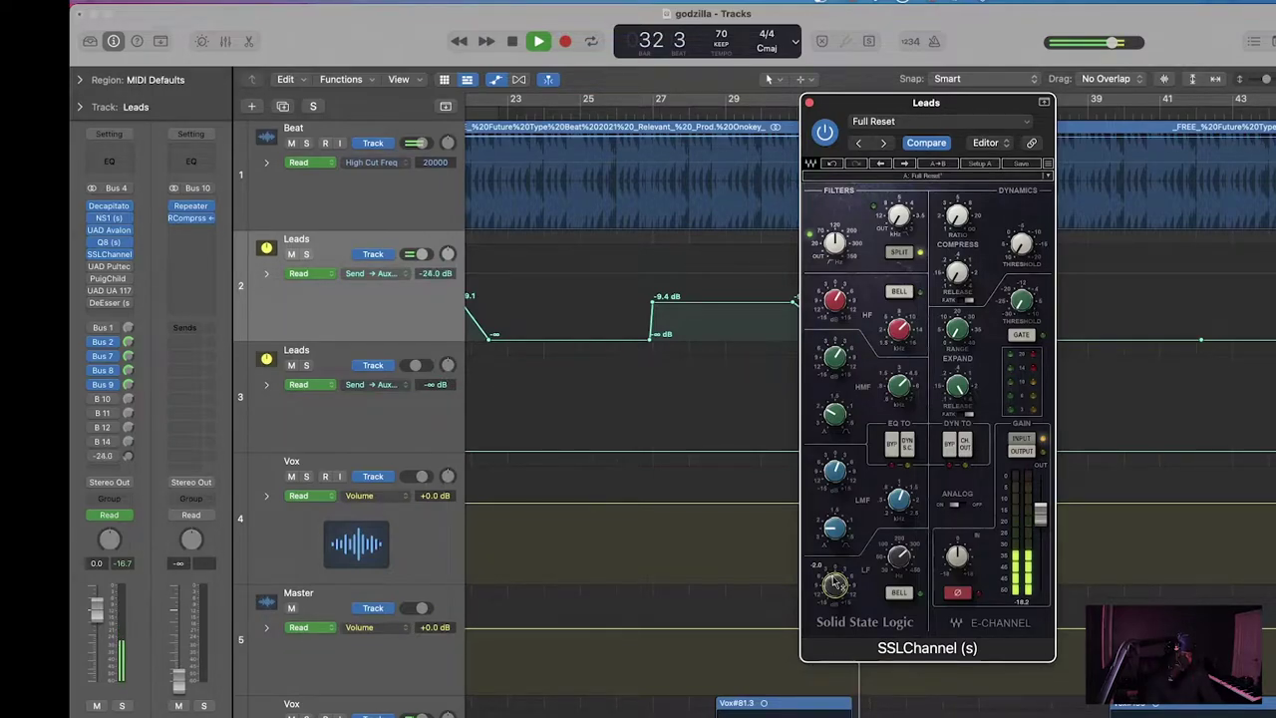
{"action": "left_click", "coordinate": [489, 112]}
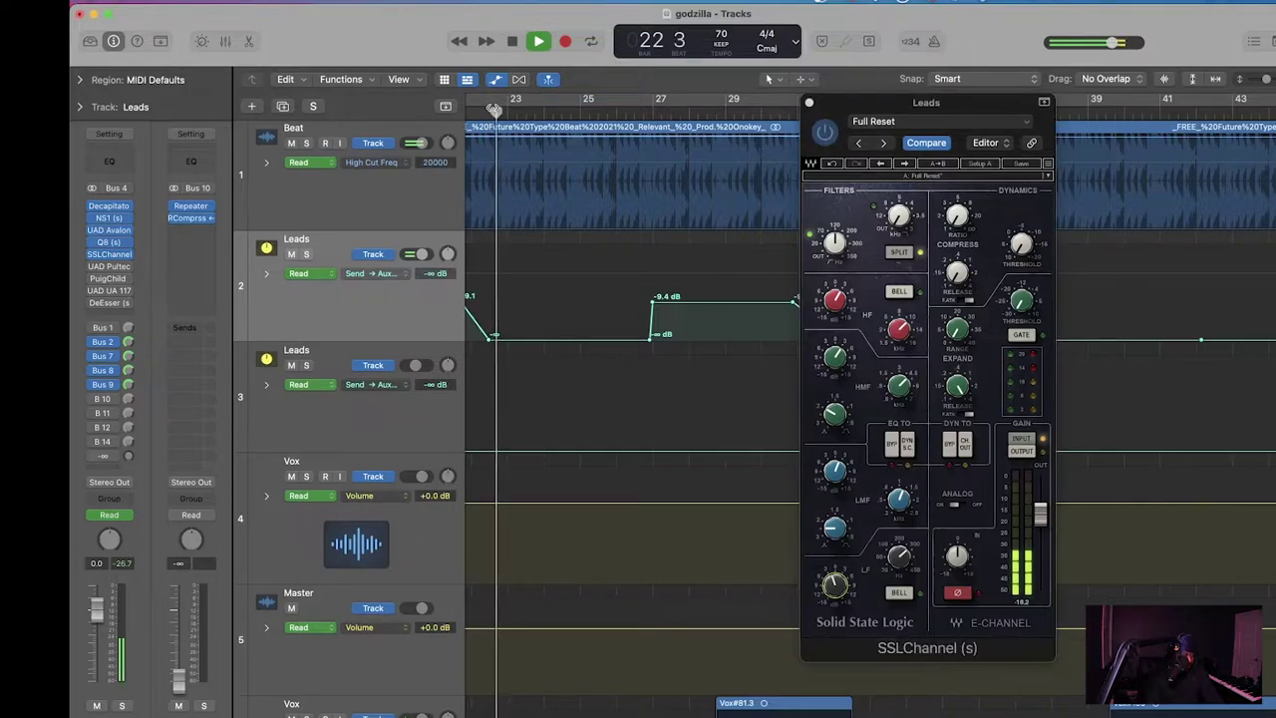
{"action": "scroll", "coordinate": [614, 172], "scroll_direction": "left", "scroll_amount": 5}
{"action": "left_click", "coordinate": [643, 112]}
{"action": "left_click", "coordinate": [581, 112]}
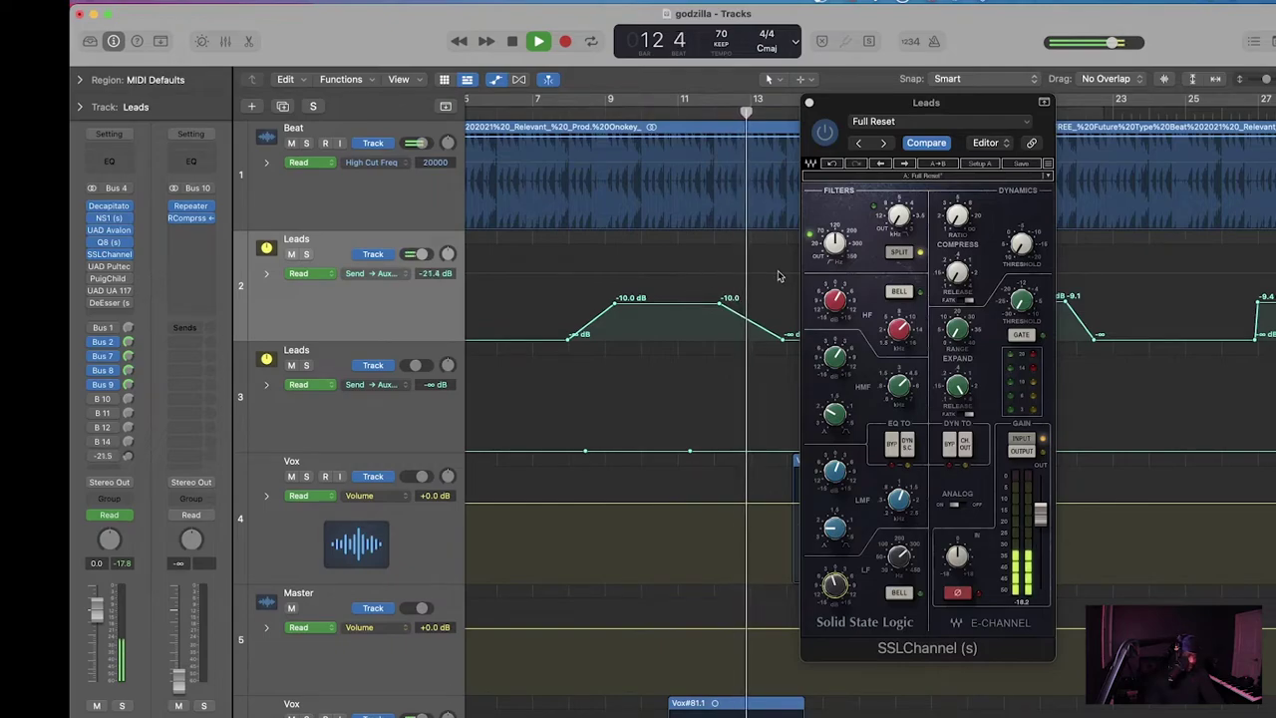
{"action": "left_click_drag", "start_coordinate": [839, 587], "coordinate": [839, 603]}
{"action": "key", "text": "space"}
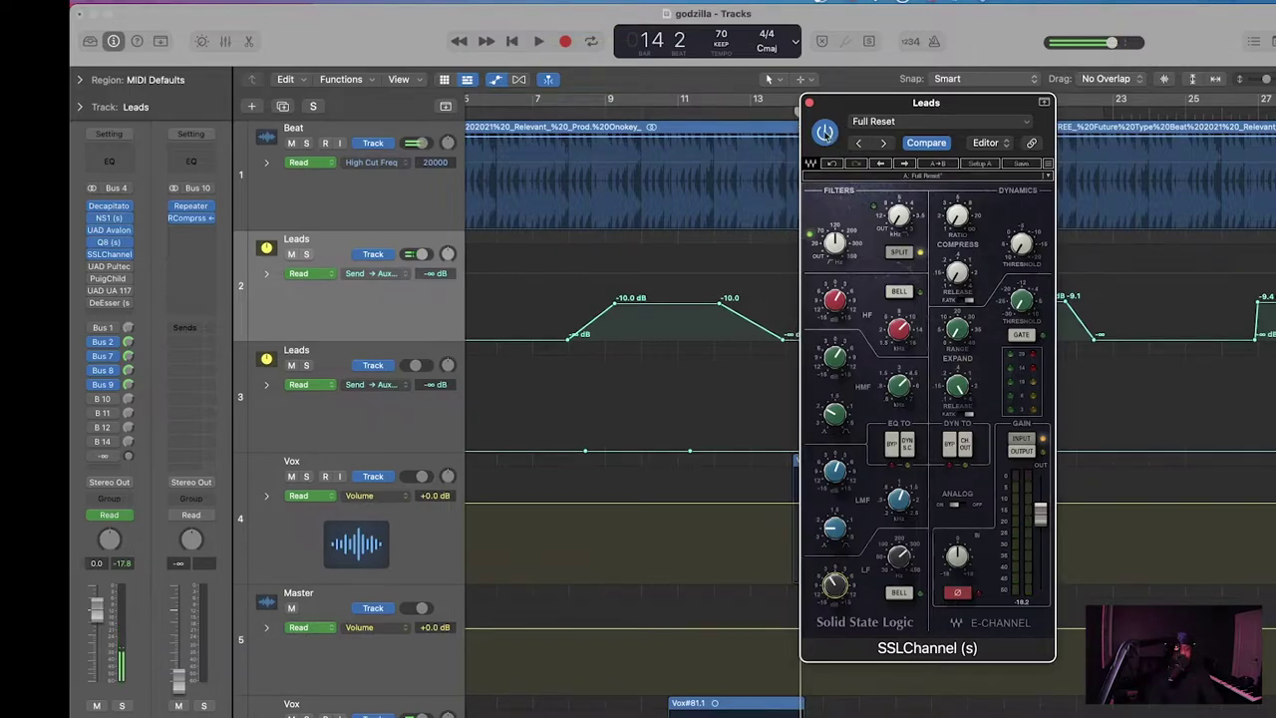
Step: Replay the mix from around bar 10 and compare it with the SSLChannel bypassed and enabled
{"action": "left_click", "coordinate": [641, 110]}
{"action": "key", "text": "space"}
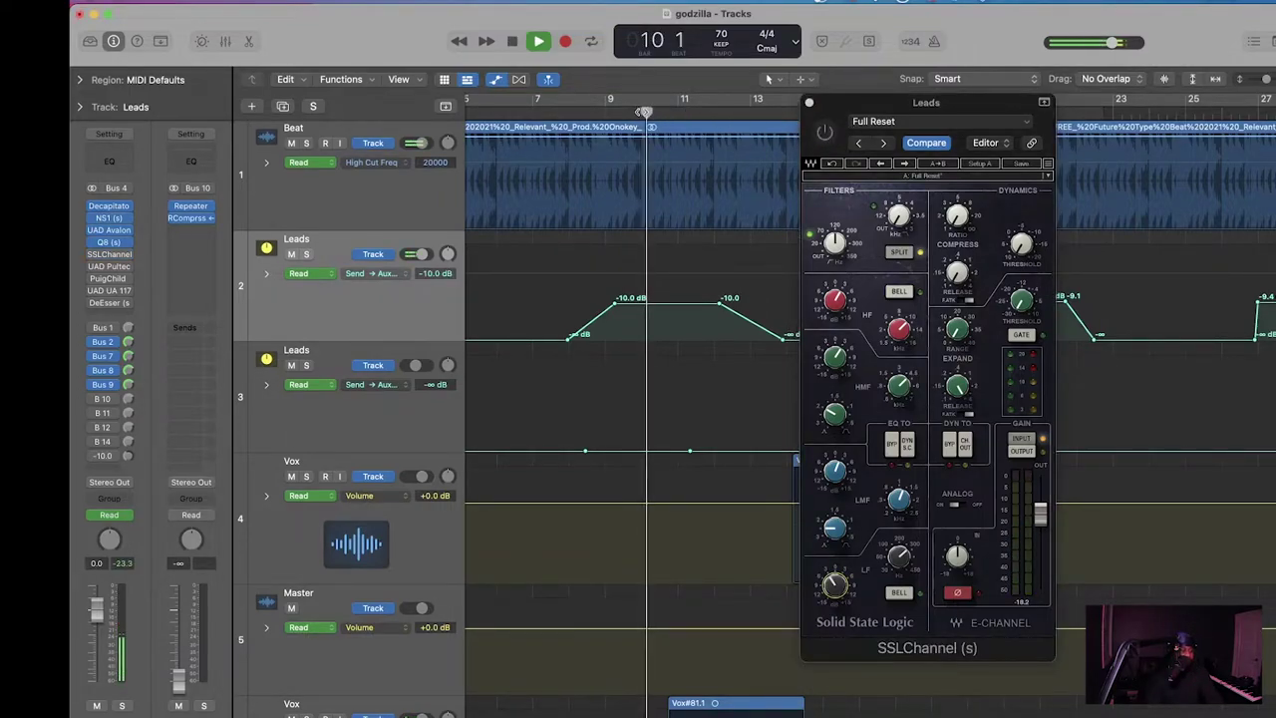
{"action": "left_click", "coordinate": [828, 132]}
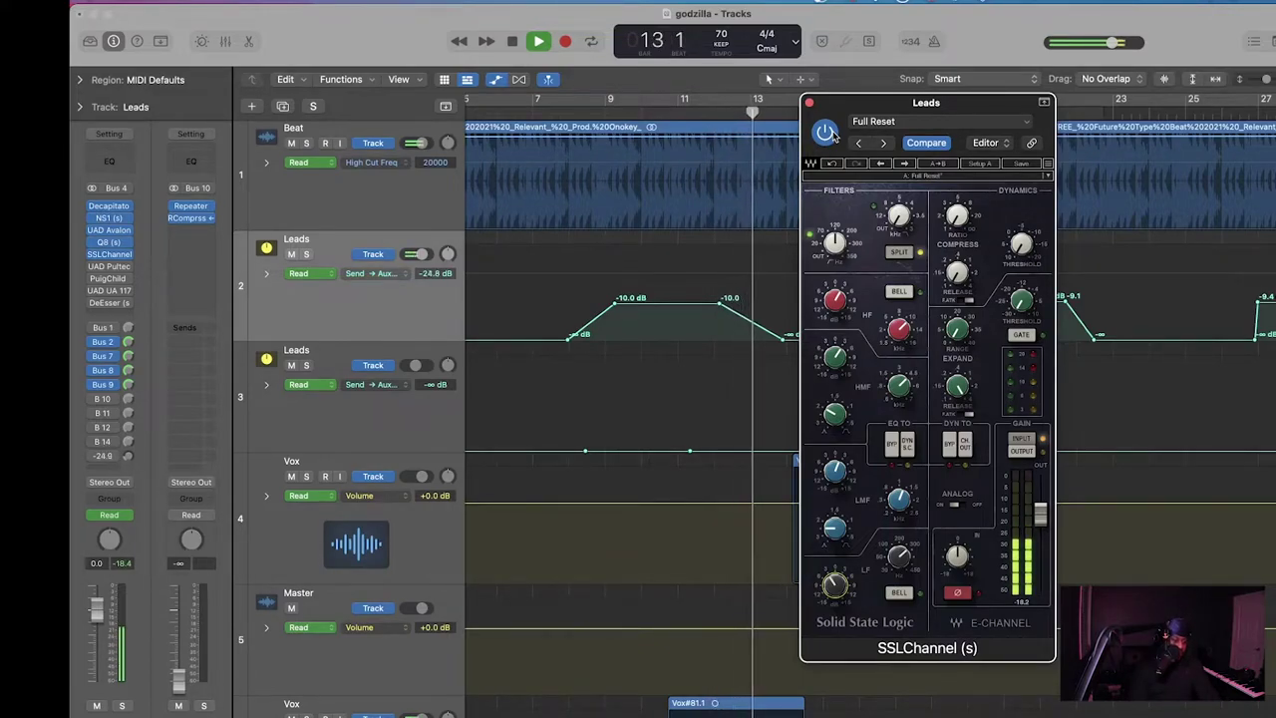
{"action": "key", "text": "space"}
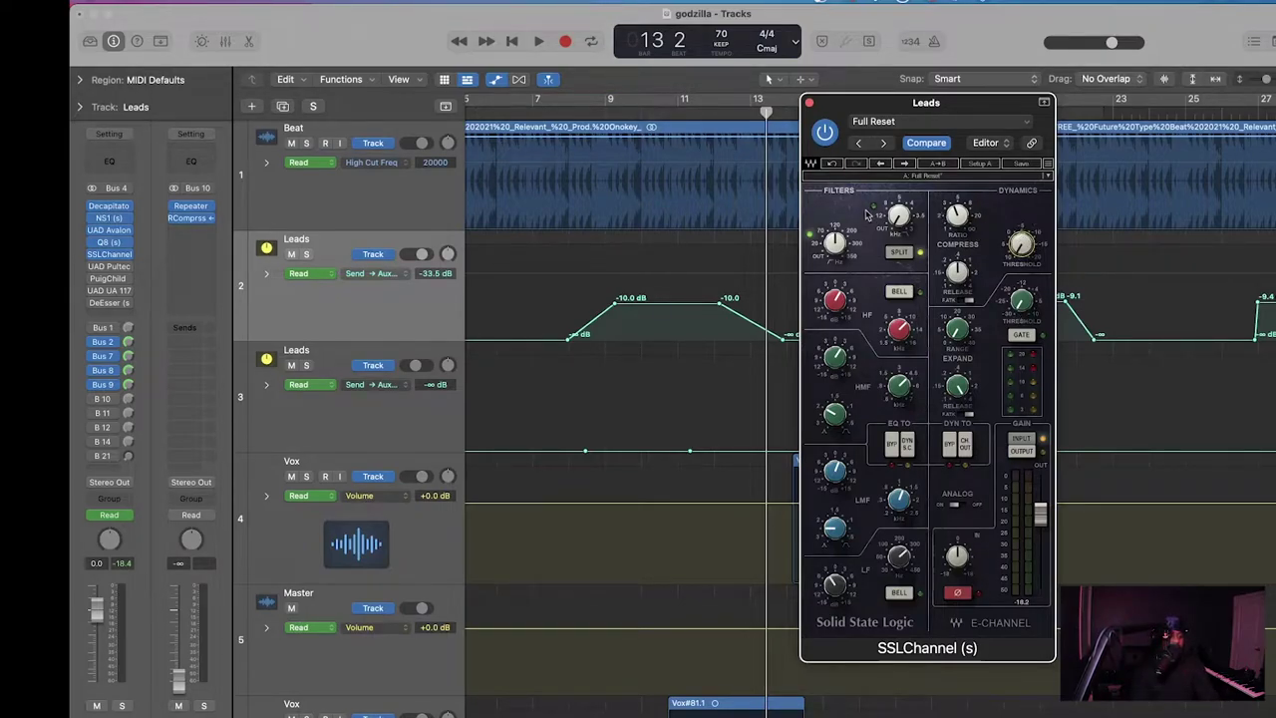
Step: Play the mix from around bar 9 and lower the SSLChannel compressor threshold
{"action": "left_click", "coordinate": [613, 113]}
{"action": "key", "text": "space"}
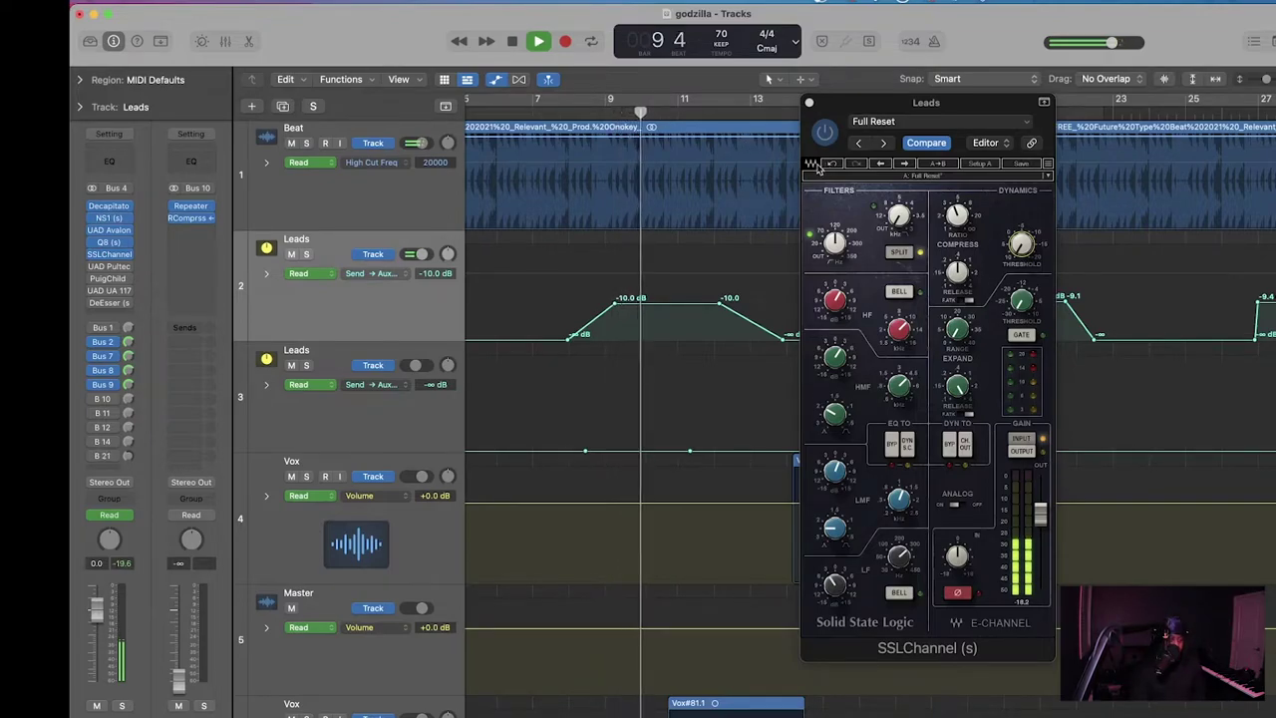
{"action": "left_click_drag", "start_coordinate": [1021, 245], "coordinate": [1021, 223]}
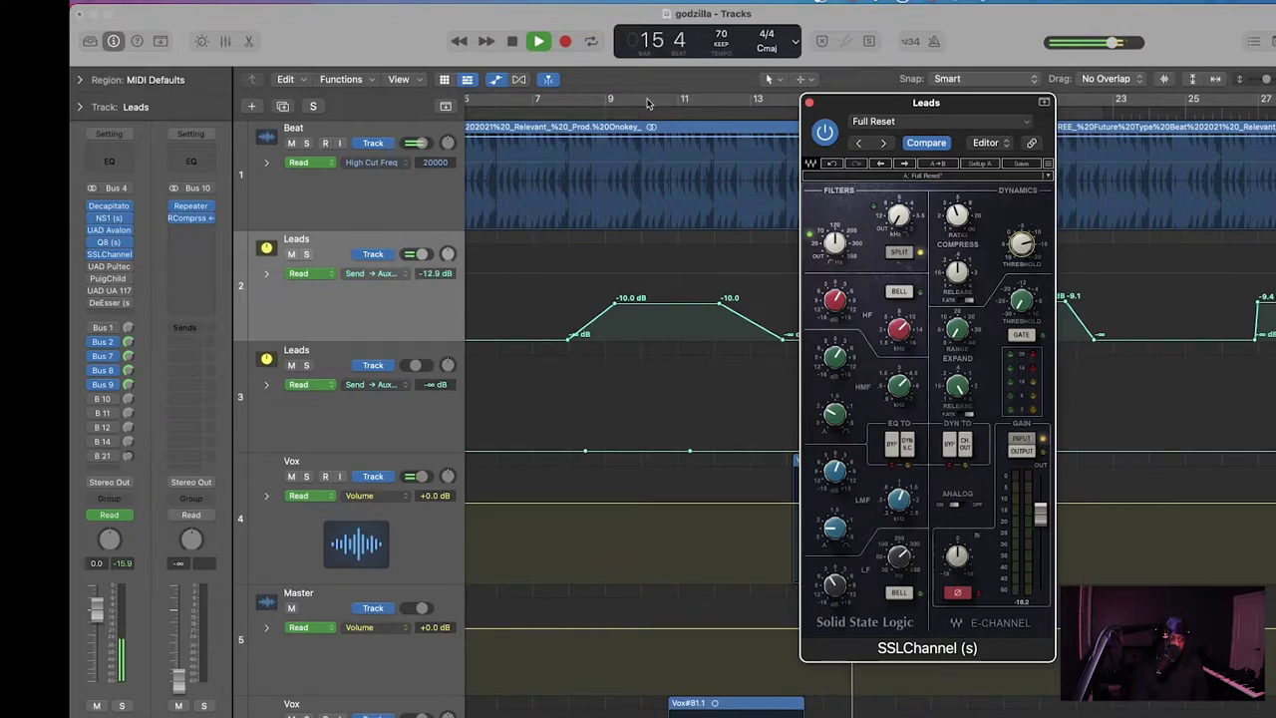
Step: Compare the compressed Leads with the SSLChannel bypassed and enabled over bars 10 to 14, leaving the plug-in enabled
{"action": "left_click", "coordinate": [680, 111]}
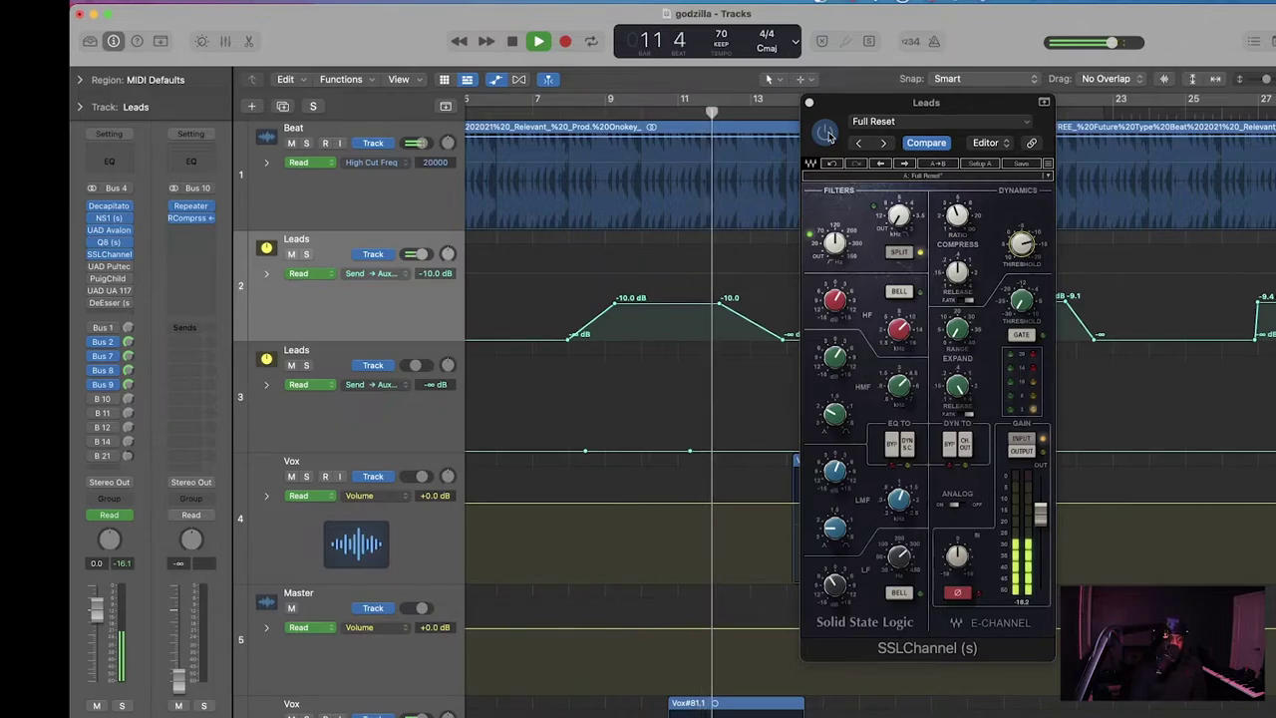
{"action": "left_click", "coordinate": [827, 133]}
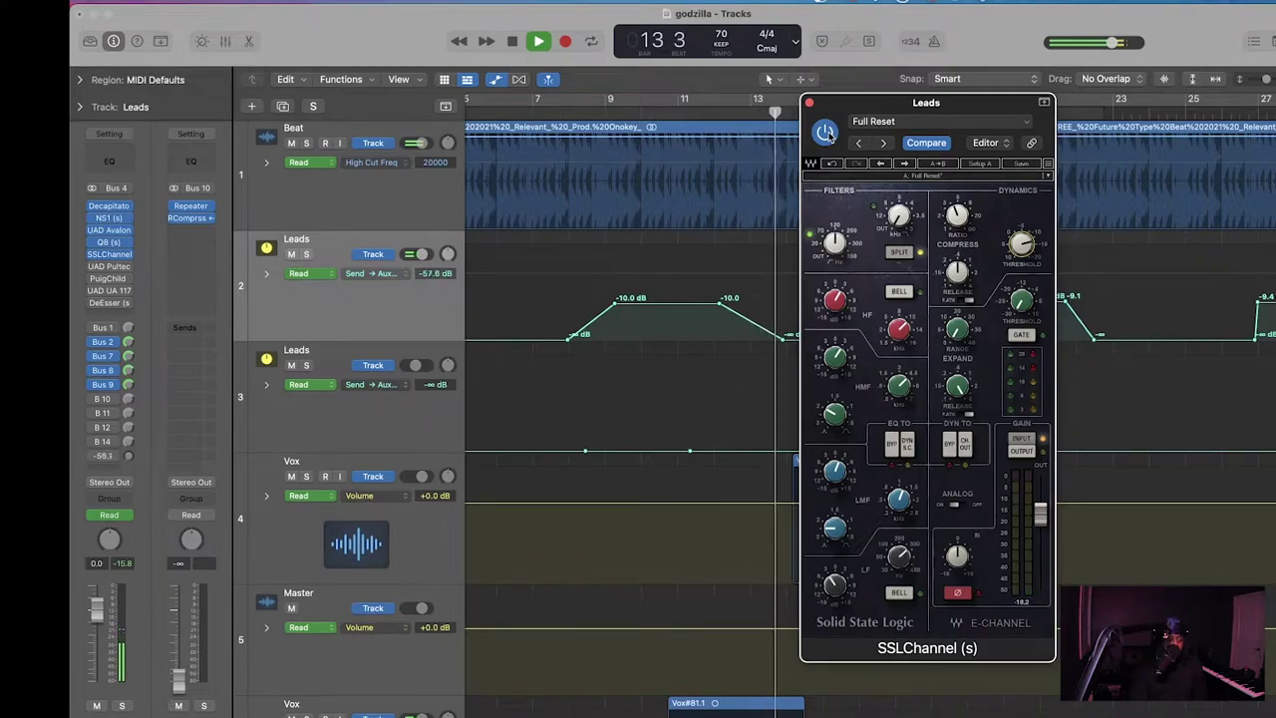
{"action": "key", "text": "space"}
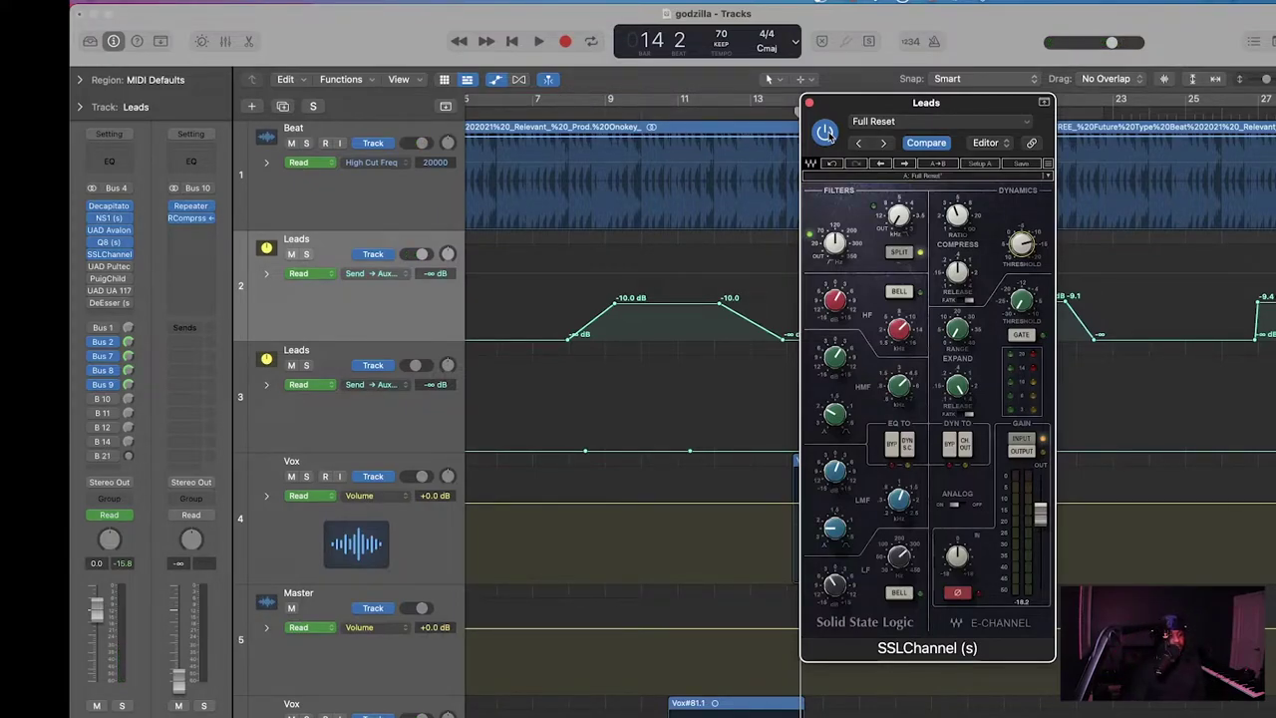
{"action": "left_click", "coordinate": [643, 113]}
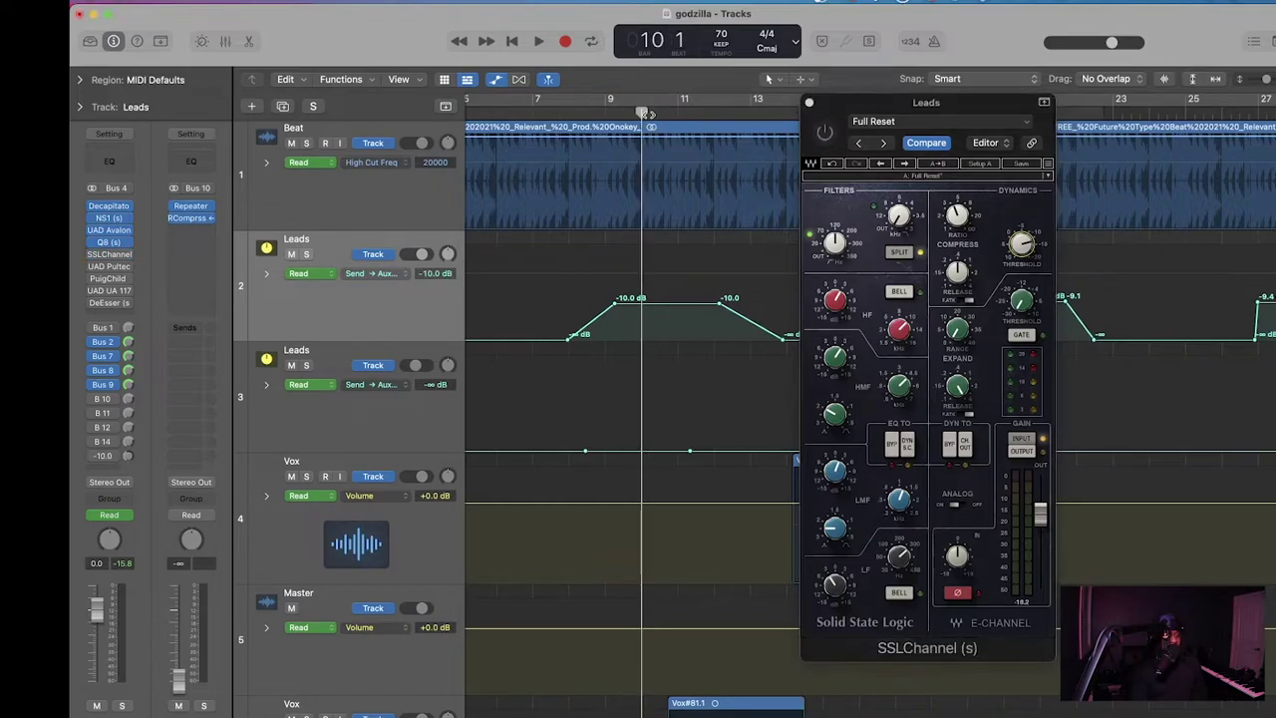
{"action": "left_click", "coordinate": [1030, 248]}
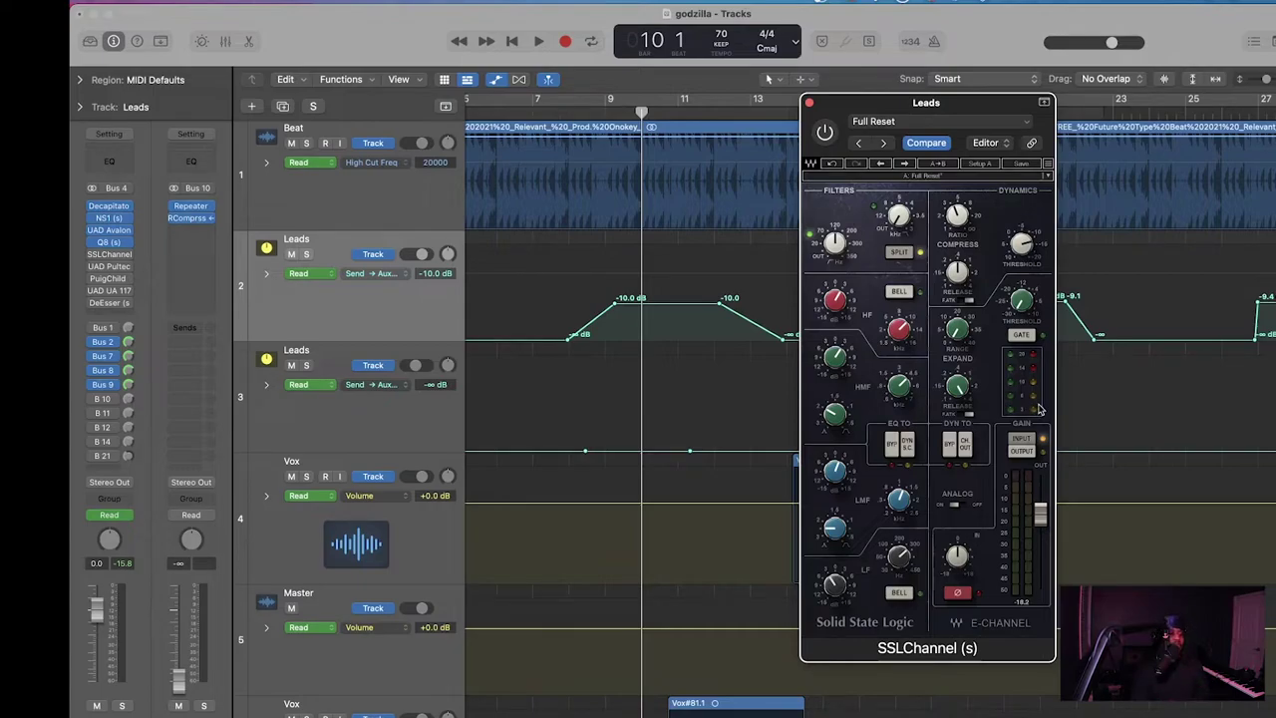
{"action": "key", "text": "space"}
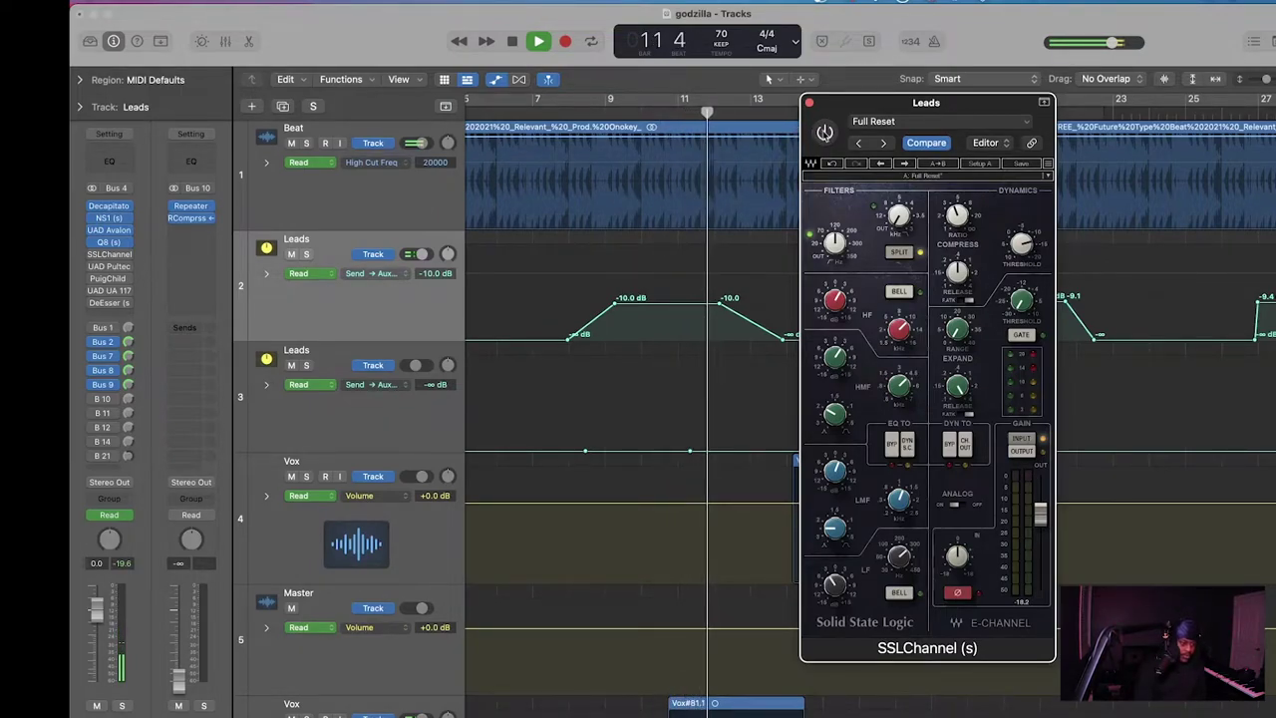
{"action": "left_click", "coordinate": [825, 132]}
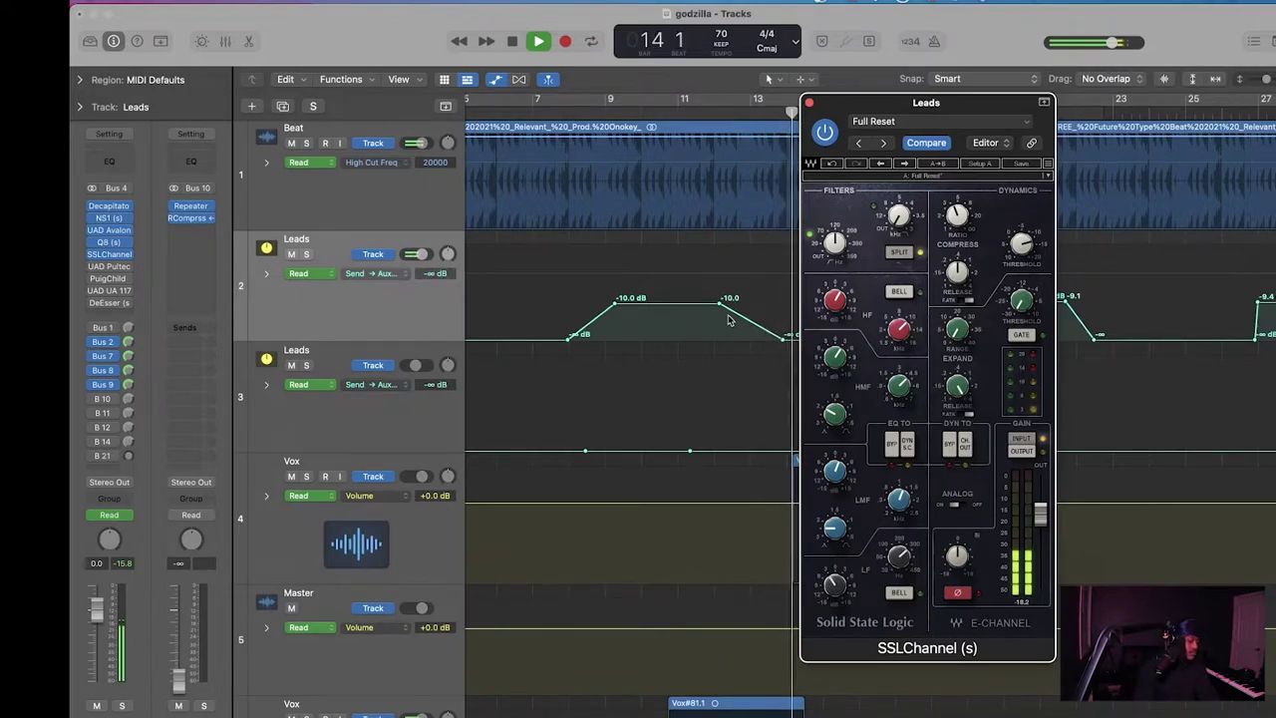
{"action": "key", "text": "space"}
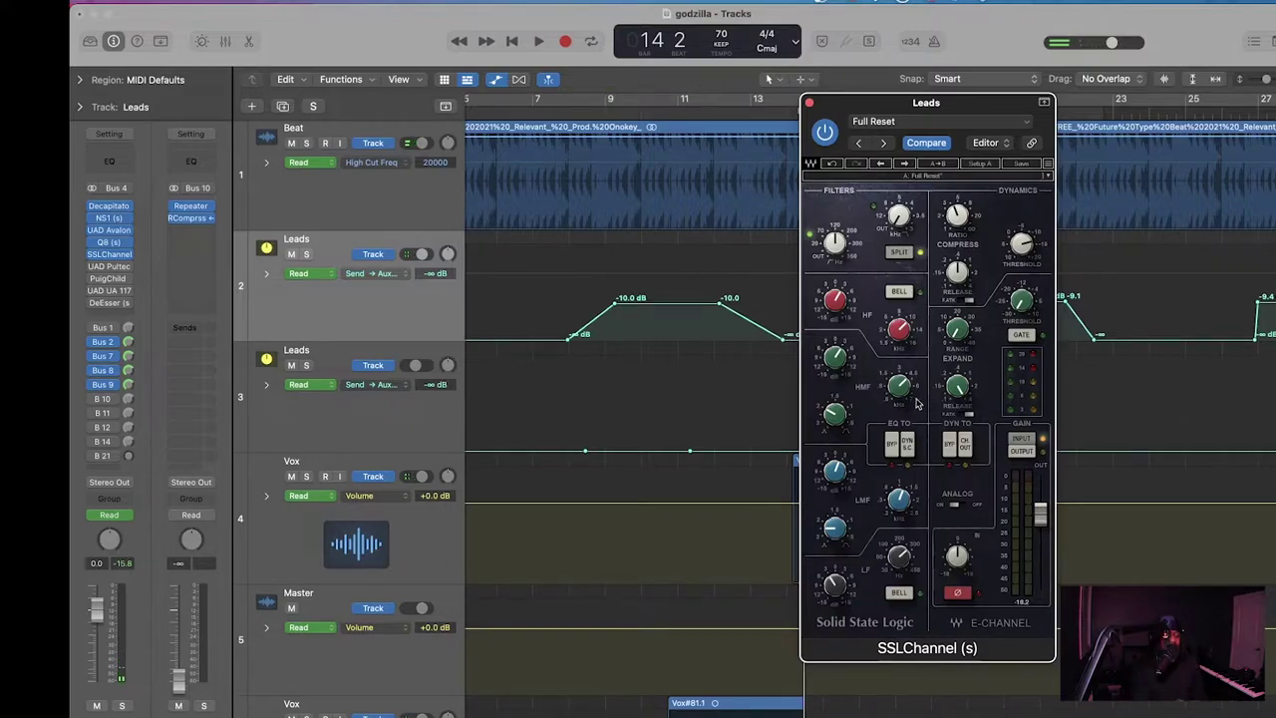
Step: Enable the UAD Pultec-Pro Legacy on the Leads bus, open its window, and move it clear of the timeline
{"action": "left_click", "coordinate": [94, 267]}
{"action": "left_click", "coordinate": [110, 267]}
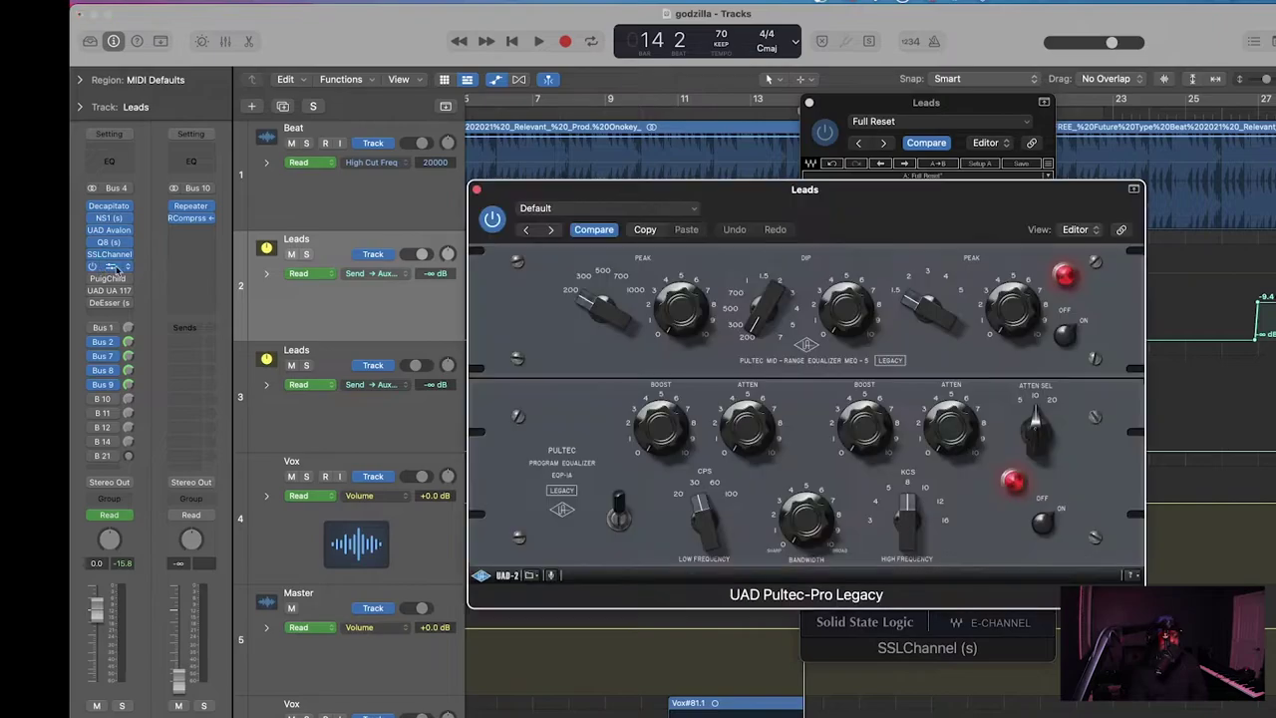
{"action": "left_click_drag", "start_coordinate": [905, 226], "coordinate": [833, 252]}
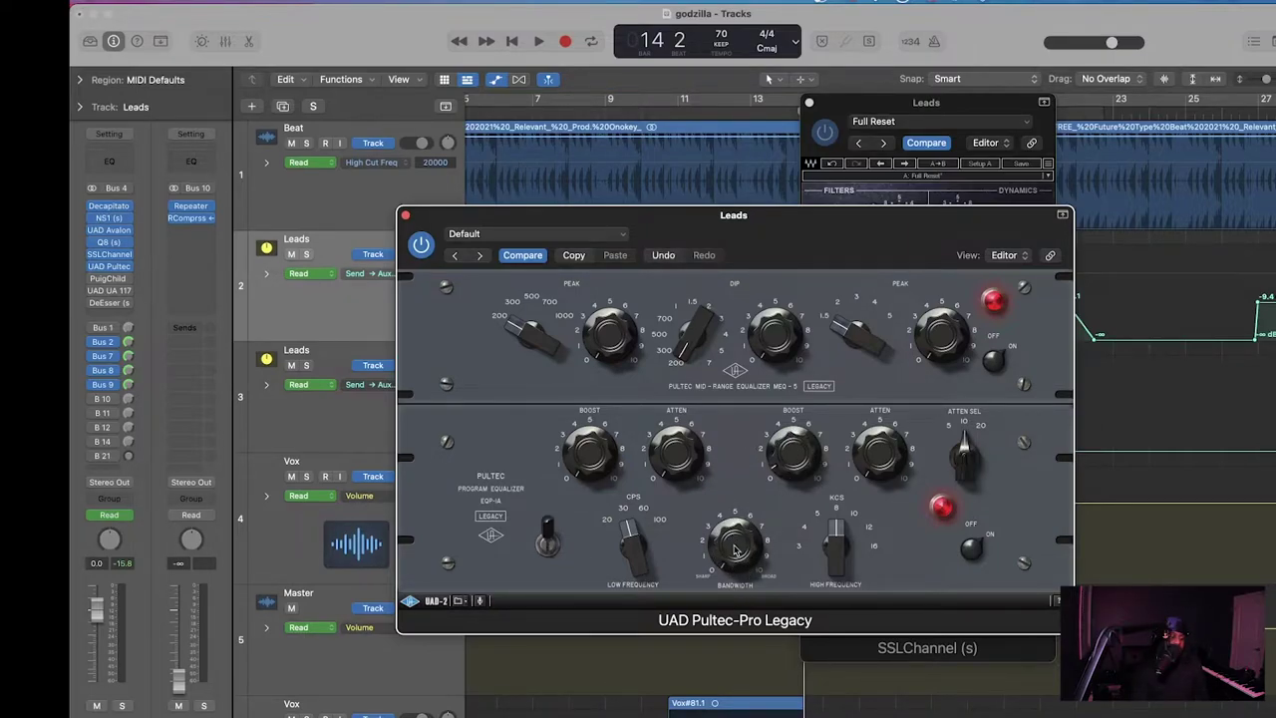
Step: Adjust the Pultec high-frequency boost during playback from just before bar 11, and compare the plug-in bypassed and enabled
{"action": "double_click", "coordinate": [668, 118]}
{"action": "left_click", "coordinate": [779, 431]}
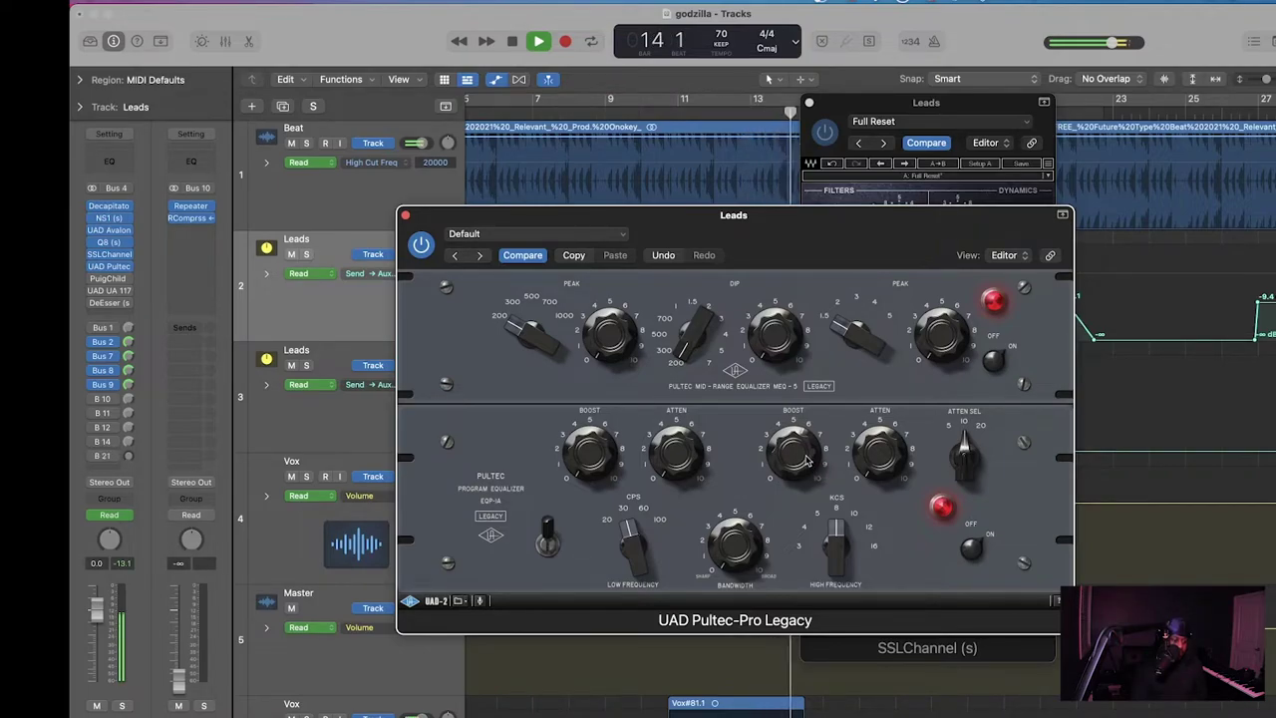
{"action": "left_click", "coordinate": [420, 245]}
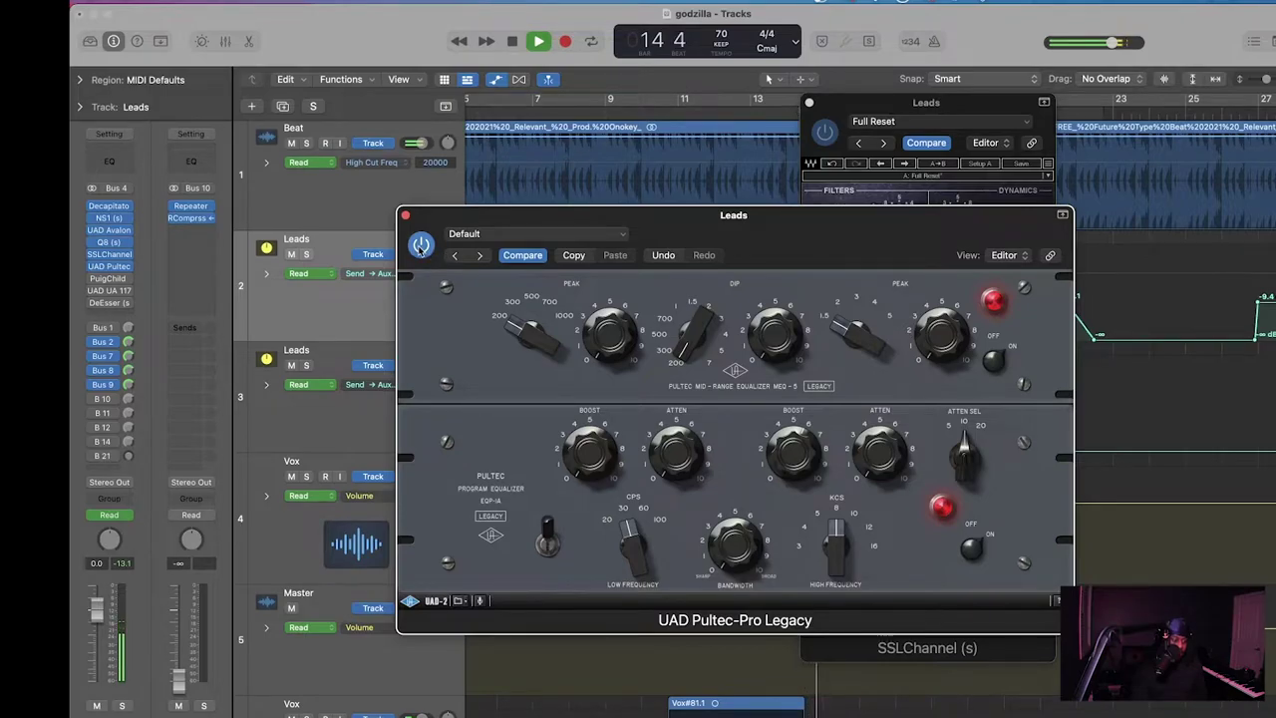
{"action": "left_click", "coordinate": [701, 111]}
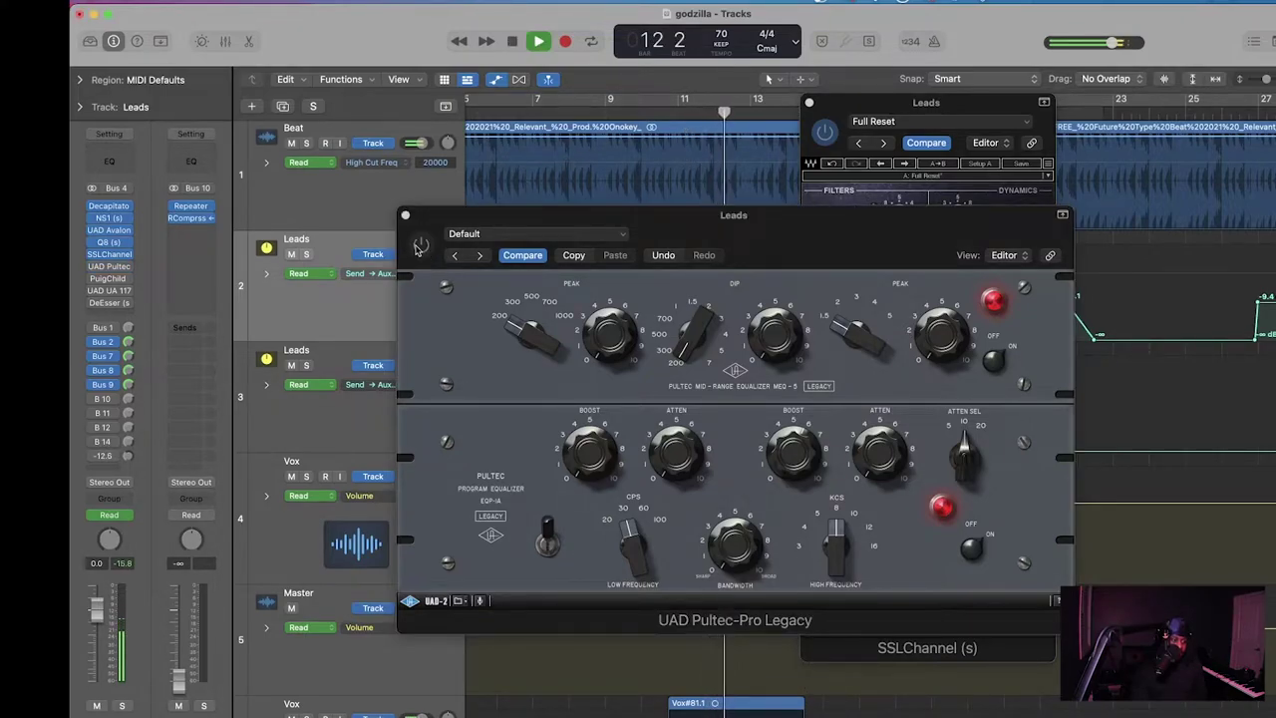
{"action": "left_click", "coordinate": [420, 246]}
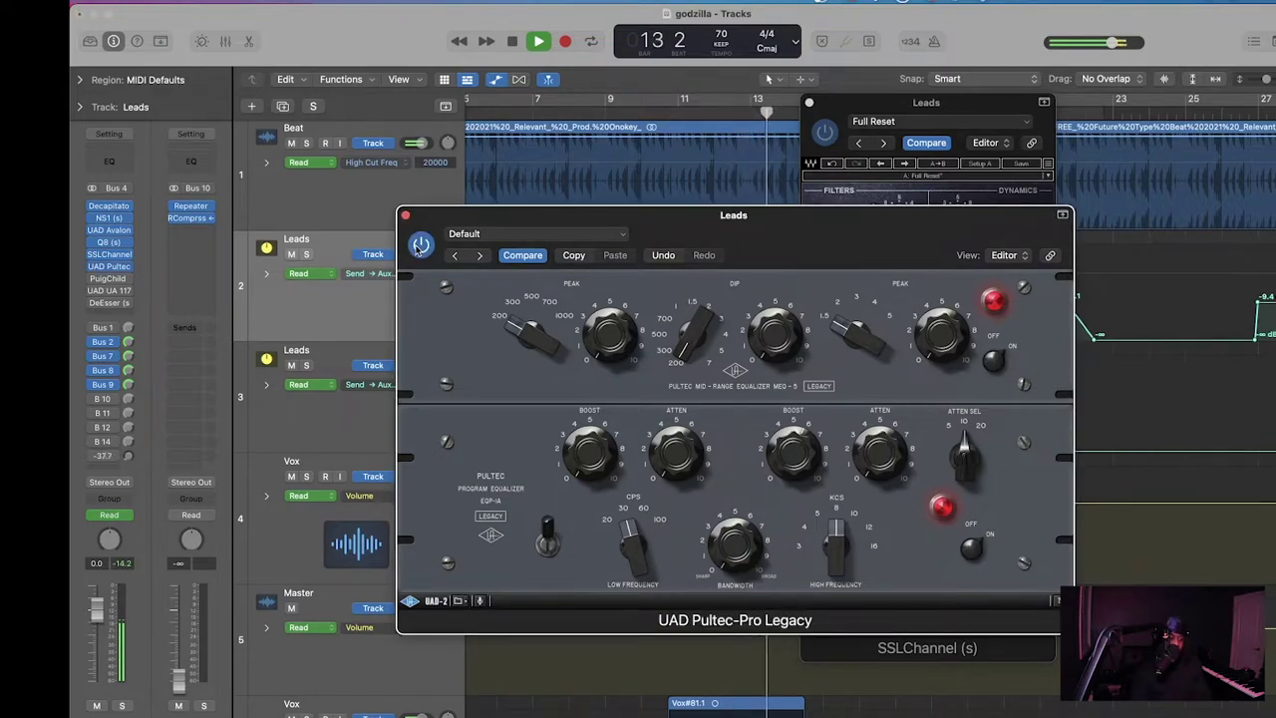
{"action": "key", "text": "space"}
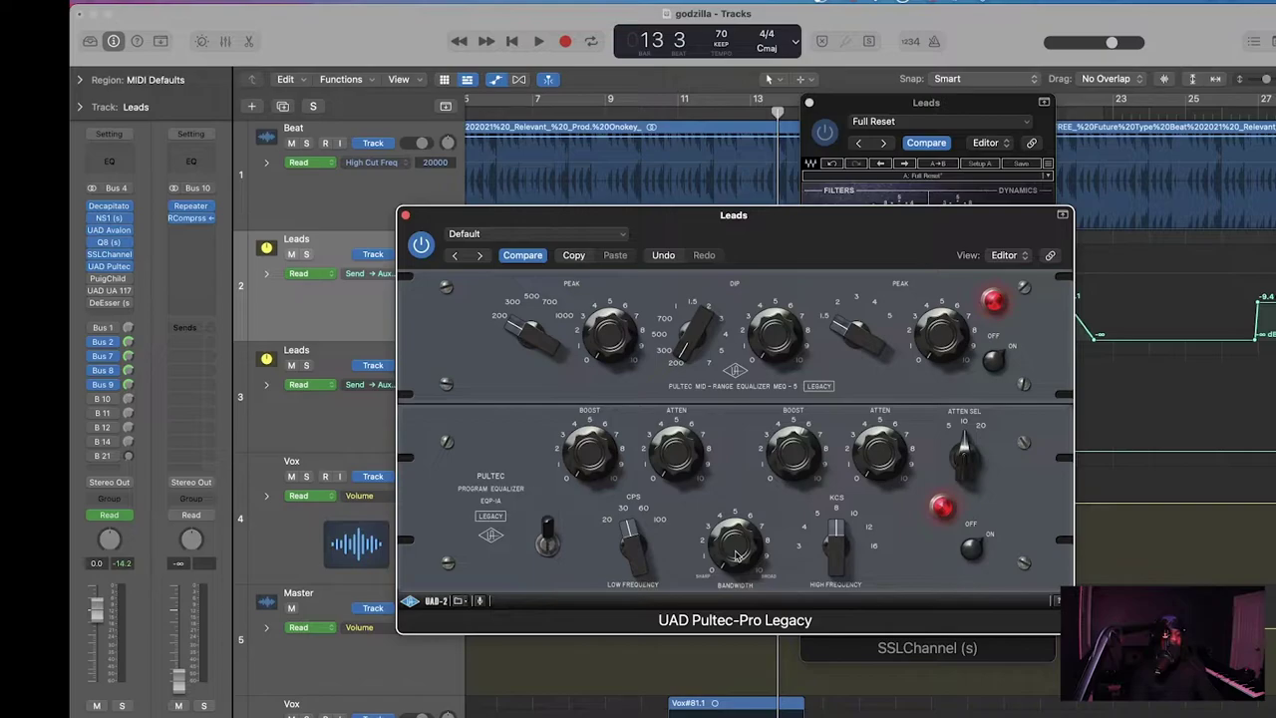
Step: Replay the mix from around bar 11 and adjust the Pultec bandwidth
{"action": "left_click", "coordinate": [685, 117]}
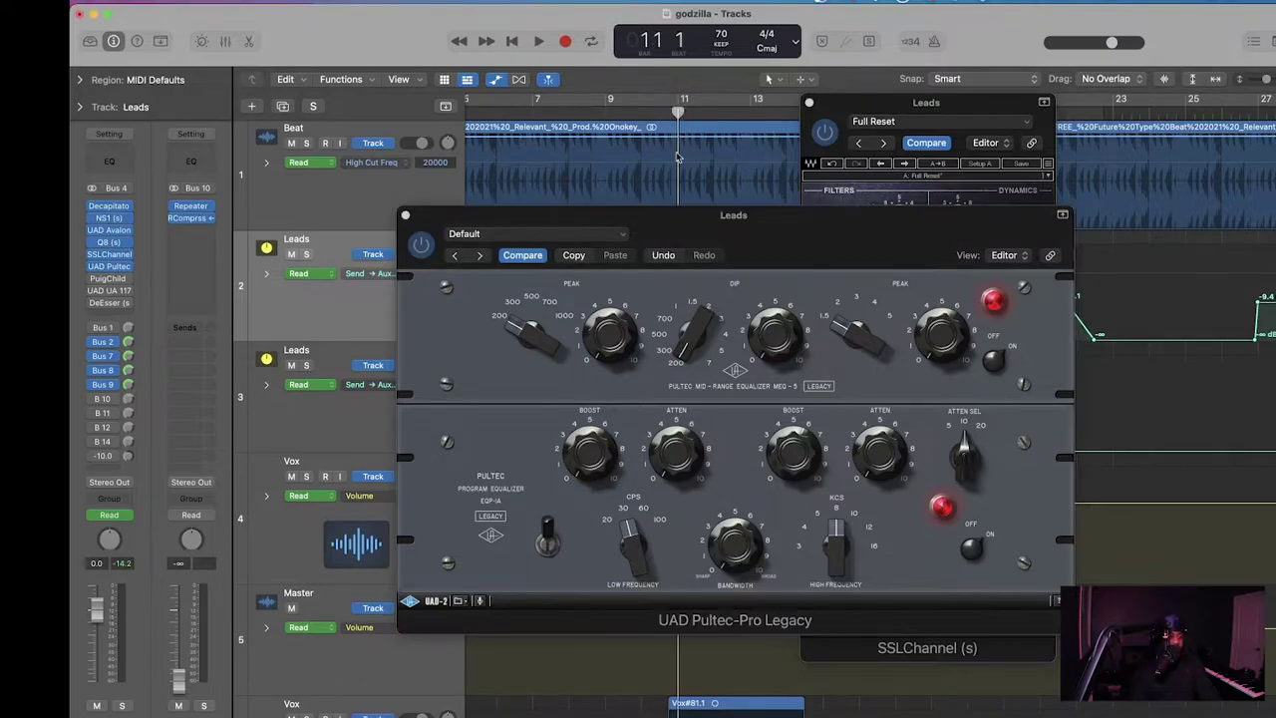
{"action": "key", "text": "space"}
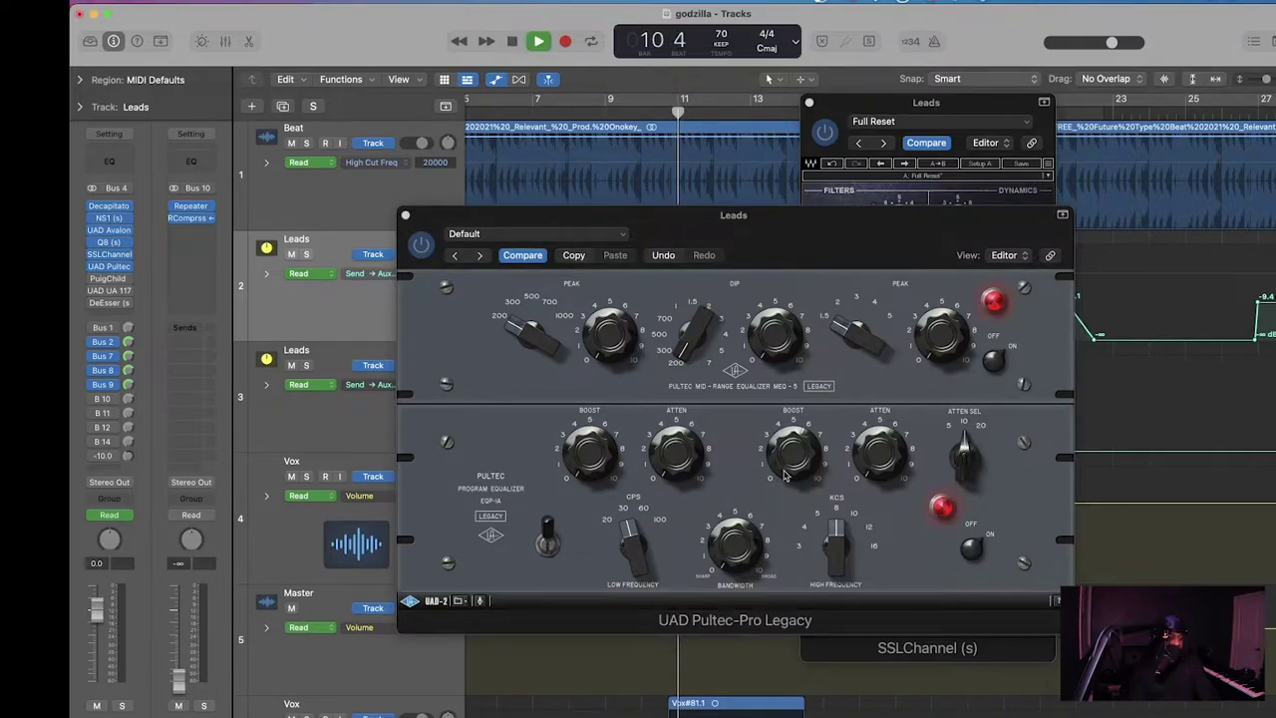
{"action": "left_click", "coordinate": [742, 528]}
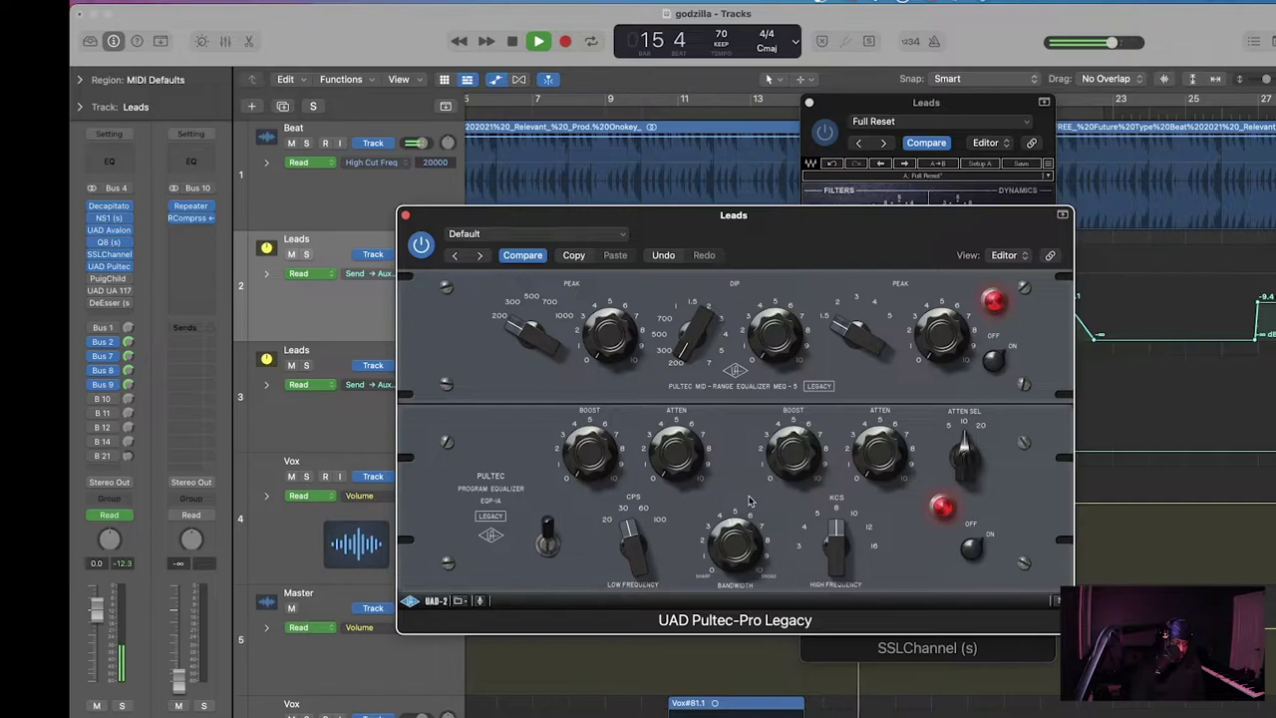
Step: Replay from around bar 10, set the Pultec attenuation selector to 20, and stop playback
{"action": "left_click", "coordinate": [648, 113]}
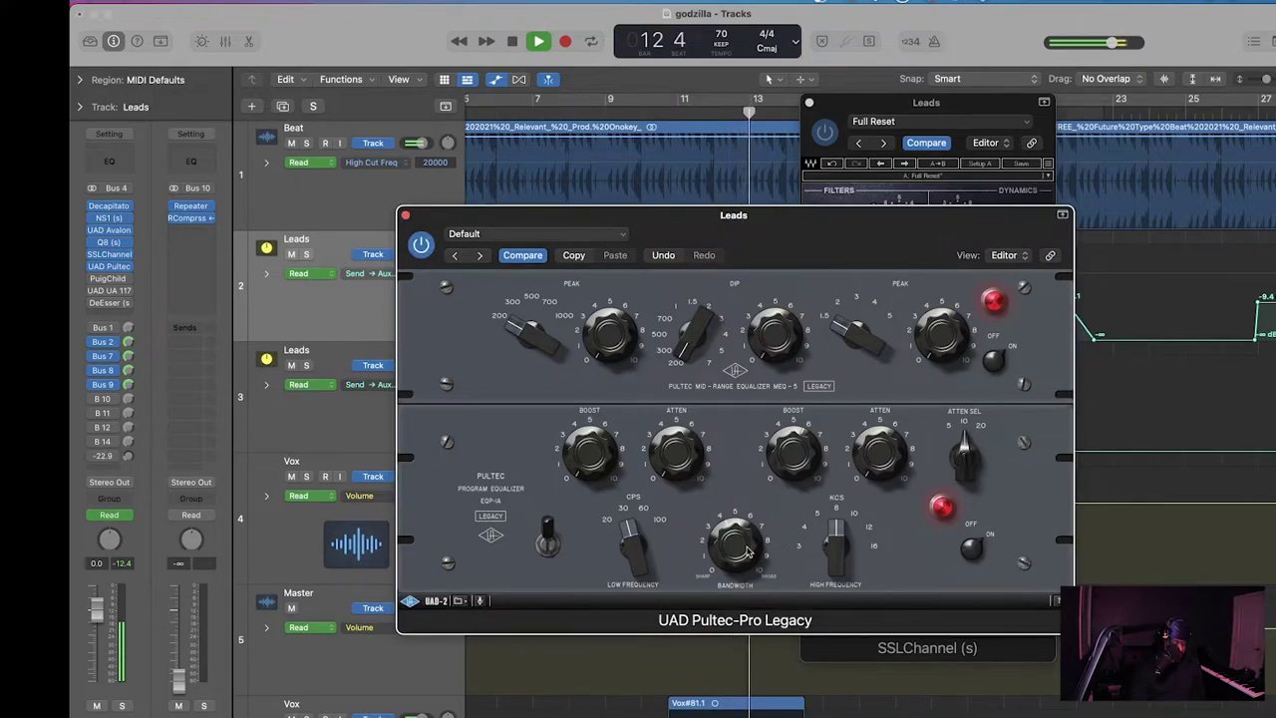
{"action": "left_click", "coordinate": [977, 423]}
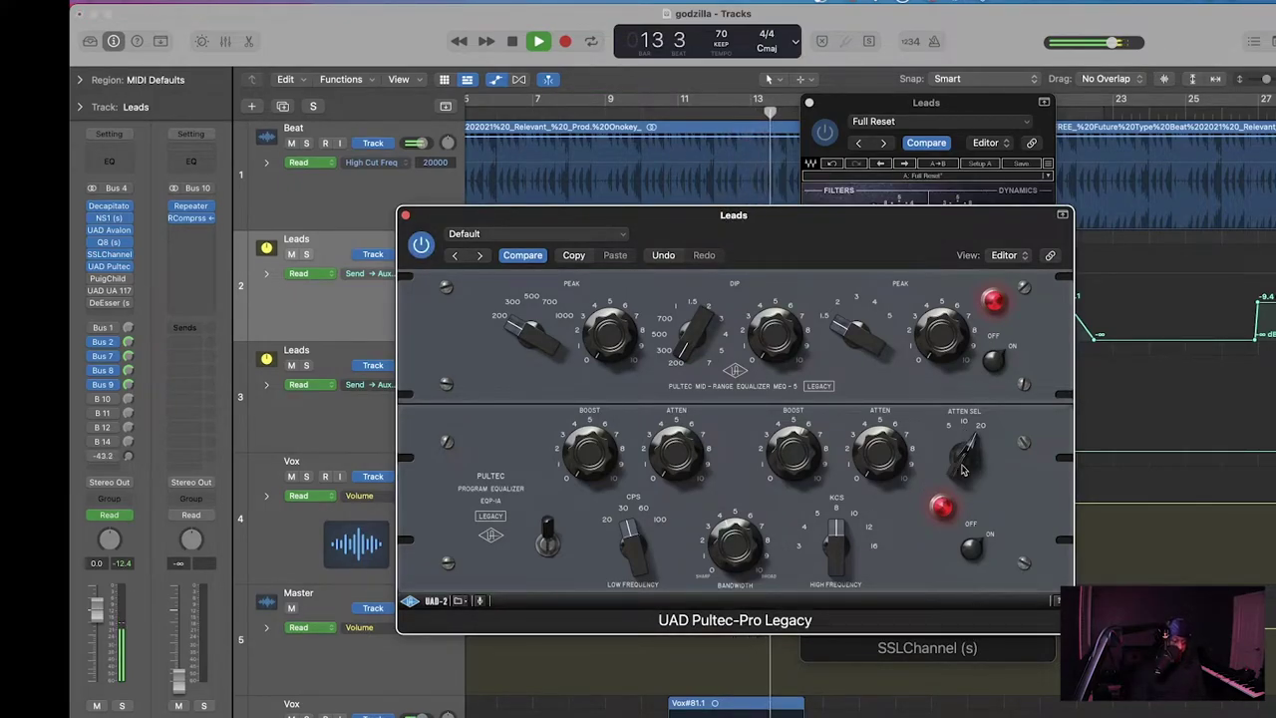
{"action": "key", "text": "space"}
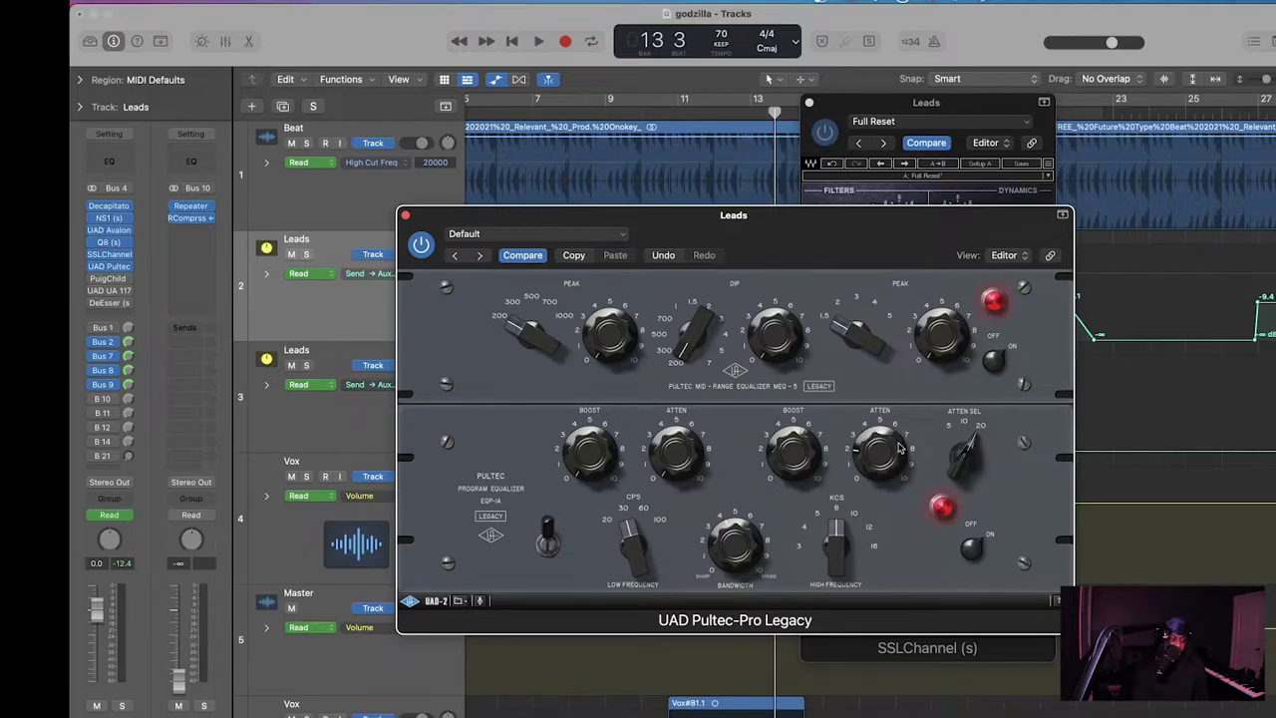
Step: Replay the mix from bar 9, adjust the Pultec high-frequency attenuation during playback, and stop
{"action": "left_click", "coordinate": [607, 118]}
{"action": "key", "text": "space"}
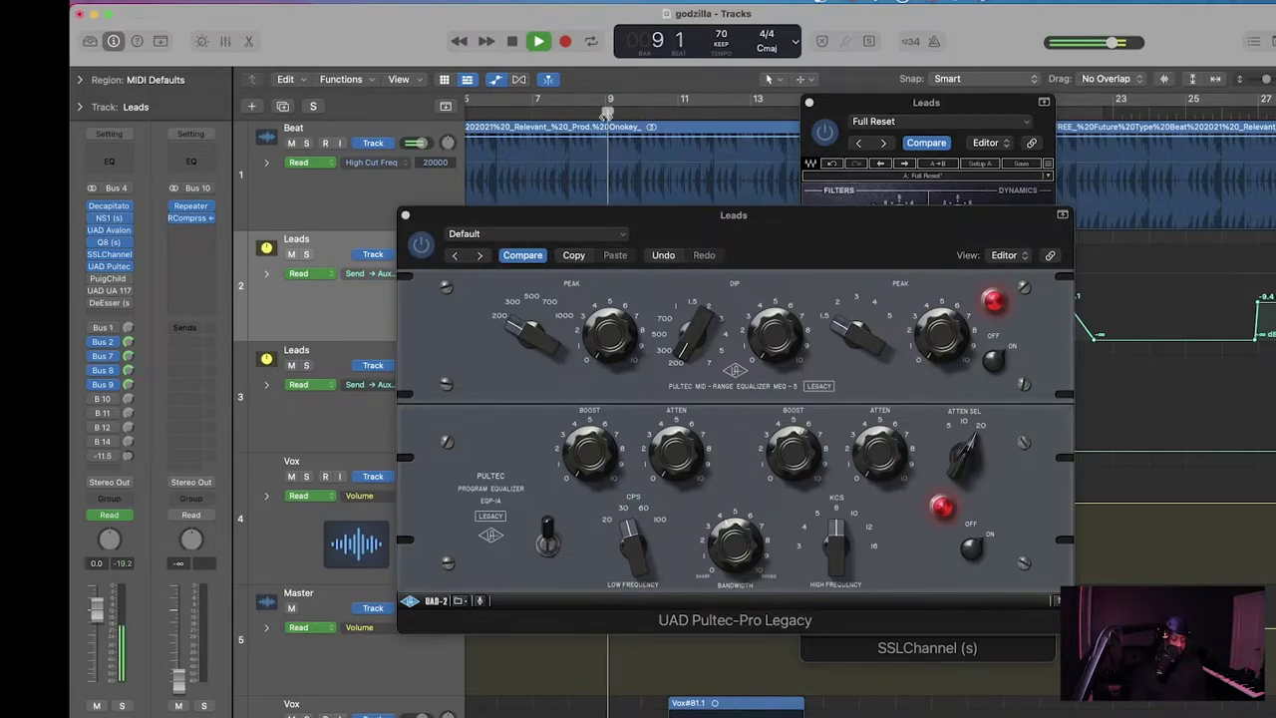
{"action": "left_click", "coordinate": [876, 445]}
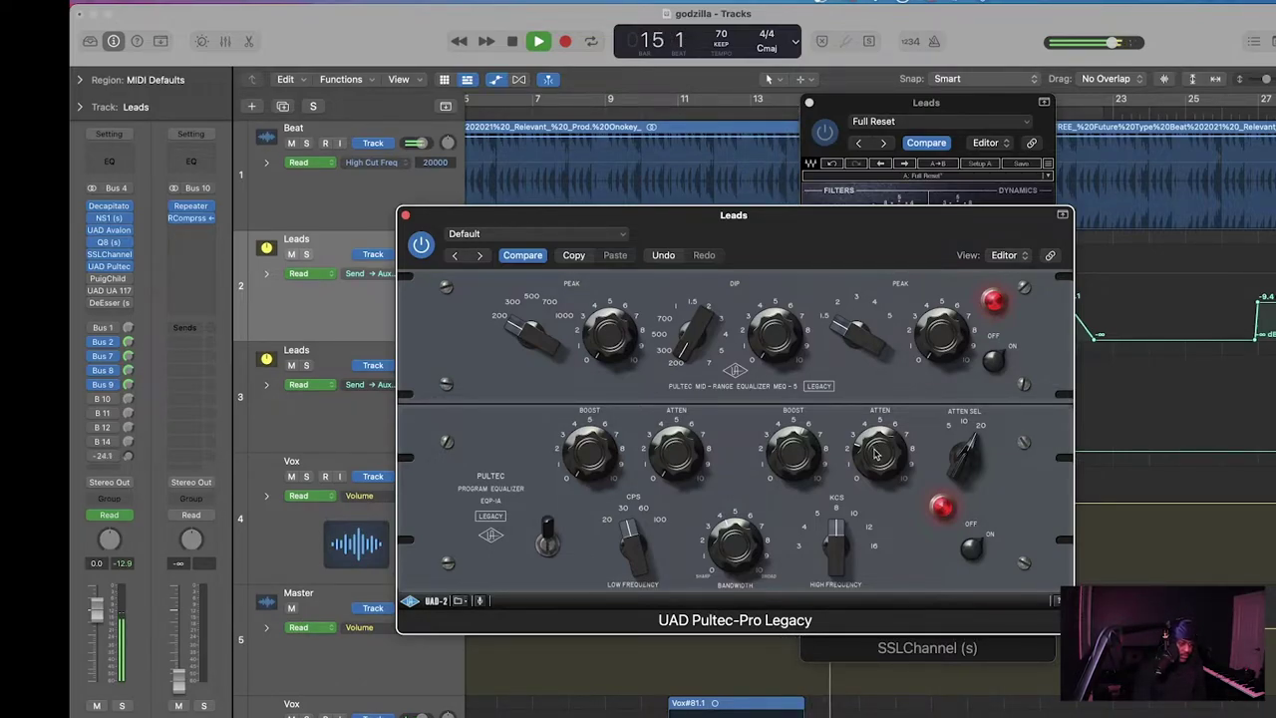
{"action": "key", "text": "space"}
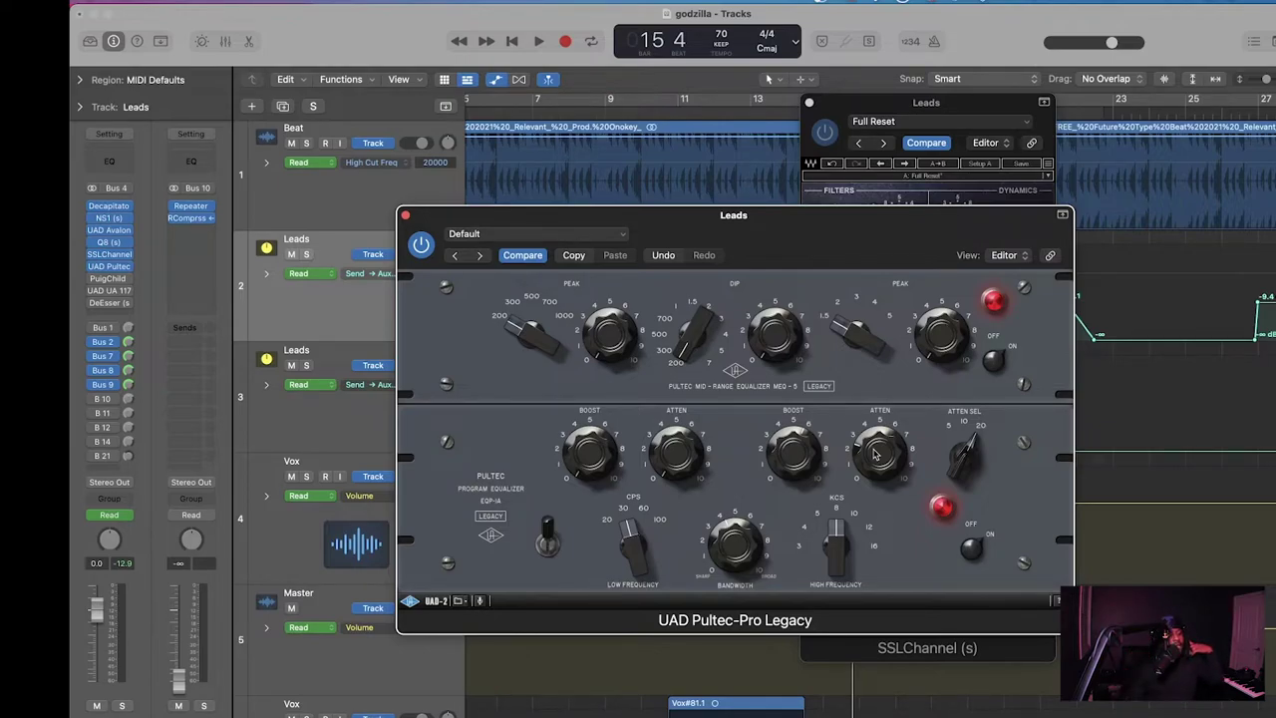
Step: Set the Pultec low frequency to 100 CPS and raise the low-frequency attenuation while playing from around bar 11
{"action": "left_click_drag", "start_coordinate": [631, 546], "coordinate": [655, 315]}
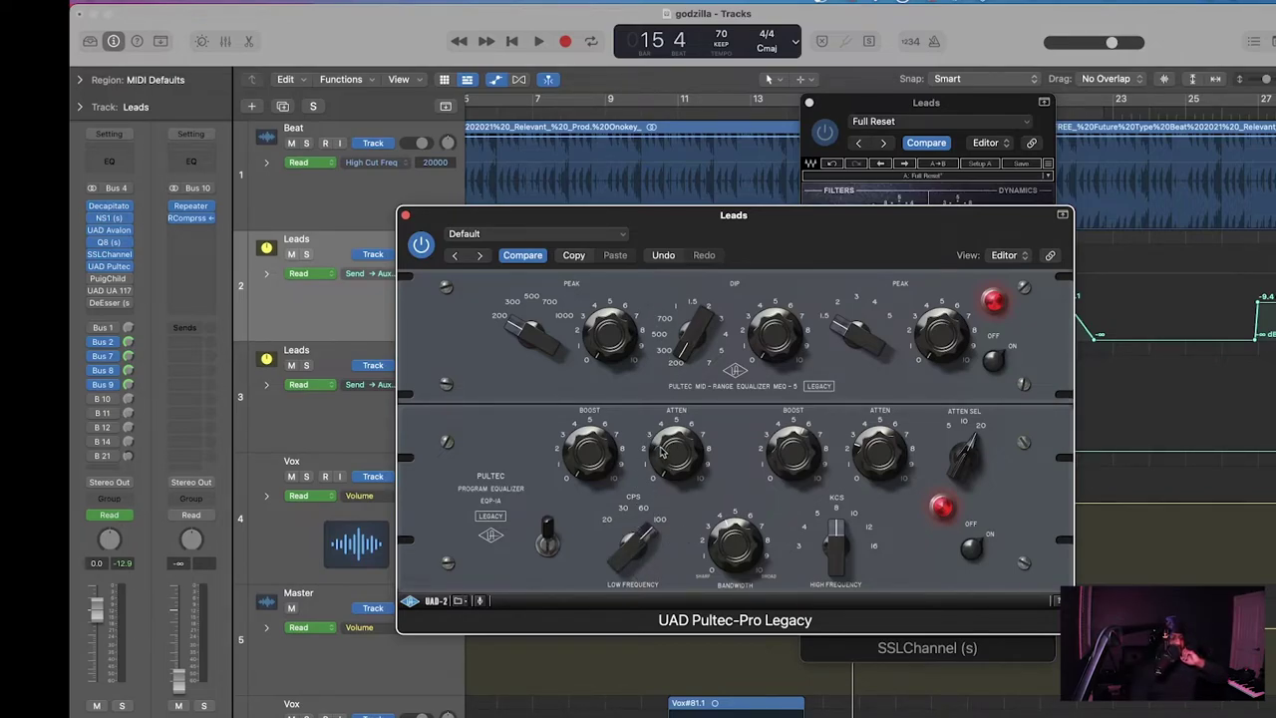
{"action": "left_click", "coordinate": [674, 187]}
{"action": "key", "text": "space"}
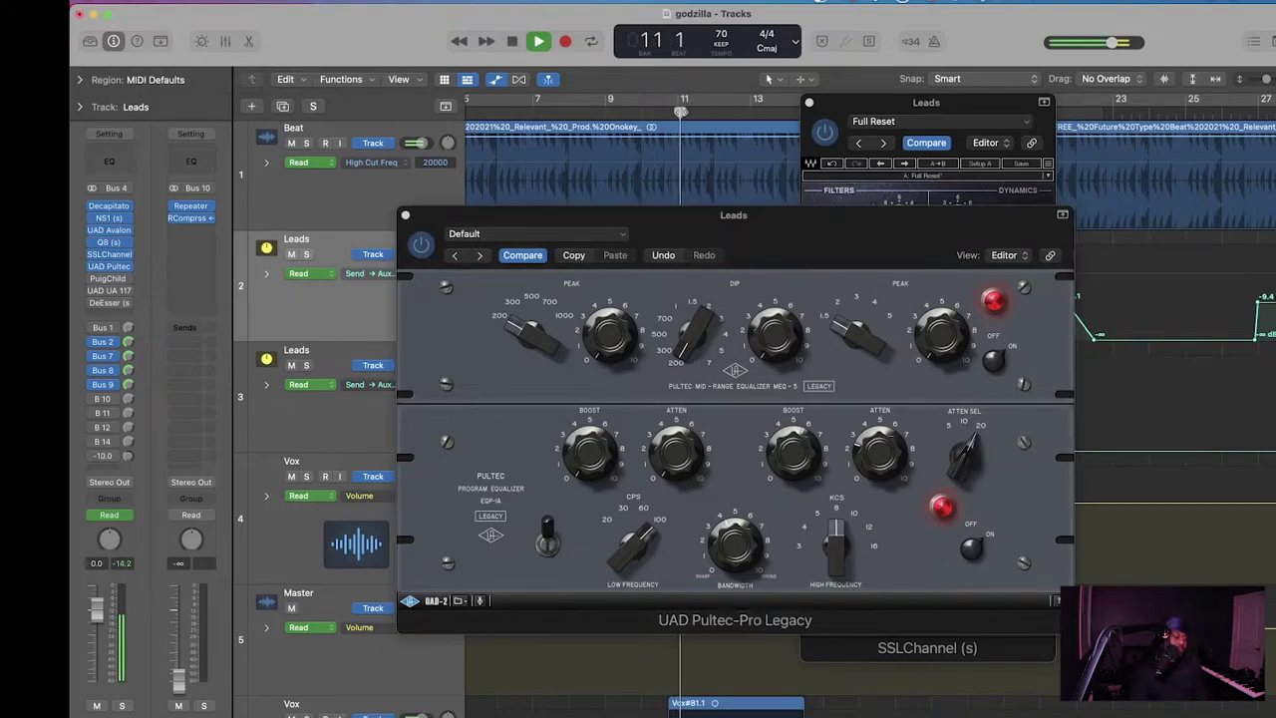
{"action": "left_click", "coordinate": [676, 453]}
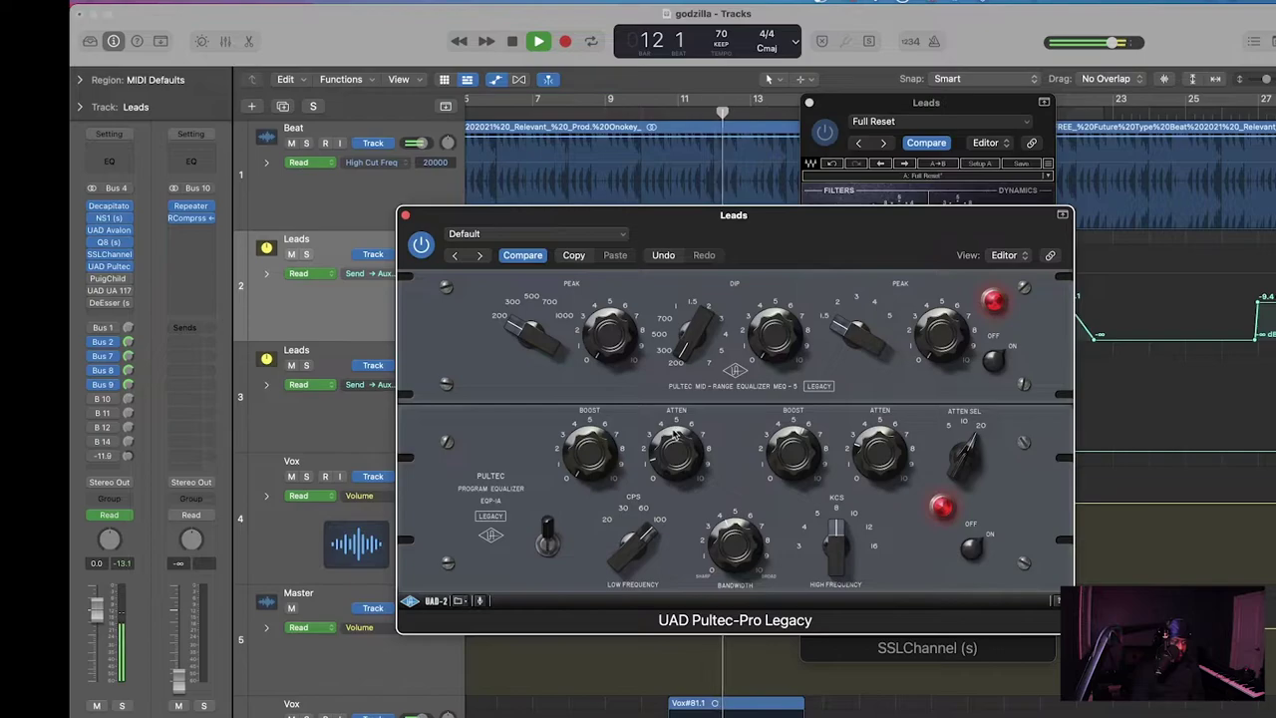
Step: Refine the Pultec low-frequency attenuation with the Leads track soloed, replay from around bar 11, return to the full mix, and stop
{"action": "left_click", "coordinate": [306, 255]}
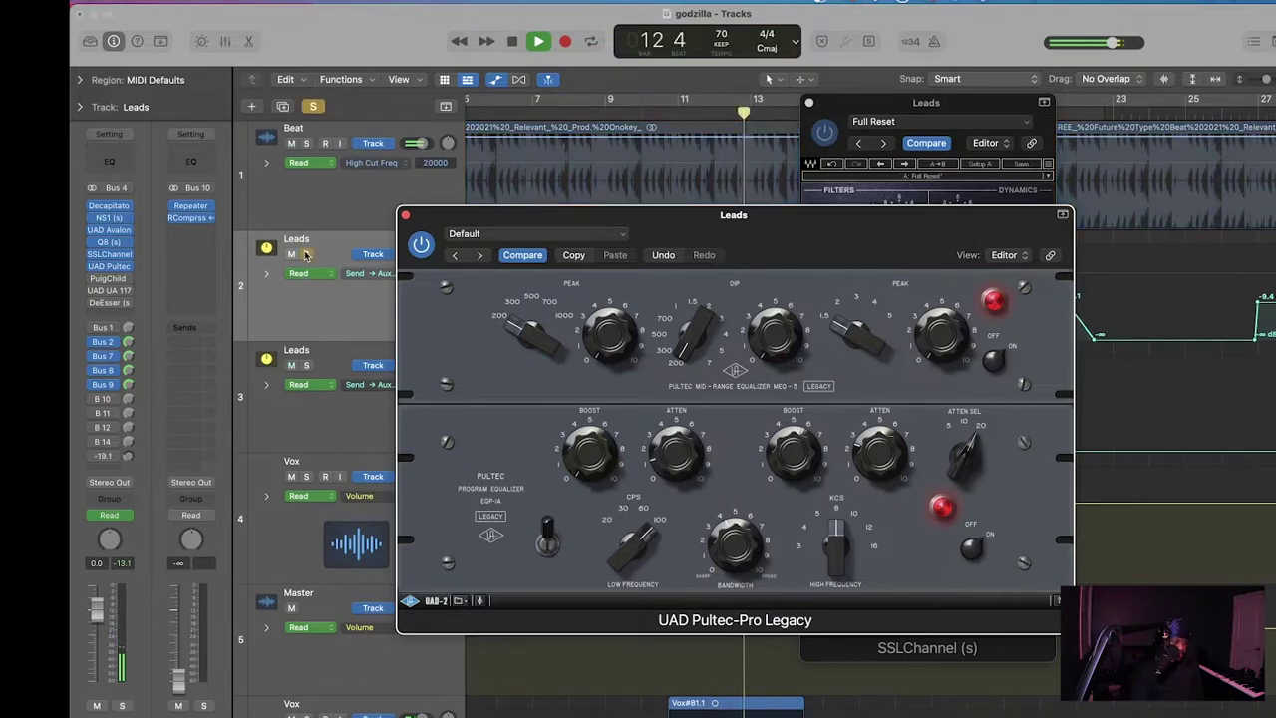
{"action": "left_click", "coordinate": [684, 461]}
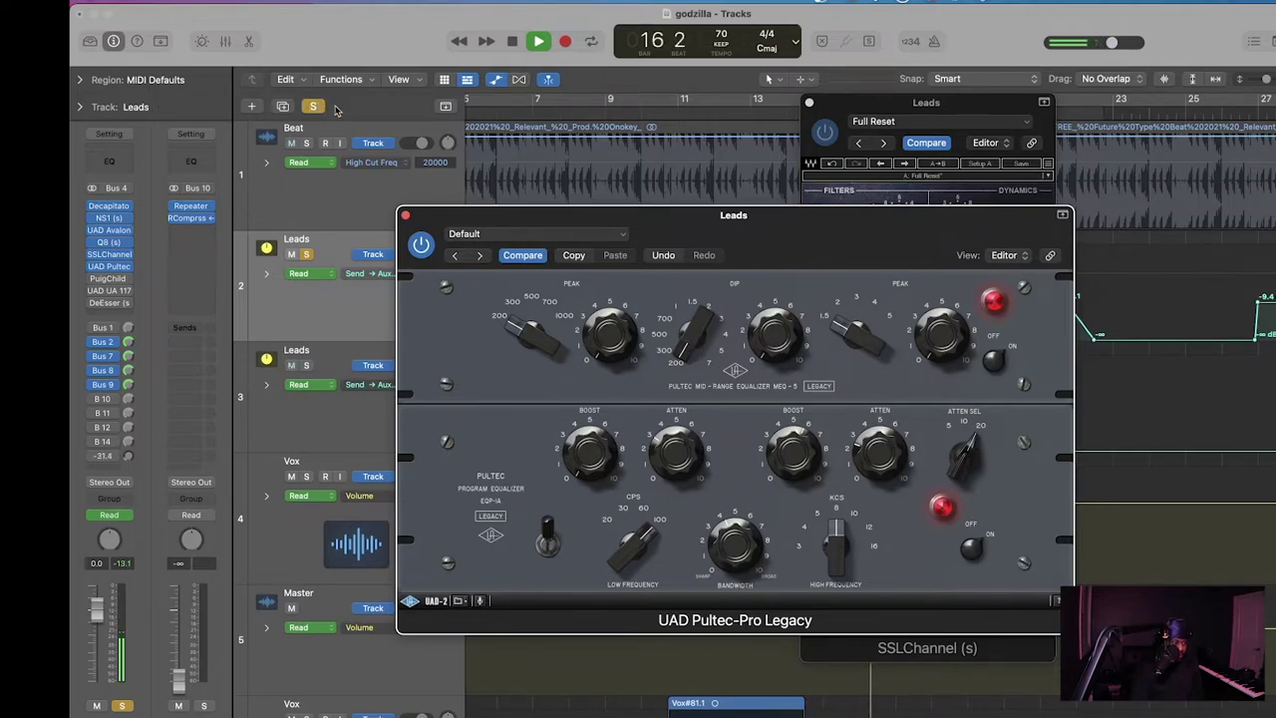
{"action": "left_click", "coordinate": [660, 110]}
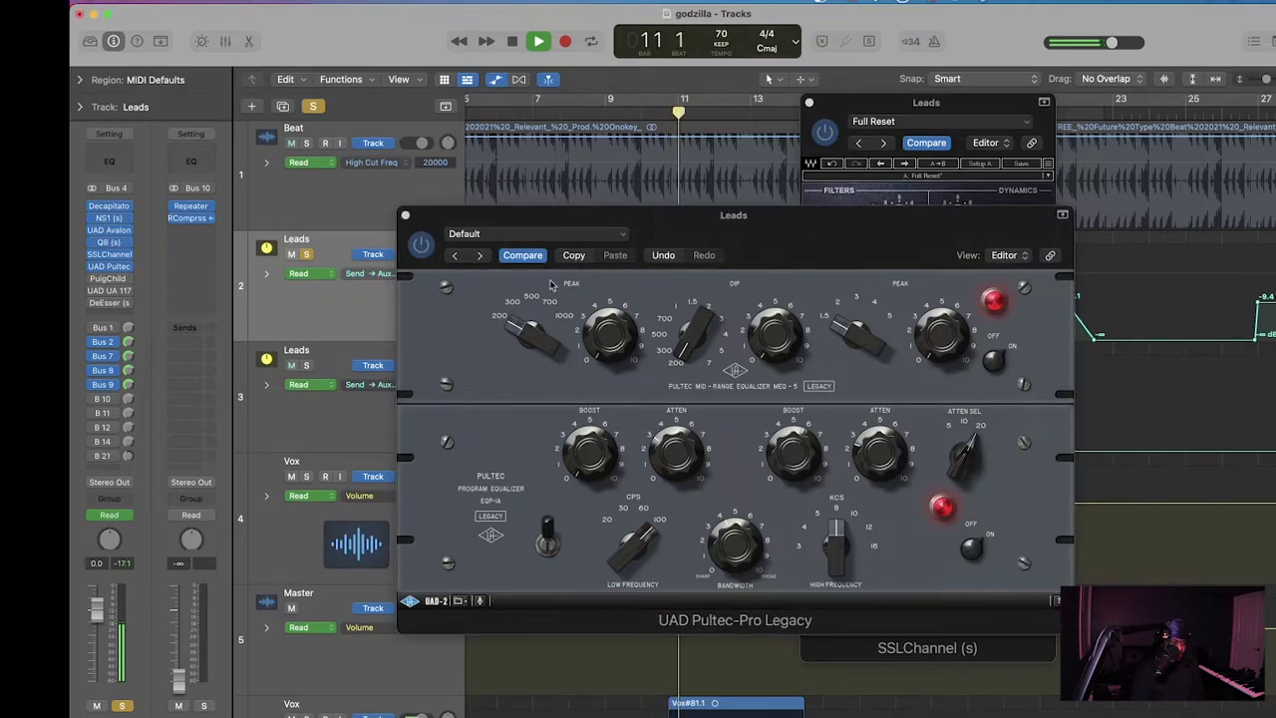
{"action": "left_click", "coordinate": [317, 107]}
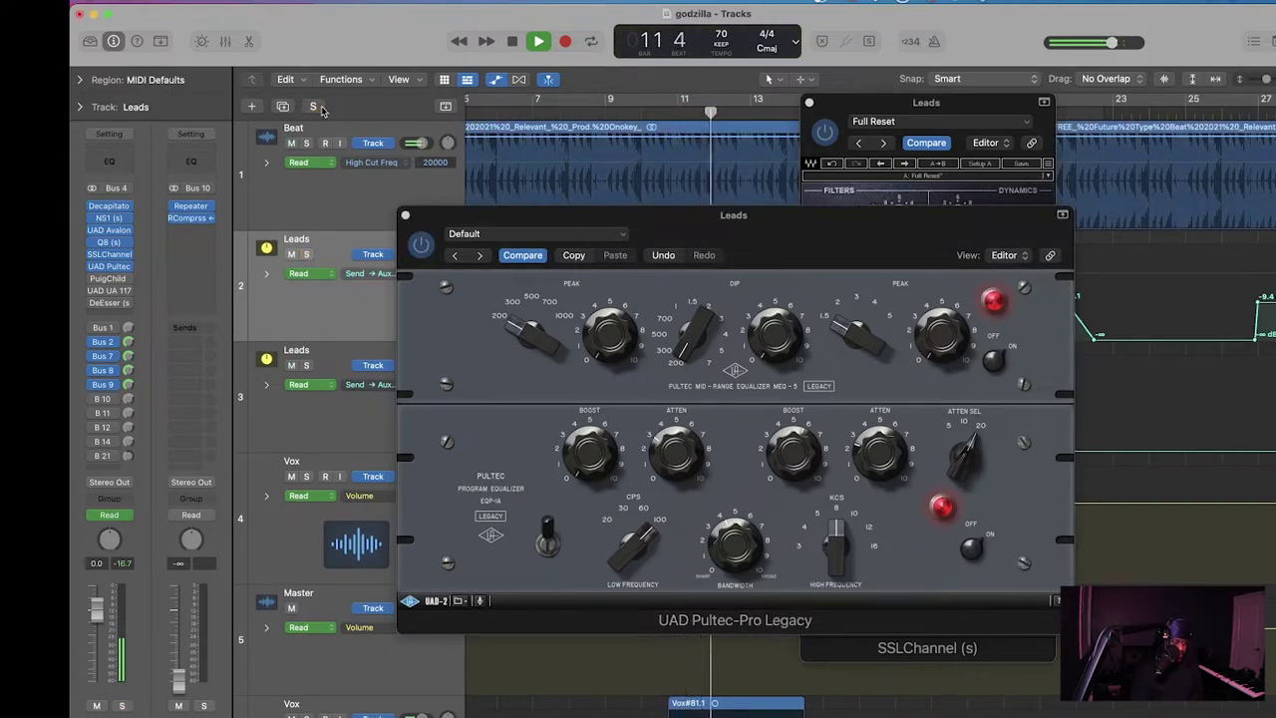
{"action": "key", "text": "space"}
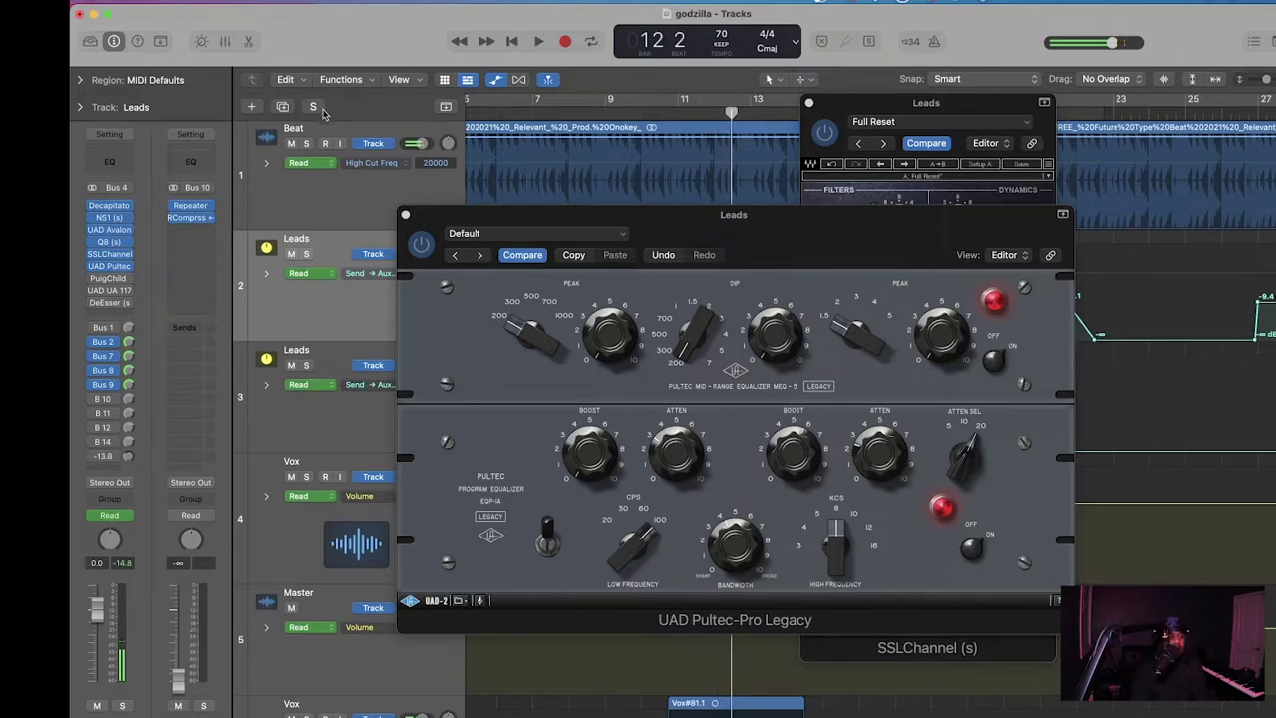
Step: Compare the mix with the Pultec bypassed and enabled, replaying from around bar 9, and stop playback
{"action": "left_click", "coordinate": [420, 246]}
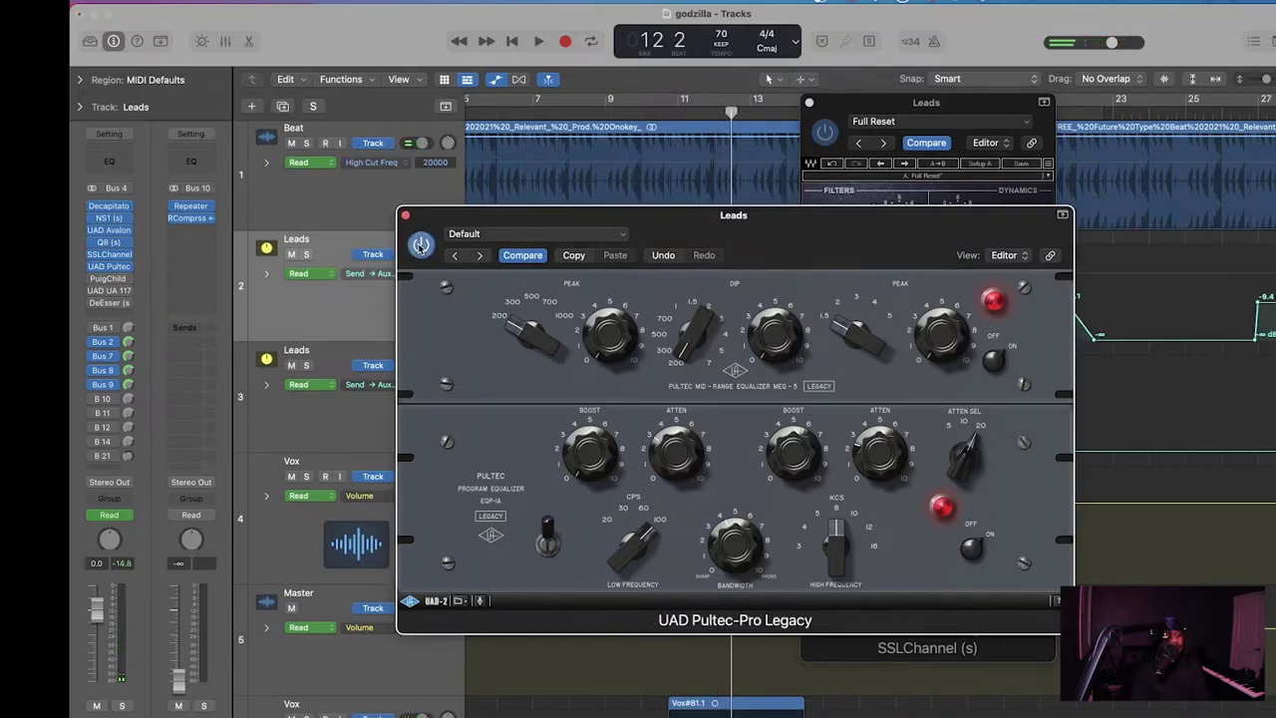
{"action": "left_click", "coordinate": [616, 110]}
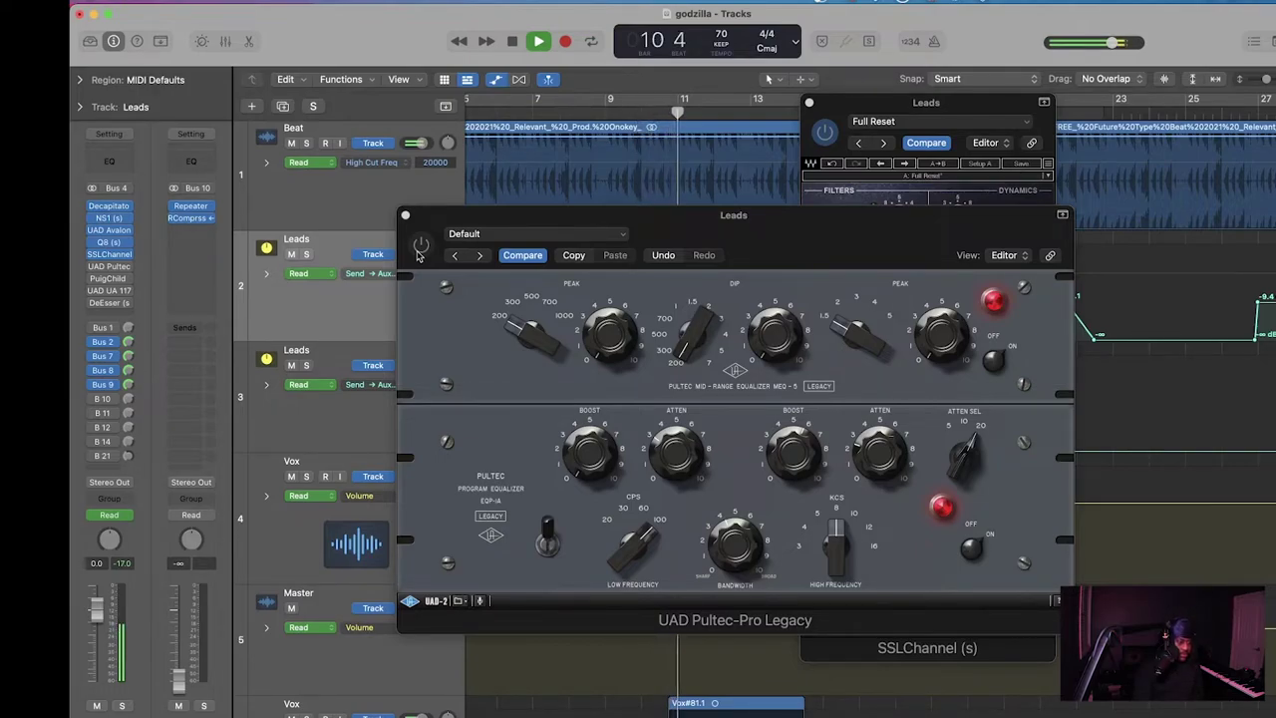
{"action": "left_click", "coordinate": [419, 251]}
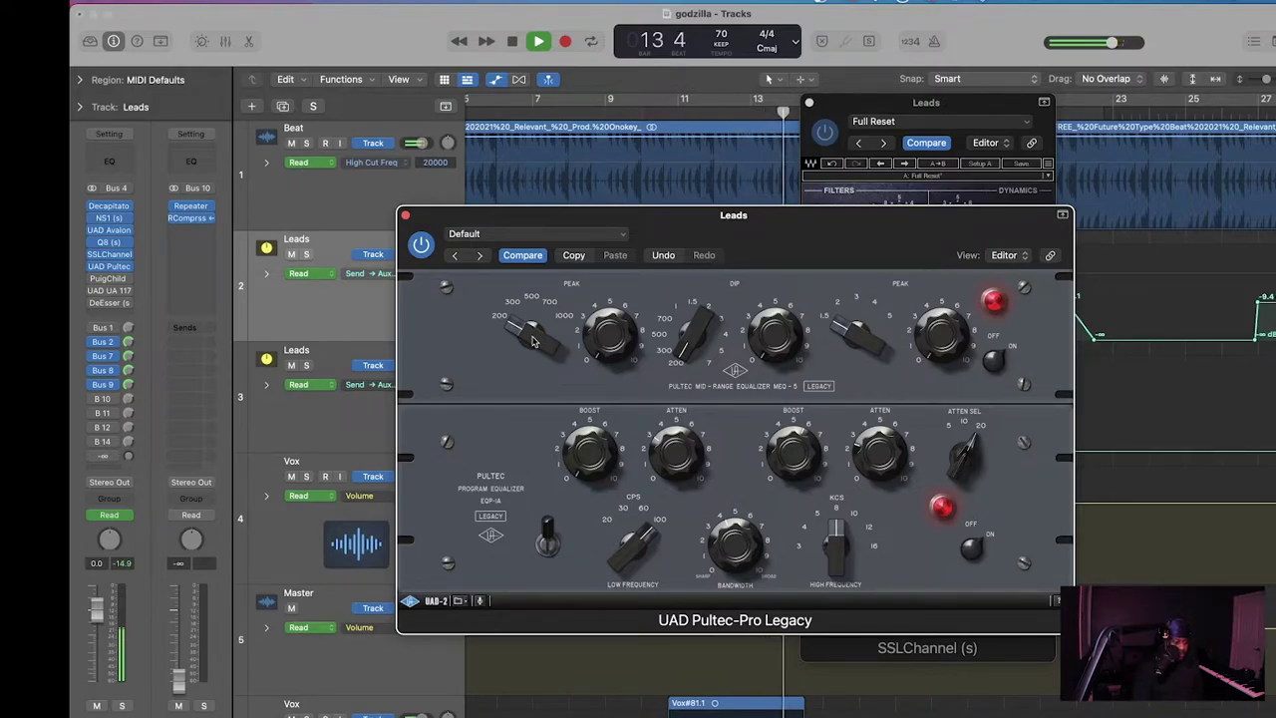
{"action": "key", "text": "space"}
Step: Set the Pultec dip frequency to 300 and check the low-frequency EQ band in the Leads SSLChannel, closing its window
{"action": "left_click_drag", "start_coordinate": [699, 336], "coordinate": [697, 332]}
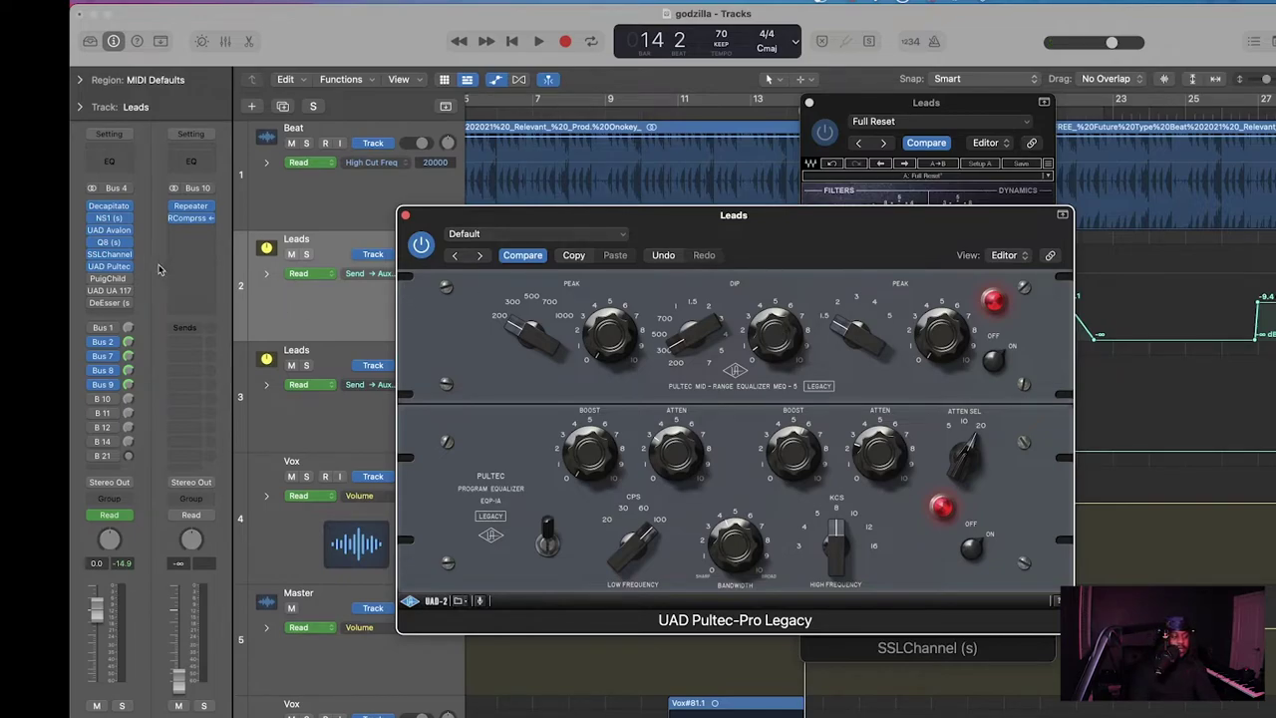
{"action": "left_click", "coordinate": [113, 257]}
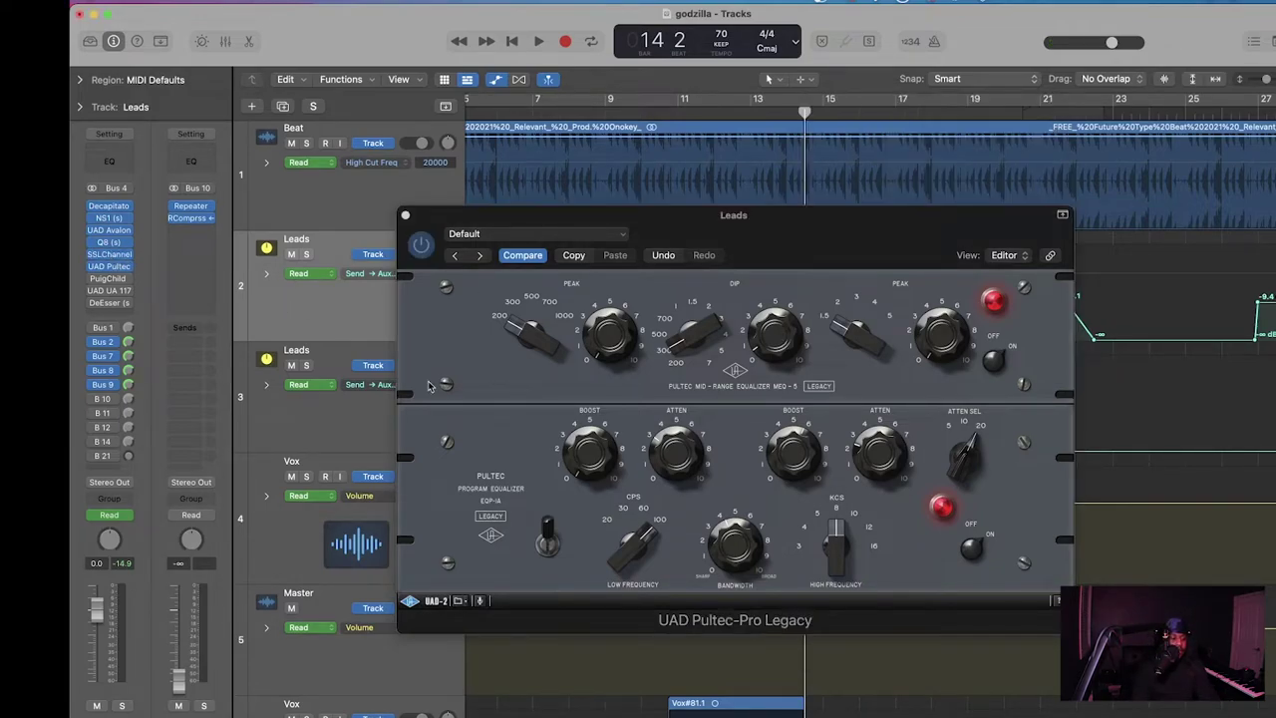
{"action": "left_click", "coordinate": [112, 256]}
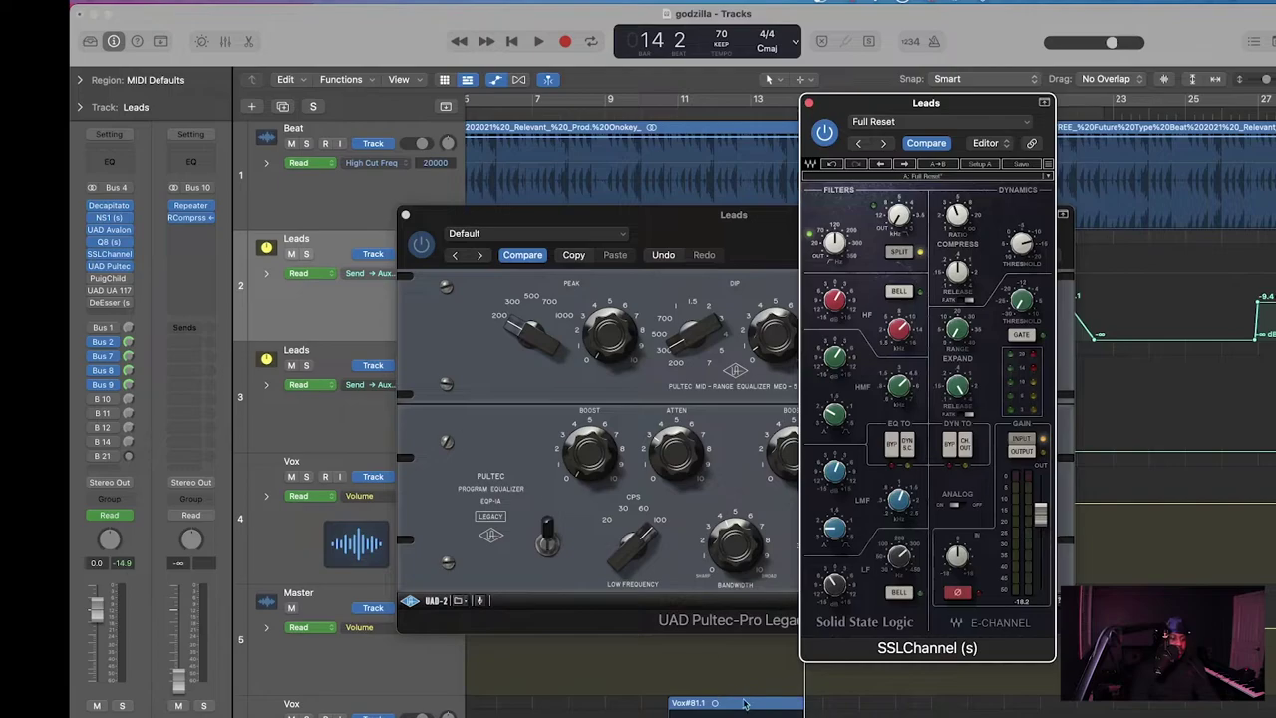
{"action": "left_click_drag", "start_coordinate": [895, 564], "coordinate": [894, 554]}
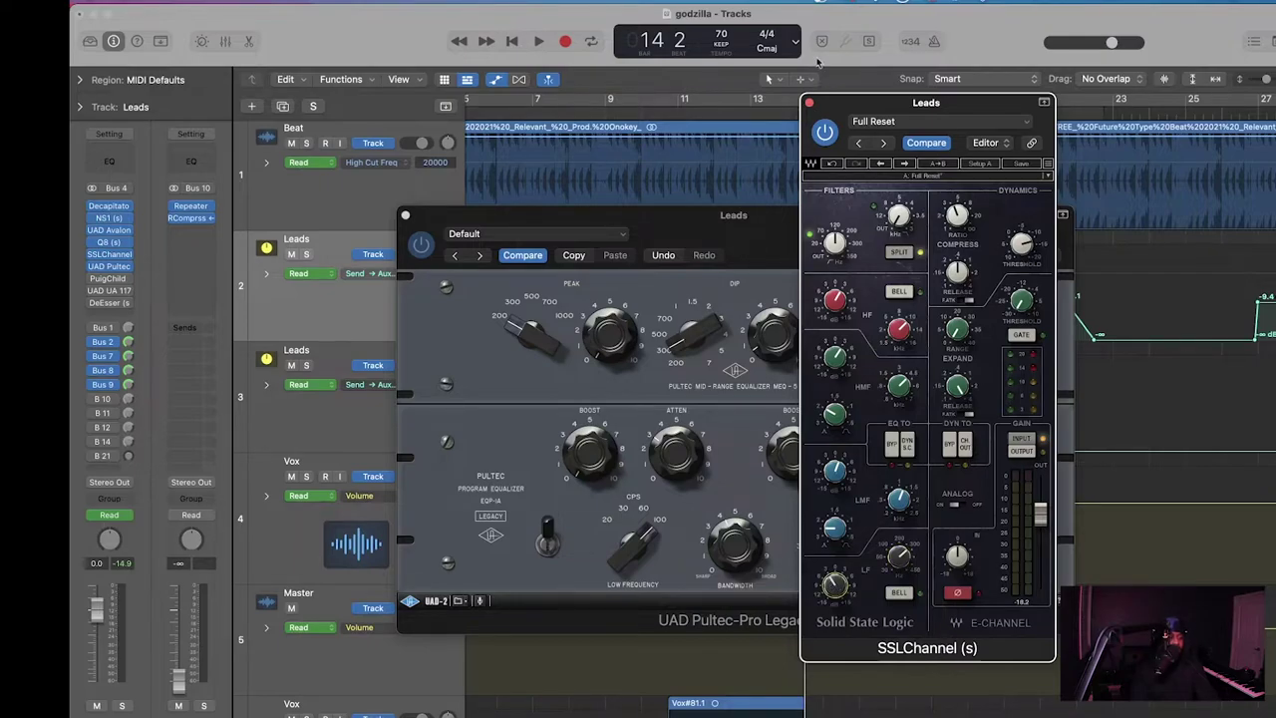
{"action": "left_click", "coordinate": [809, 104]}
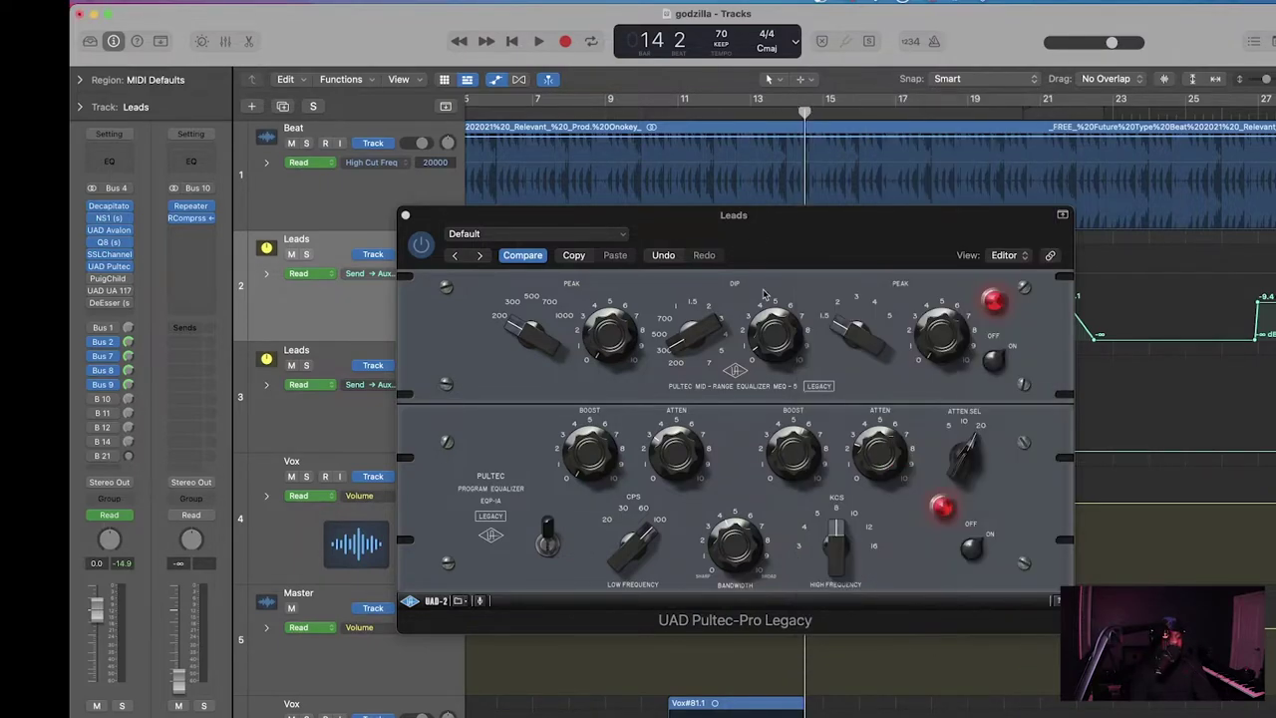
Step: Replay the mix from around bar 10 and raise the Pultec dip amount during playback
{"action": "left_click", "coordinate": [784, 347]}
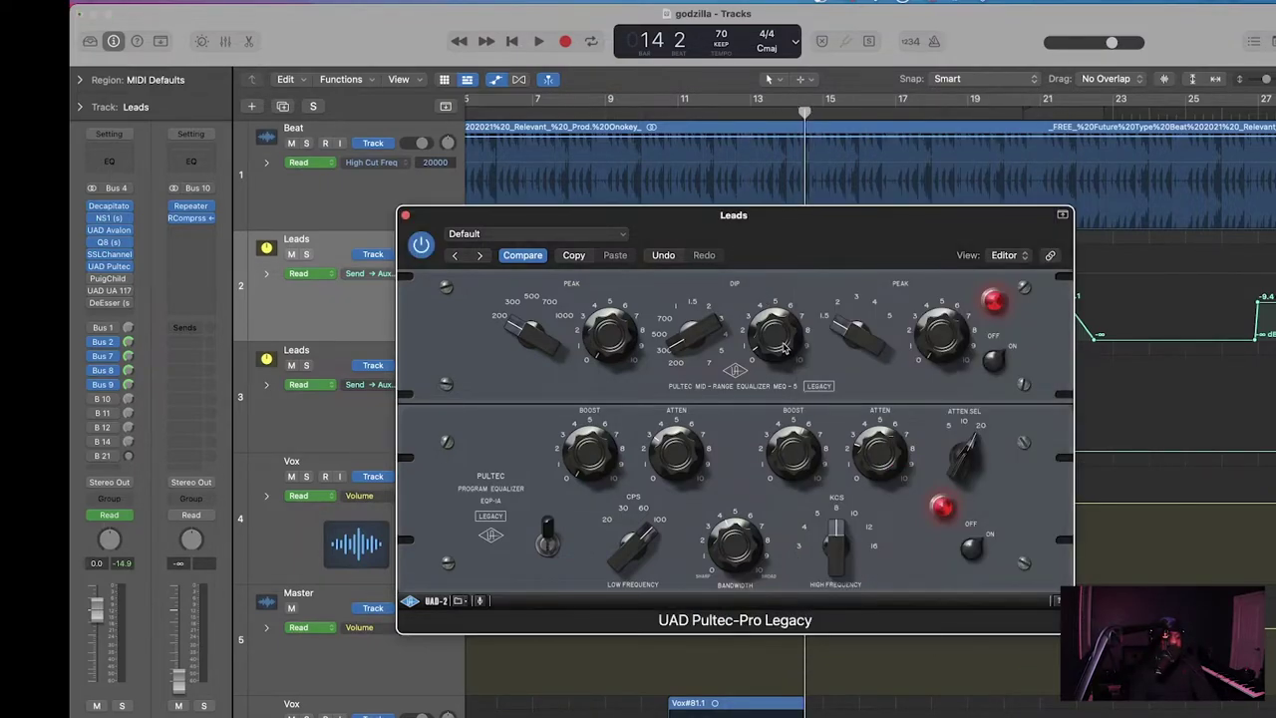
{"action": "left_click", "coordinate": [658, 112]}
{"action": "key", "text": "space"}
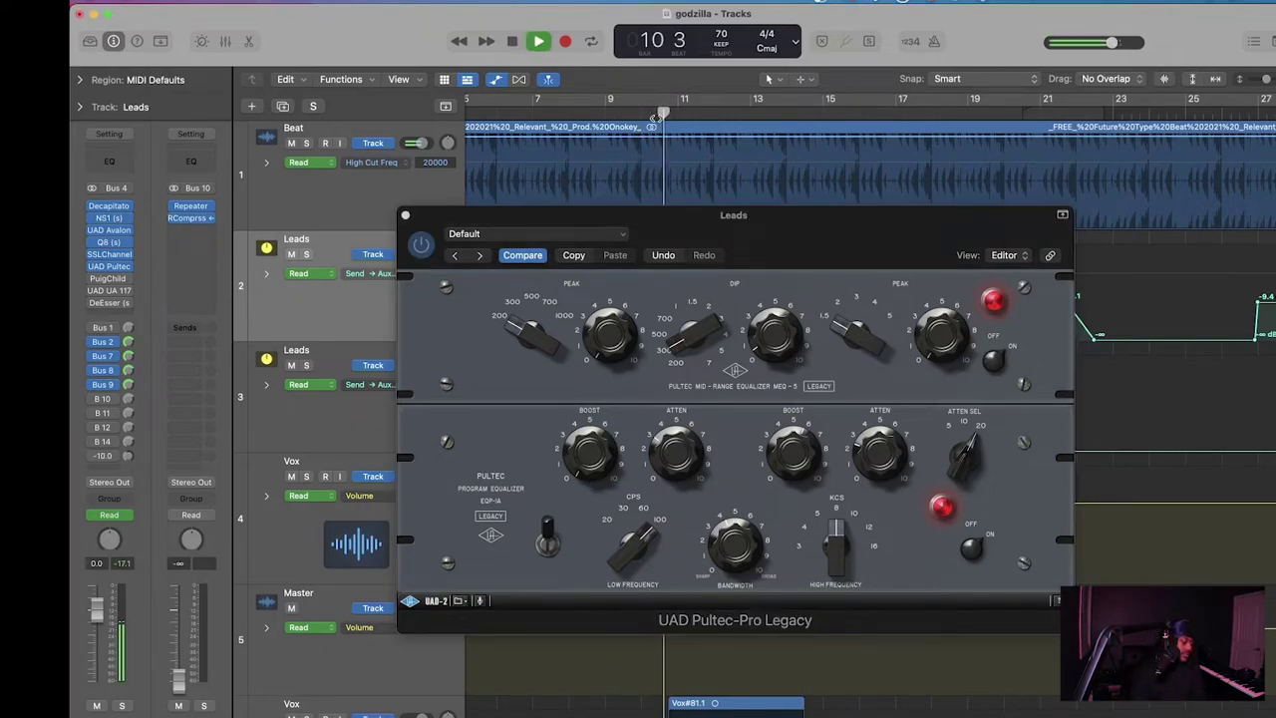
{"action": "left_click", "coordinate": [776, 335]}
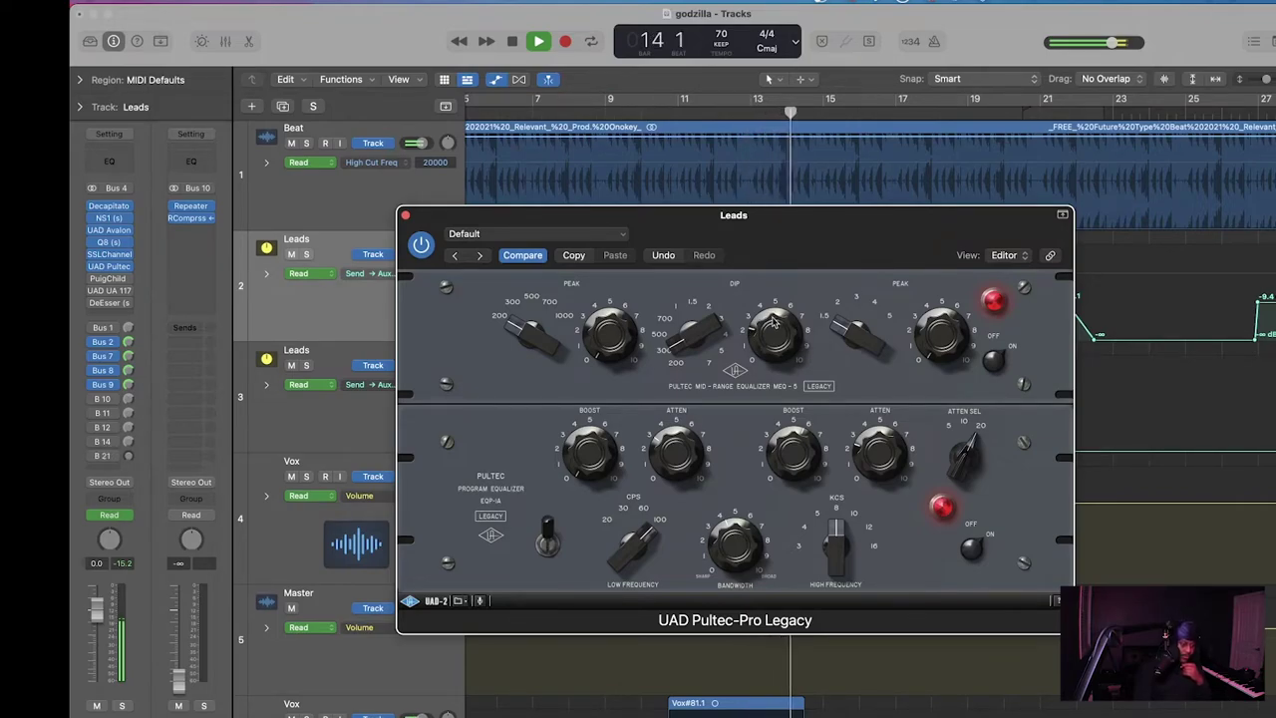
Step: Compare the Pultec bypassed and enabled during playback, and listen again from around bar 11 with it enabled
{"action": "left_click", "coordinate": [421, 246]}
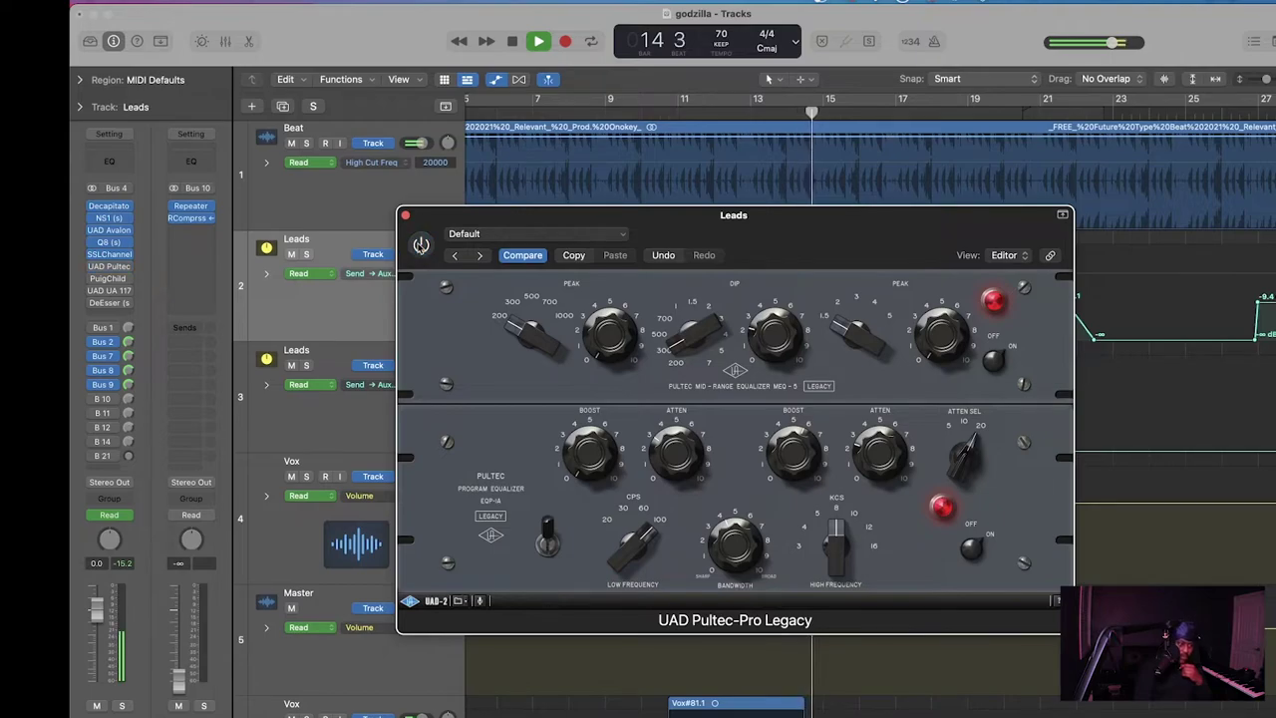
{"action": "left_click", "coordinate": [420, 245]}
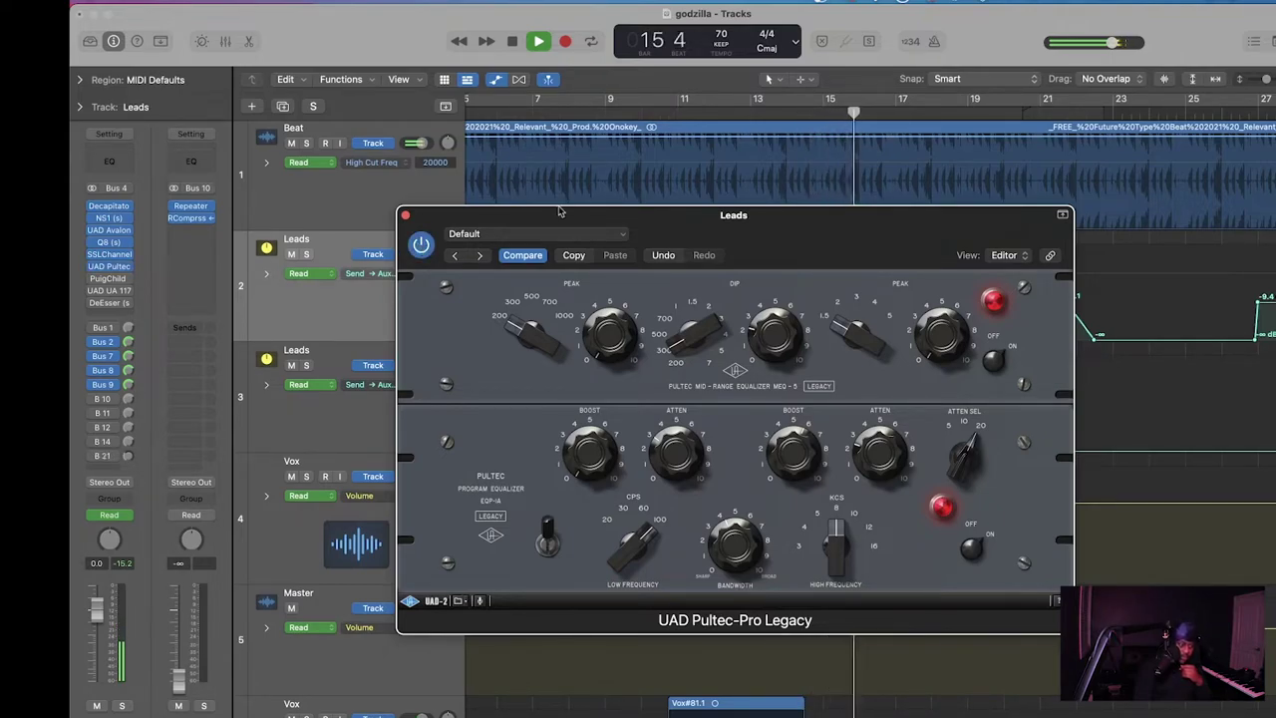
{"action": "left_click", "coordinate": [697, 112]}
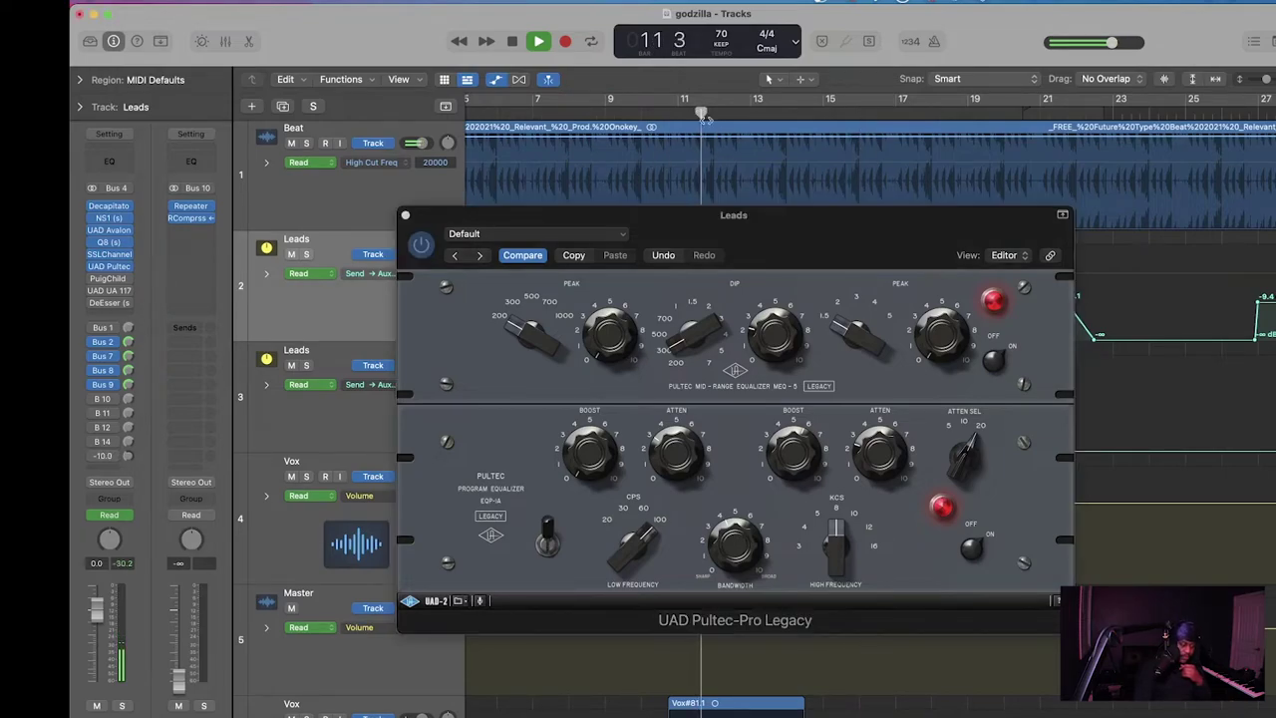
{"action": "left_click", "coordinate": [498, 366]}
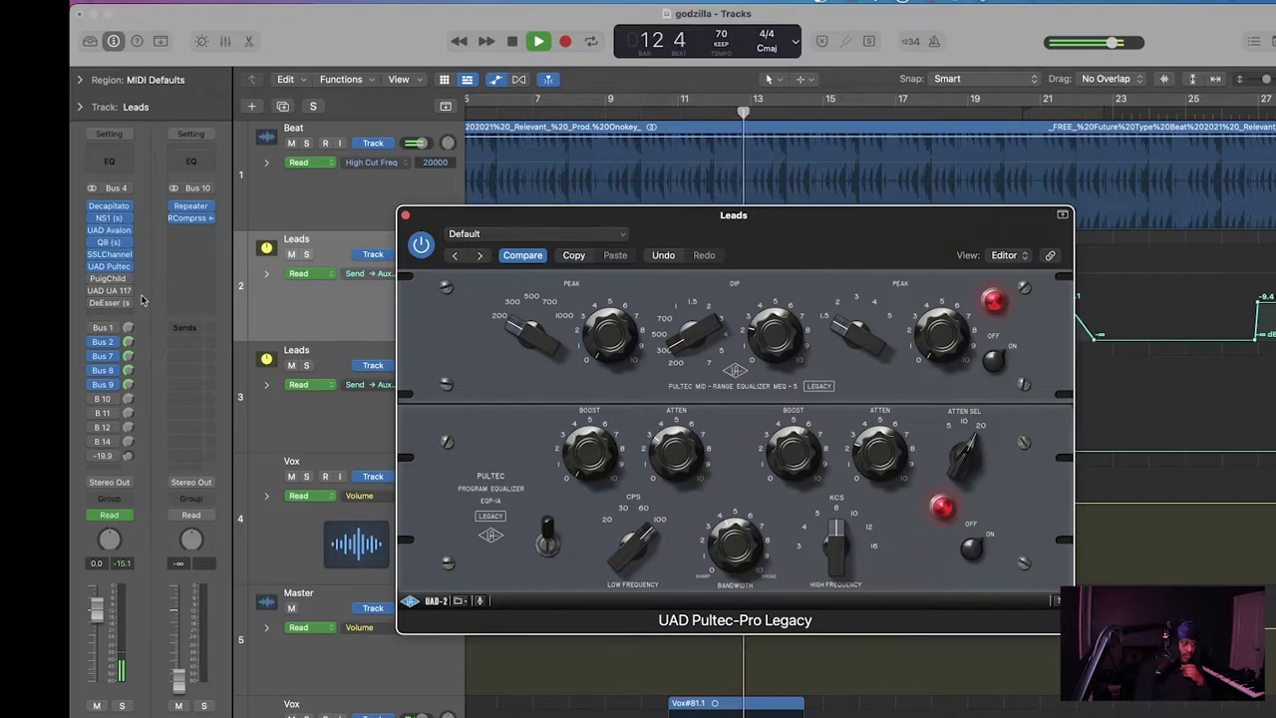
Step: Enable the PuigChild 670 on the Leads bus, stop playback, and change its left time constant
{"action": "left_click", "coordinate": [110, 279]}
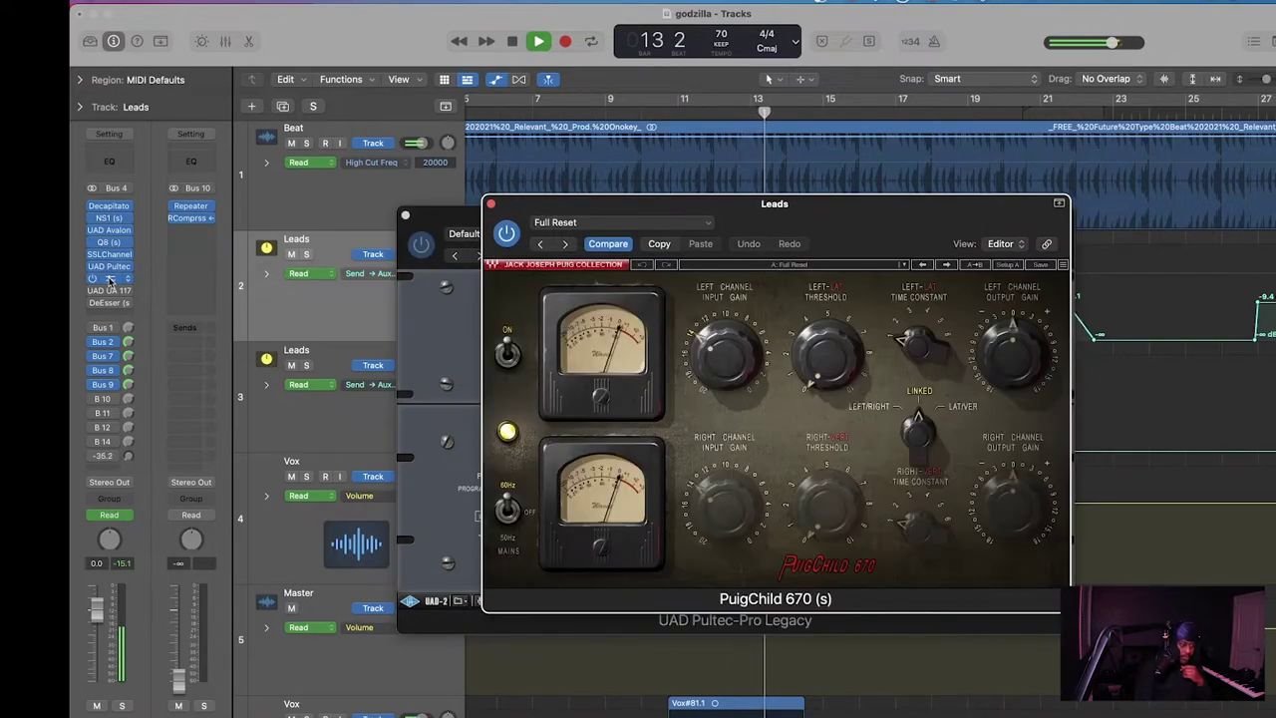
{"action": "key", "text": "space"}
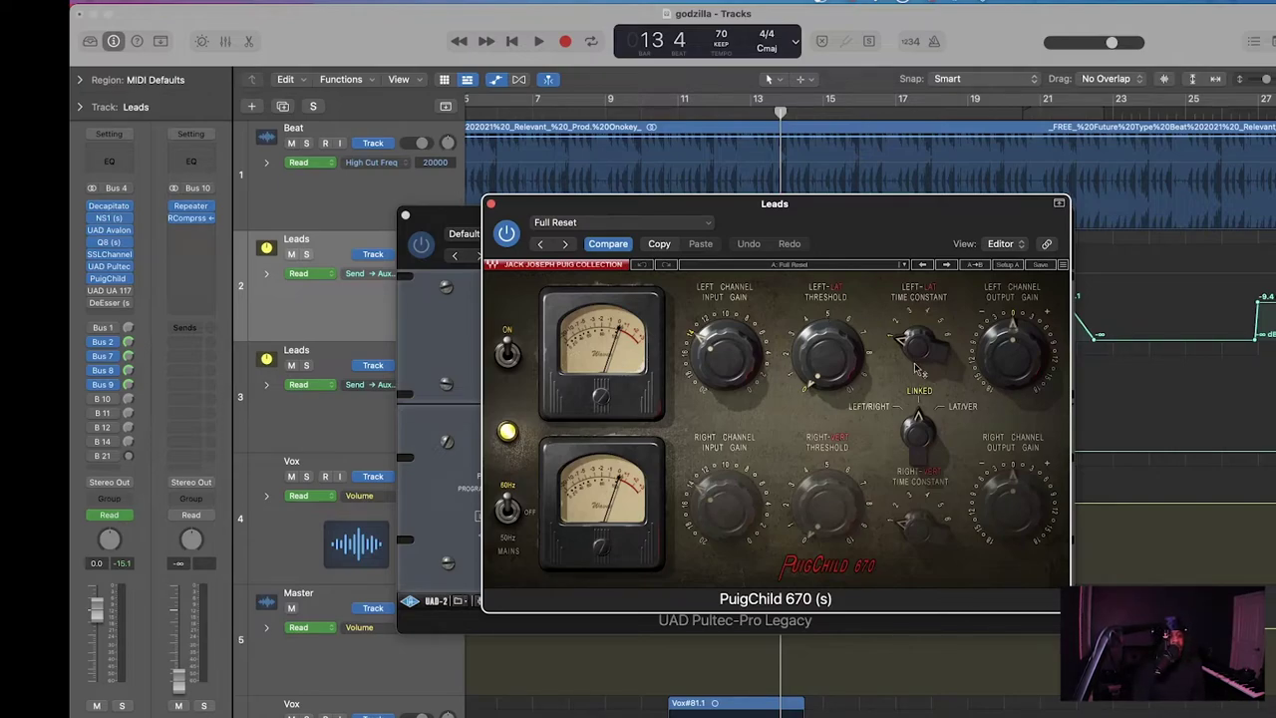
{"action": "left_click_drag", "start_coordinate": [902, 342], "coordinate": [903, 324]}
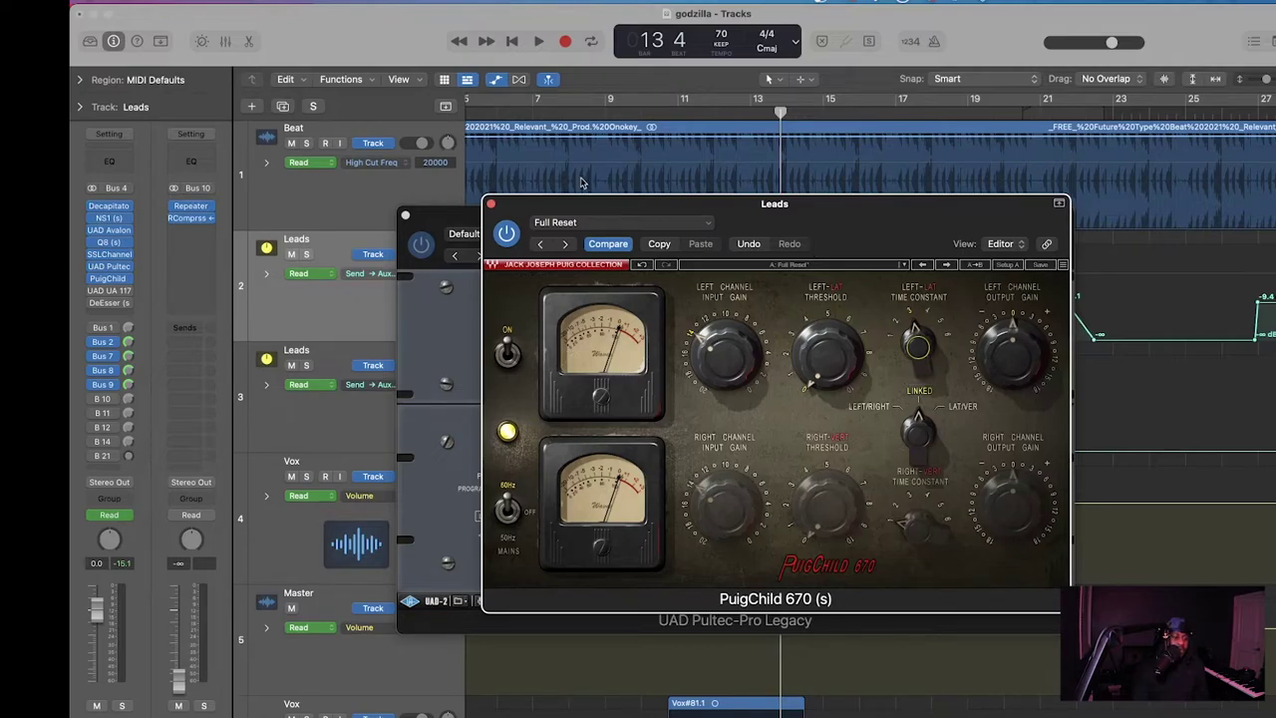
Step: Try the PuigChild input gain, and switch the channel mode to Left/Right and back to Linked
{"action": "left_click", "coordinate": [723, 364]}
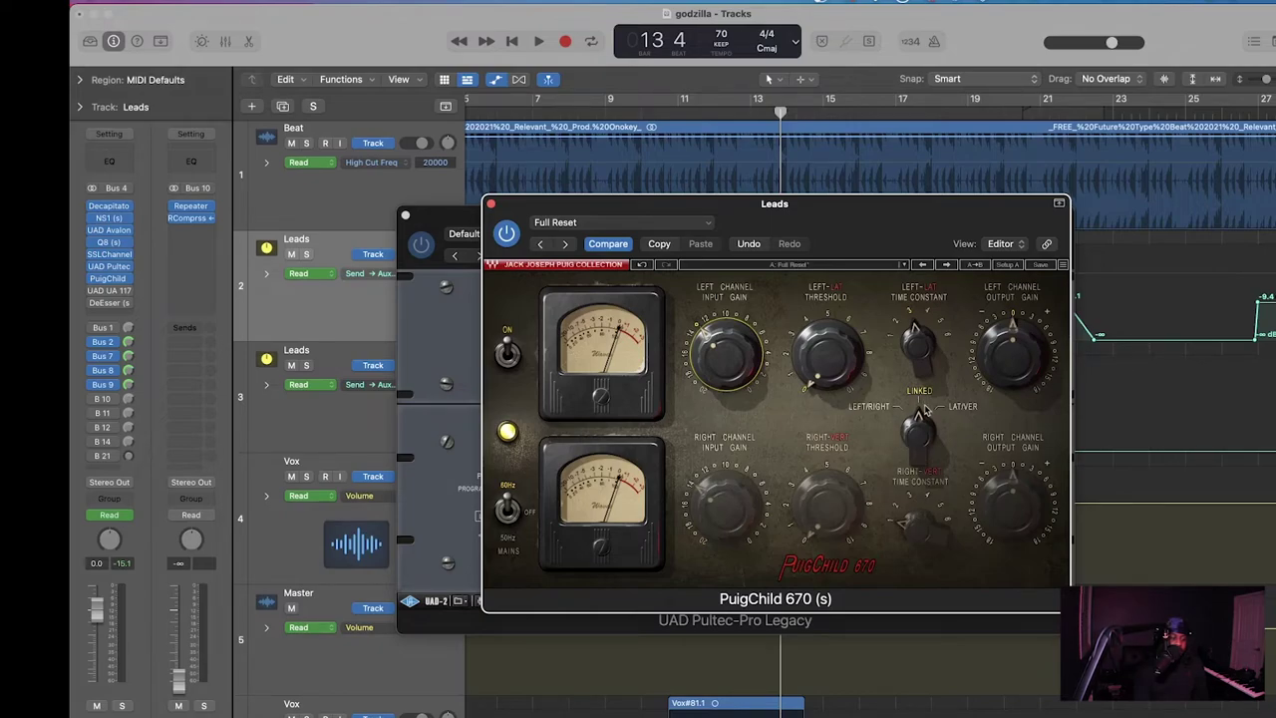
{"action": "left_click", "coordinate": [918, 427]}
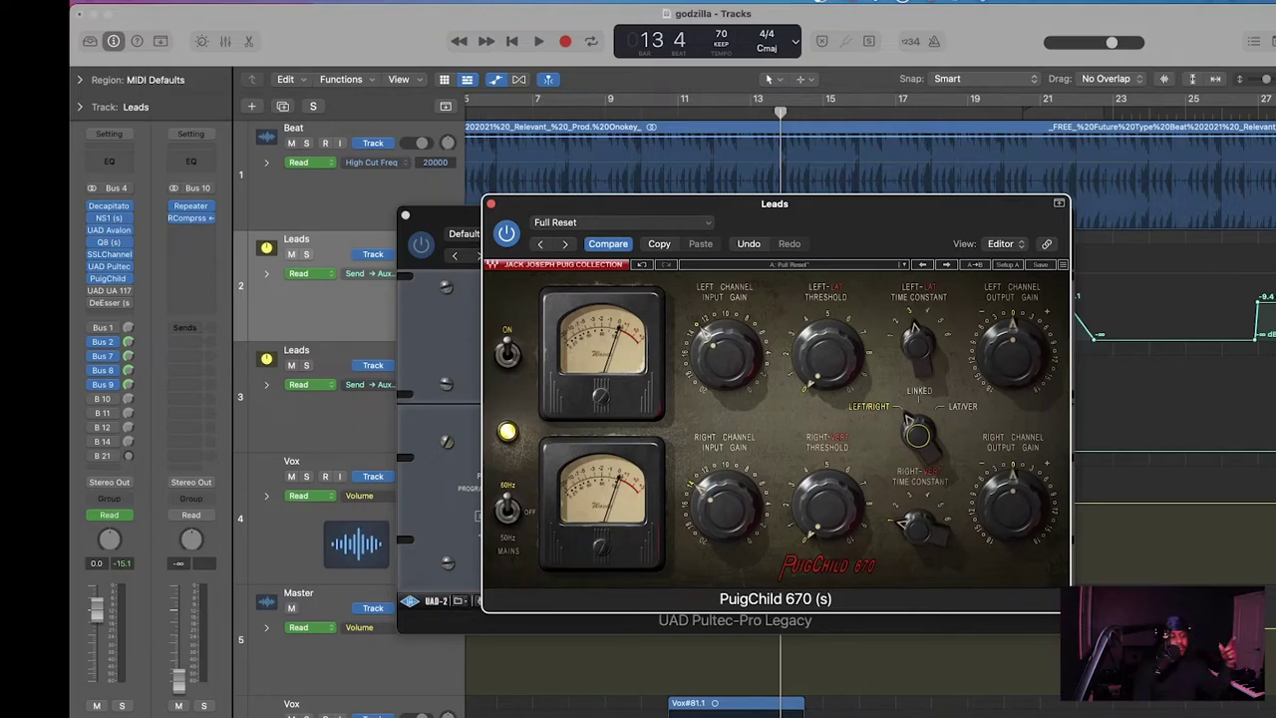
{"action": "left_click", "coordinate": [918, 429]}
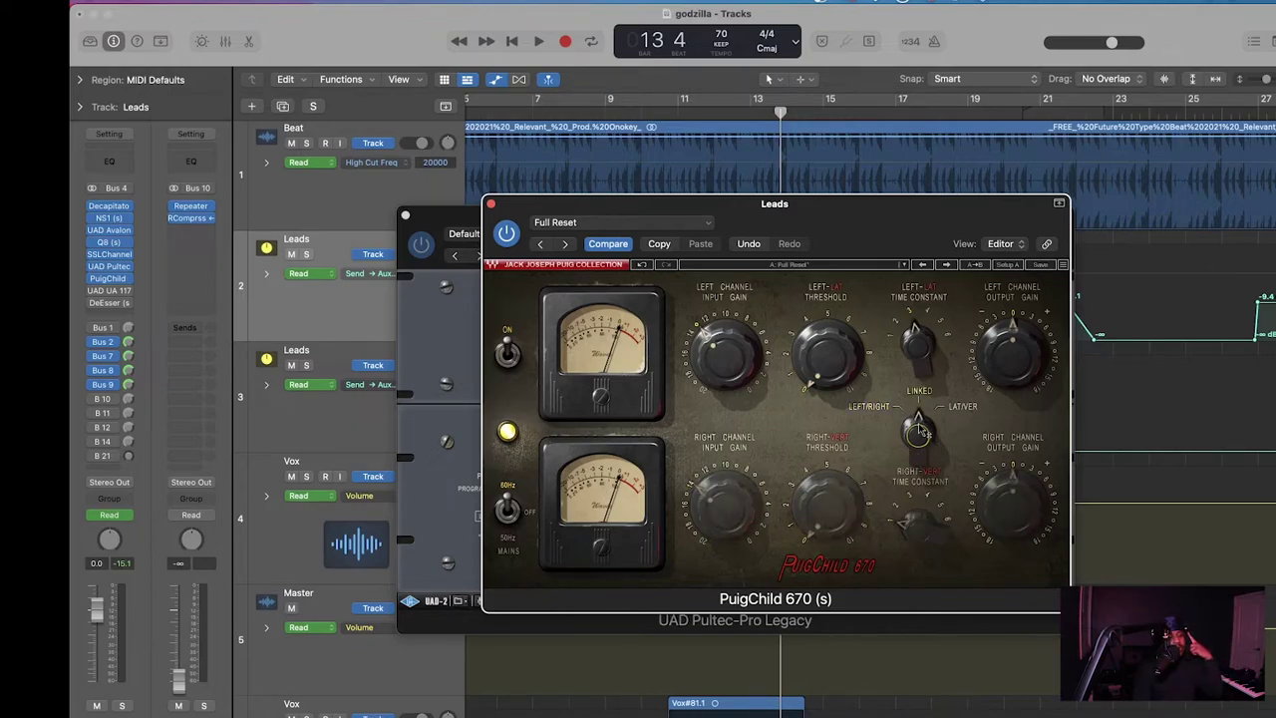
Step: Adjust the PuigChild left input gain and raise its threshold, returning the playhead to bar 9
{"action": "left_click_drag", "start_coordinate": [706, 347], "coordinate": [706, 347]}
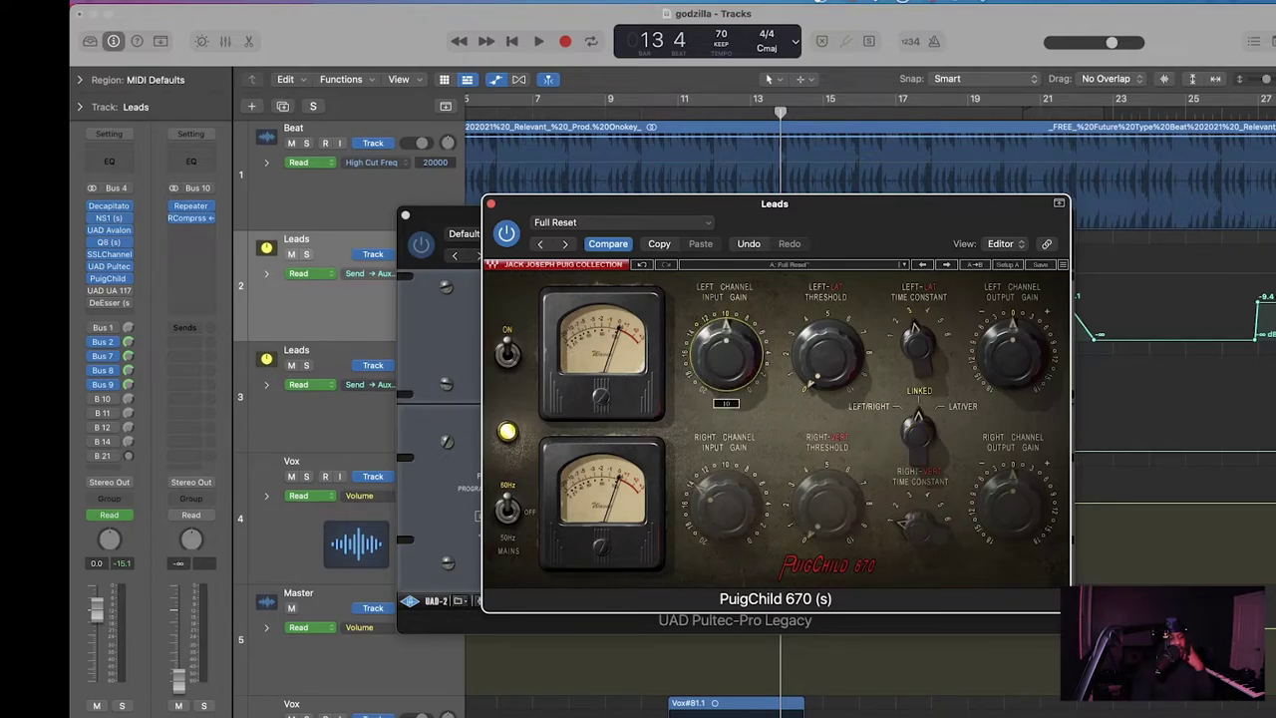
{"action": "left_click_drag", "start_coordinate": [848, 365], "coordinate": [848, 365]}
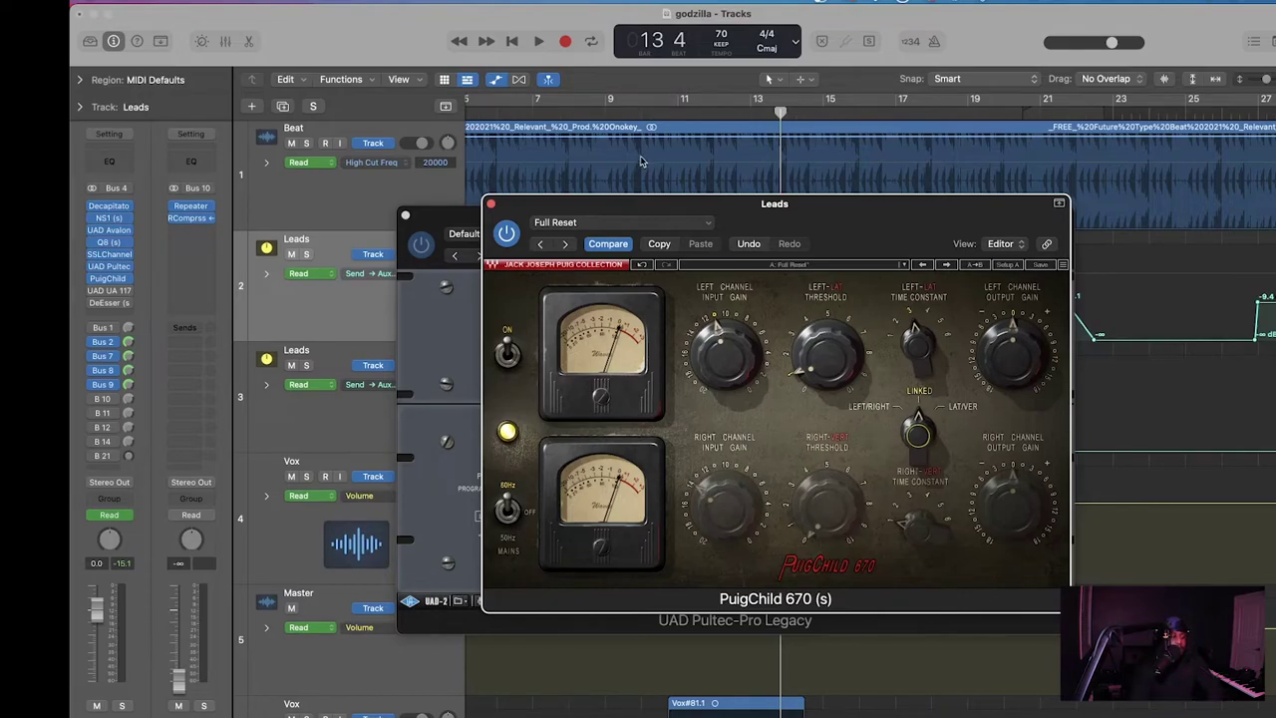
{"action": "left_click", "coordinate": [601, 113]}
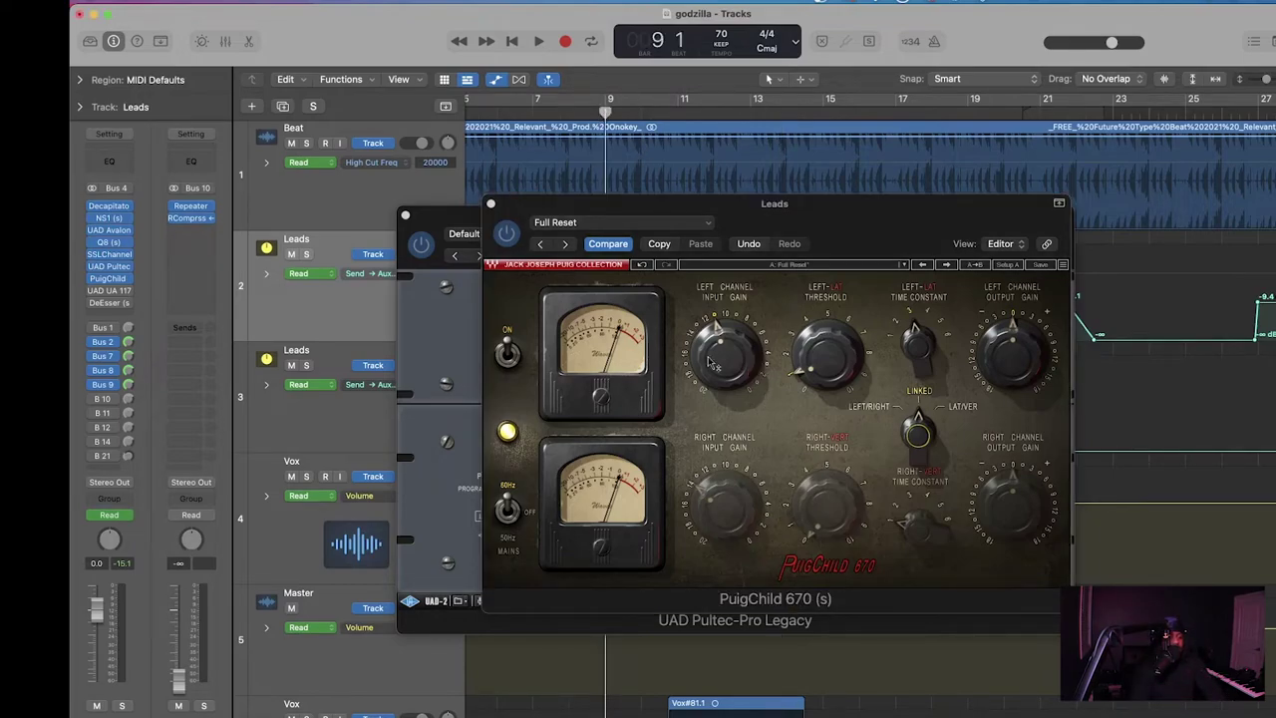
Step: Play from bar 9 and adjust the PuigChild's left input gain, threshold and output gain on the Leads bus
{"action": "key", "text": "space"}
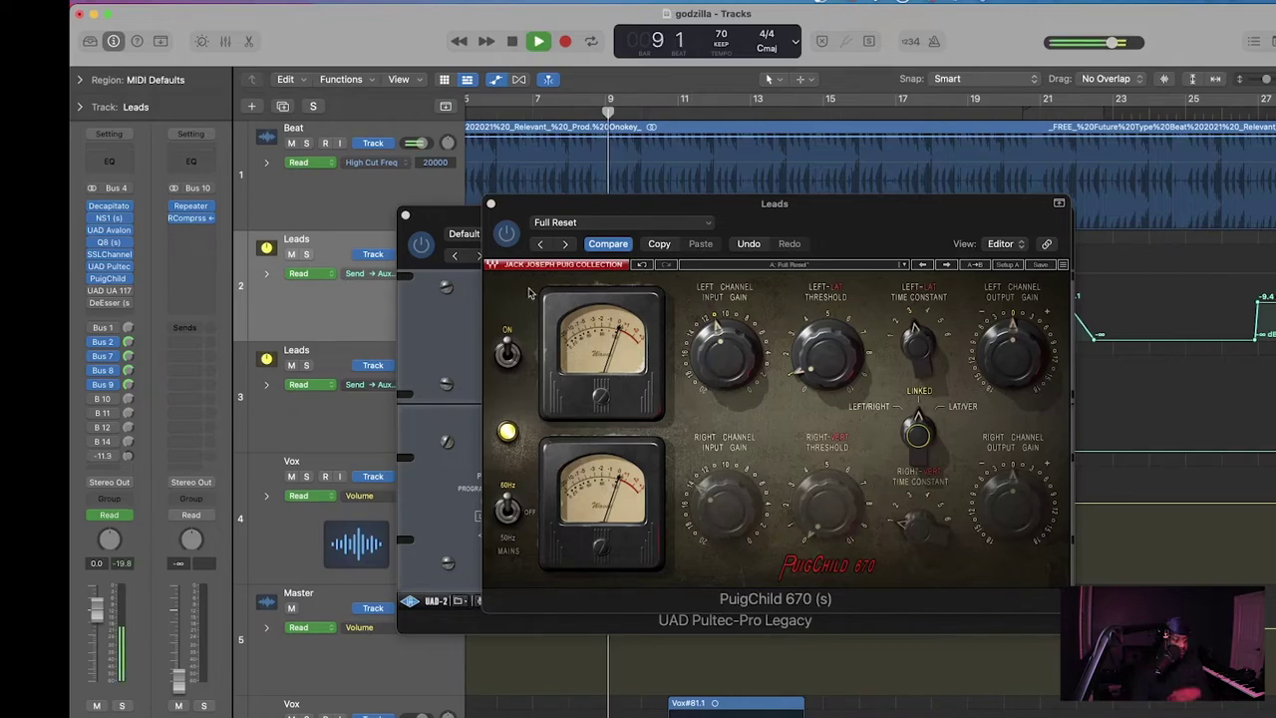
{"action": "left_click", "coordinate": [770, 357]}
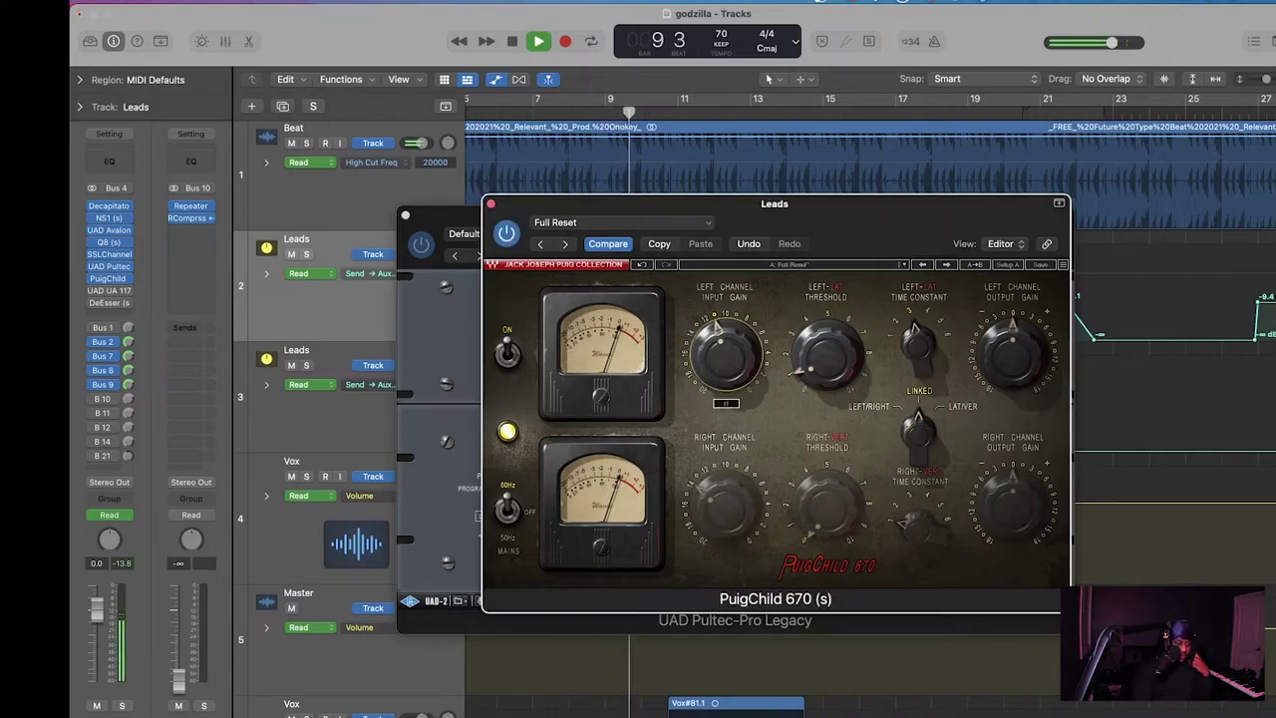
{"action": "left_click_drag", "start_coordinate": [827, 356], "coordinate": [826, 341]}
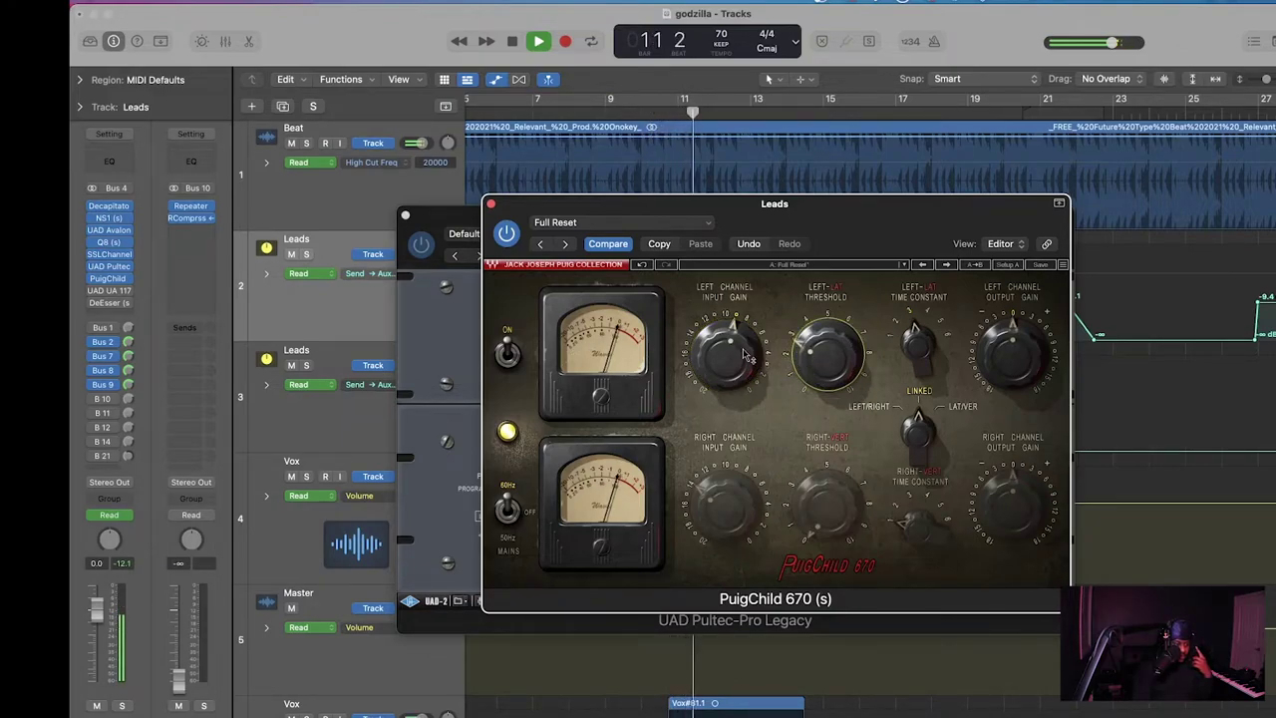
{"action": "mouse_move", "coordinate": [840, 351]}
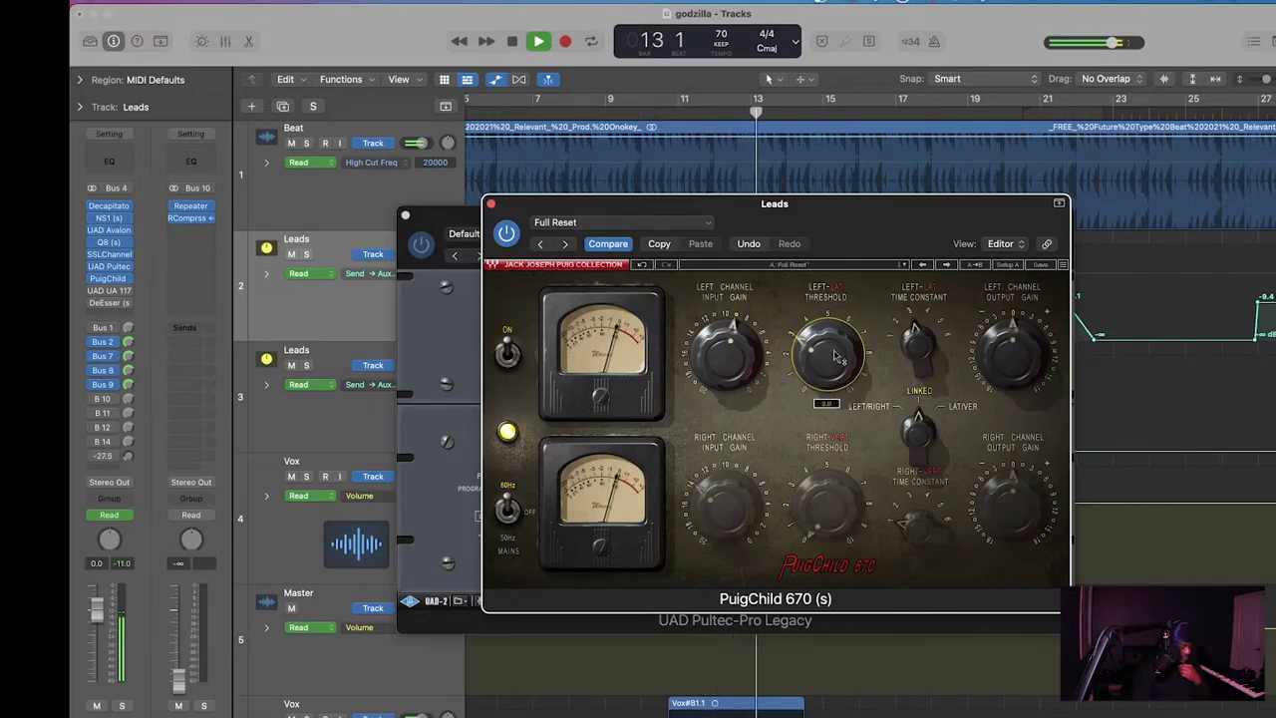
{"action": "mouse_move", "coordinate": [720, 343]}
{"action": "left_mouse_down"}
{"action": "mouse_move", "coordinate": [721, 332]}
{"action": "mouse_move", "coordinate": [726, 359]}
{"action": "mouse_move", "coordinate": [726, 342]}
{"action": "left_mouse_up"}
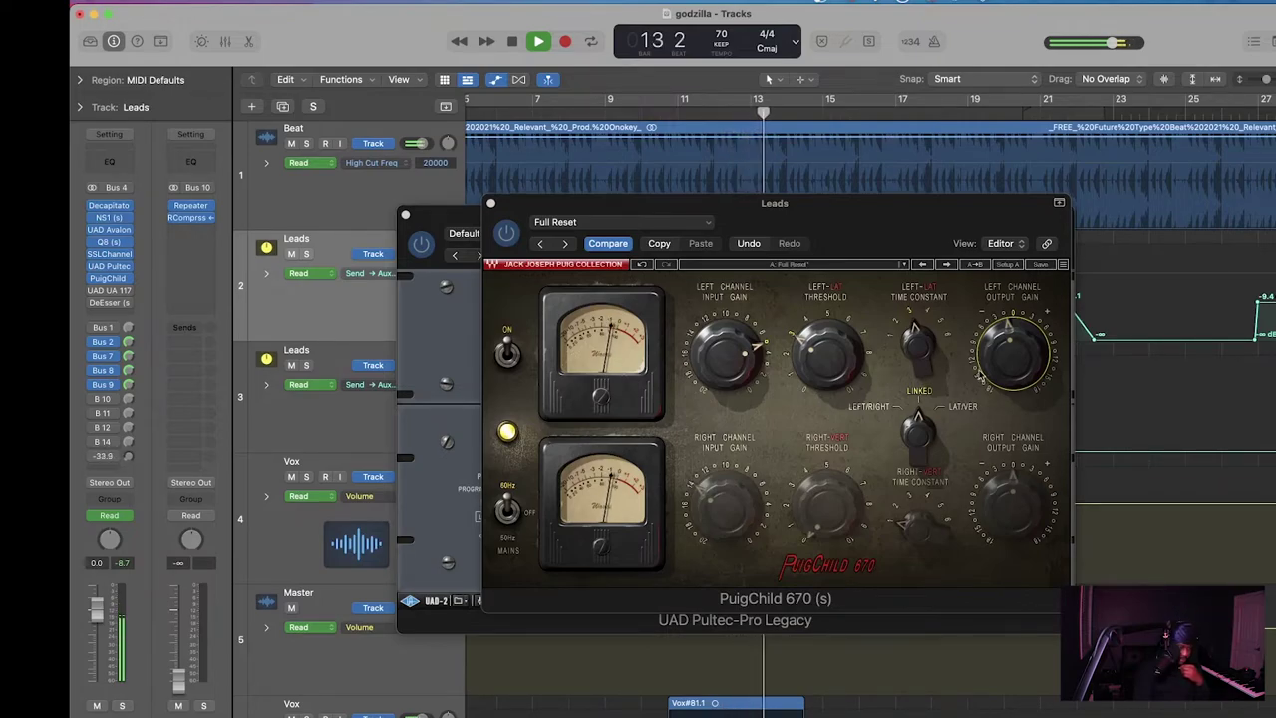
{"action": "left_click", "coordinate": [726, 354]}
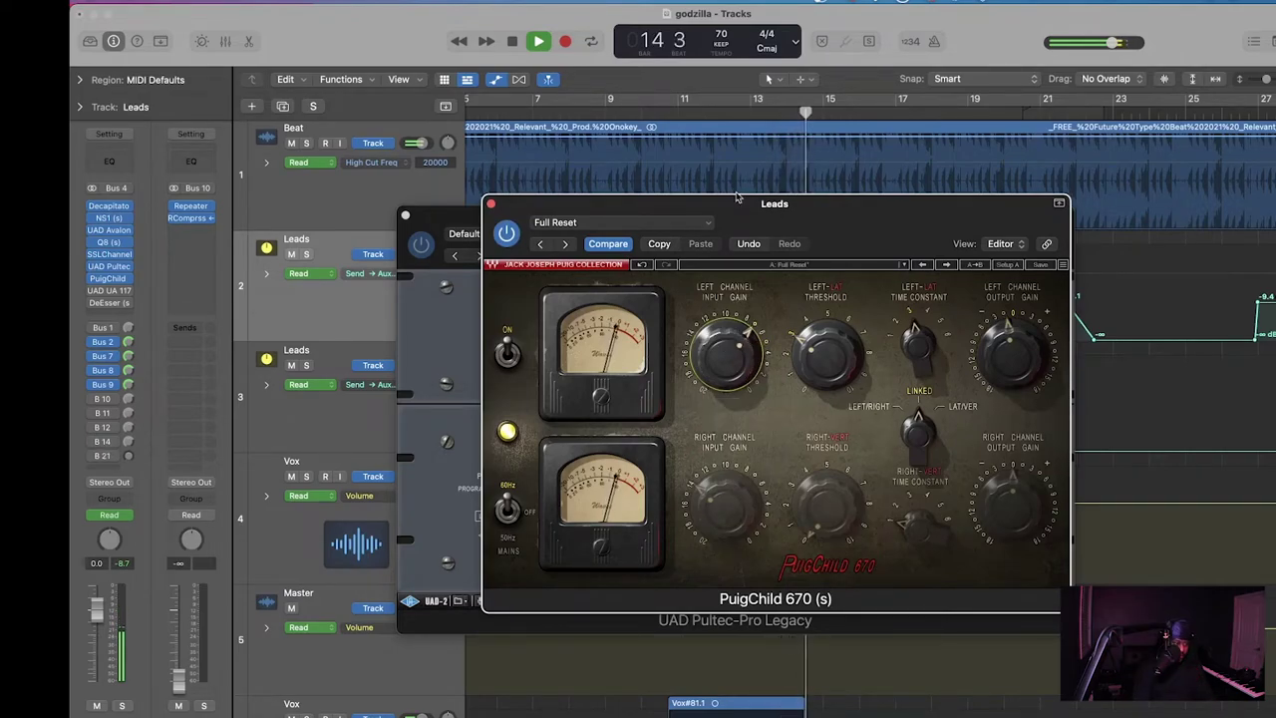
{"action": "left_click", "coordinate": [817, 355]}
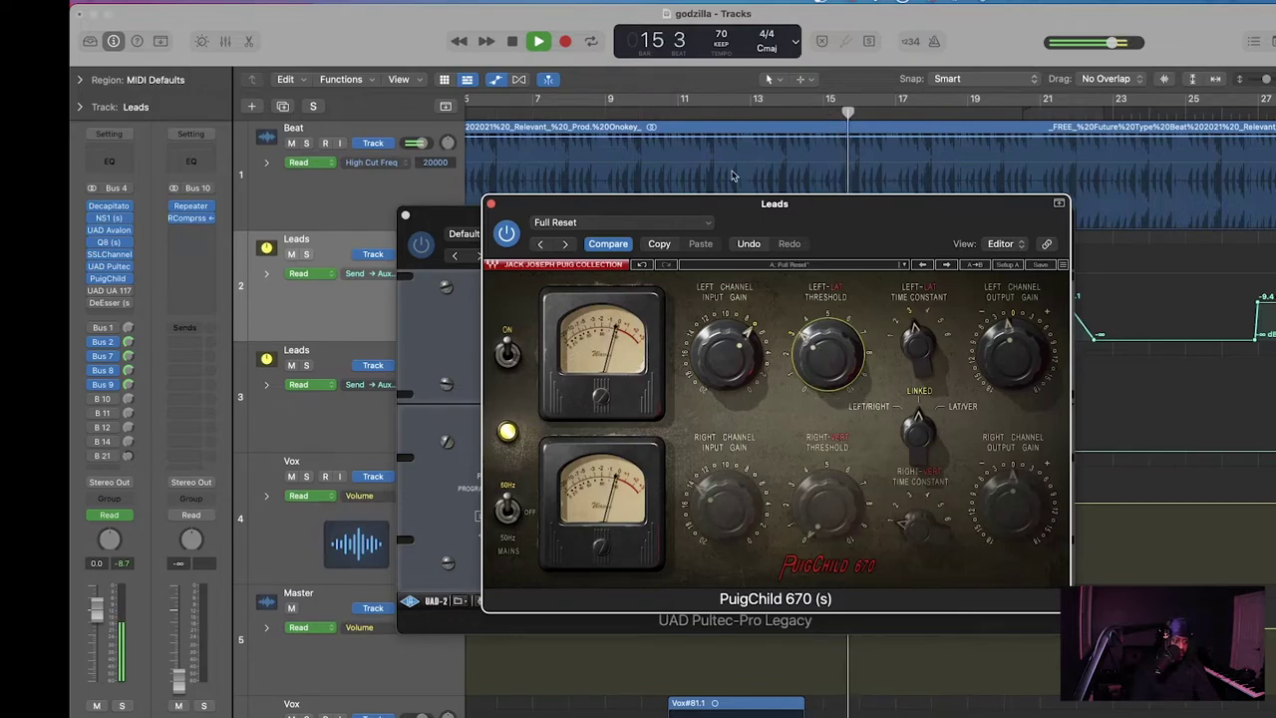
Step: Listen to the PuigChild settings again from around bar 11 and stop playback
{"action": "left_click", "coordinate": [674, 109]}
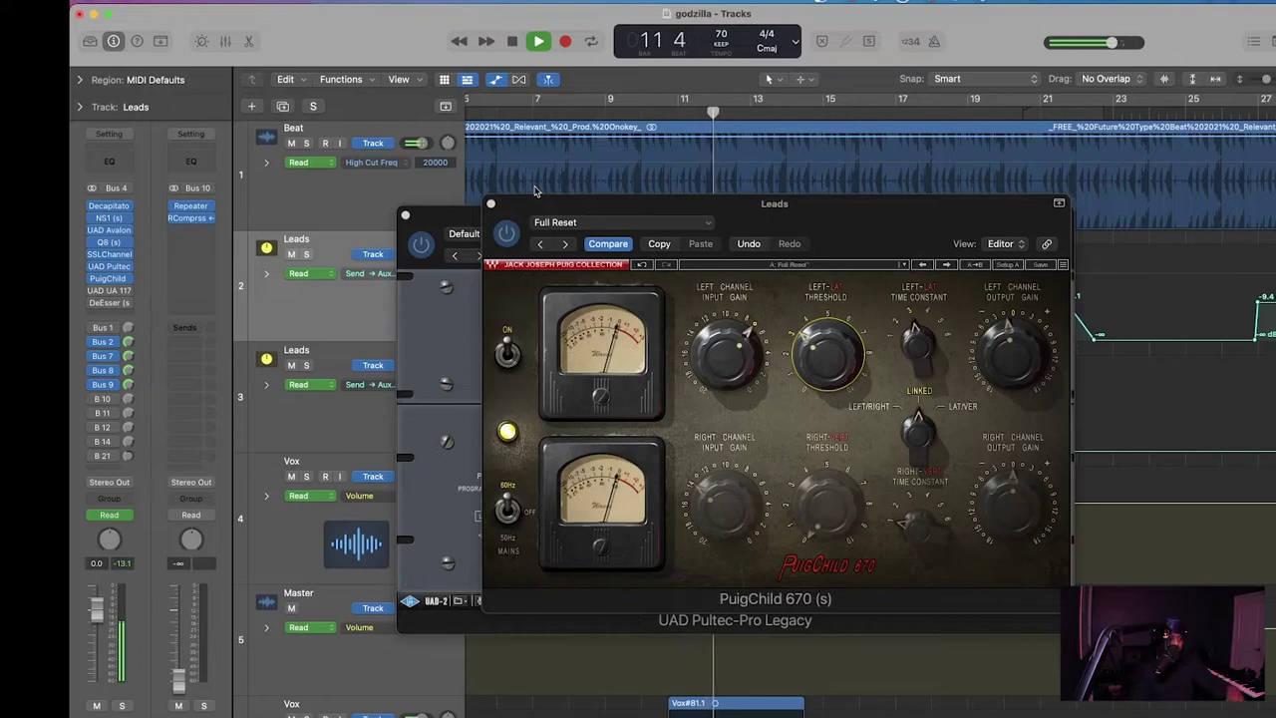
{"action": "key", "text": "space"}
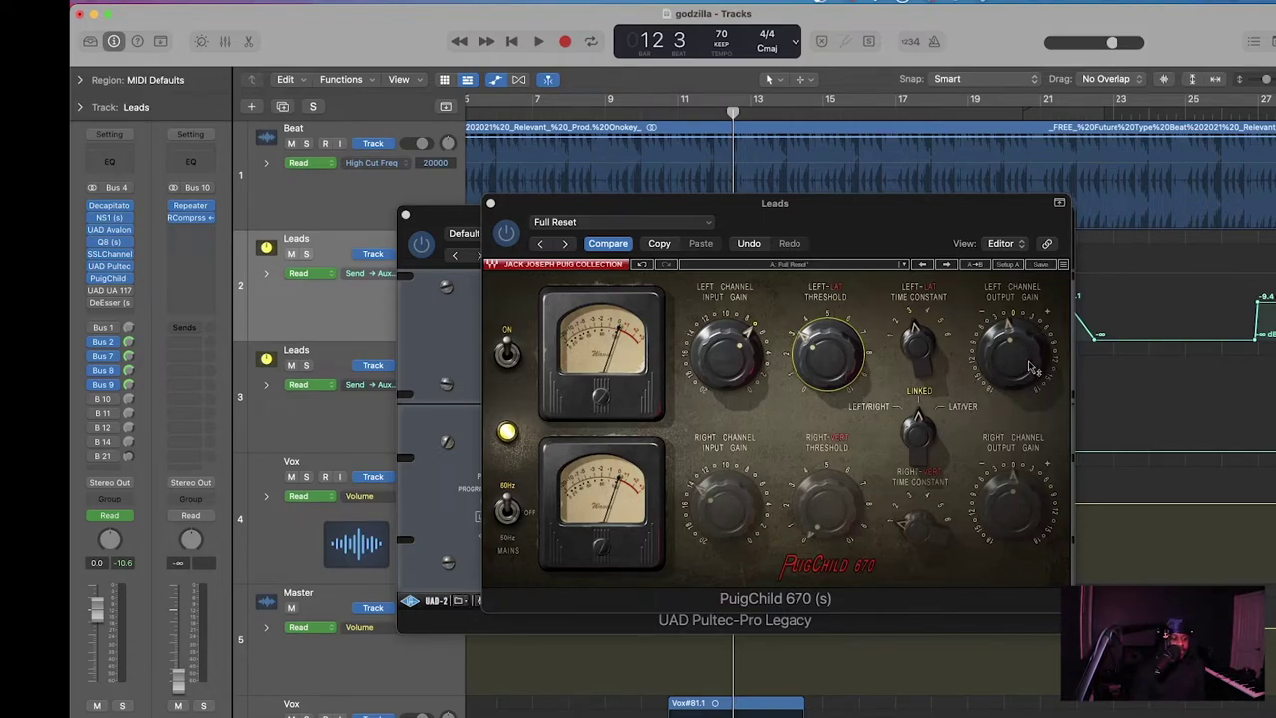
{"action": "left_click", "coordinate": [828, 371]}
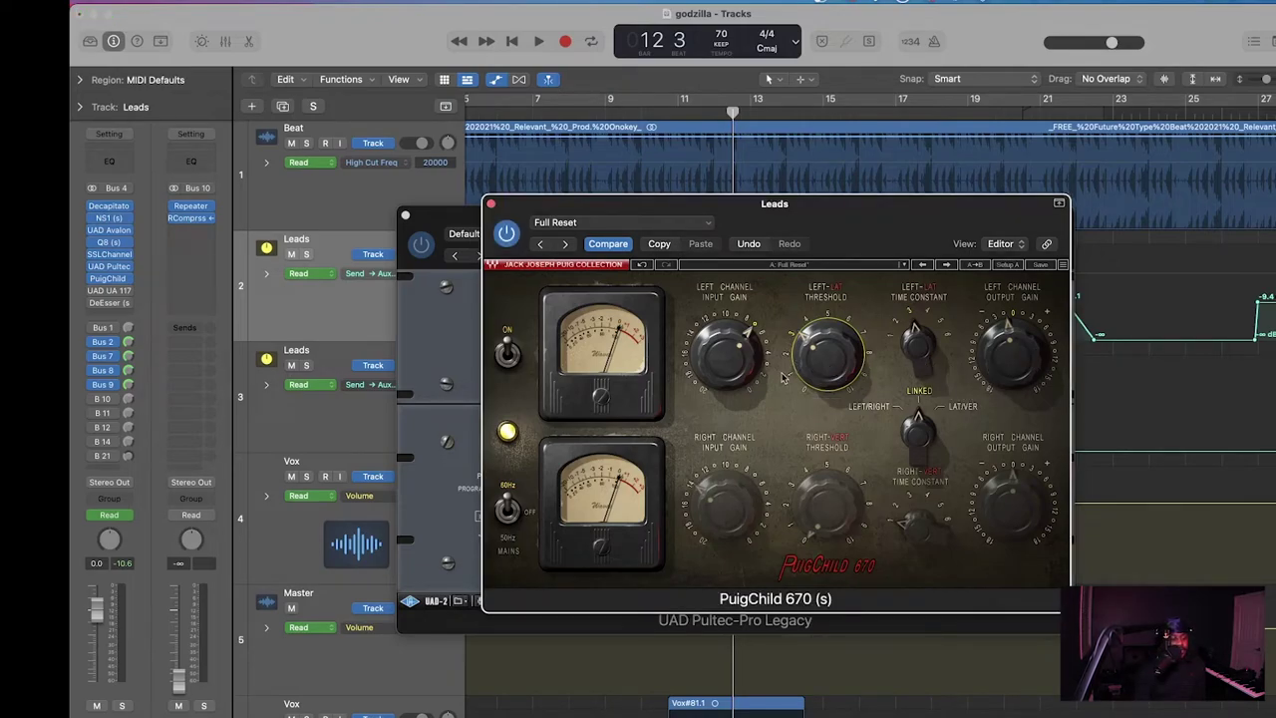
Step: Play from bar 9, fine-tune the PuigChild's left input gain, and stop playback
{"action": "left_click", "coordinate": [610, 112]}
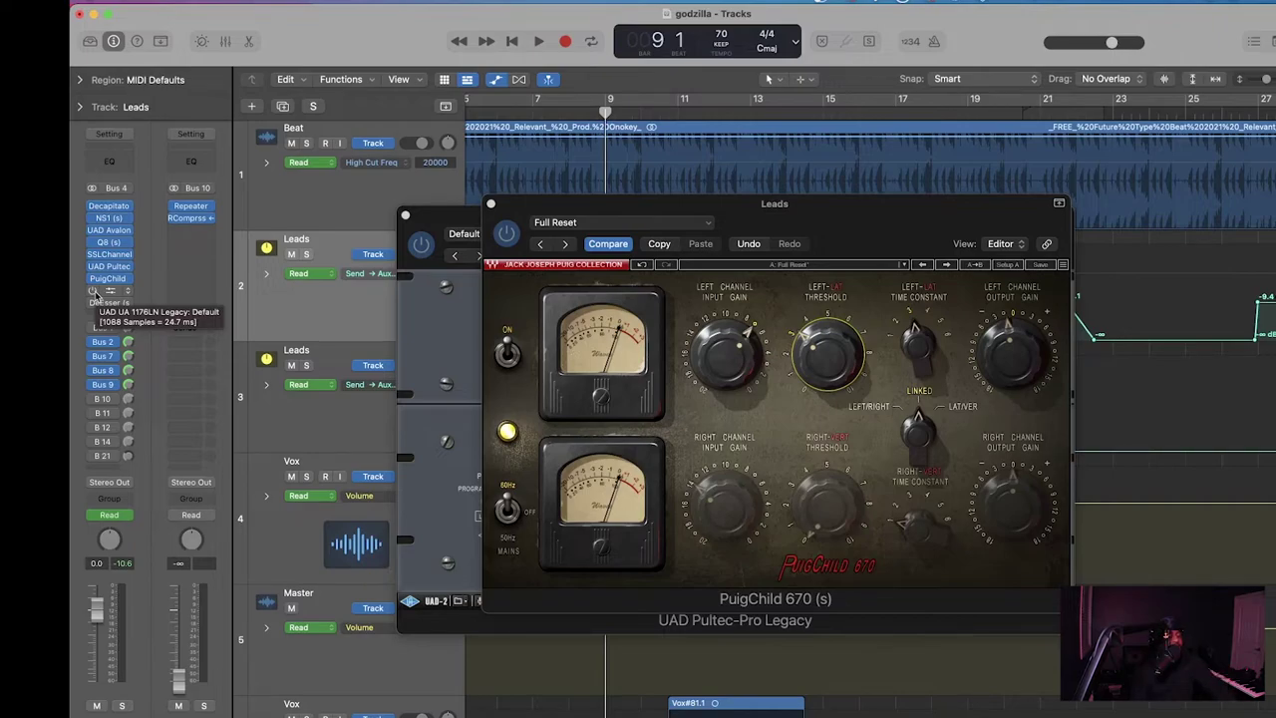
{"action": "key", "text": "space"}
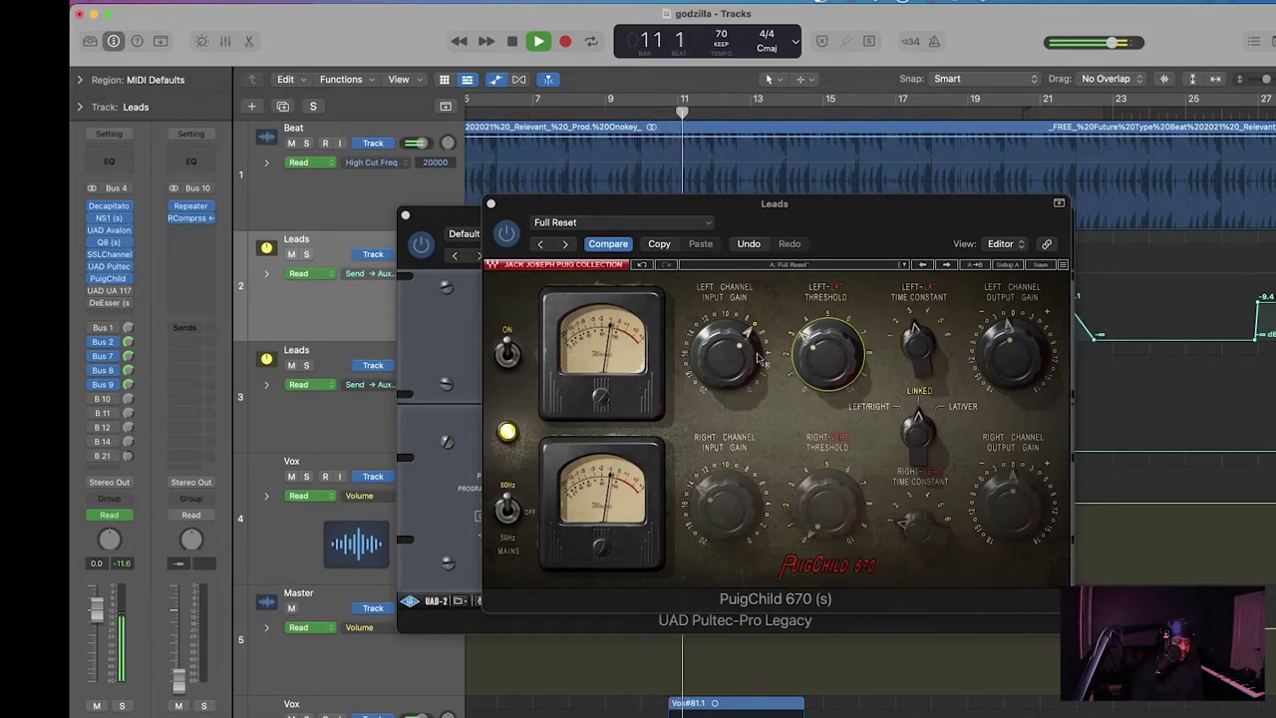
{"action": "left_click", "coordinate": [725, 359]}
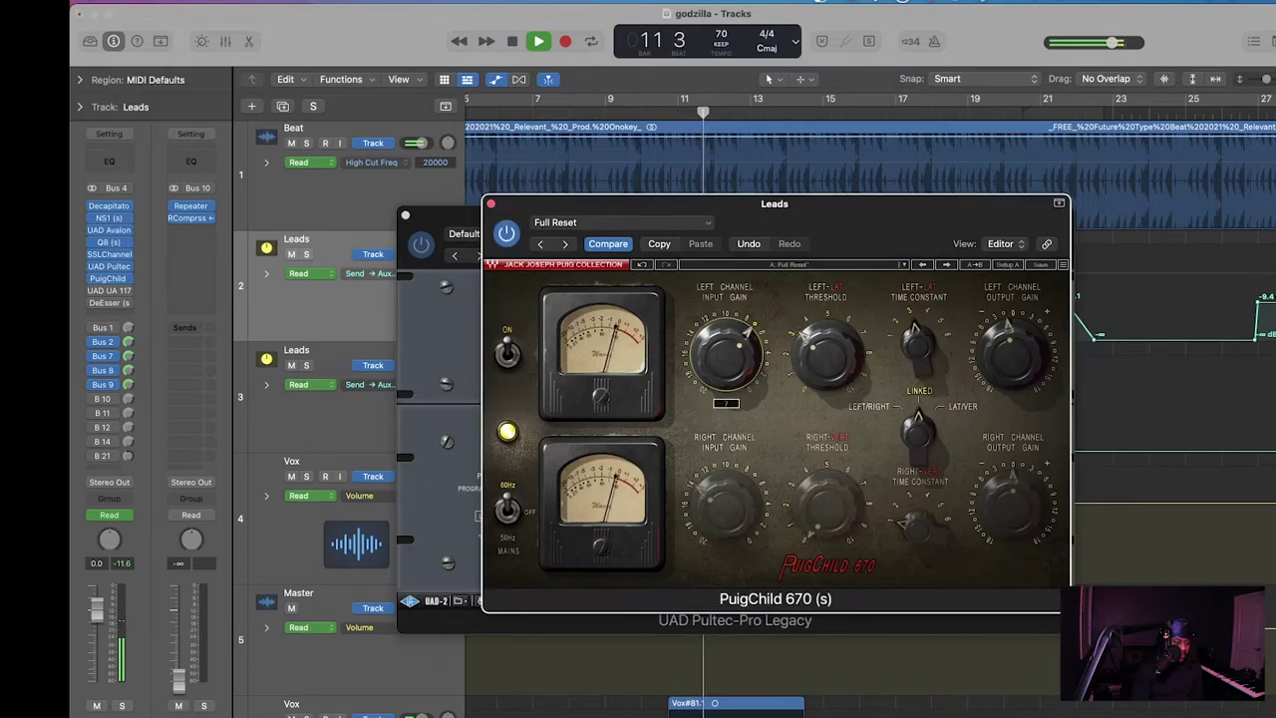
{"action": "left_click_drag", "start_coordinate": [725, 359], "coordinate": [724, 354]}
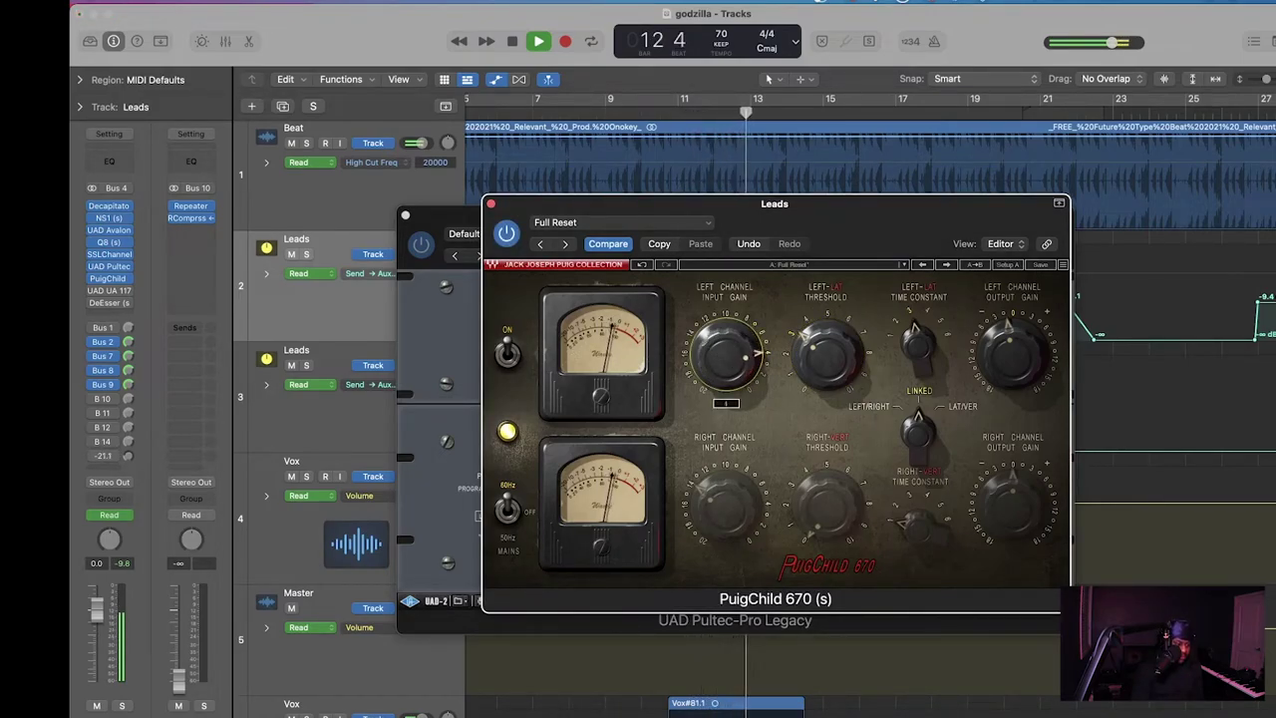
{"action": "mouse_move", "coordinate": [1017, 354]}
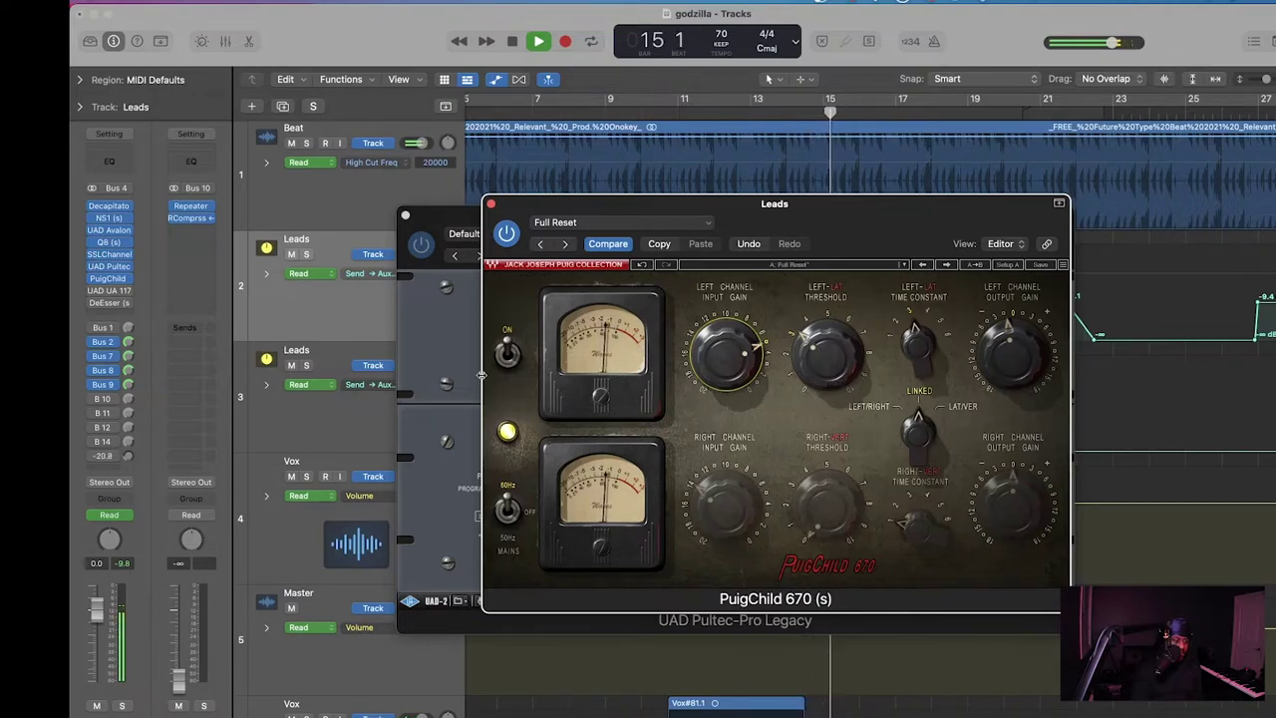
{"action": "key", "text": "space"}
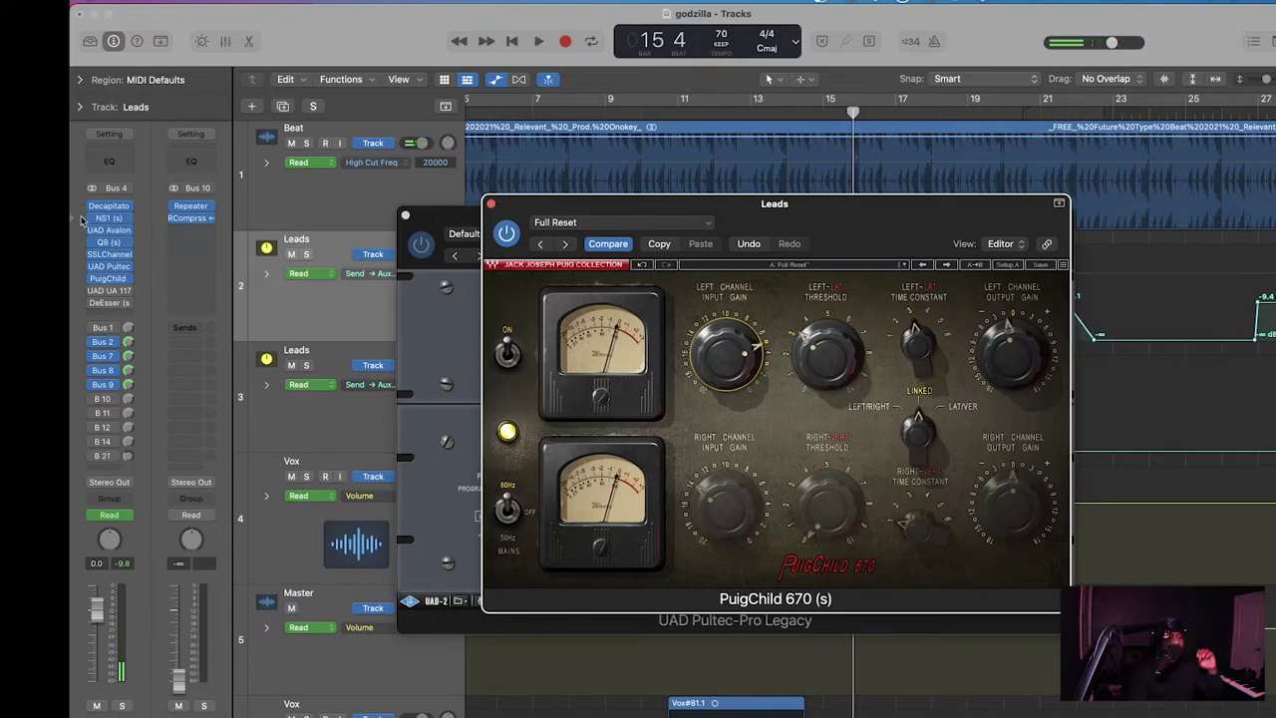
Step: Compare the Leads vocal with its whole plug-in chain bypassed and re-enabled through the PuigChild, playing from around bar 11
{"action": "left_click_drag", "start_coordinate": [92, 255], "coordinate": [90, 288]}
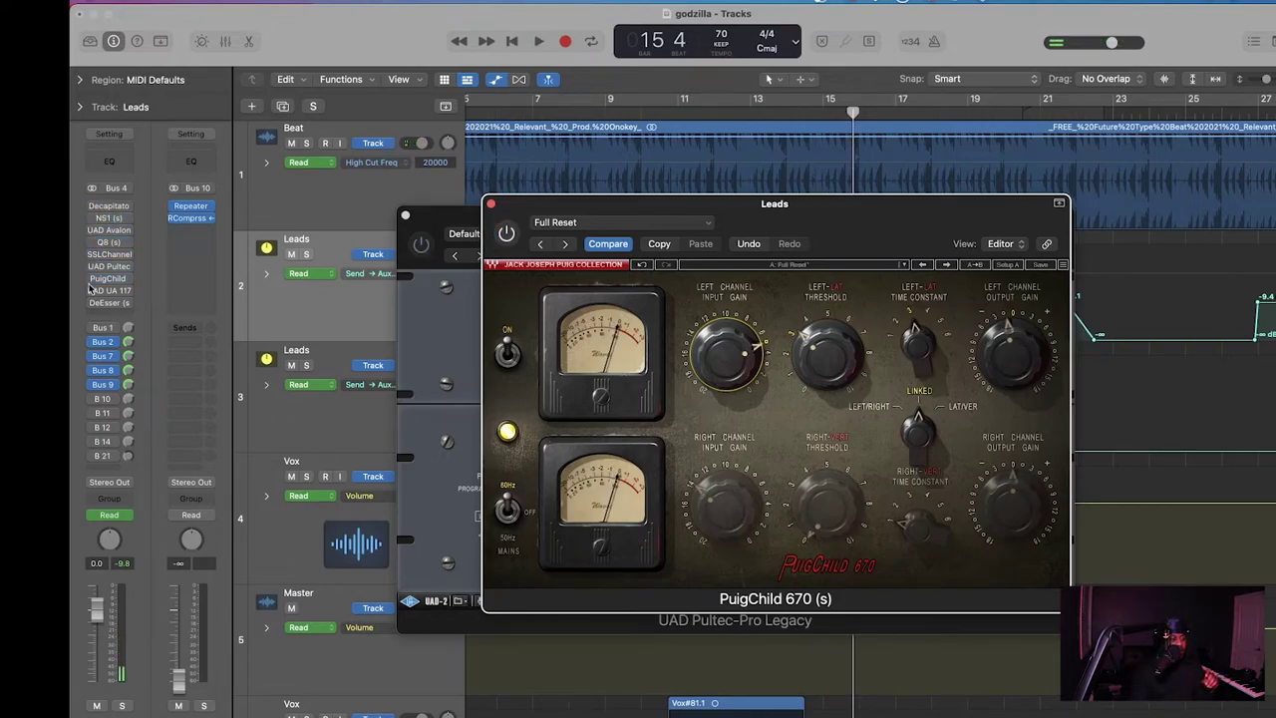
{"action": "left_click", "coordinate": [733, 133]}
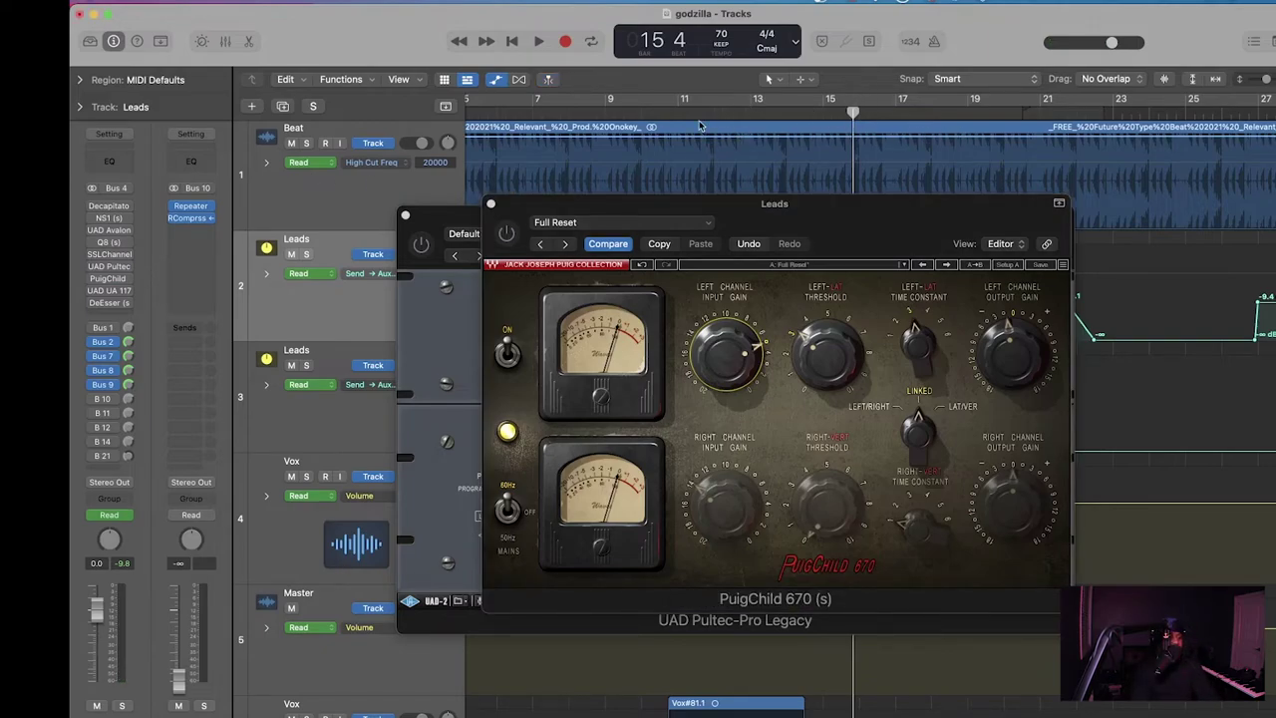
{"action": "left_click", "coordinate": [690, 118]}
{"action": "key", "text": "space"}
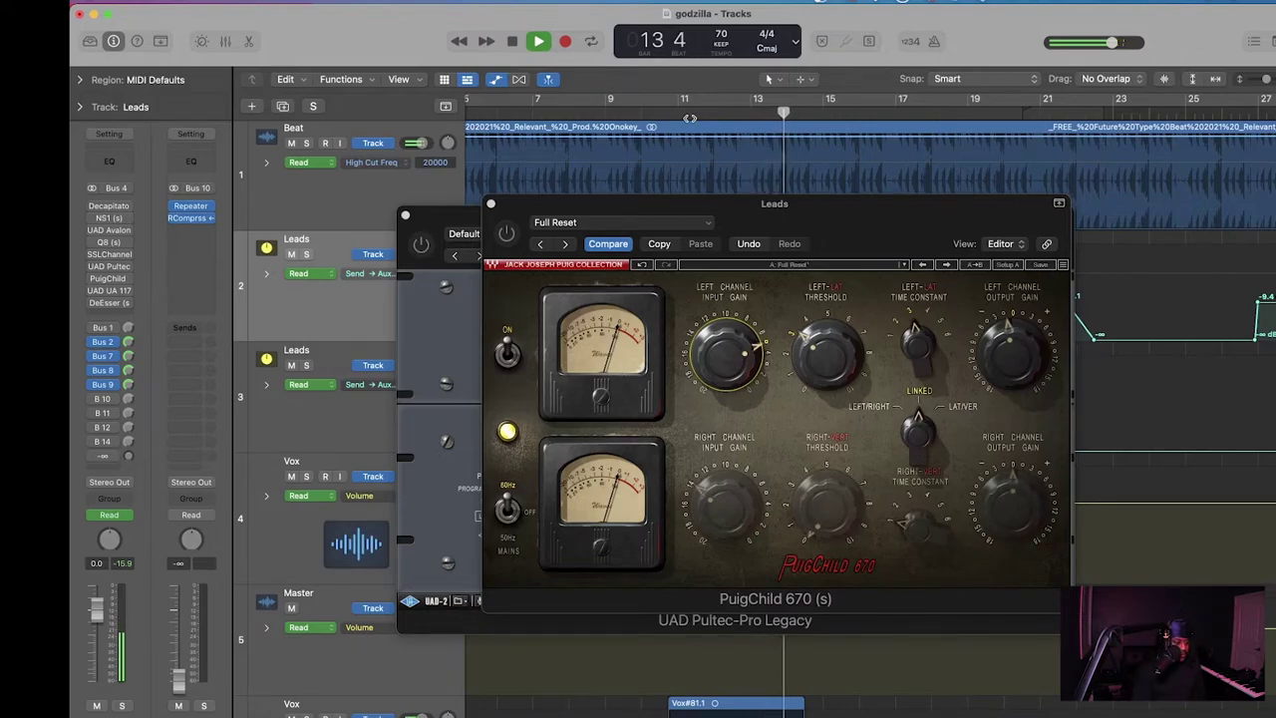
{"action": "key", "text": "space"}
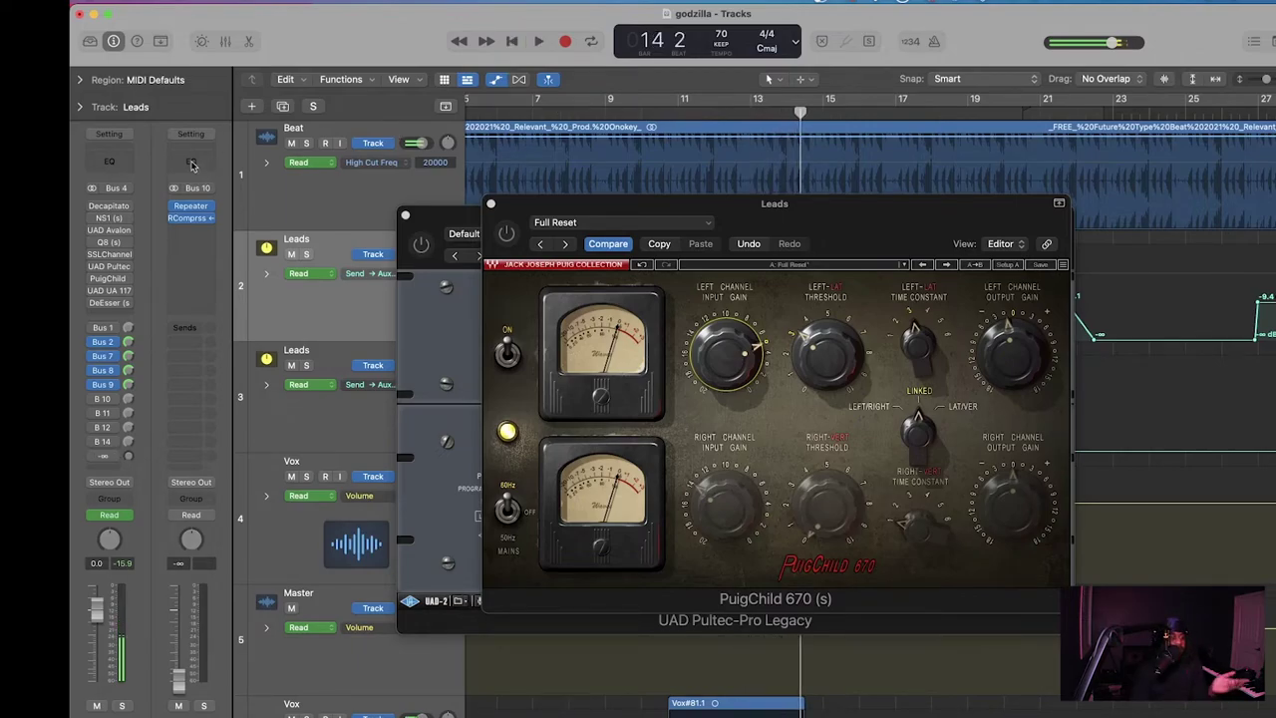
{"action": "left_click", "coordinate": [95, 267], "text": "alt"}
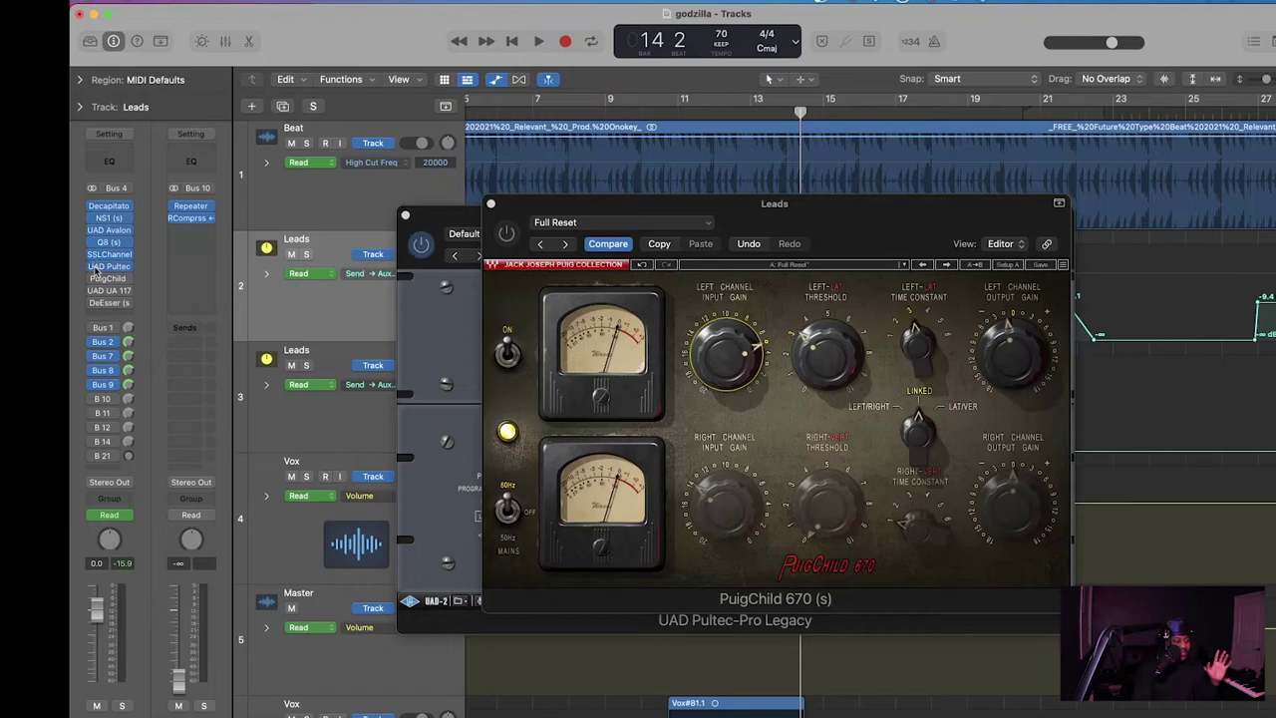
{"action": "left_click", "coordinate": [95, 278], "text": "alt"}
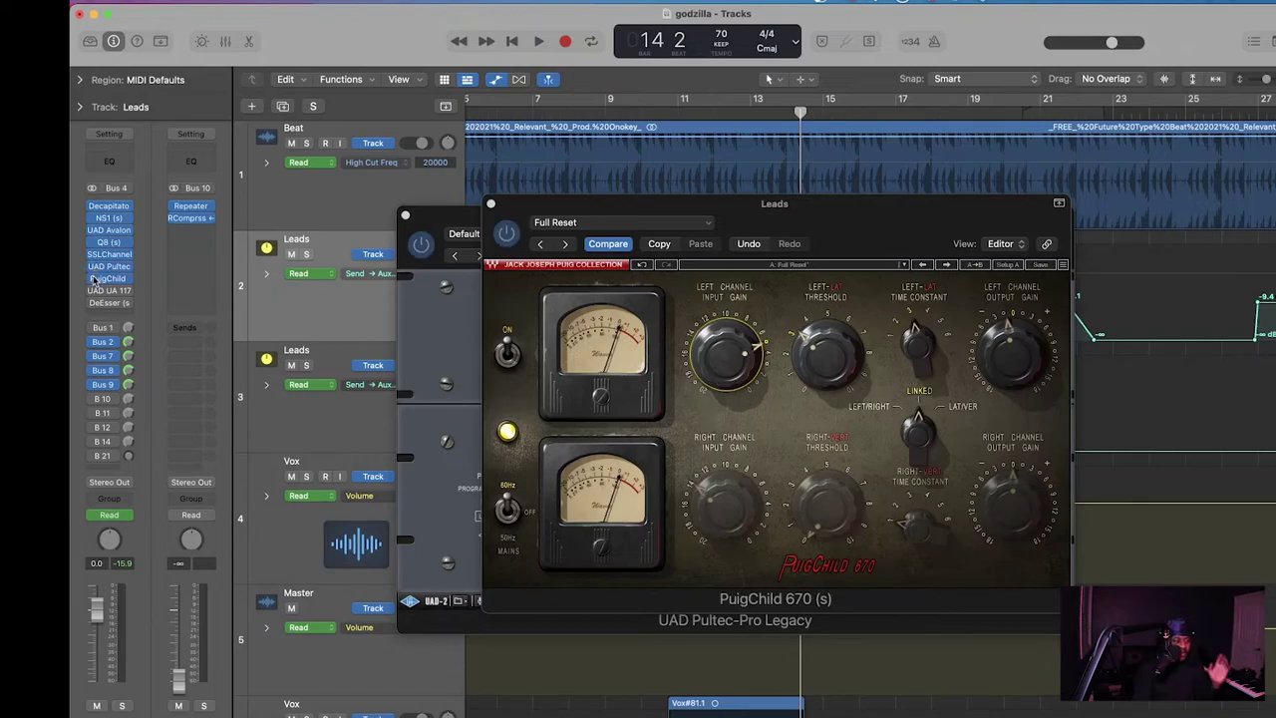
{"action": "double_click", "coordinate": [693, 109]}
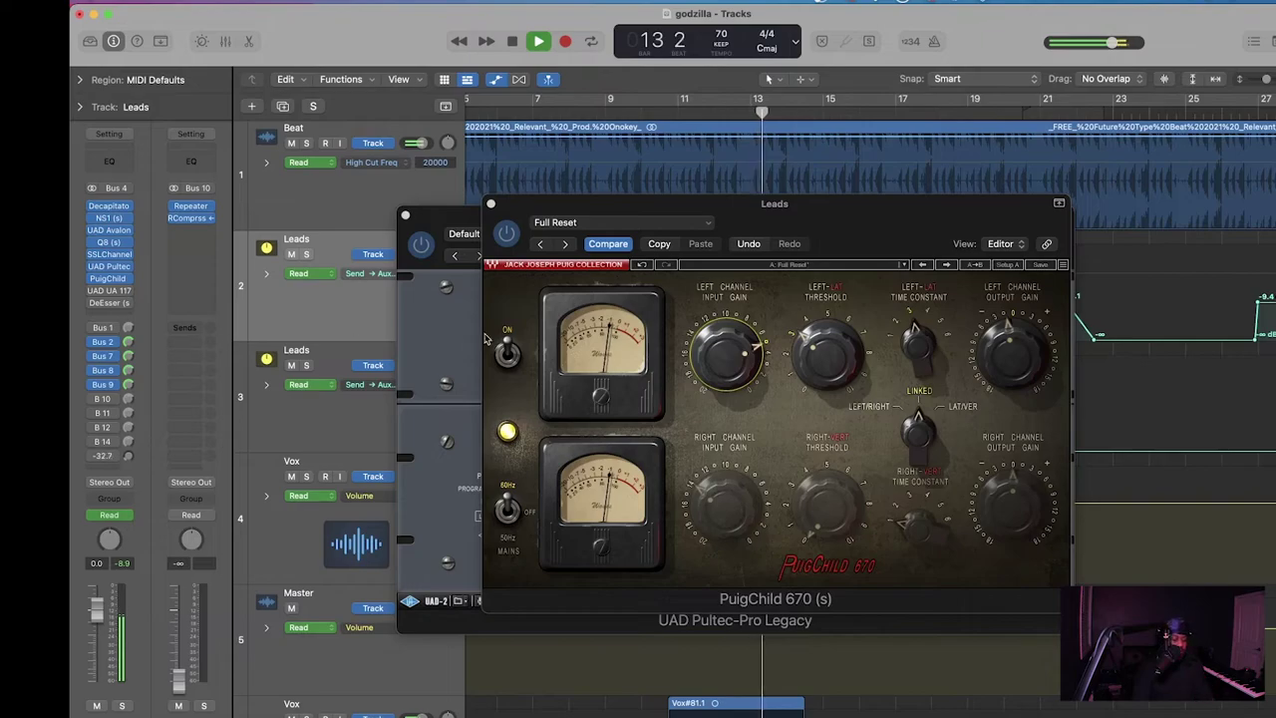
{"action": "key", "text": "space"}
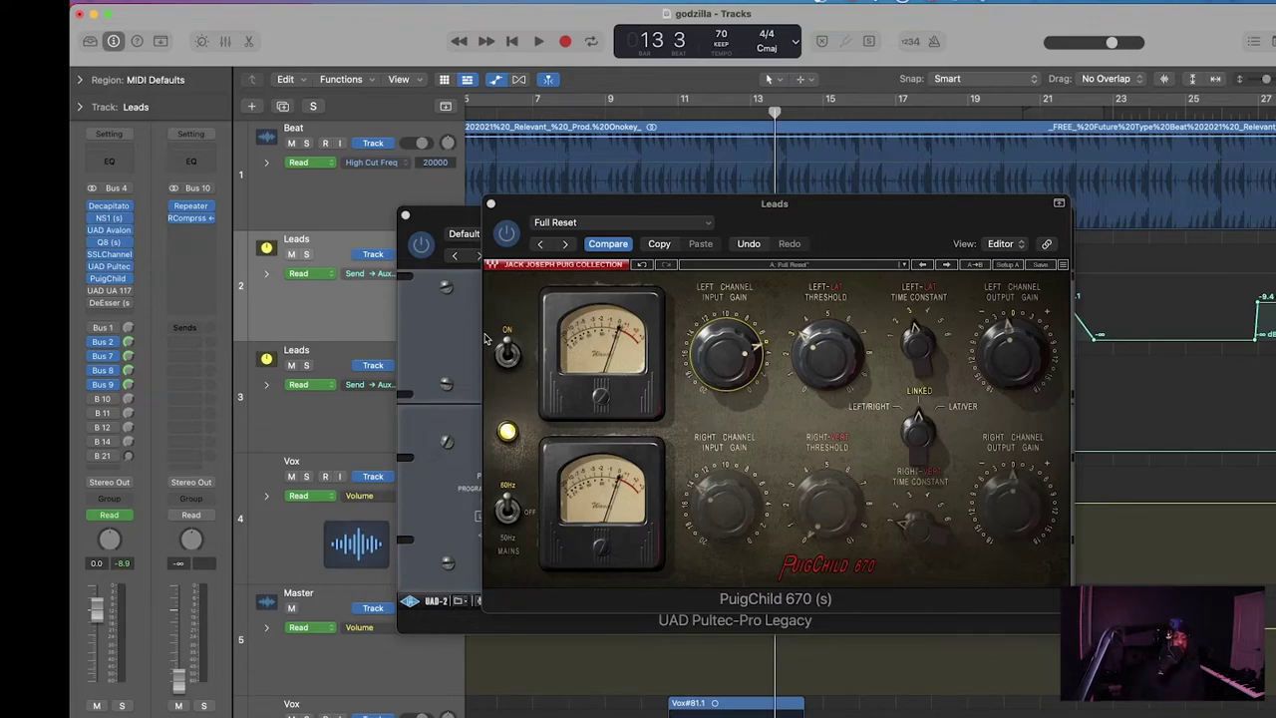
Step: Enable and open the UAD 1176LN on the Leads bus, and adjust its attack while playing from bar 8
{"action": "left_click", "coordinate": [112, 291]}
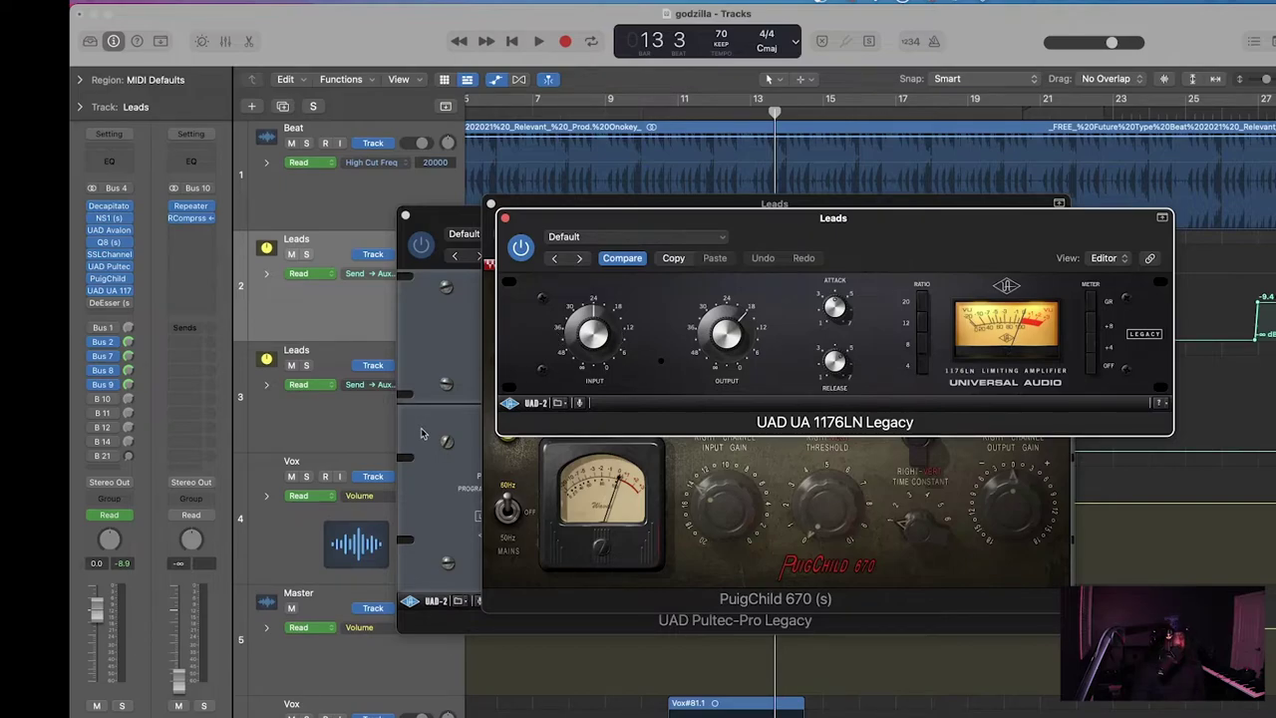
{"action": "left_click", "coordinate": [564, 111]}
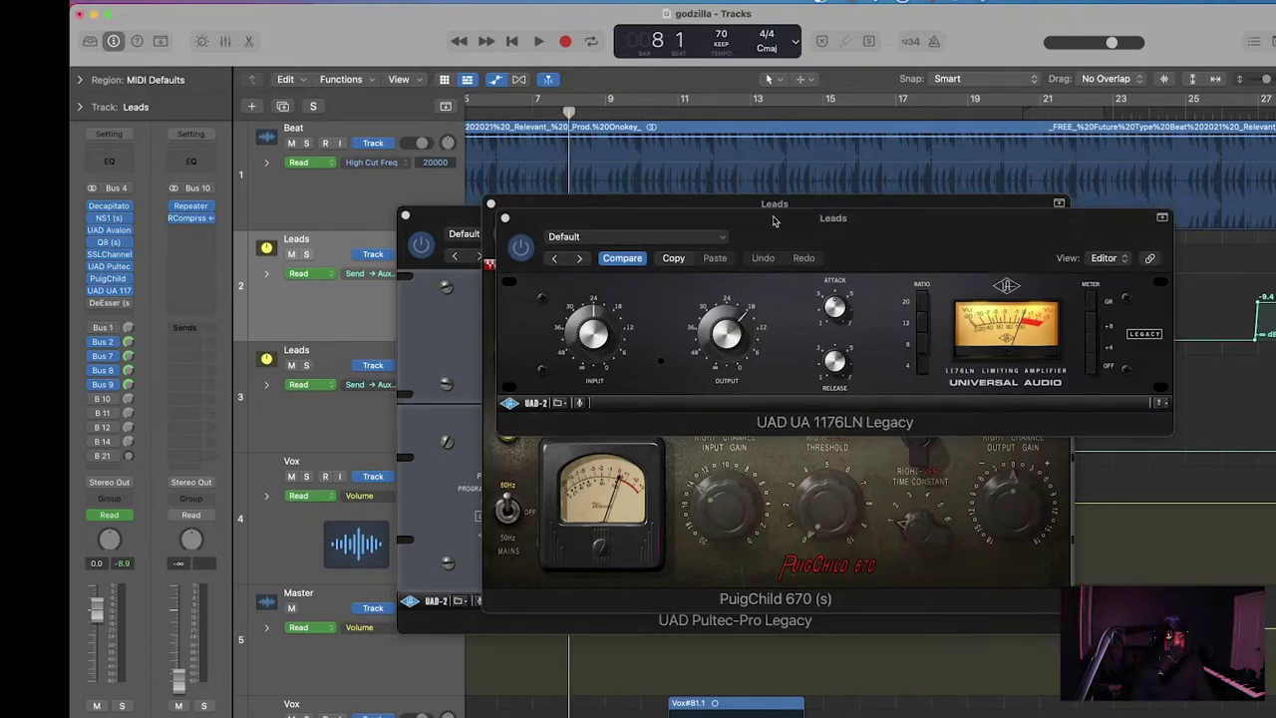
{"action": "key", "text": "space"}
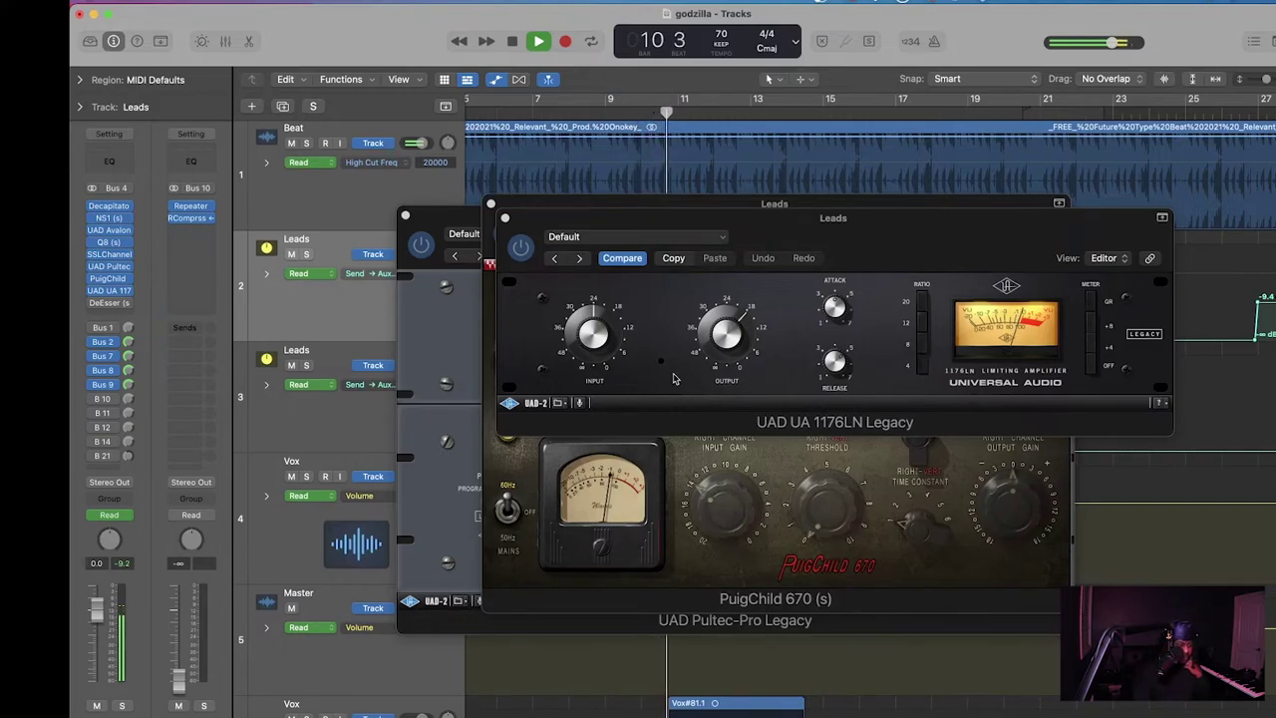
{"action": "left_click", "coordinate": [831, 296]}
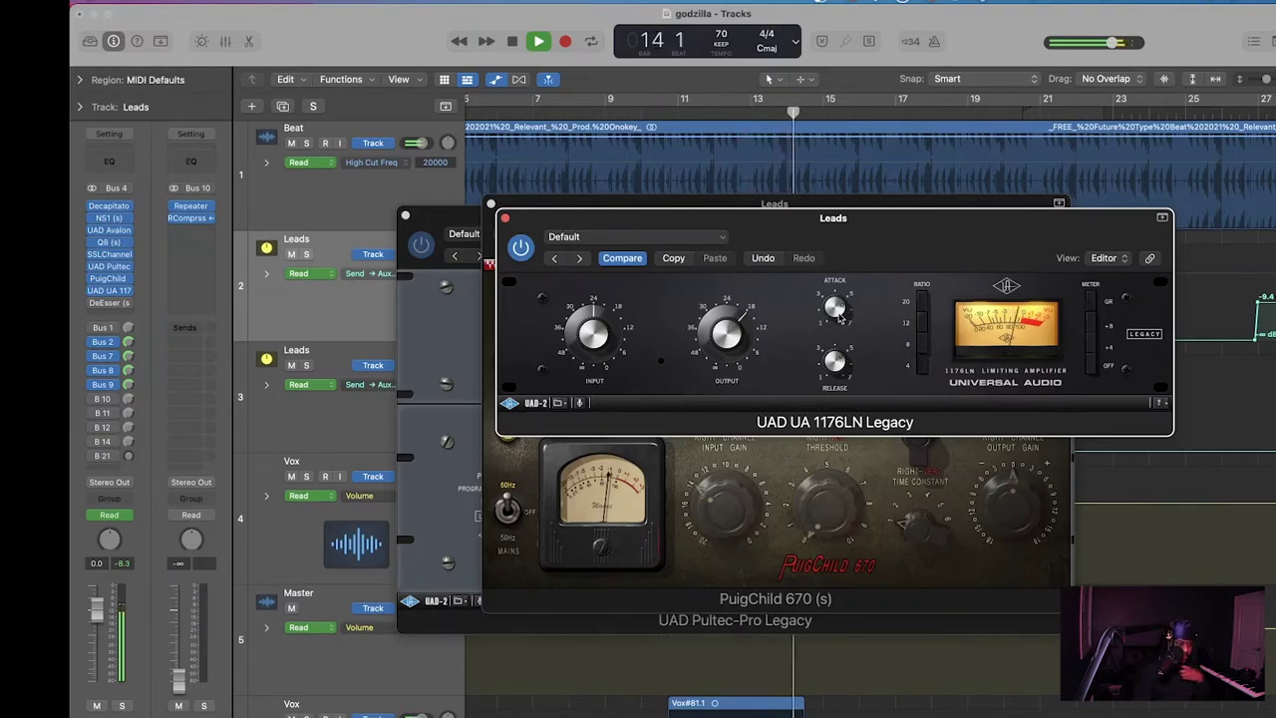
{"action": "key", "text": "space"}
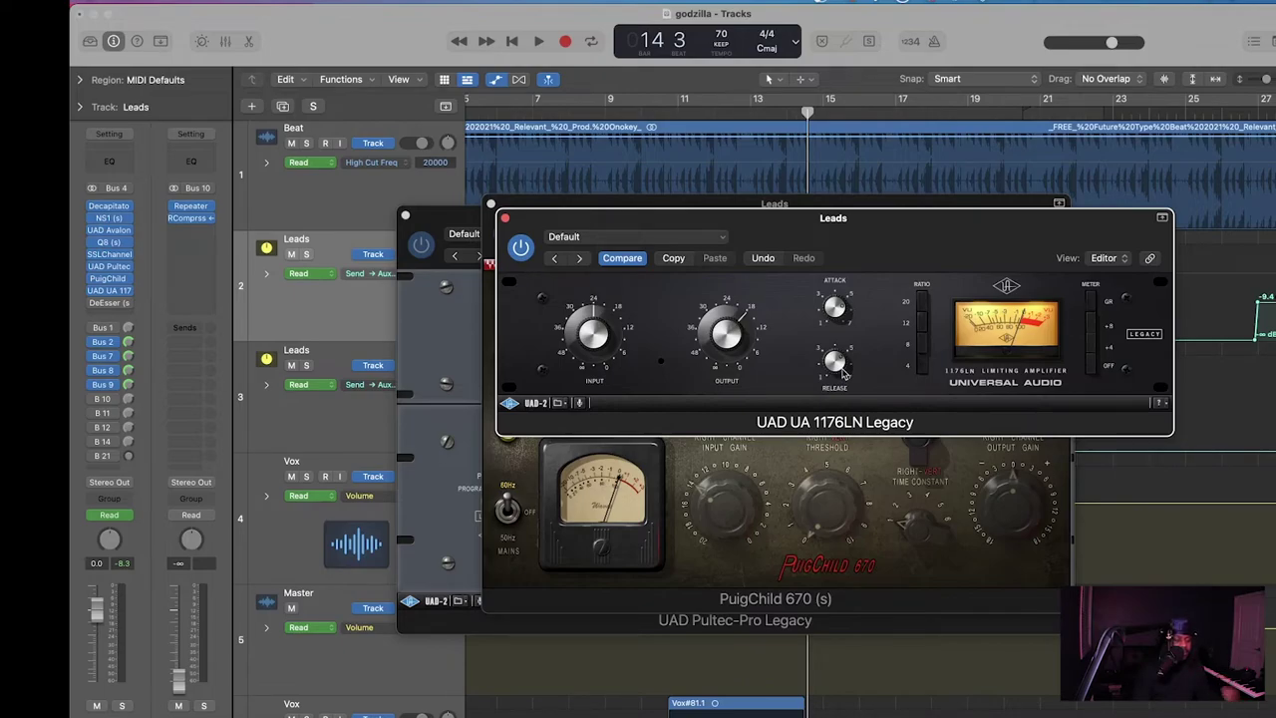
Step: Listen to the Leads vocal from bar 9 with the 1176LN enabled, and stop playback
{"action": "left_click", "coordinate": [615, 108]}
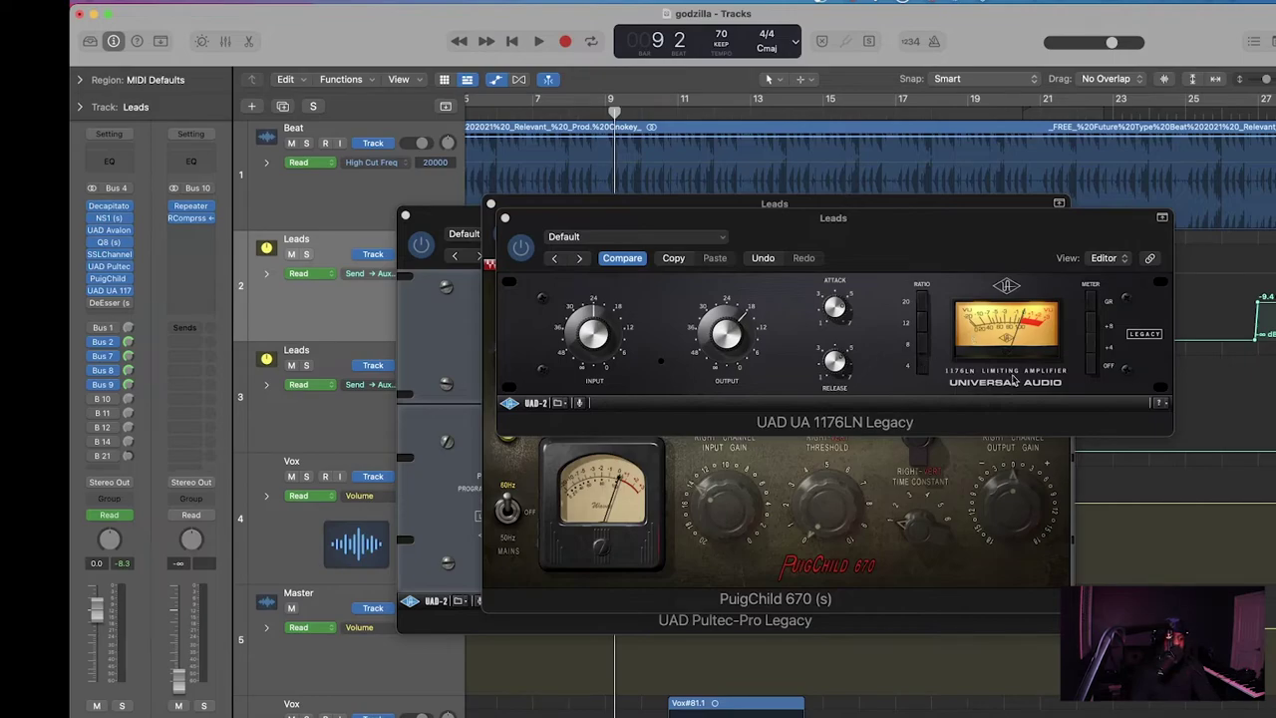
{"action": "key", "text": "space"}
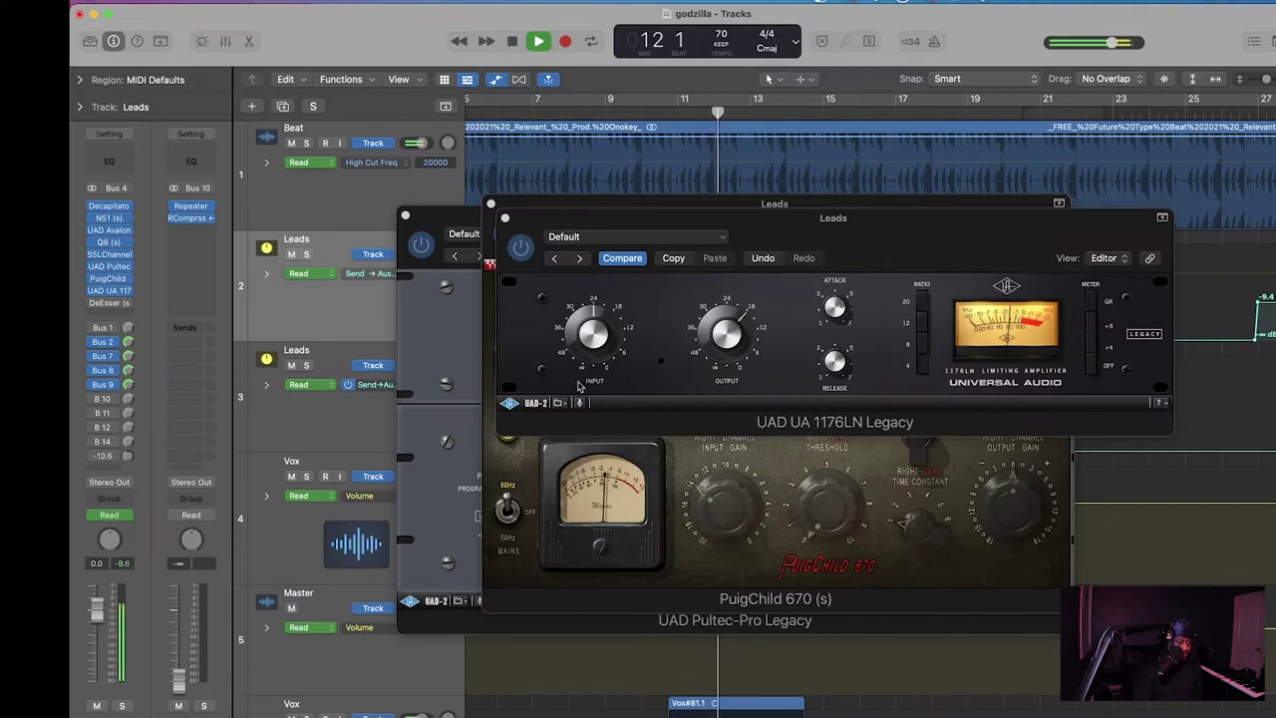
{"action": "key", "text": "space"}
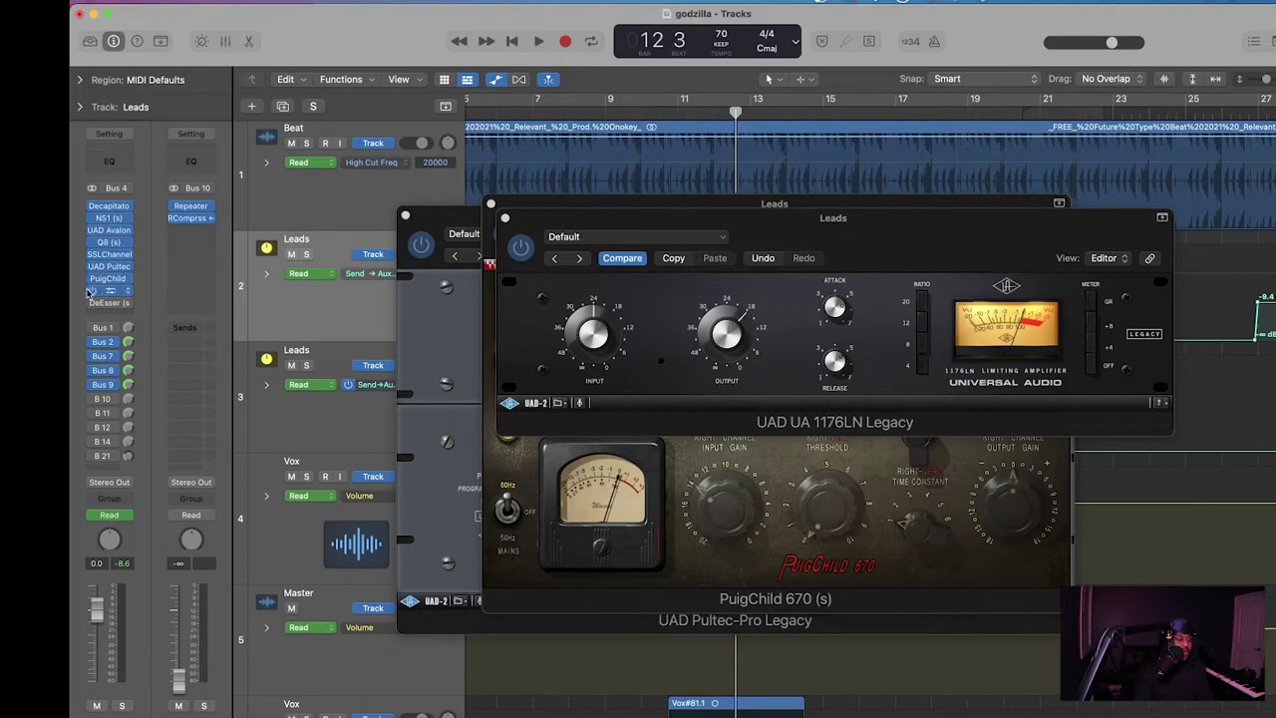
Step: Enable and open the DeEsser on the Leads bus, and adjust its threshold while playing from around bar 12
{"action": "left_click", "coordinate": [108, 304]}
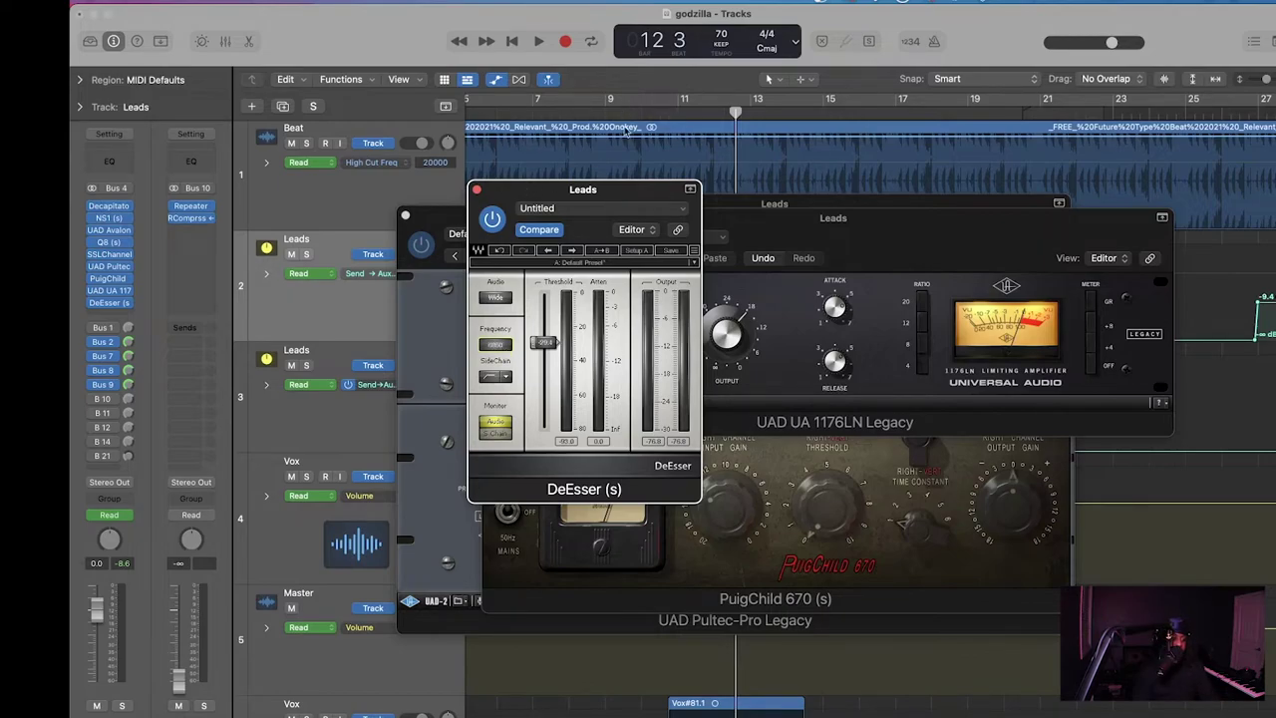
{"action": "left_click_drag", "start_coordinate": [544, 342], "coordinate": [544, 291]}
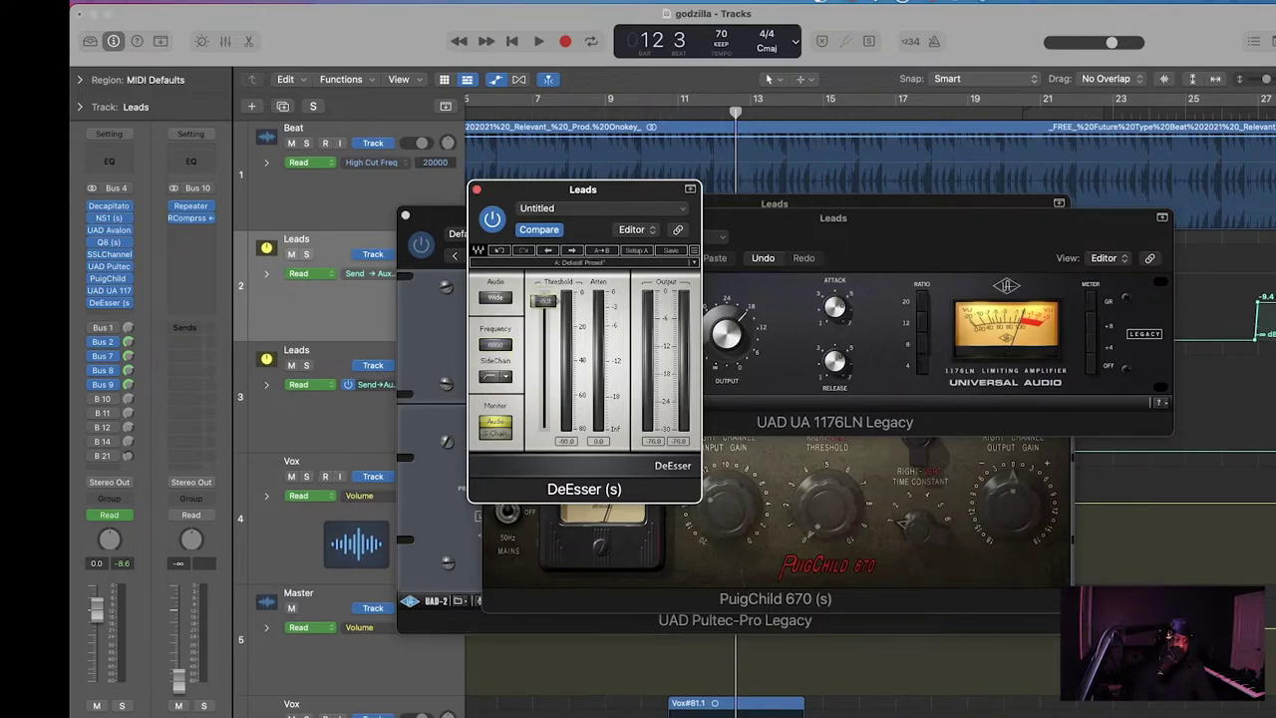
{"action": "key", "text": "space"}
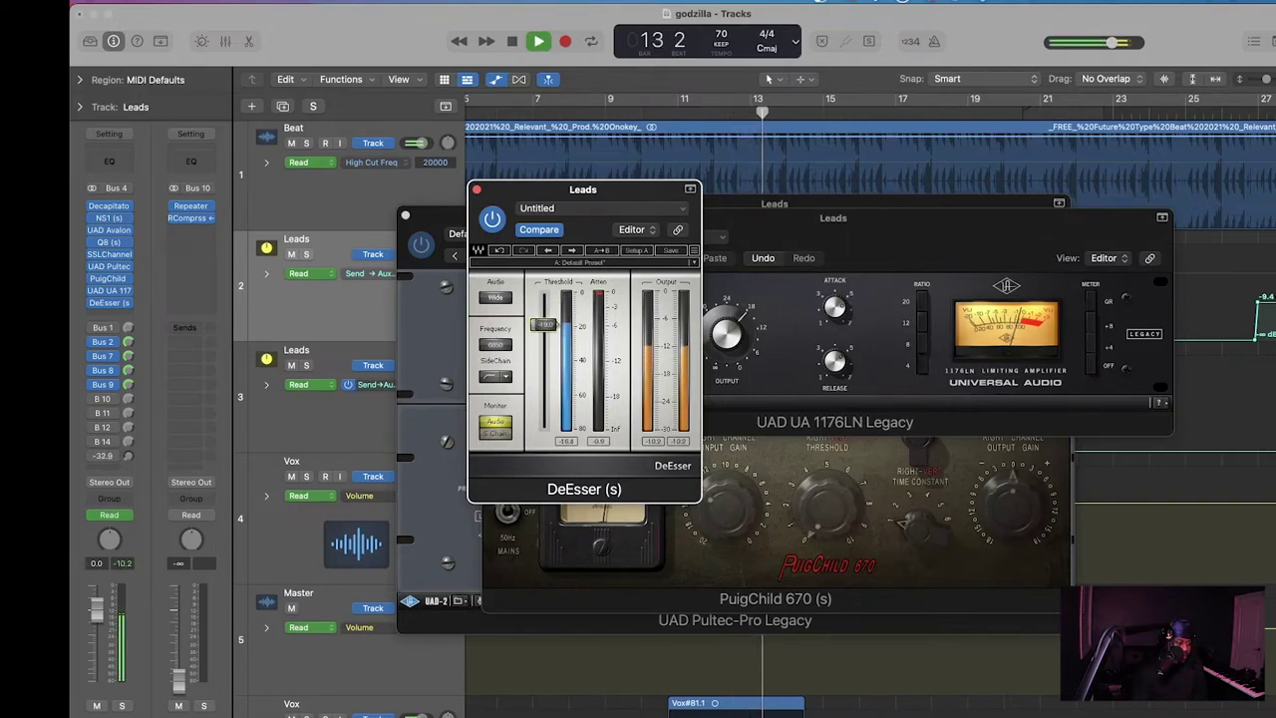
{"action": "left_click_drag", "start_coordinate": [544, 331], "coordinate": [543, 348]}
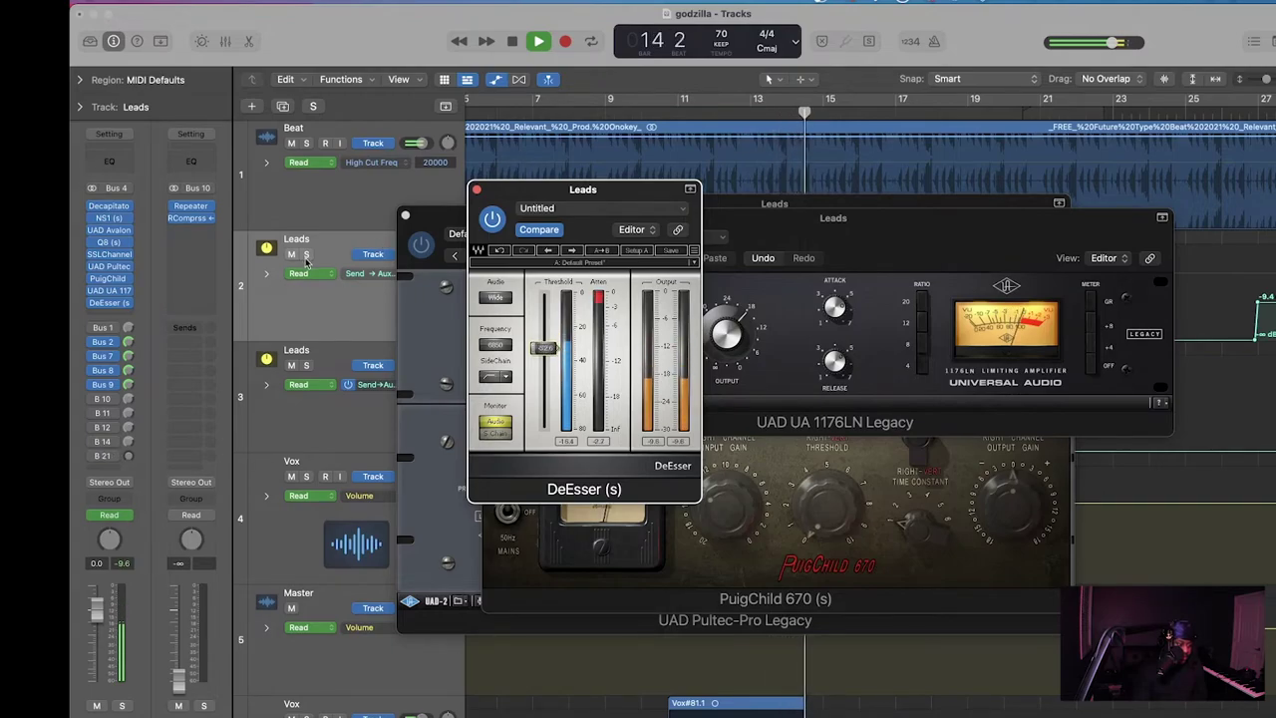
Step: Solo Leads, adjust the DeEsser frequency, listen from around bar 10, and return the vocal to the full mix
{"action": "key", "text": "s"}
{"action": "left_click", "coordinate": [496, 357]}
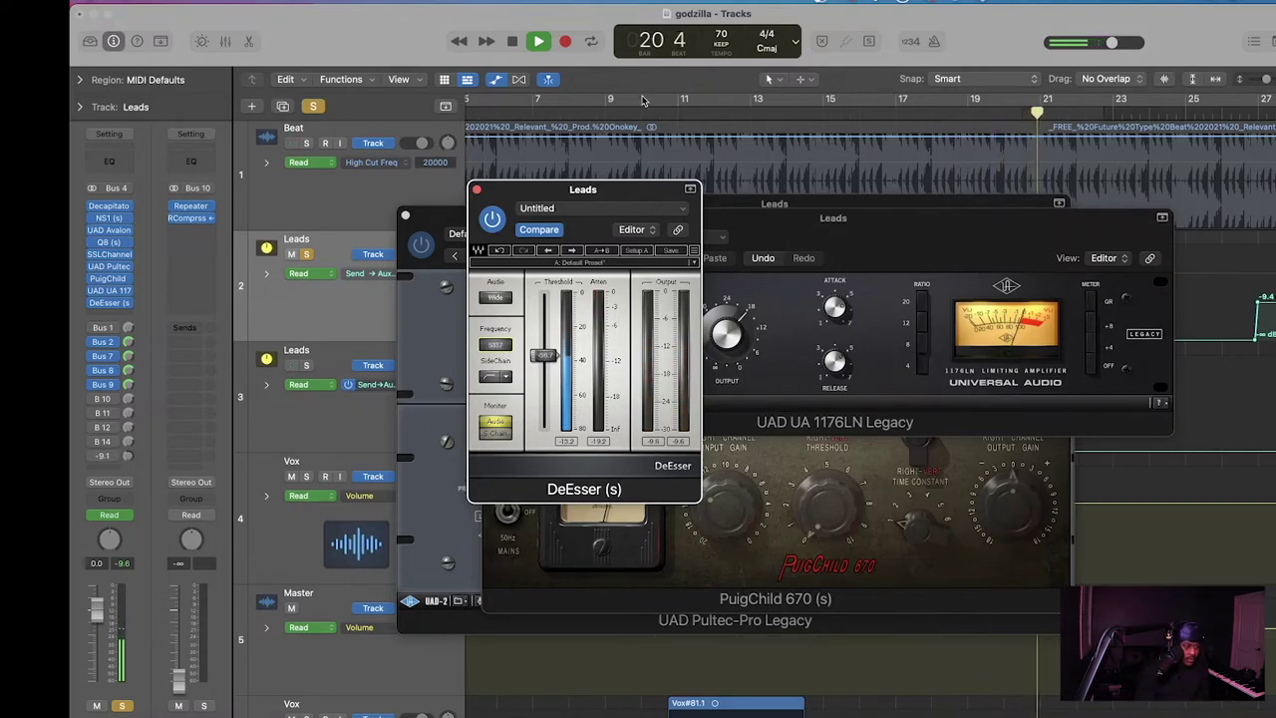
{"action": "left_click", "coordinate": [641, 111]}
{"action": "key", "text": "space"}
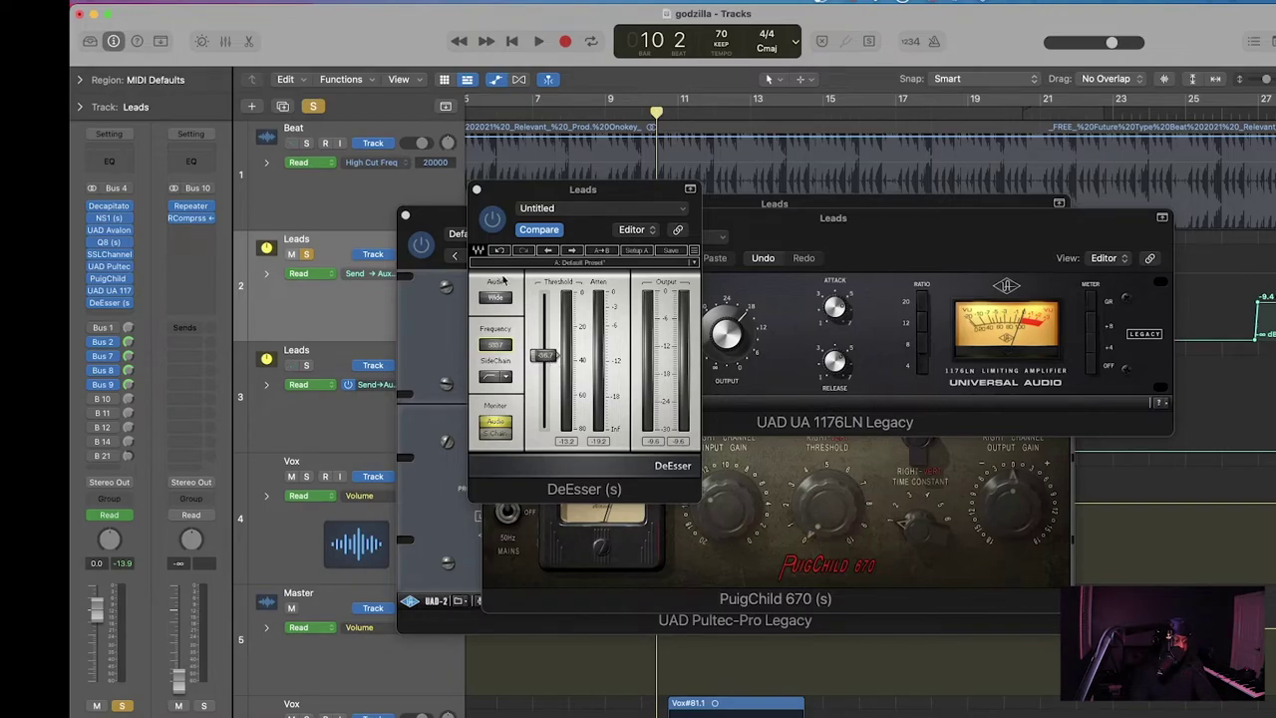
{"action": "key", "text": "space"}
{"action": "left_click", "coordinate": [314, 106]}
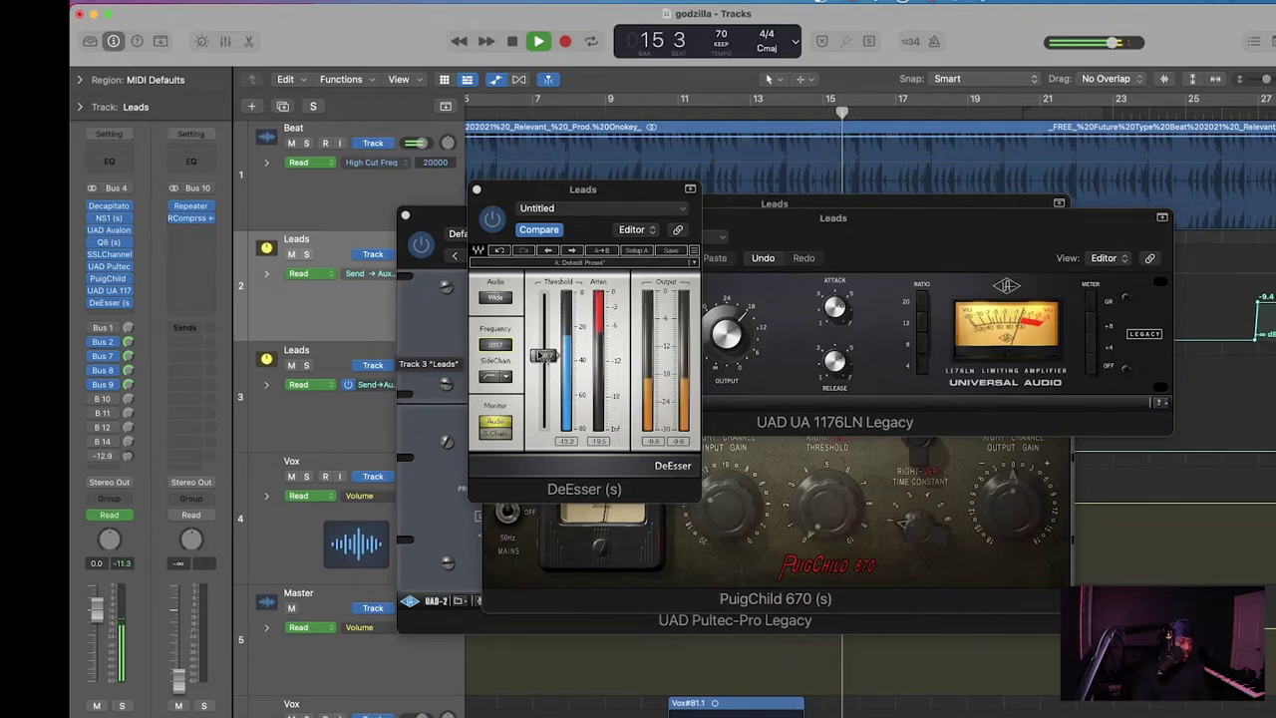
Step: Close the open DeEsser, Pultec-Pro, PuigChild 670 and 1176LN plug-in windows
{"action": "left_click", "coordinate": [476, 189]}
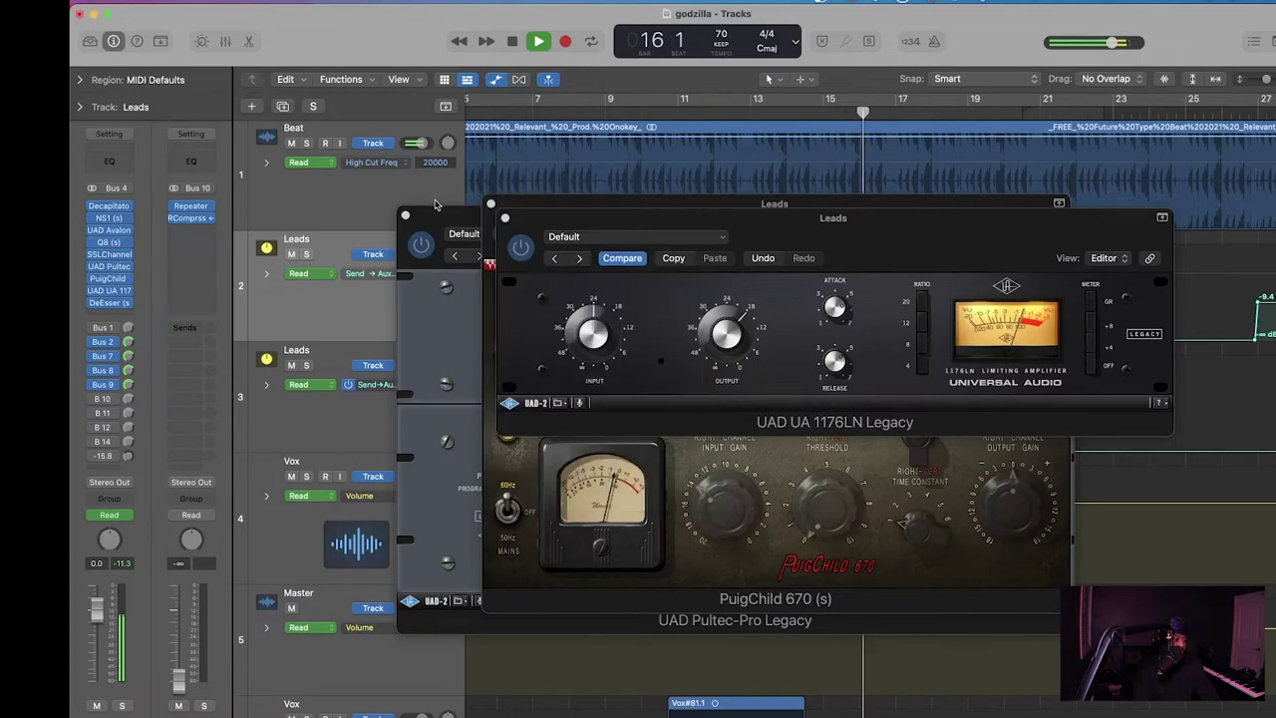
{"action": "left_click", "coordinate": [434, 206]}
{"action": "left_click", "coordinate": [405, 216]}
{"action": "left_click", "coordinate": [490, 203]}
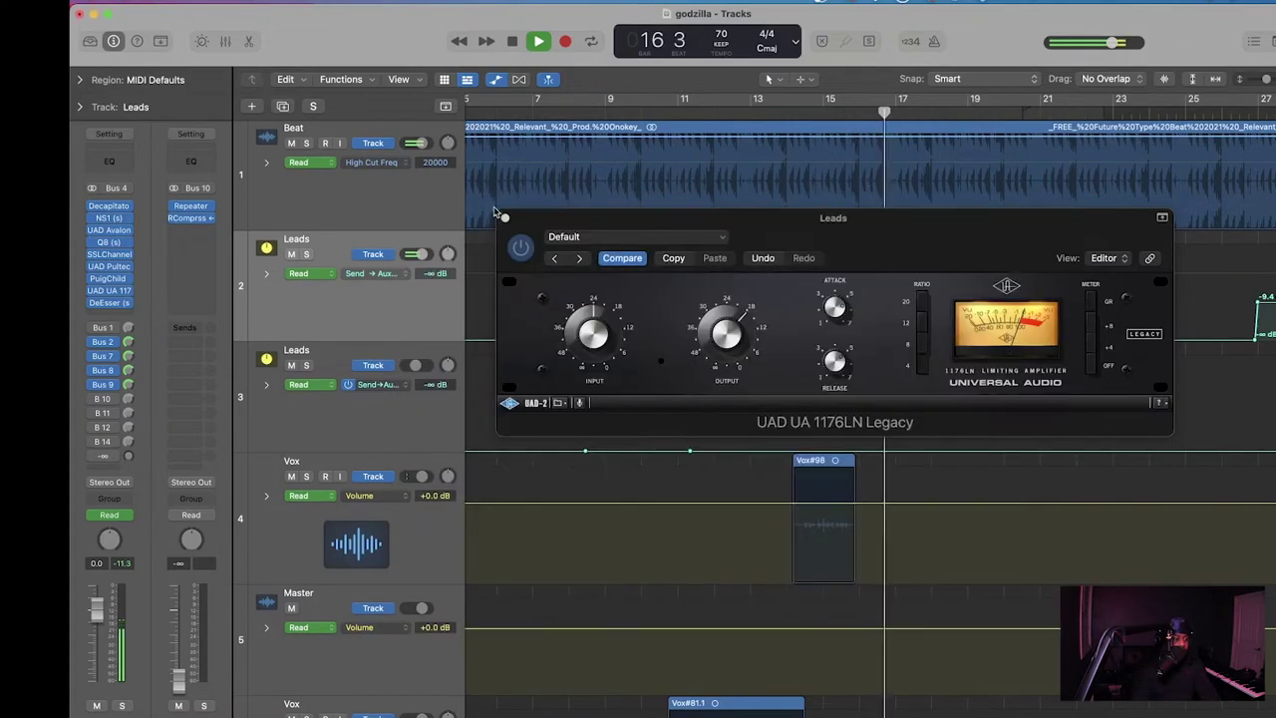
{"action": "left_click", "coordinate": [506, 217]}
Step: Reopen the DeEsser on the Leads bus and fine-tune its threshold and frequency while the mix plays
{"action": "key", "text": "super+Left"}
{"action": "key", "text": "super+Left"}
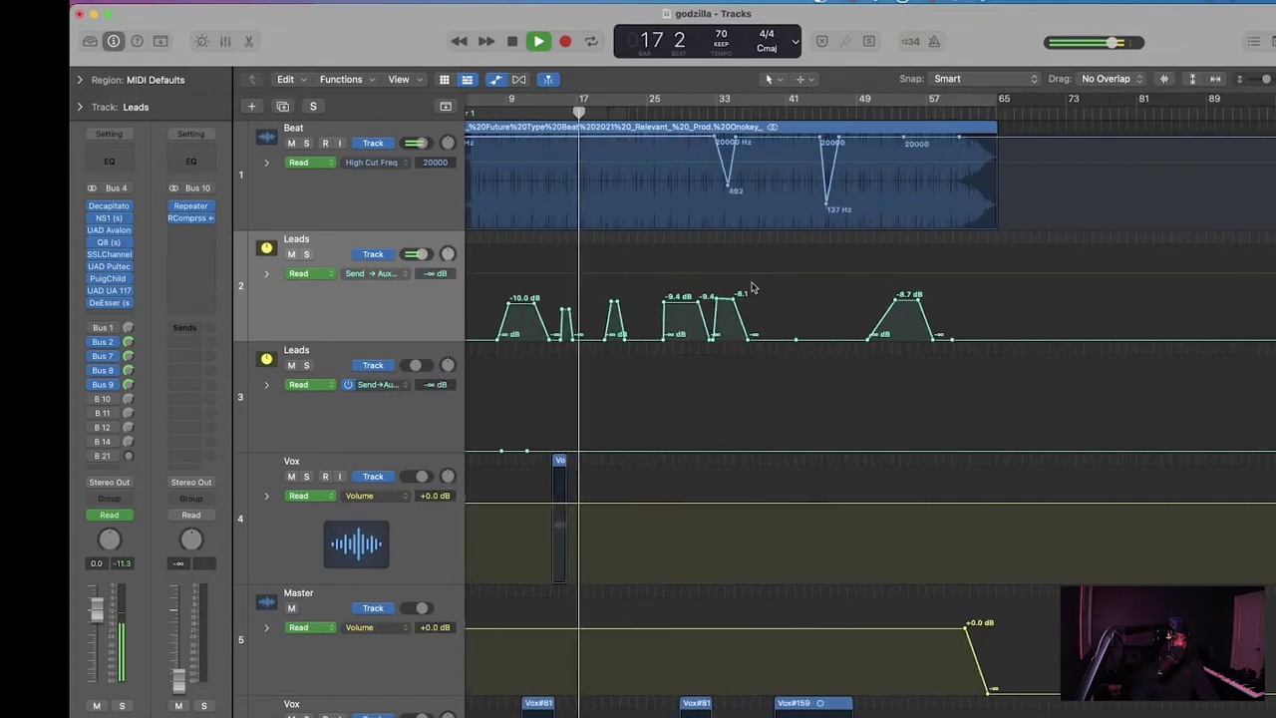
{"action": "scroll", "coordinate": [753, 288], "scroll_direction": "down", "scroll_amount": 10}
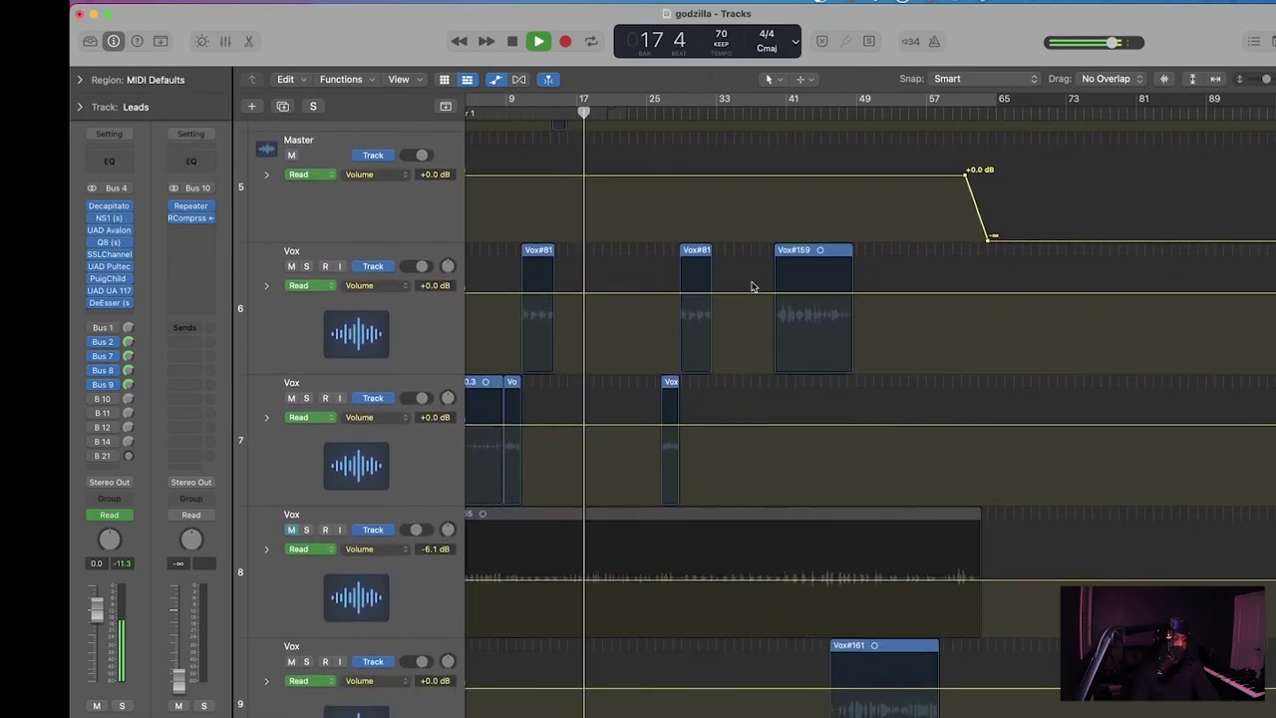
{"action": "scroll", "coordinate": [753, 288], "scroll_direction": "down", "scroll_amount": 3}
{"action": "scroll", "coordinate": [753, 287], "scroll_direction": "left", "scroll_amount": 2}
{"action": "scroll", "coordinate": [379, 307], "scroll_direction": "up", "scroll_amount": 1}
{"action": "left_click", "coordinate": [109, 302]}
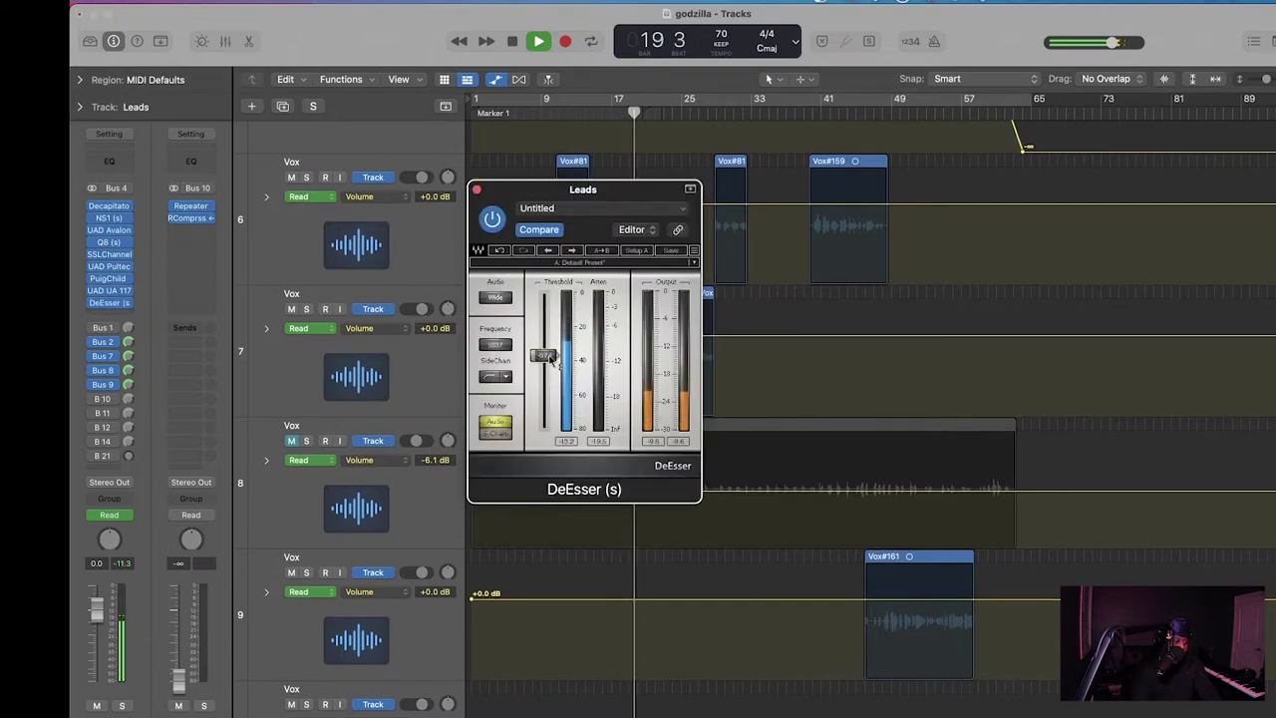
{"action": "left_click_drag", "start_coordinate": [545, 355], "coordinate": [549, 352]}
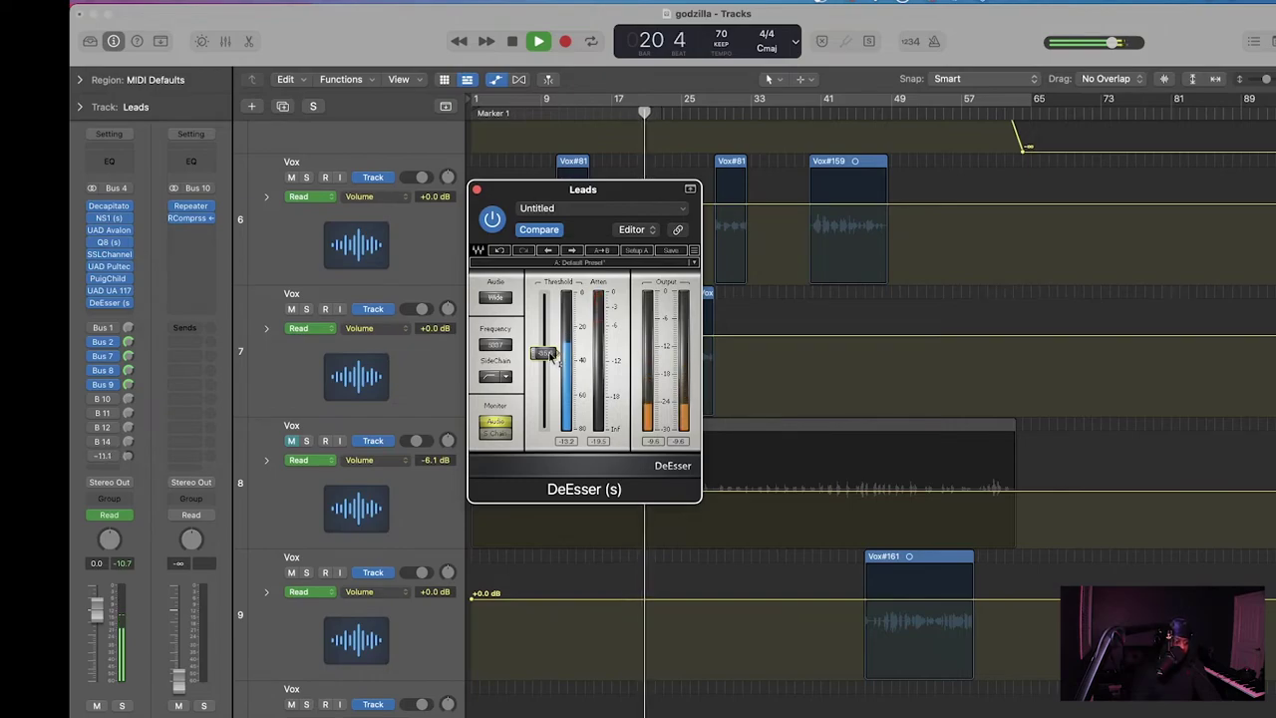
{"action": "left_click_drag", "start_coordinate": [496, 348], "coordinate": [496, 344]}
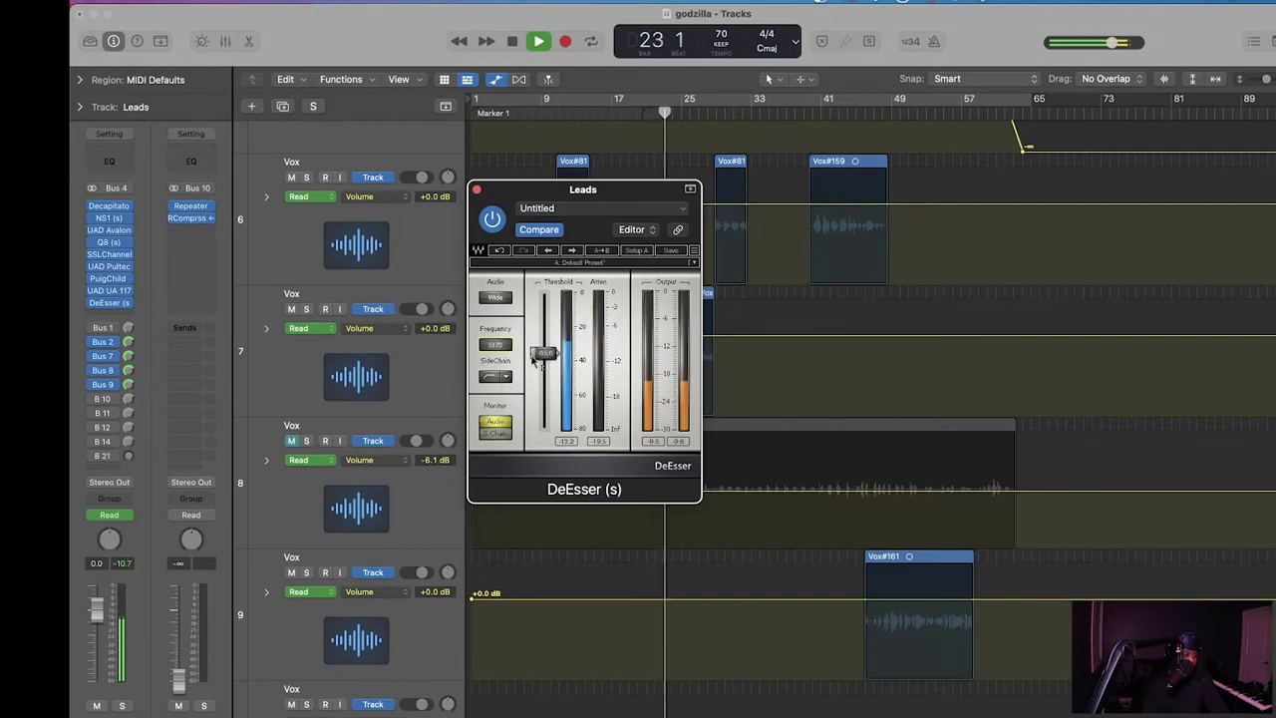
Step: Listen to the de-essed vocal from around bar 11, stop playback, and close the DeEsser
{"action": "left_click", "coordinate": [564, 111]}
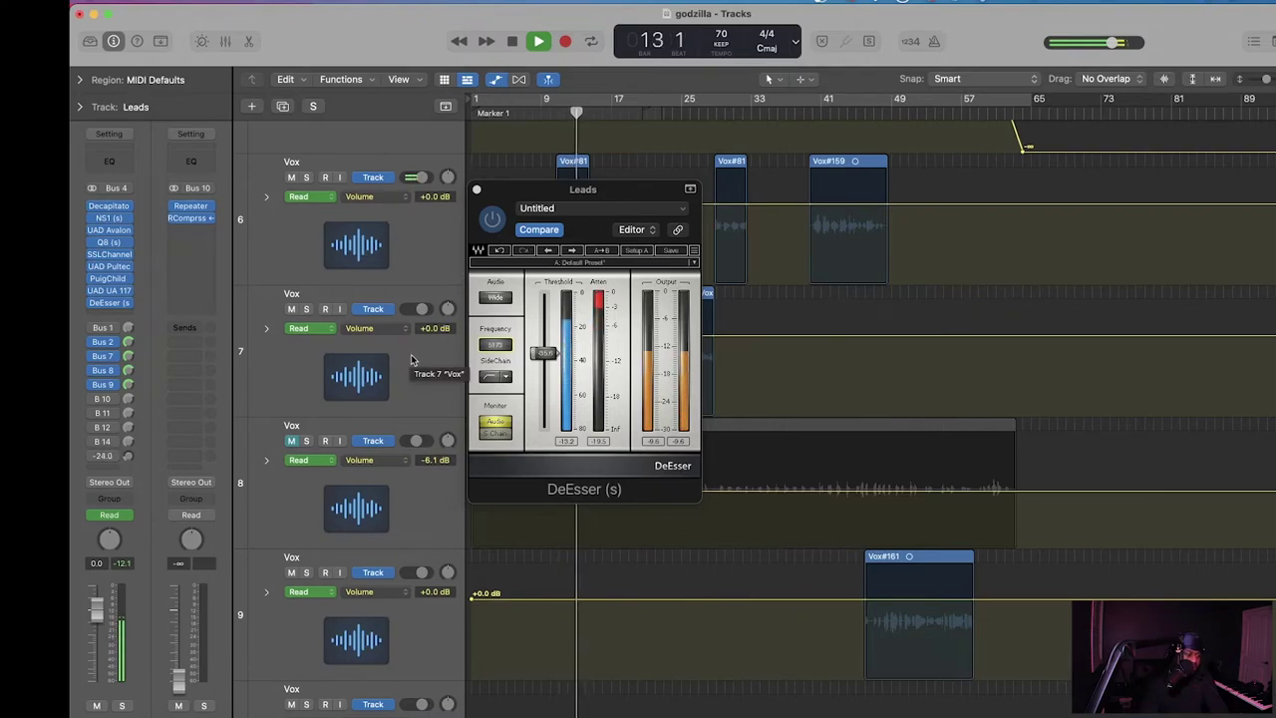
{"action": "key", "text": "space"}
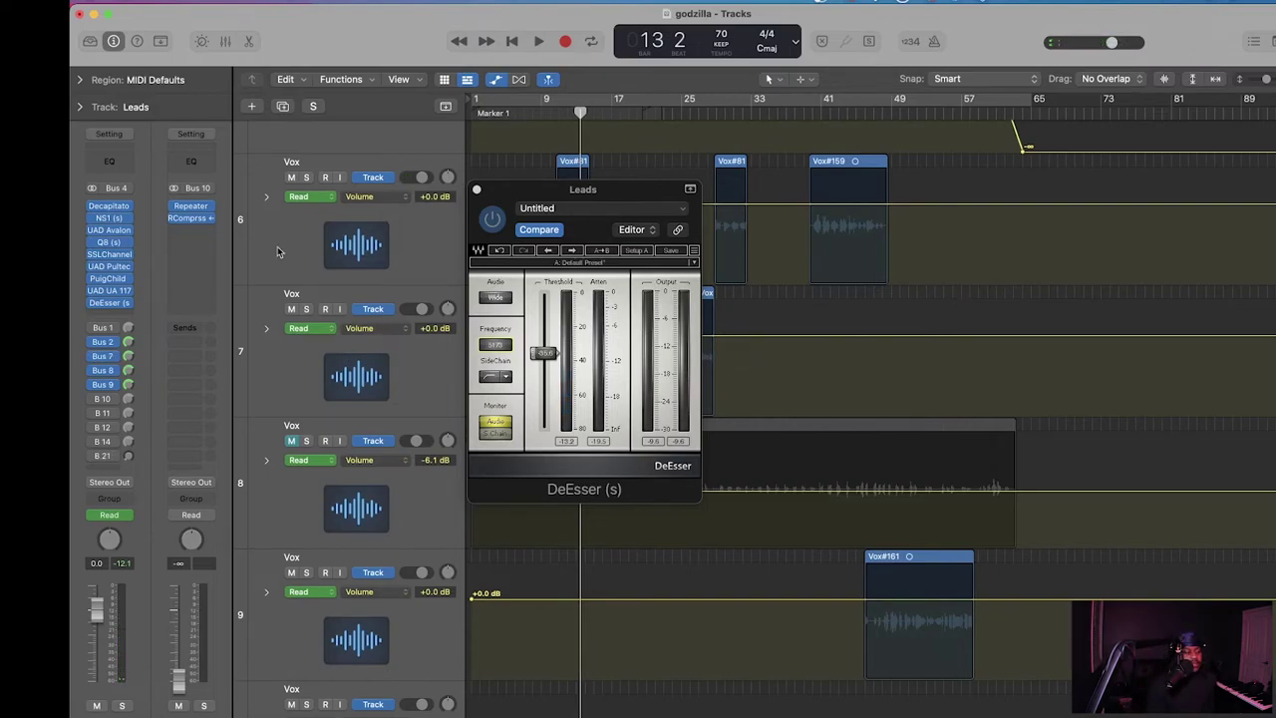
{"action": "left_click", "coordinate": [477, 191]}
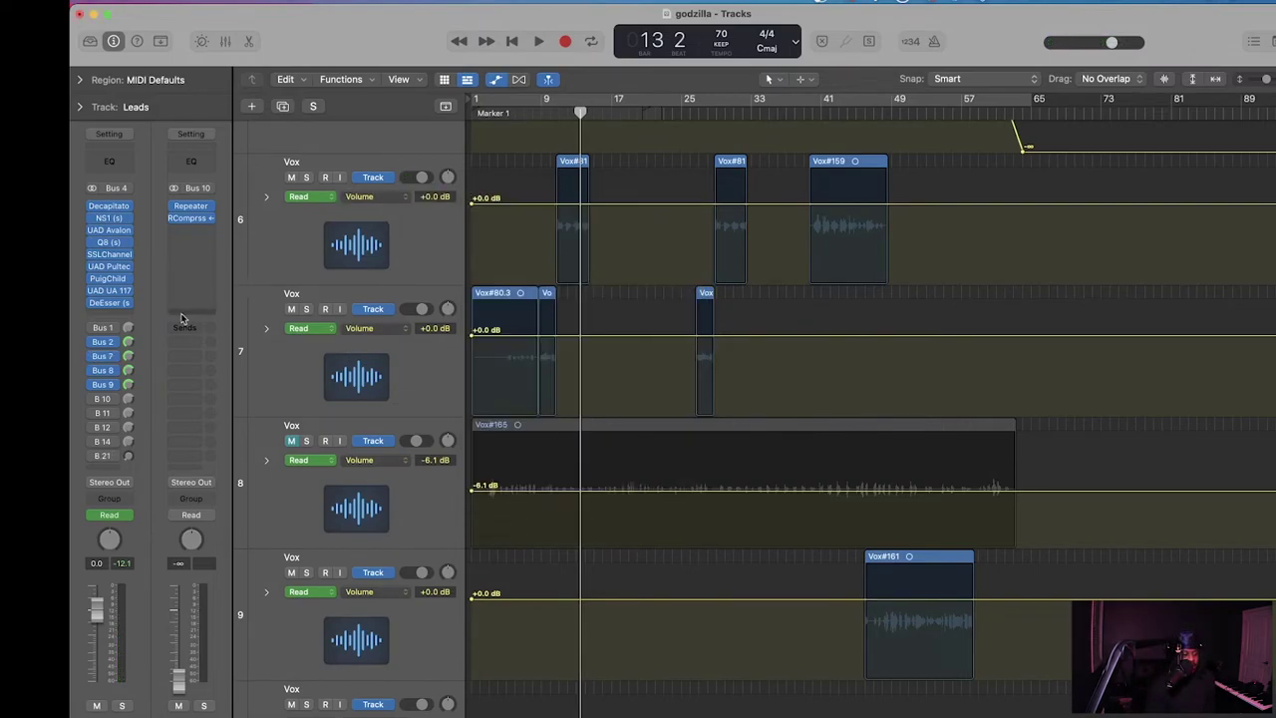
Step: Enable the Bus 10, Bus 11, Bus 12 and Bus 21 sends on the Leads bus
{"action": "left_click", "coordinate": [105, 397]}
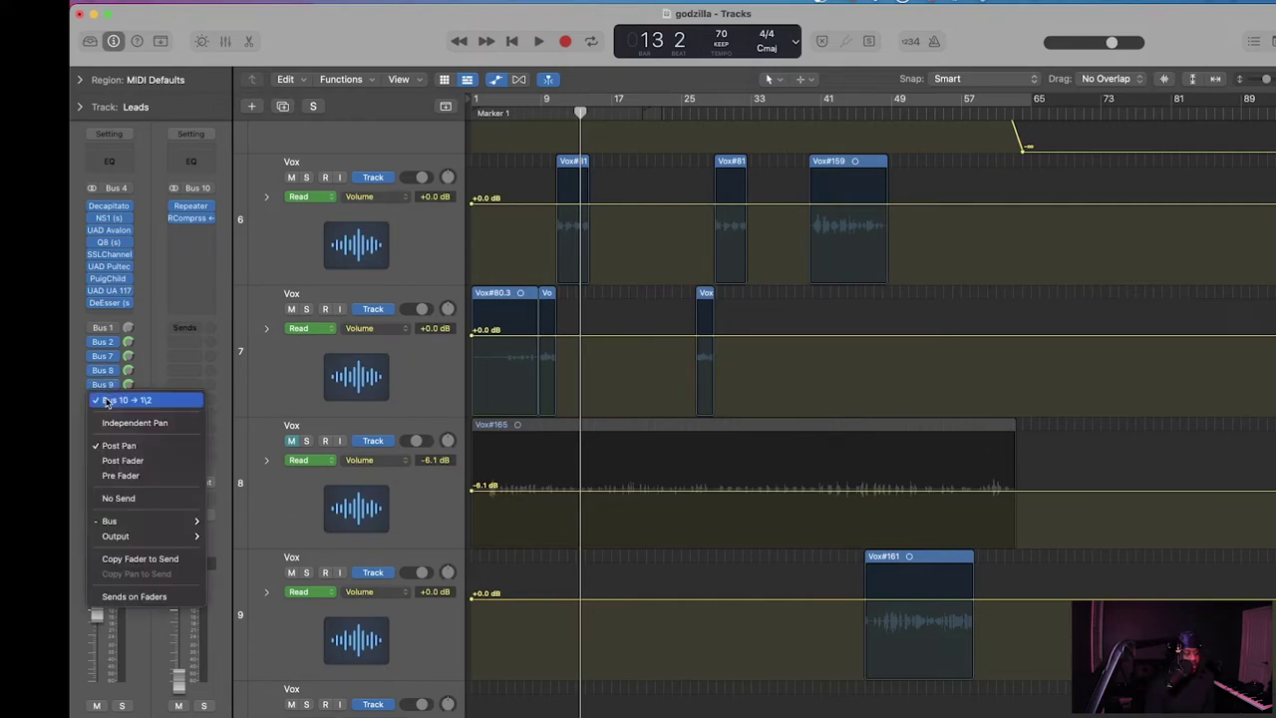
{"action": "left_click", "coordinate": [107, 400]}
{"action": "left_click", "coordinate": [106, 408]}
{"action": "left_click", "coordinate": [96, 411]}
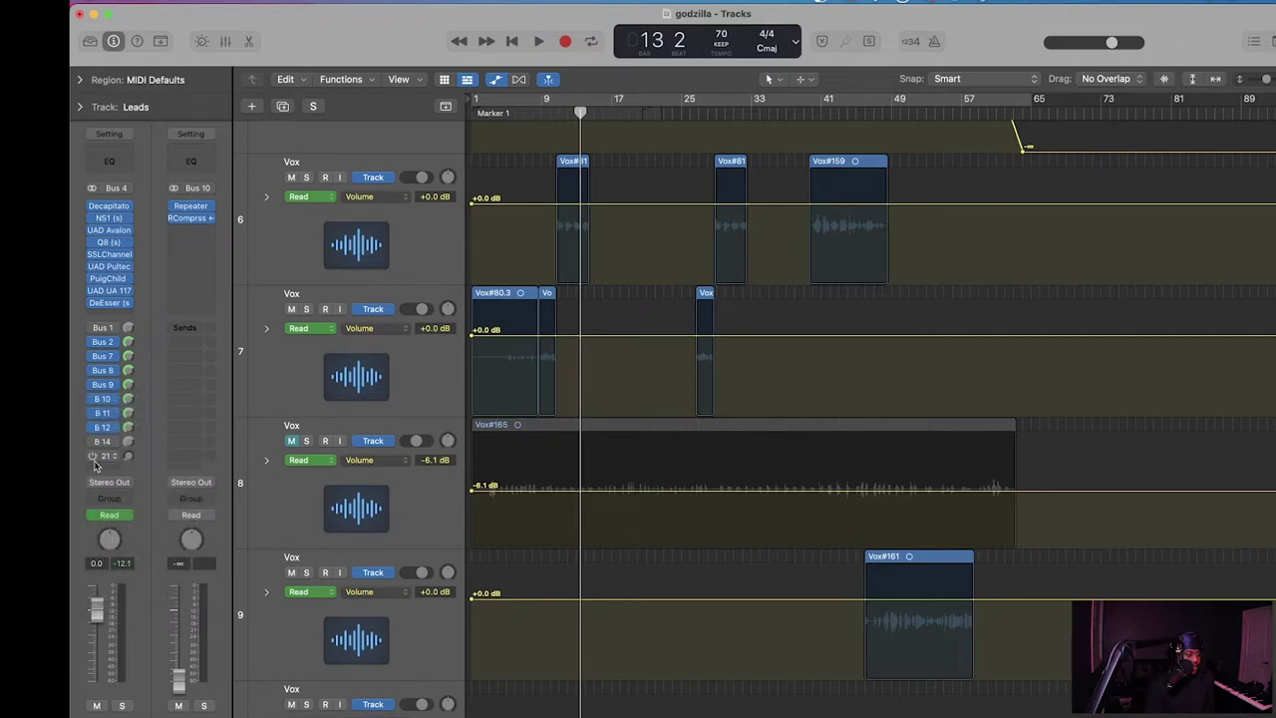
{"action": "right_click", "coordinate": [694, 364]}
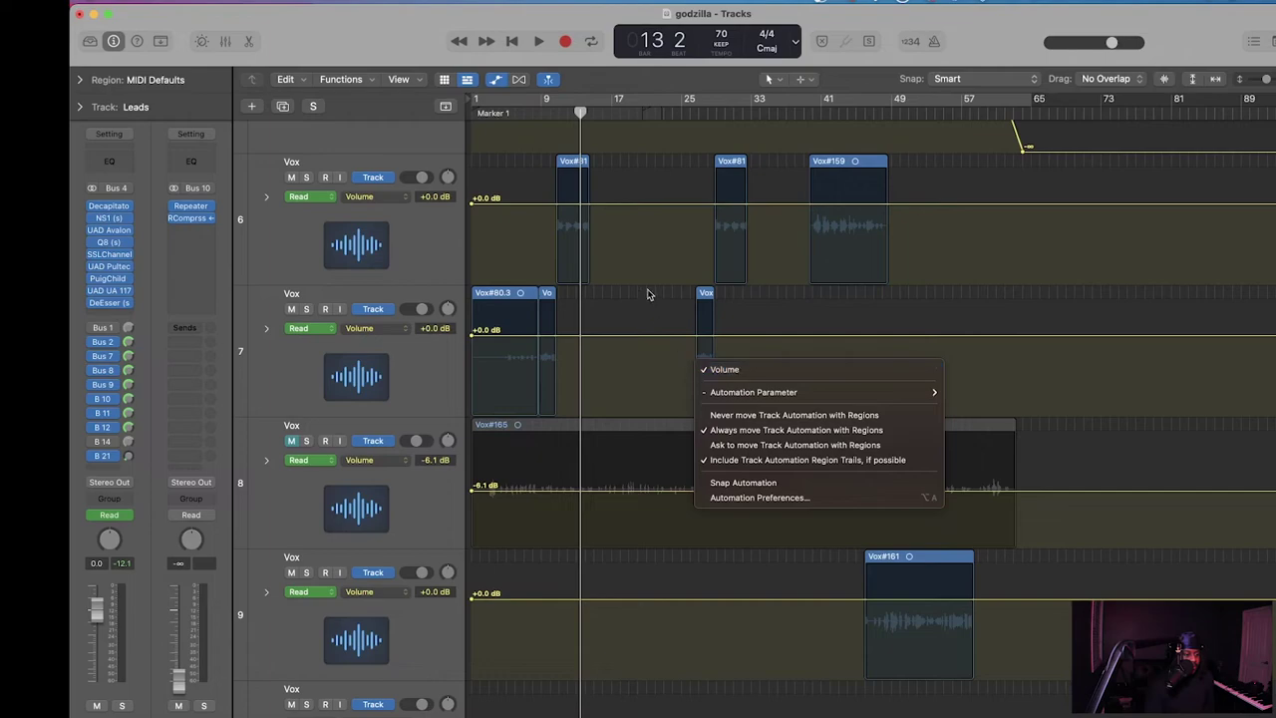
{"action": "left_click", "coordinate": [679, 248]}
Step: Open the Repeater delay fed by the Leads bus's Bus 10 send to view its settings, and close it
{"action": "left_click", "coordinate": [116, 387]}
{"action": "left_click", "coordinate": [113, 387]}
{"action": "left_click", "coordinate": [107, 400]}
{"action": "left_click", "coordinate": [106, 400]}
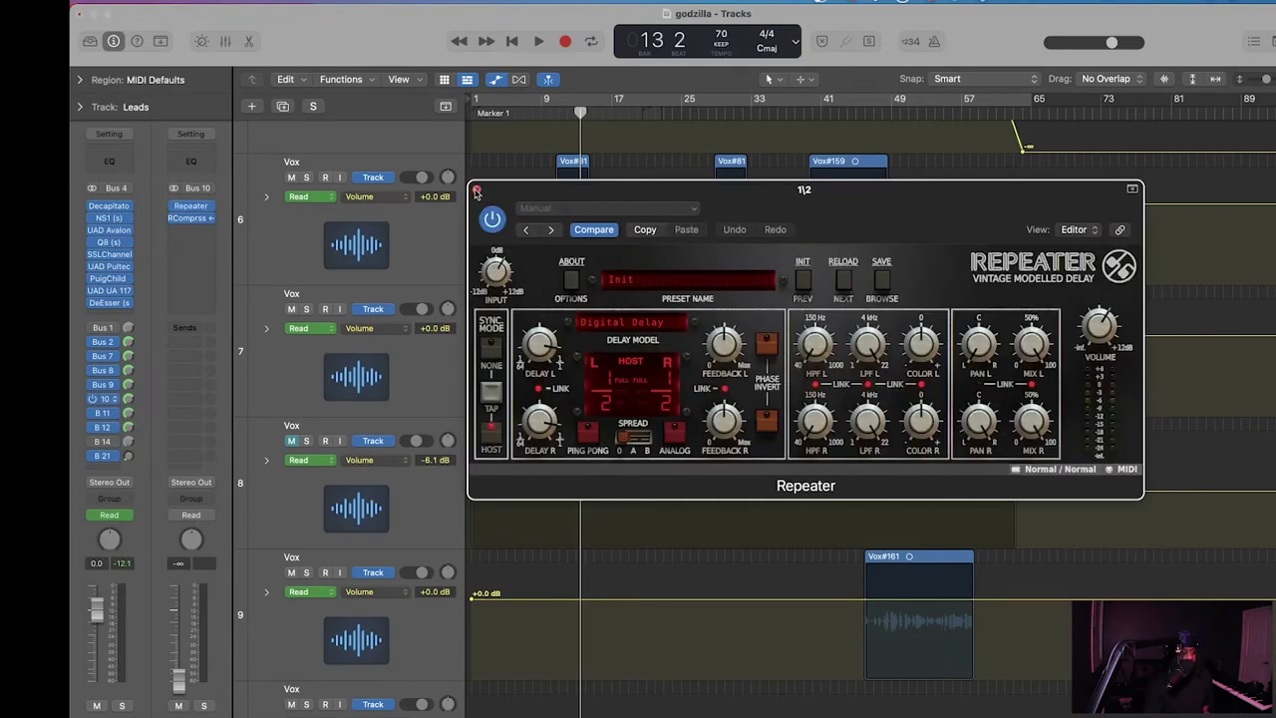
{"action": "left_click", "coordinate": [477, 191]}
Step: Check which send the Leads automation lane controls and where the Bus 10 send is routed
{"action": "scroll", "coordinate": [897, 265], "scroll_direction": "up", "scroll_amount": 8}
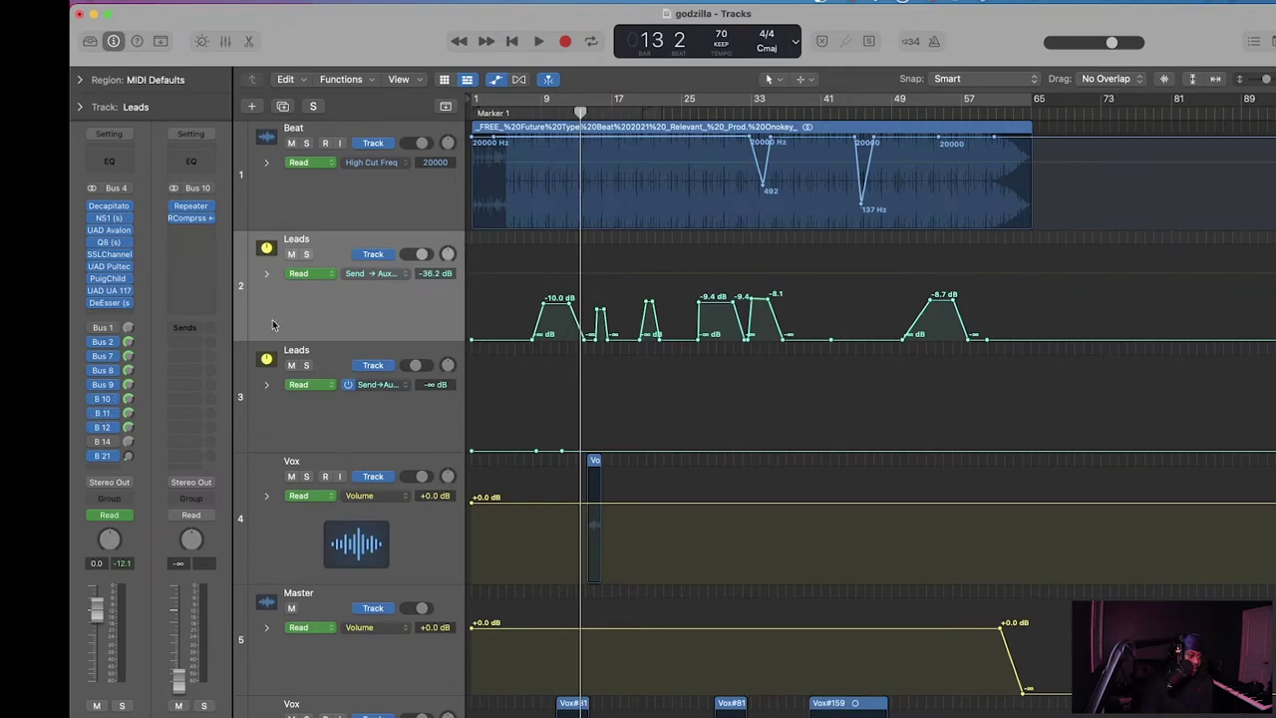
{"action": "left_click", "coordinate": [394, 275]}
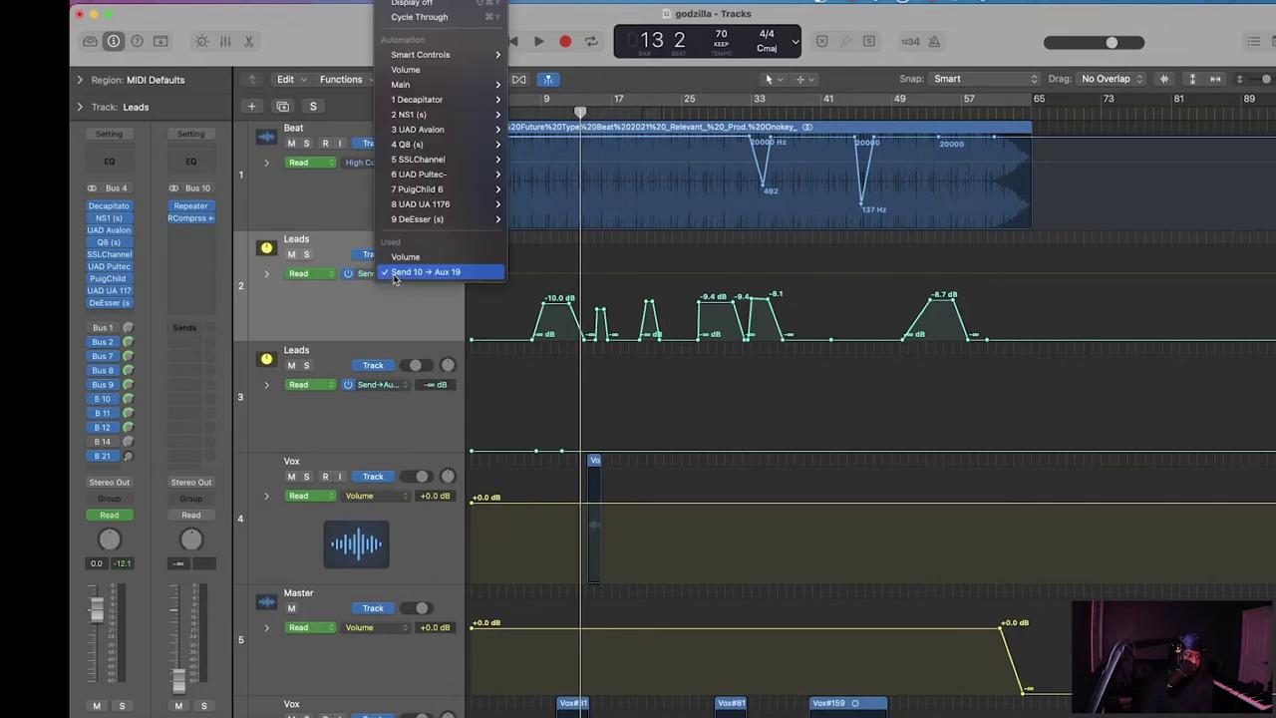
{"action": "left_click", "coordinate": [361, 323]}
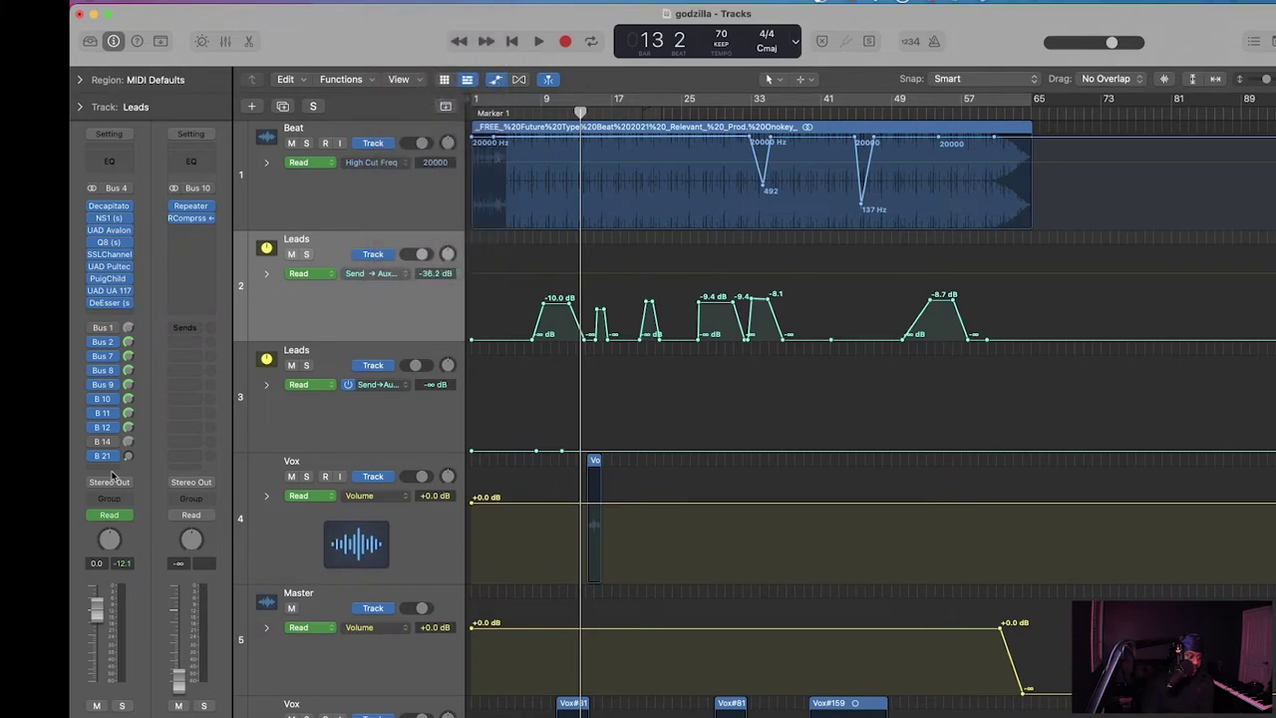
{"action": "left_click", "coordinate": [107, 401]}
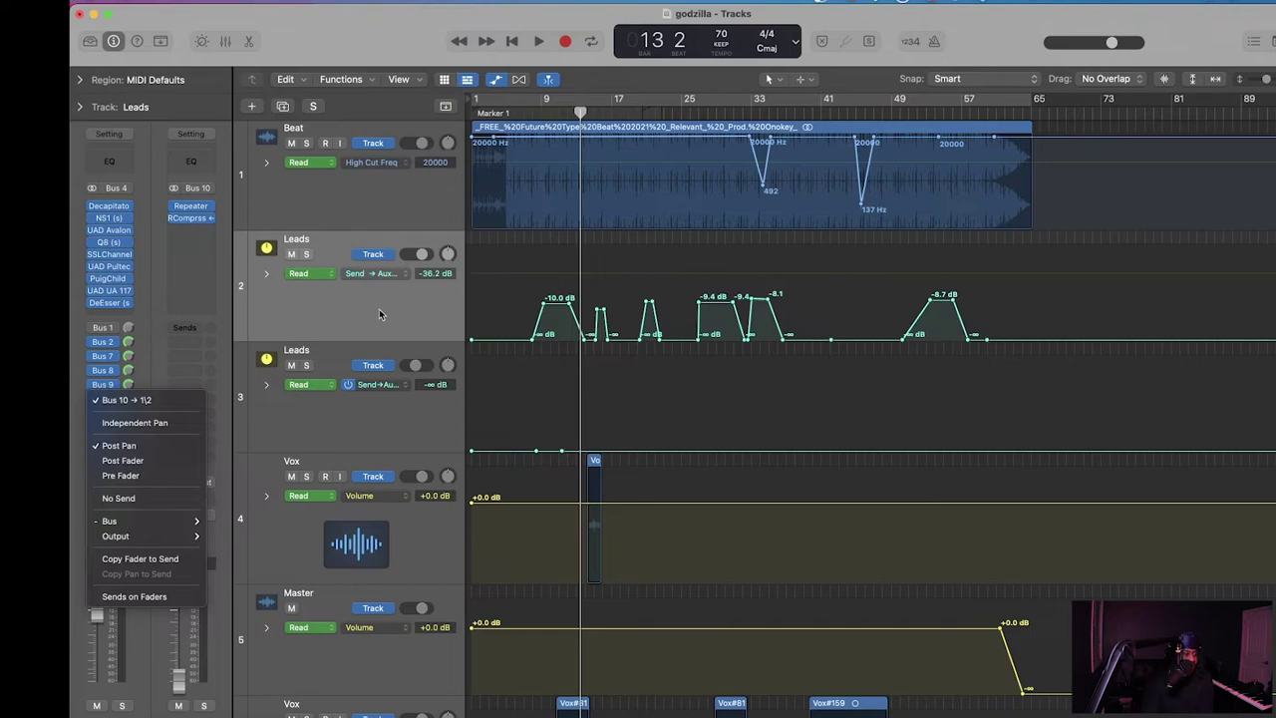
{"action": "left_click", "coordinate": [379, 315]}
Step: Listen to Leads from bar 9 with the sends enabled, briefly soloed and in the full mix, and stop playback
{"action": "left_click", "coordinate": [554, 113]}
{"action": "left_click", "coordinate": [545, 113]}
{"action": "key", "text": "space"}
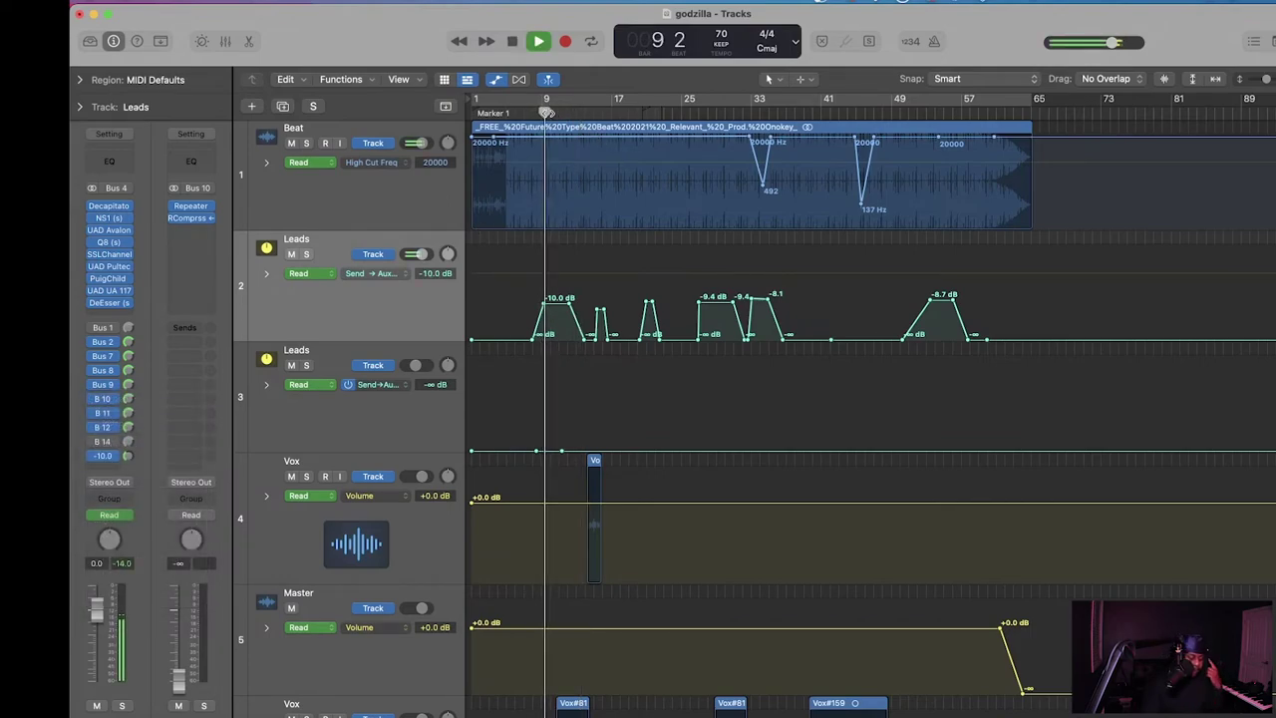
{"action": "left_click", "coordinate": [307, 254]}
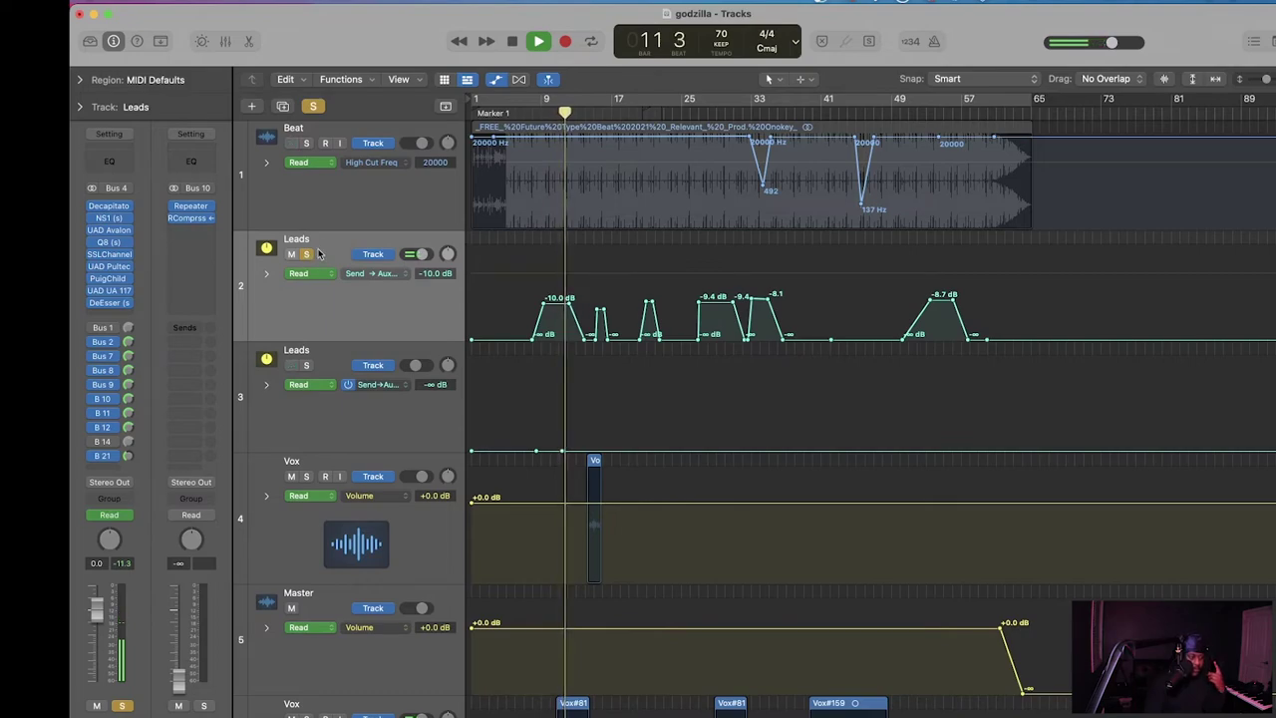
{"action": "left_click", "coordinate": [314, 107]}
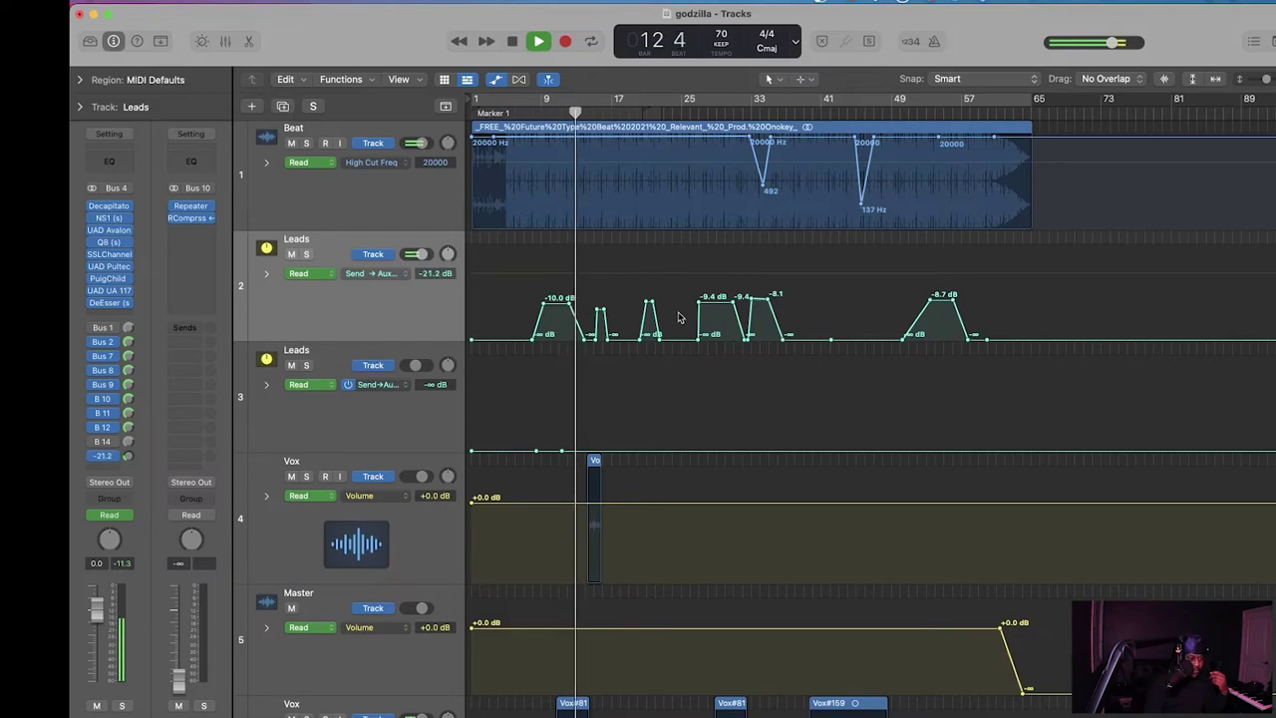
{"action": "scroll", "coordinate": [678, 317], "scroll_direction": "down", "scroll_amount": 3}
{"action": "scroll", "coordinate": [678, 318], "scroll_direction": "down", "scroll_amount": 9}
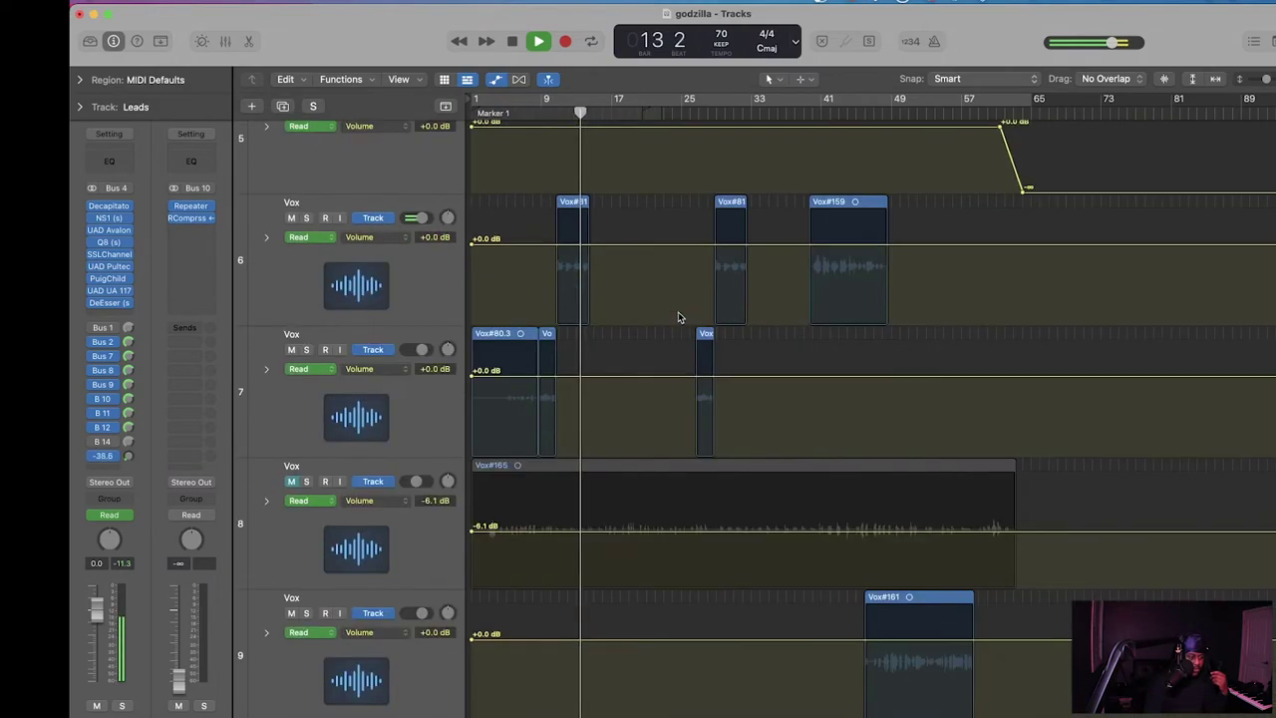
{"action": "scroll", "coordinate": [678, 317], "scroll_direction": "down", "scroll_amount": 10}
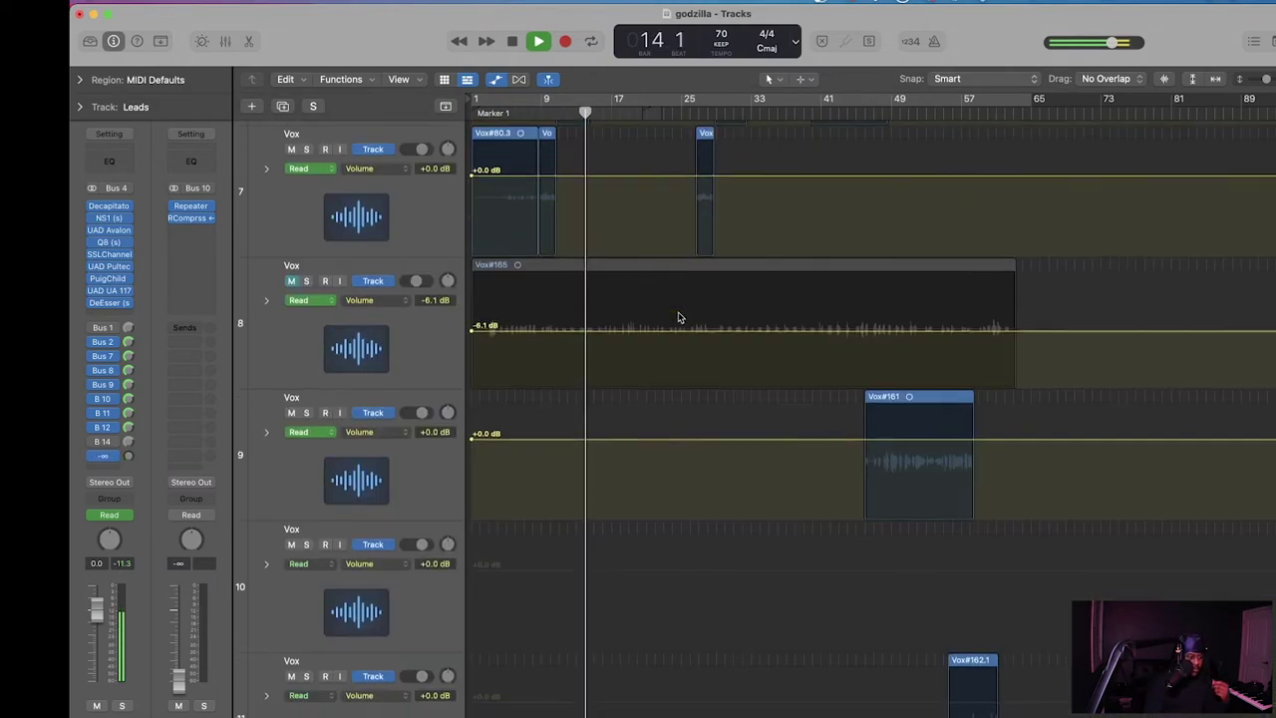
{"action": "scroll", "coordinate": [678, 317], "scroll_direction": "down", "scroll_amount": 6}
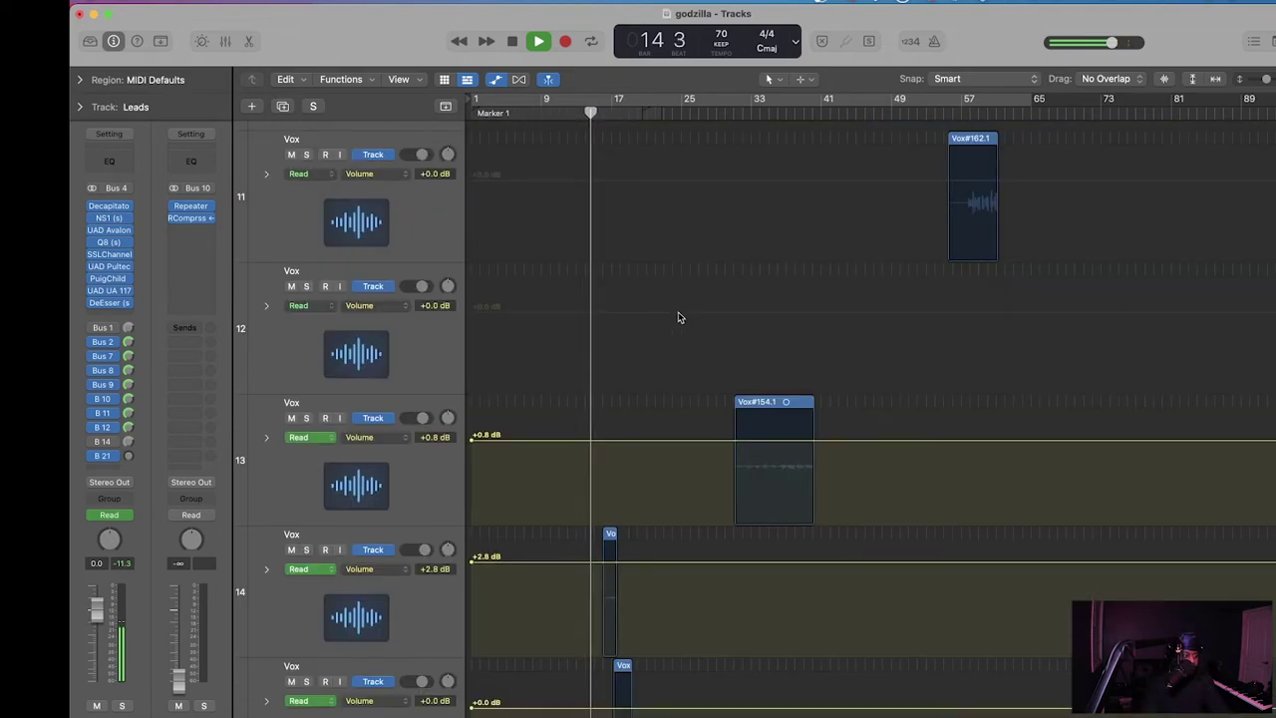
{"action": "key", "text": "space"}
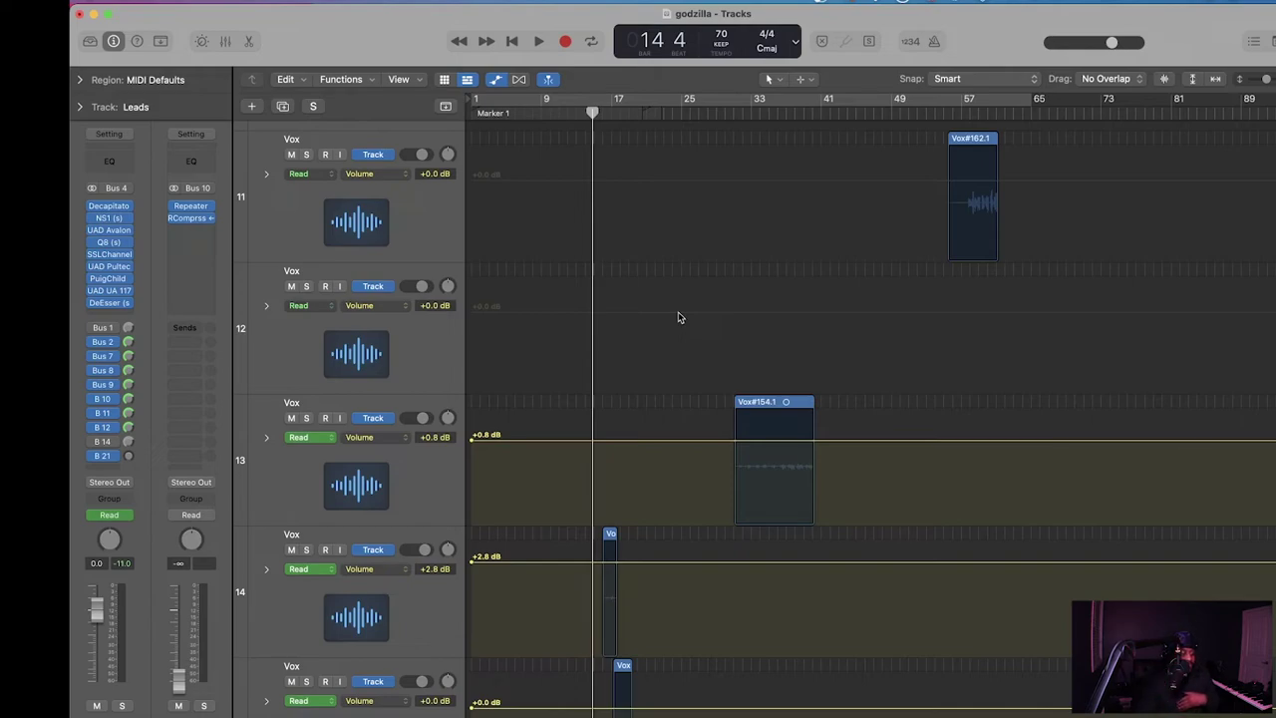
Step: Select and unmute Vox track 8, which holds the Vox#165 region
{"action": "scroll", "coordinate": [636, 407], "scroll_direction": "up", "scroll_amount": 10}
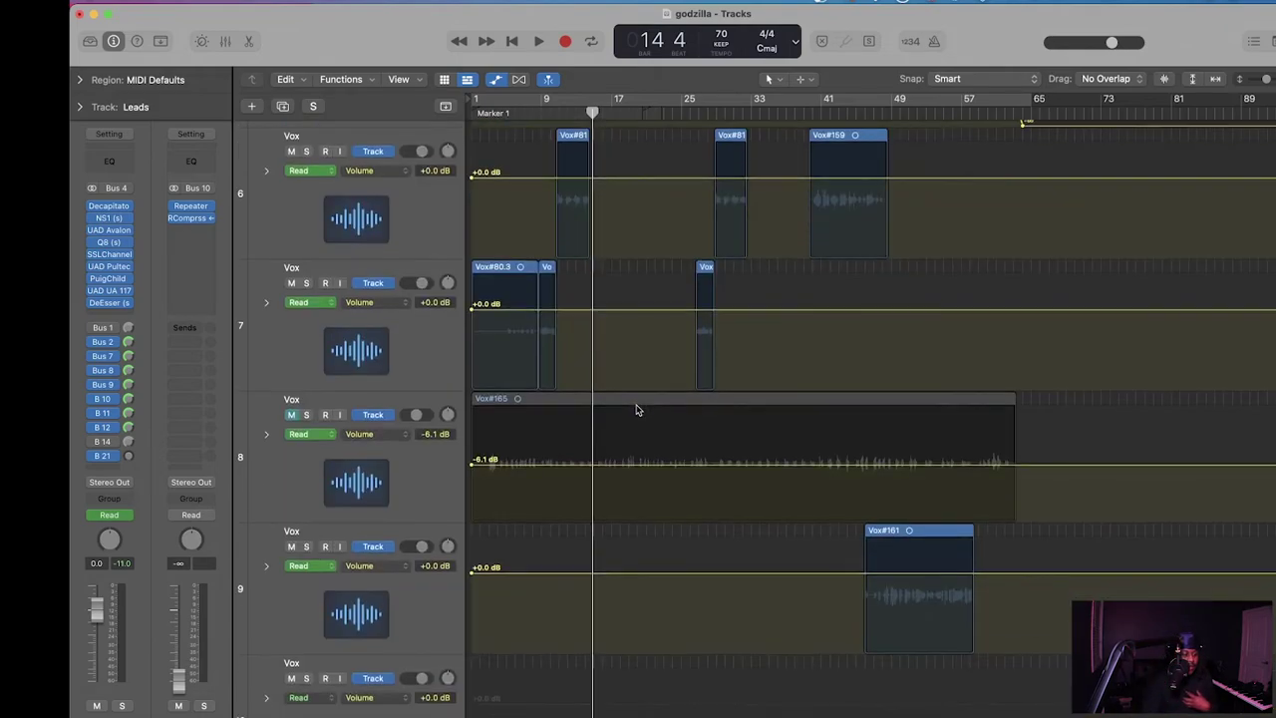
{"action": "left_click", "coordinate": [395, 485]}
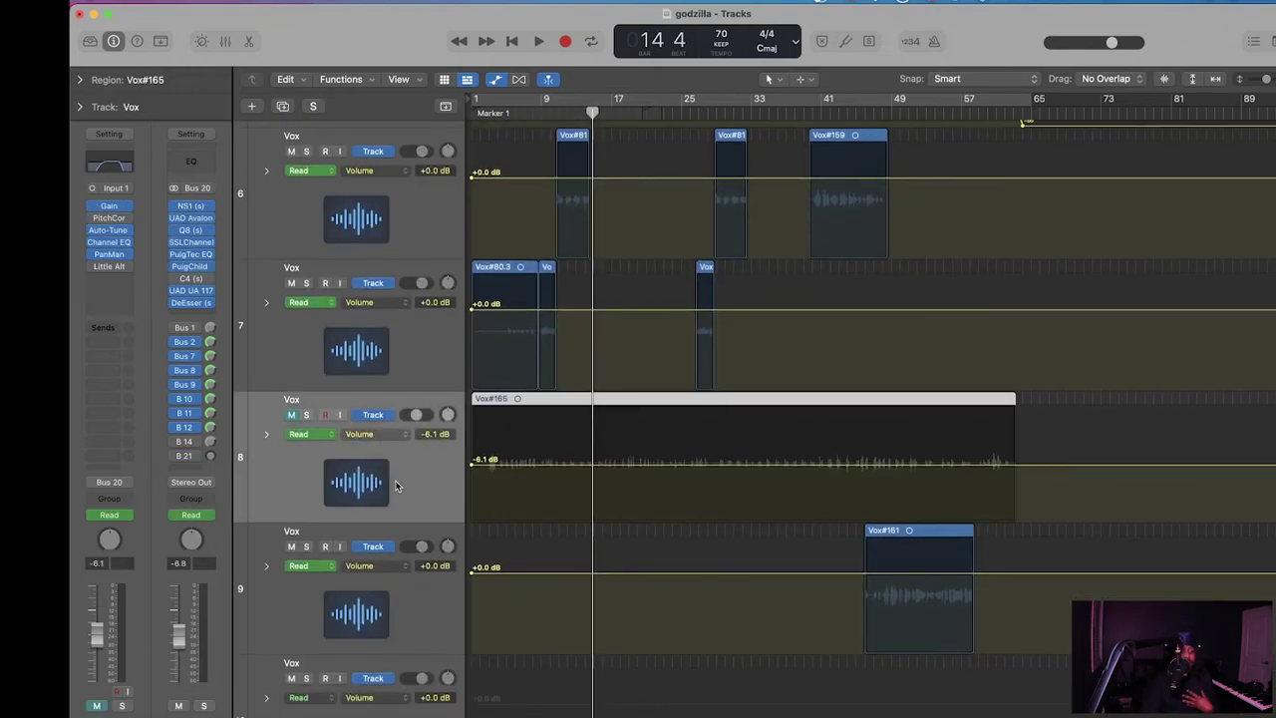
{"action": "left_click", "coordinate": [290, 416]}
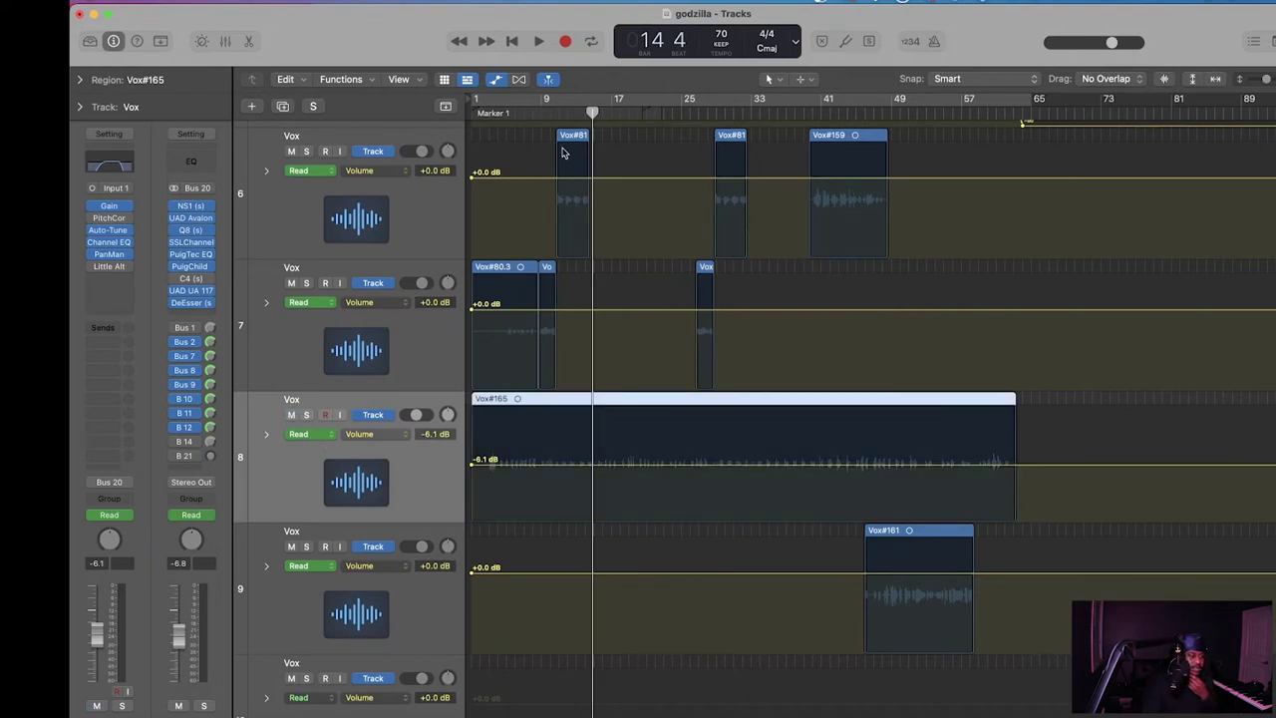
Step: Listen to the mix from bar 7 with Vox track 8 unmuted, and stop playback
{"action": "left_click", "coordinate": [509, 111]}
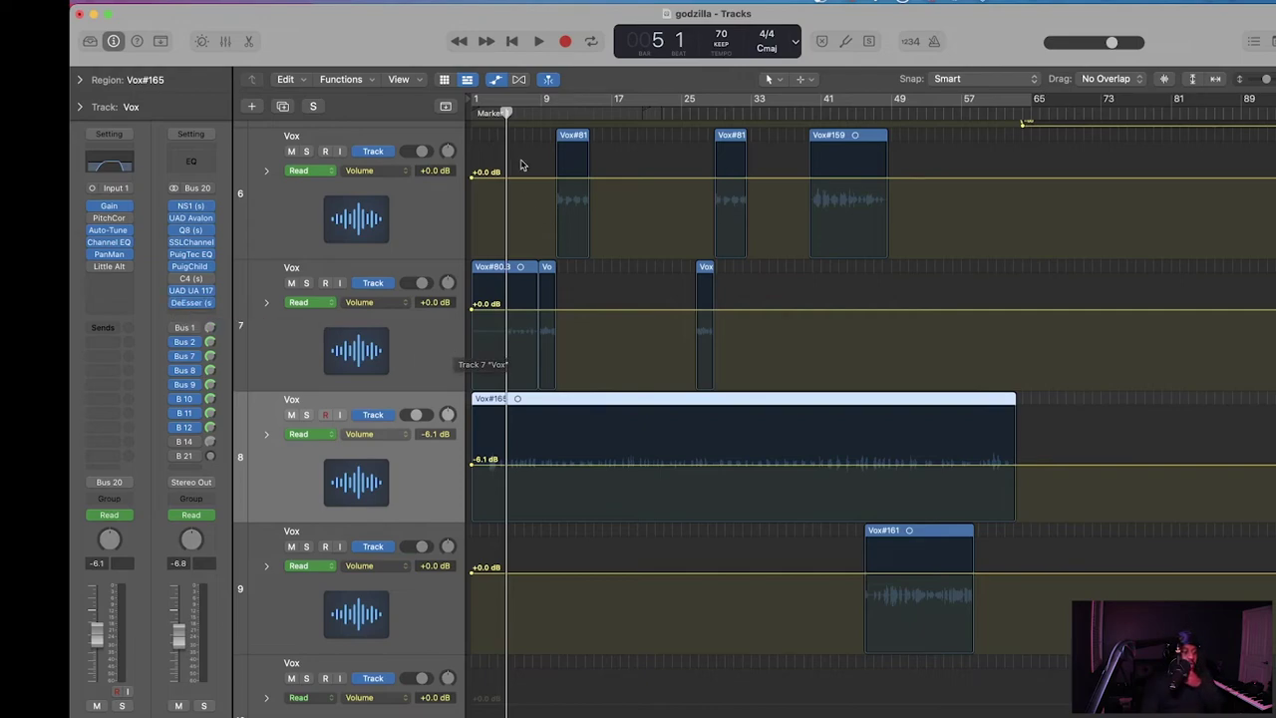
{"action": "left_click", "coordinate": [522, 113]}
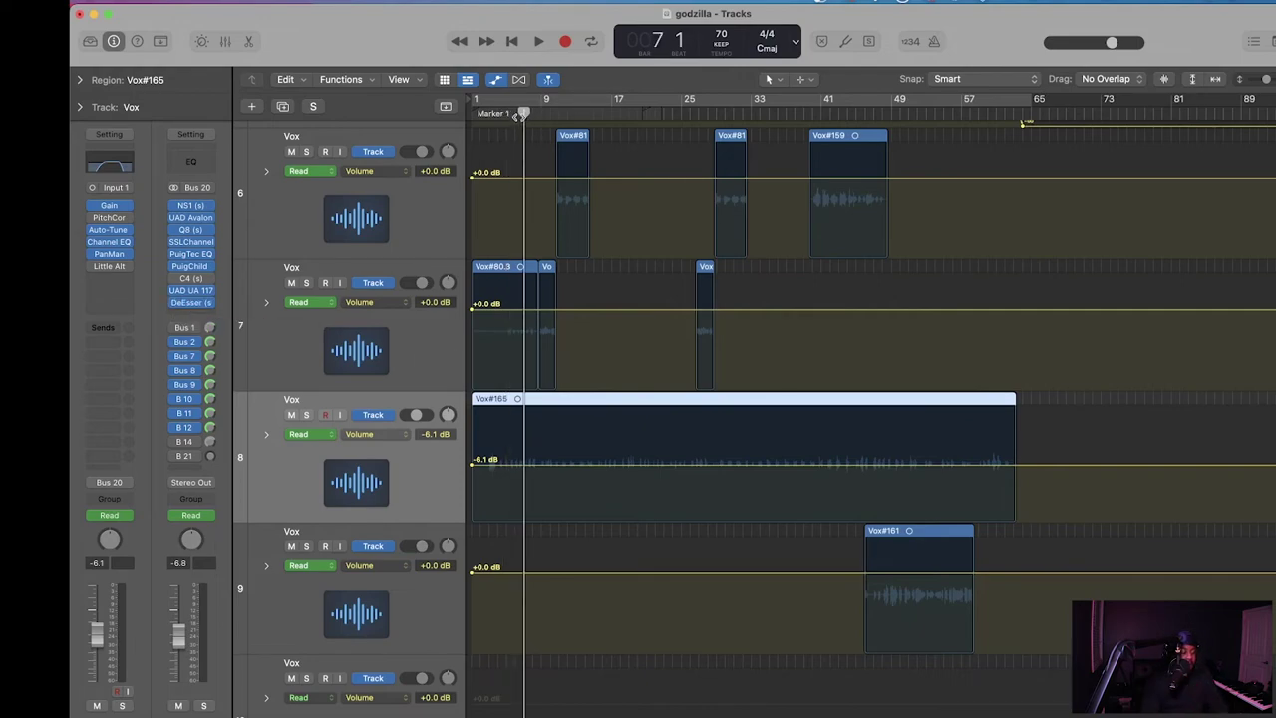
{"action": "key", "text": "space"}
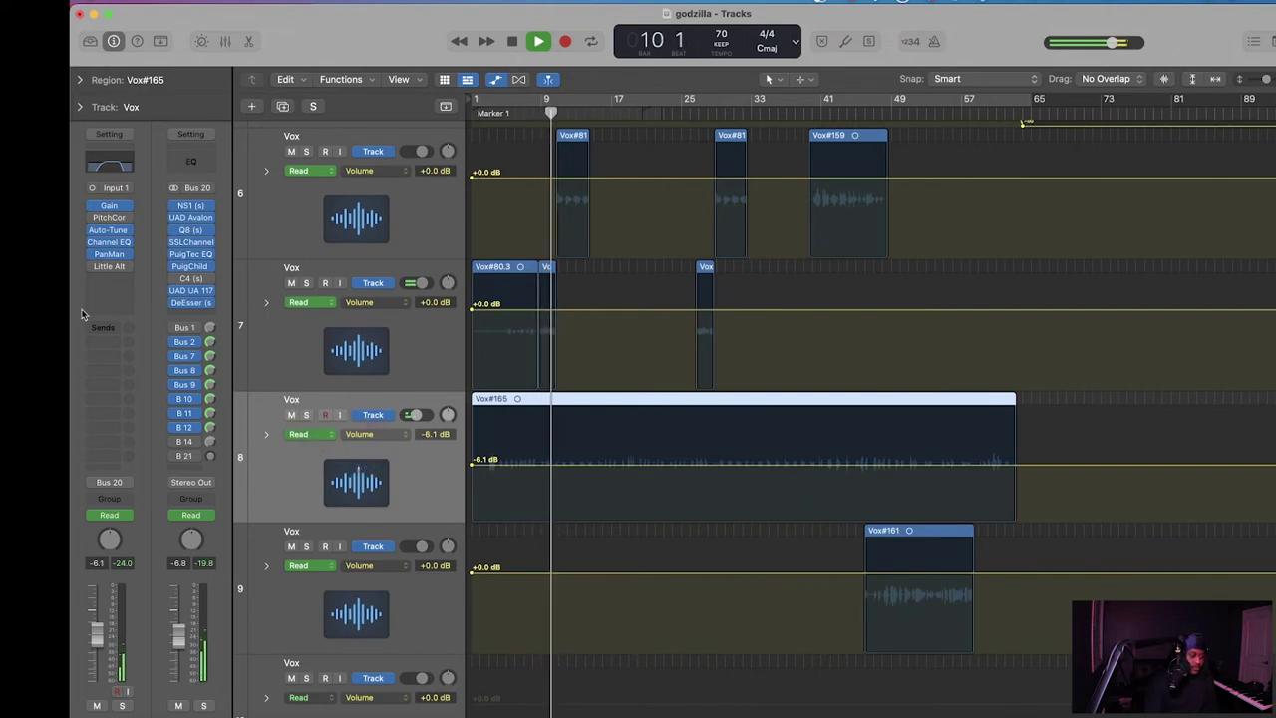
{"action": "scroll", "coordinate": [632, 360], "scroll_direction": "up", "scroll_amount": 2}
{"action": "scroll", "coordinate": [633, 360], "scroll_direction": "up", "scroll_amount": 5}
{"action": "scroll", "coordinate": [633, 360], "scroll_direction": "down", "scroll_amount": 6}
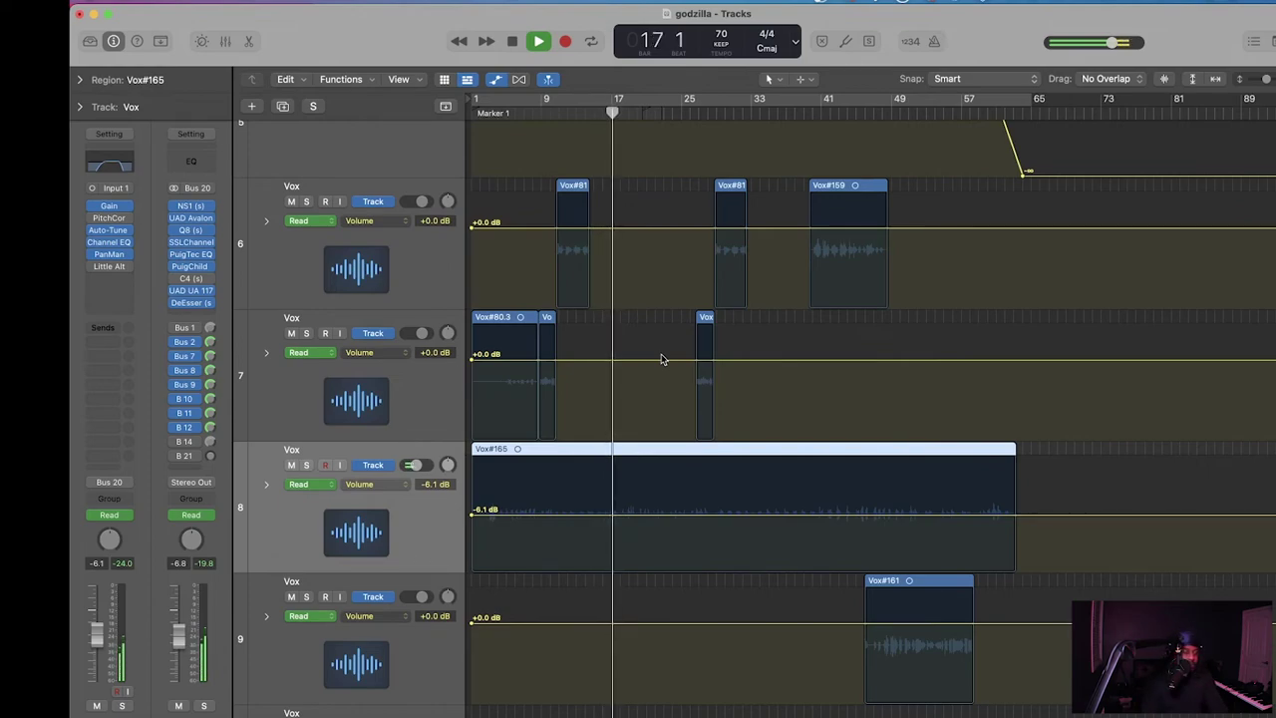
{"action": "key", "text": "space"}
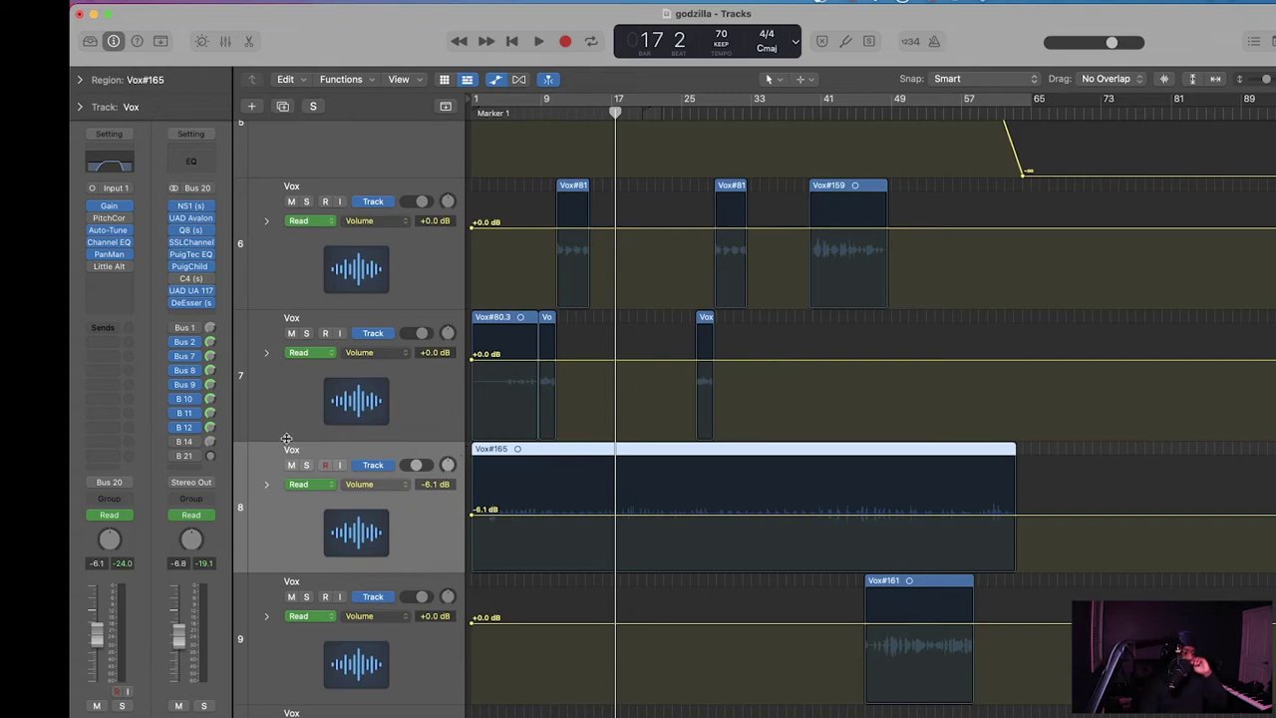
Step: Open PanMan on Vox track 8, watch its panning during playback from bar 10, and stop playback
{"action": "left_click", "coordinate": [110, 255]}
{"action": "left_click_drag", "start_coordinate": [846, 222], "coordinate": [1055, 217]}
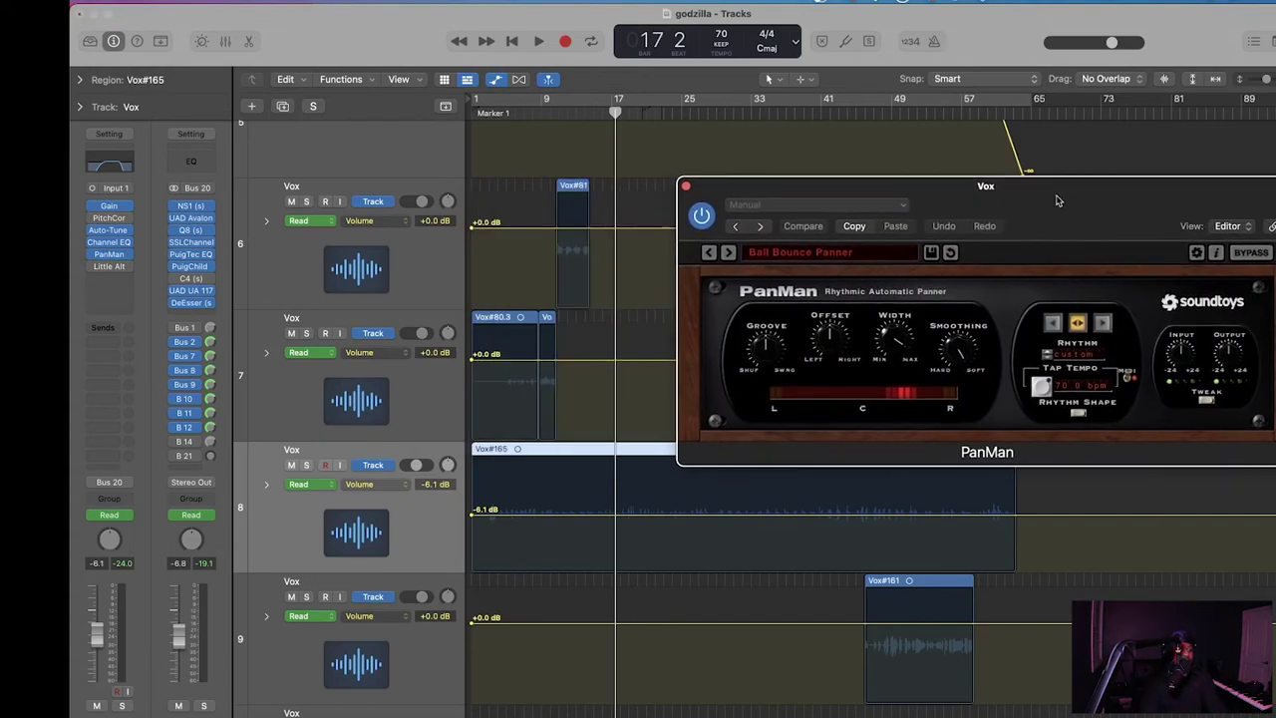
{"action": "left_click", "coordinate": [548, 113]}
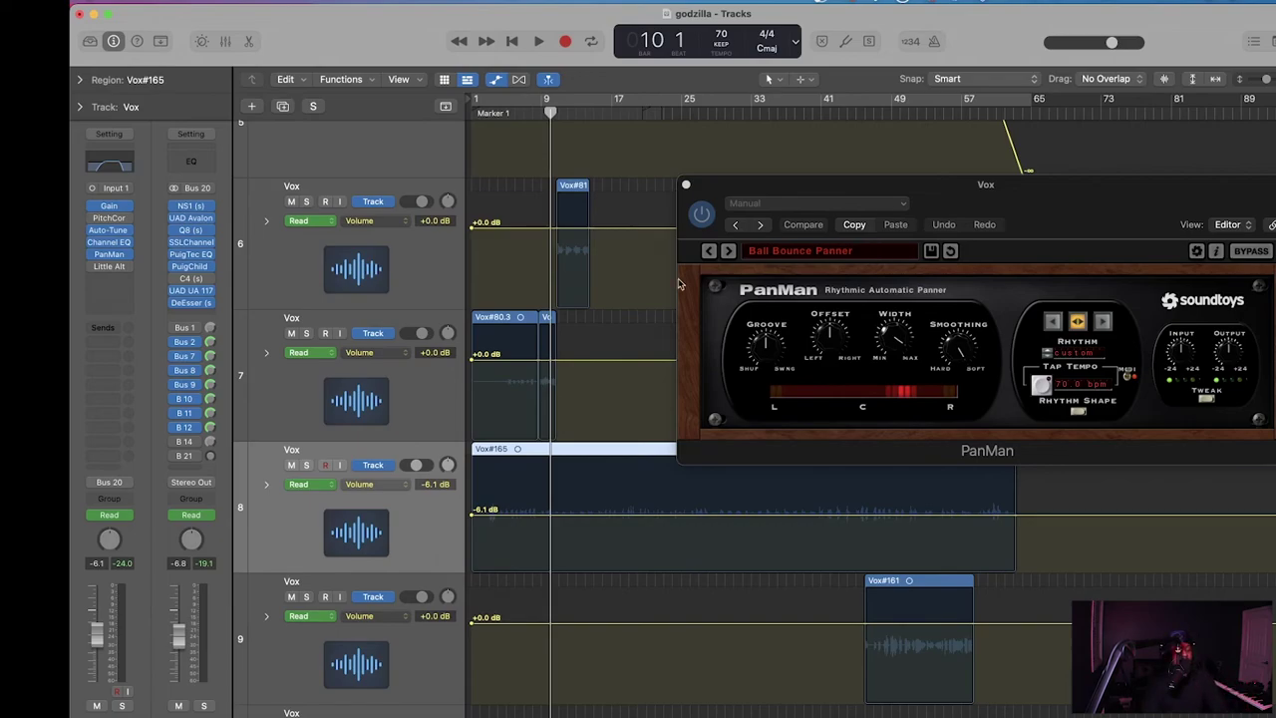
{"action": "key", "text": "space"}
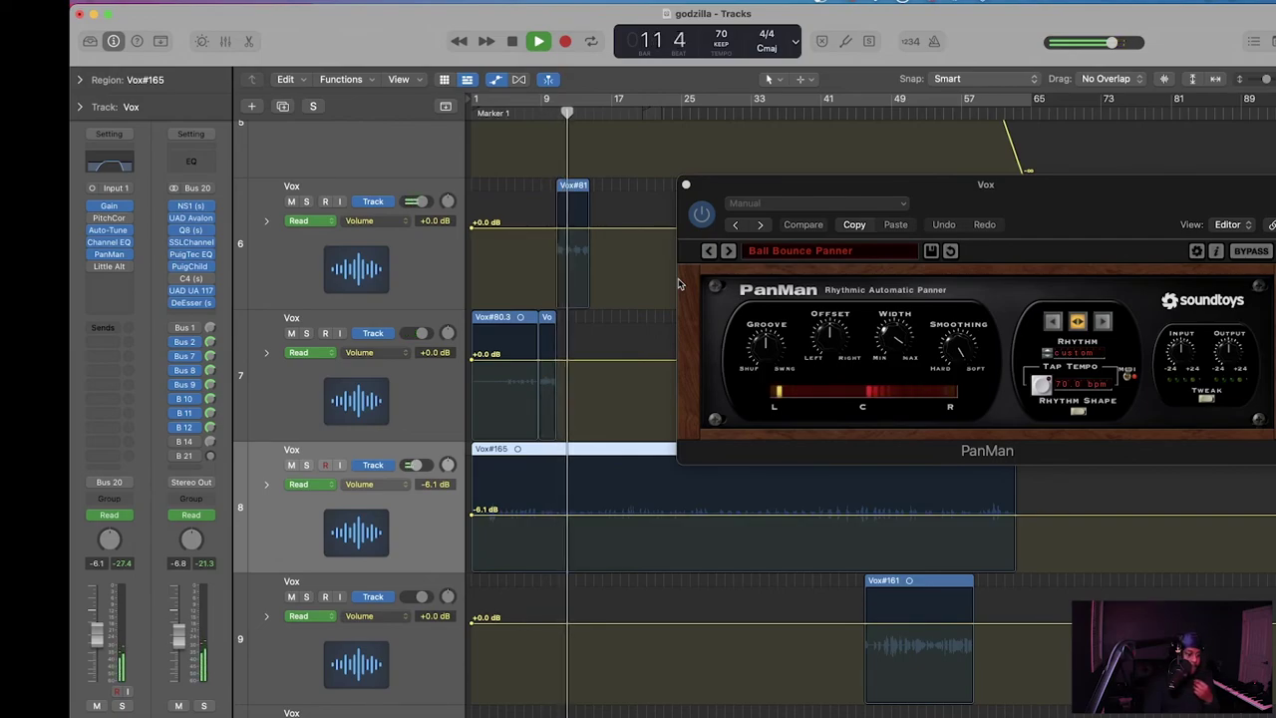
{"action": "key", "text": "space"}
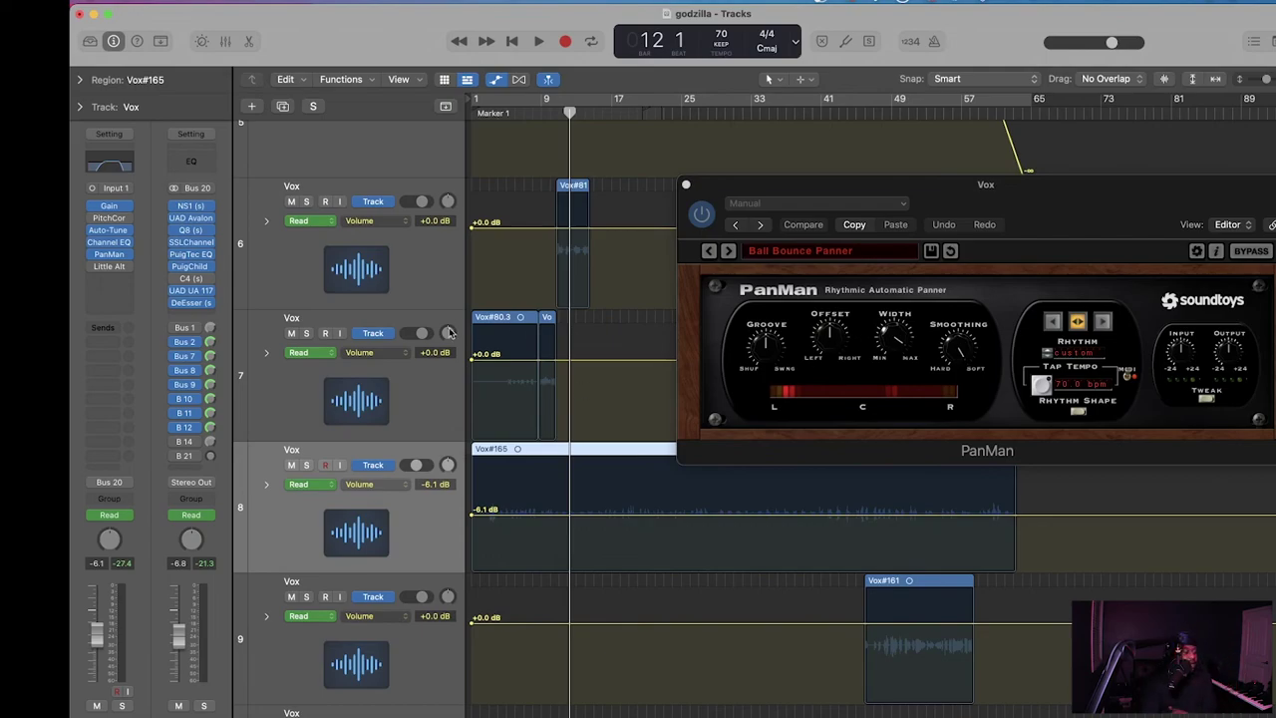
Step: View the Channel EQ settings on Vox track 8, and enable Little AlterBoy and check its settings
{"action": "left_click", "coordinate": [111, 163]}
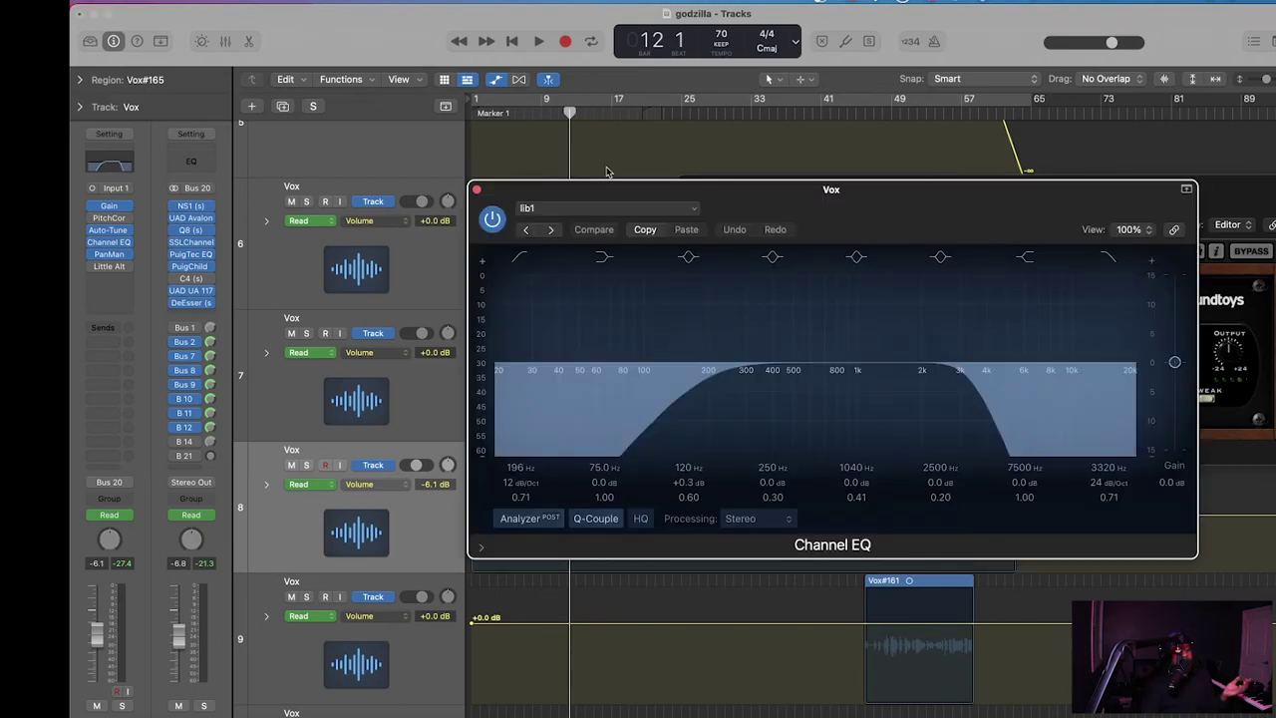
{"action": "left_click", "coordinate": [476, 190]}
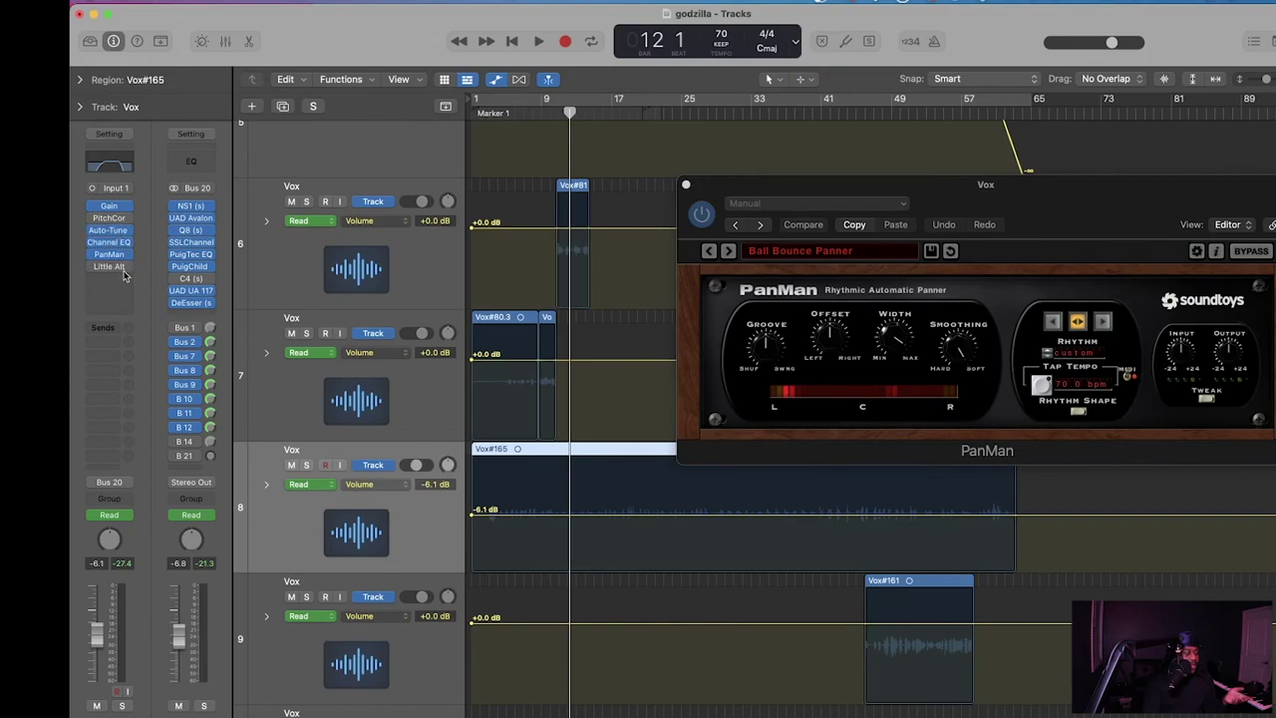
{"action": "mouse_move", "coordinate": [97, 267]}
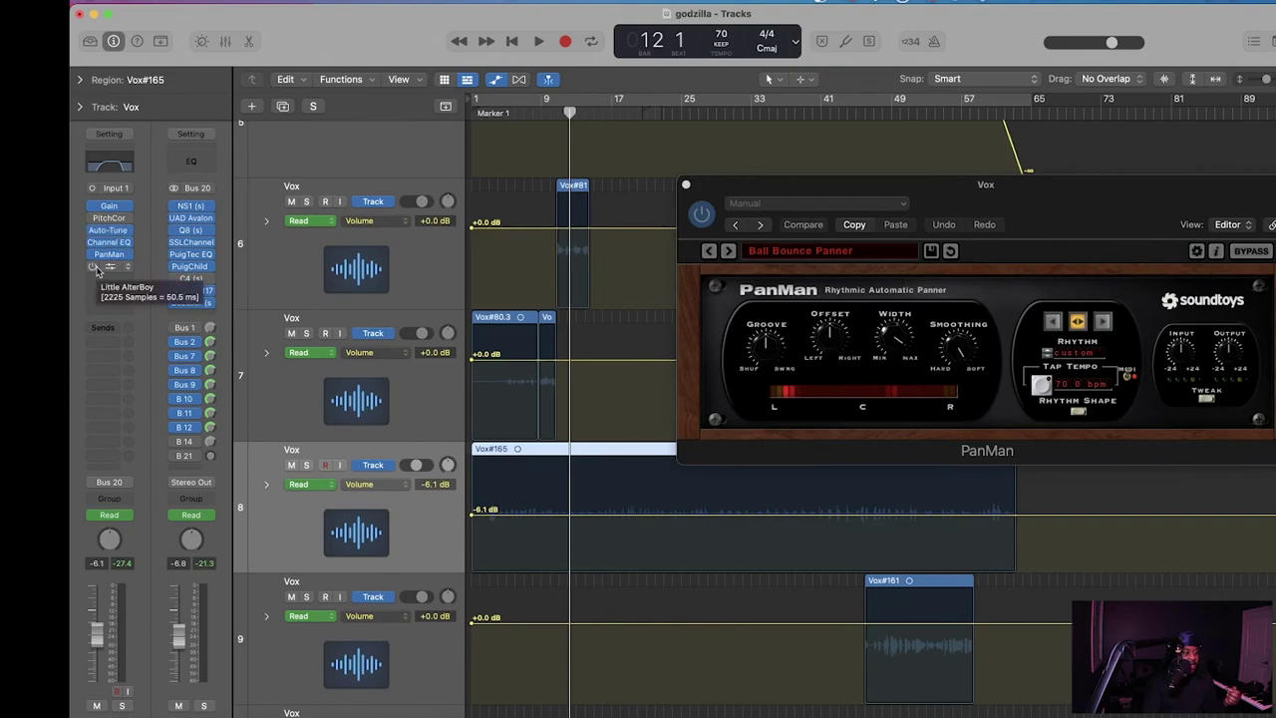
{"action": "left_click", "coordinate": [106, 268]}
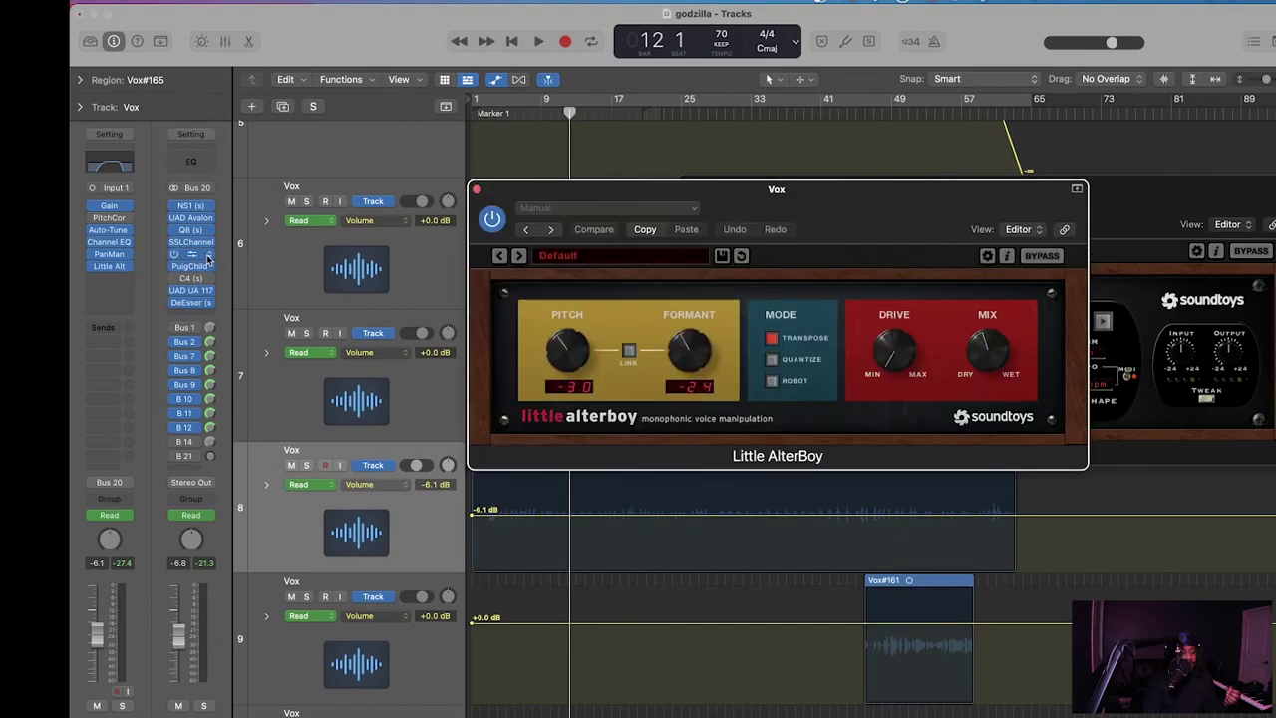
{"action": "left_click", "coordinate": [478, 189]}
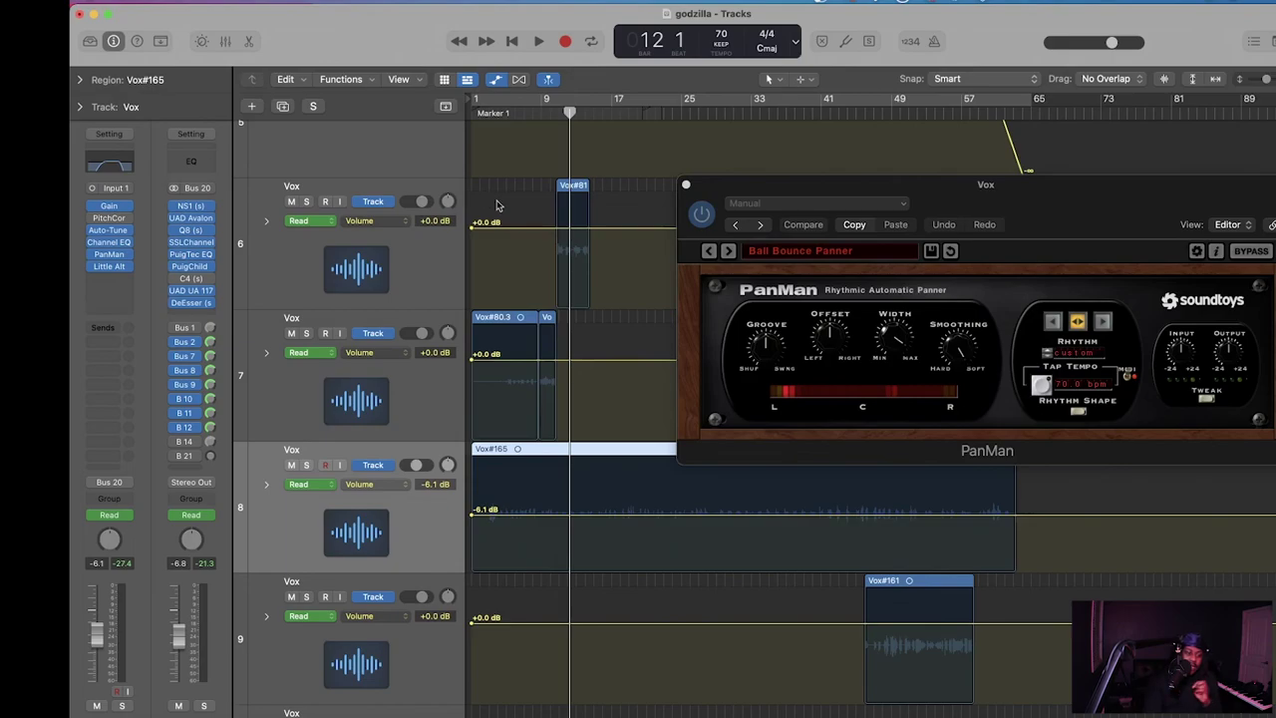
Step: Play the mix from bar 8 with Little AlterBoy open on Vox track 8, and close the plug-in window
{"action": "left_click", "coordinate": [532, 113]}
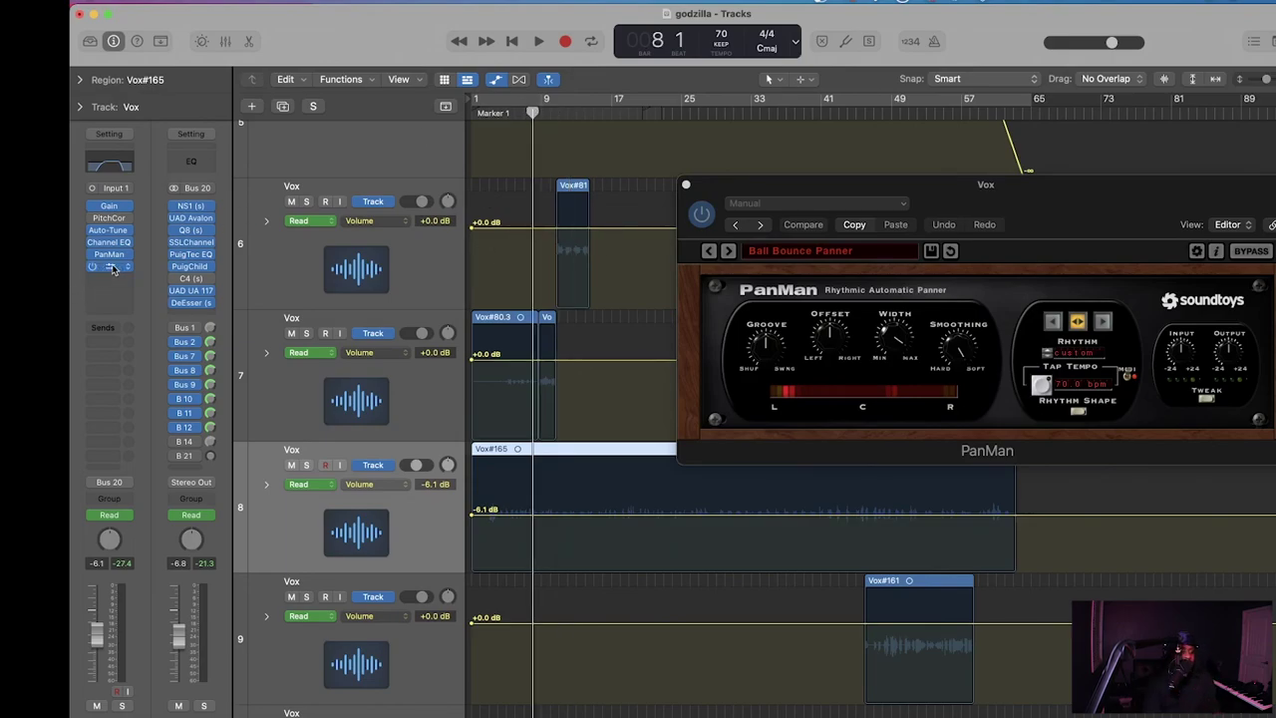
{"action": "left_click", "coordinate": [112, 267]}
{"action": "key", "text": "space"}
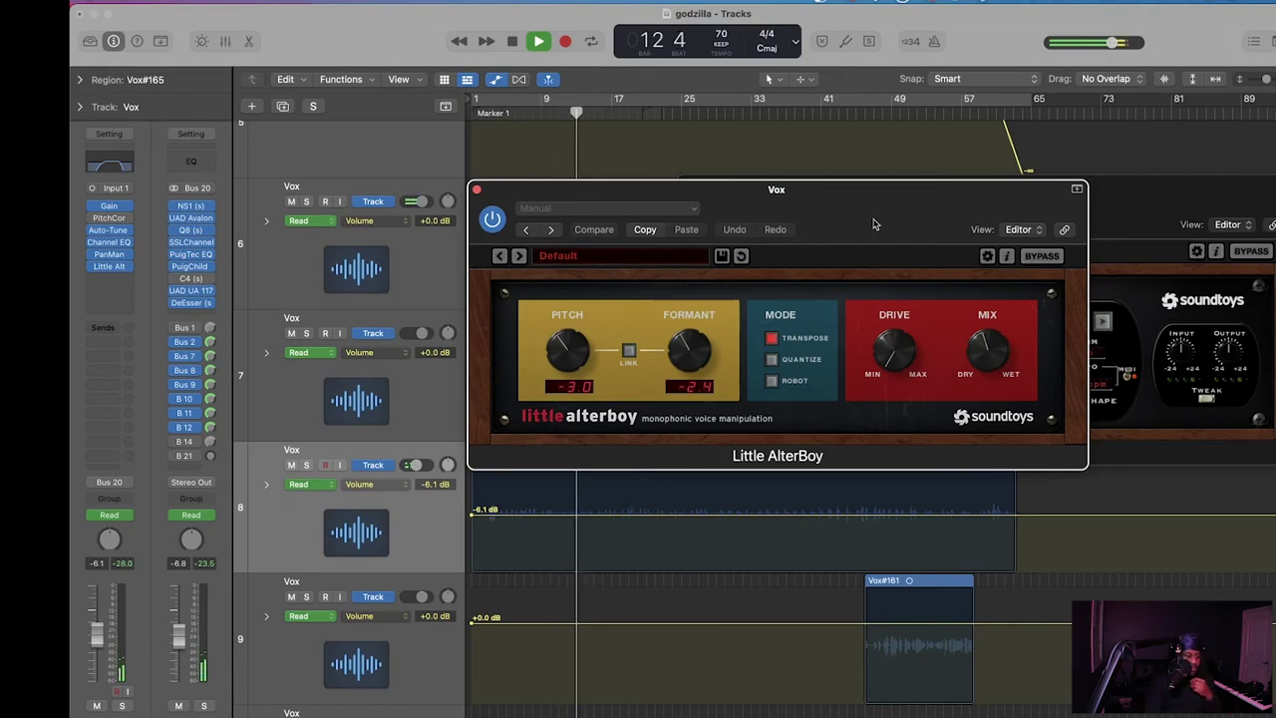
{"action": "left_click", "coordinate": [478, 190]}
Step: Select Leads track 2 with the send automation during playback, and stop playback
{"action": "scroll", "coordinate": [644, 322], "scroll_direction": "up", "scroll_amount": 3}
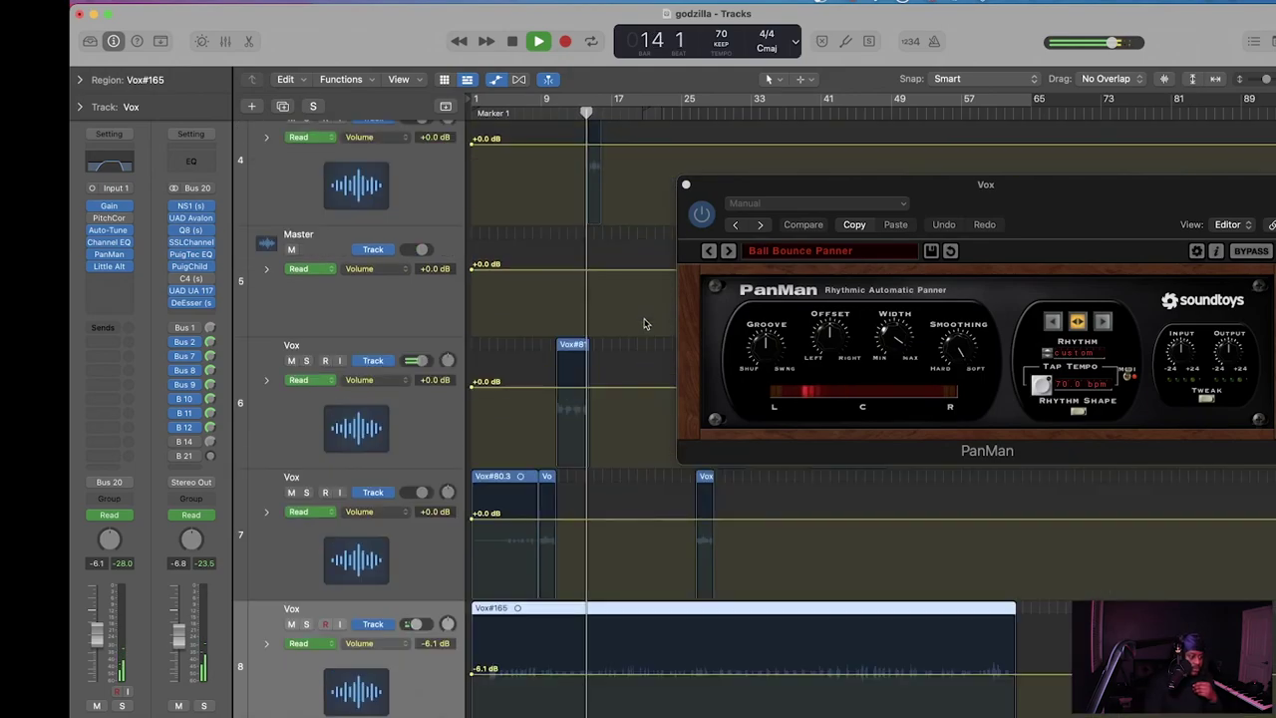
{"action": "scroll", "coordinate": [644, 322], "scroll_direction": "up", "scroll_amount": 3}
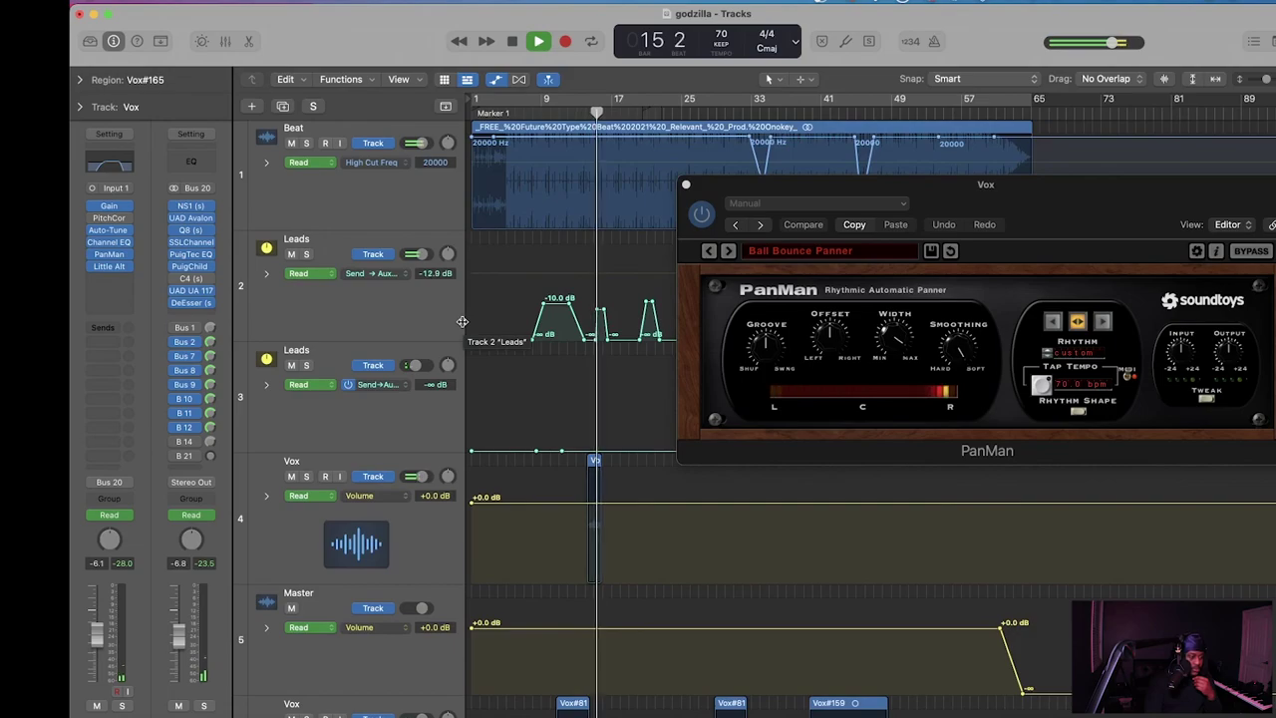
{"action": "left_click", "coordinate": [417, 300]}
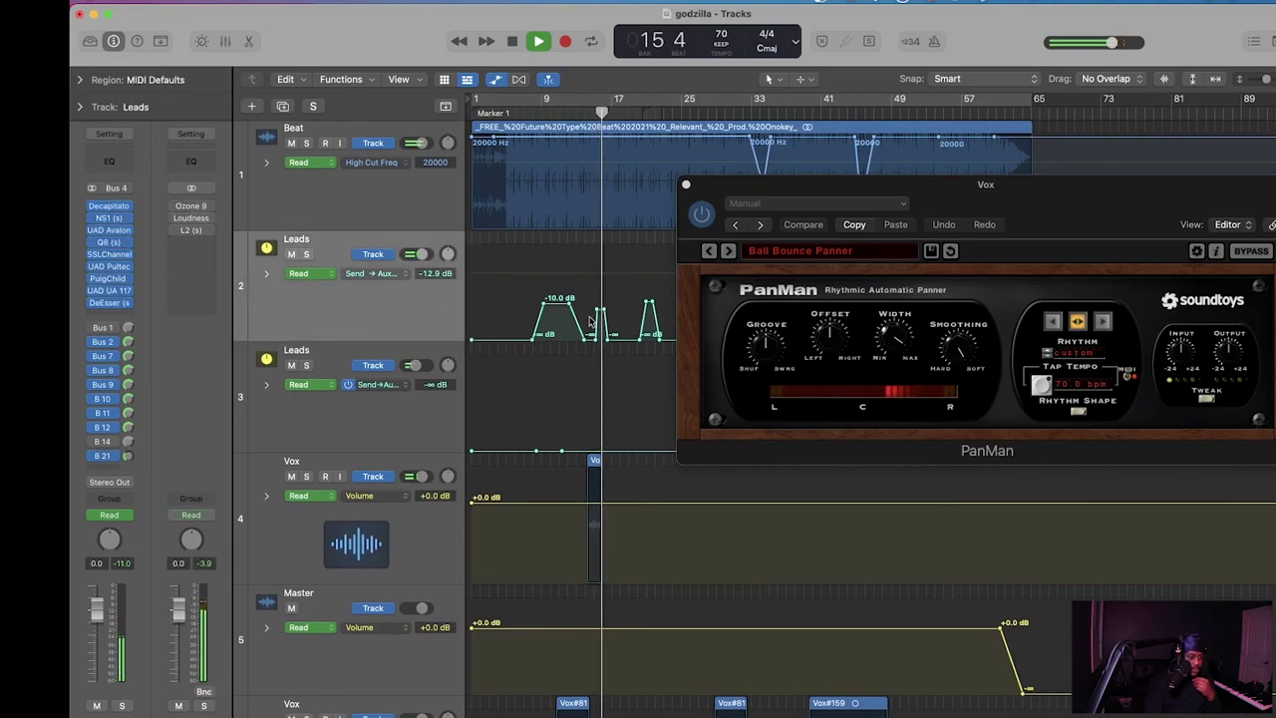
{"action": "key", "text": "space"}
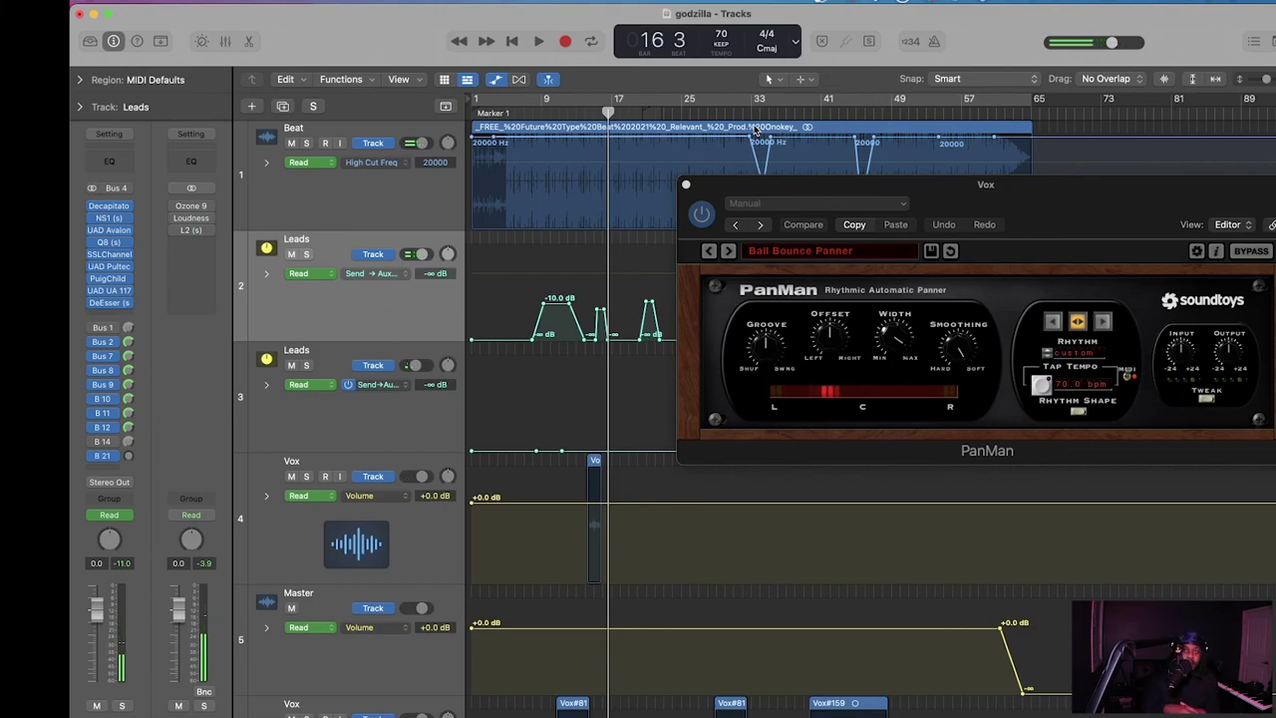